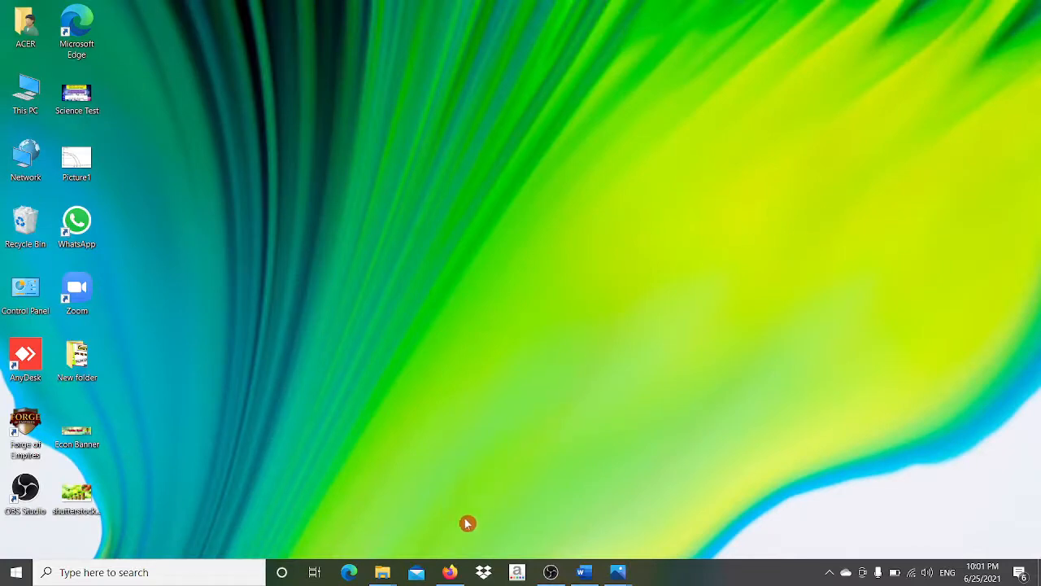
- Launch Firefox from the taskbar to the Google home page
{"action": "left_click", "coordinate": [449, 572]}
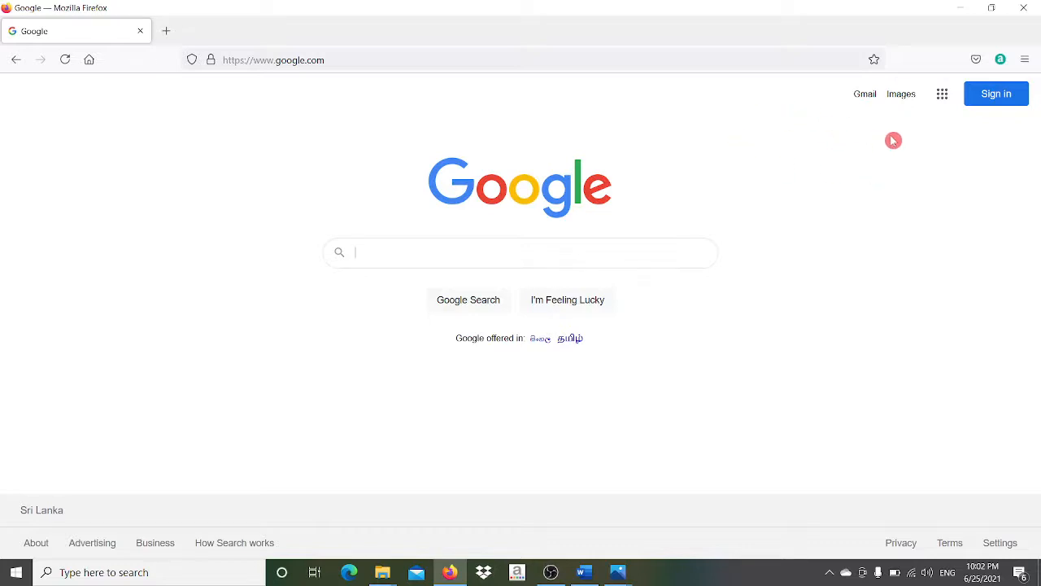
- Sign in with the first saved Google account and its password, declining to save the login
{"action": "left_click", "coordinate": [1006, 93]}
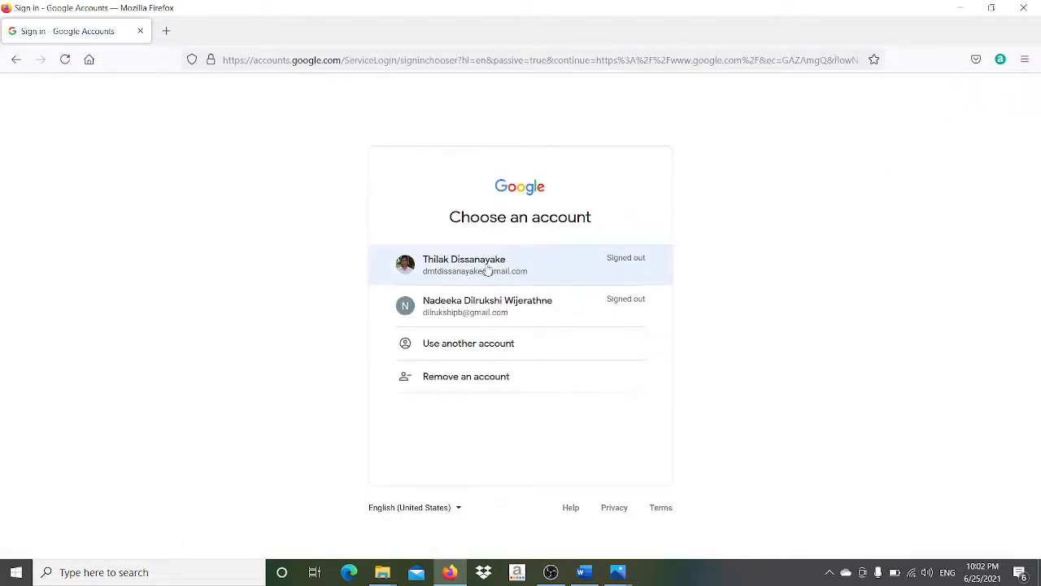
{"action": "left_click", "coordinate": [489, 268]}
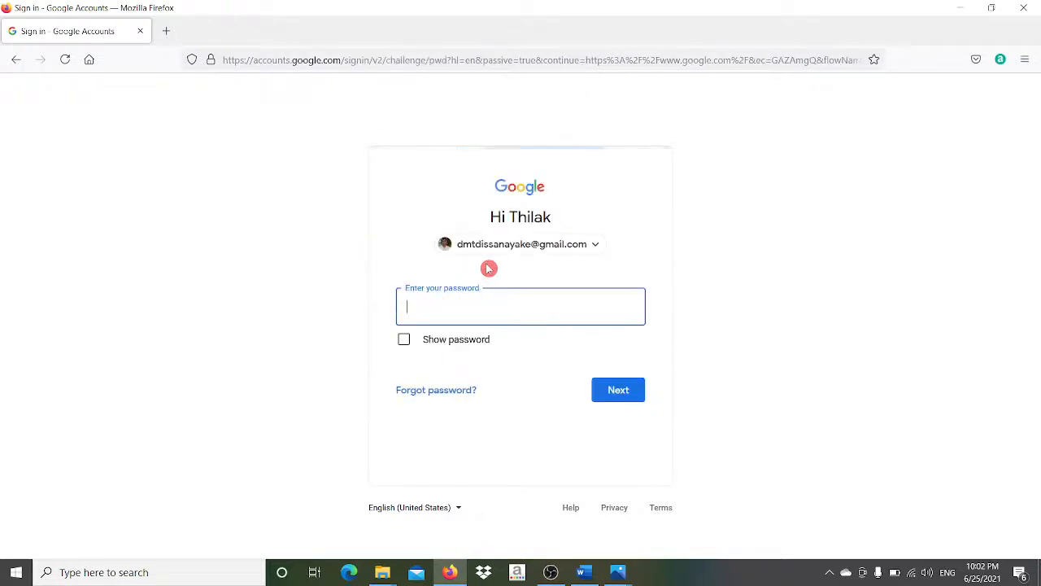
{"action": "type", "text": "••••••"}
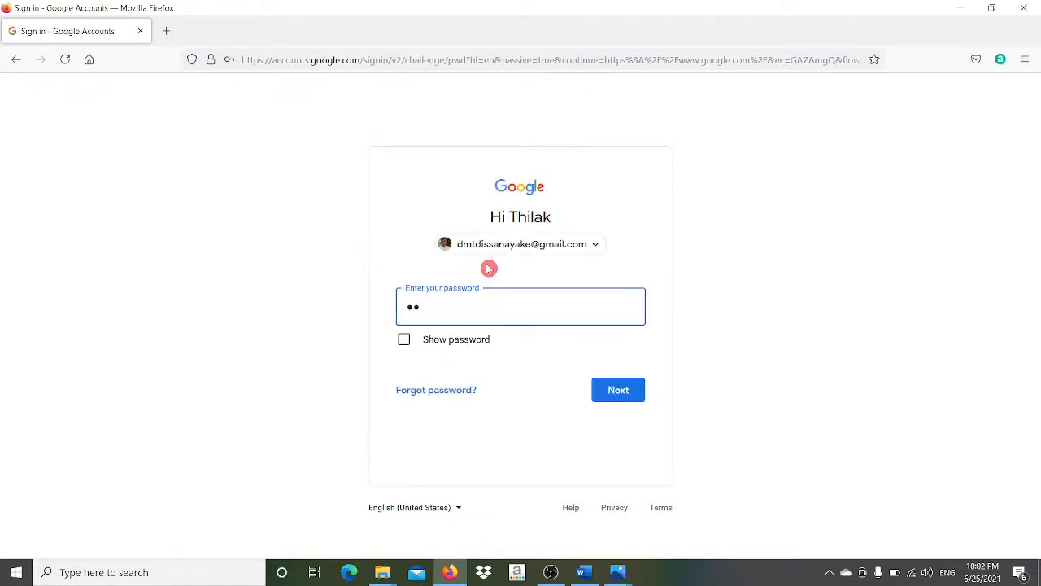
{"action": "type", "text": "••"}
{"action": "left_click", "coordinate": [614, 394]}
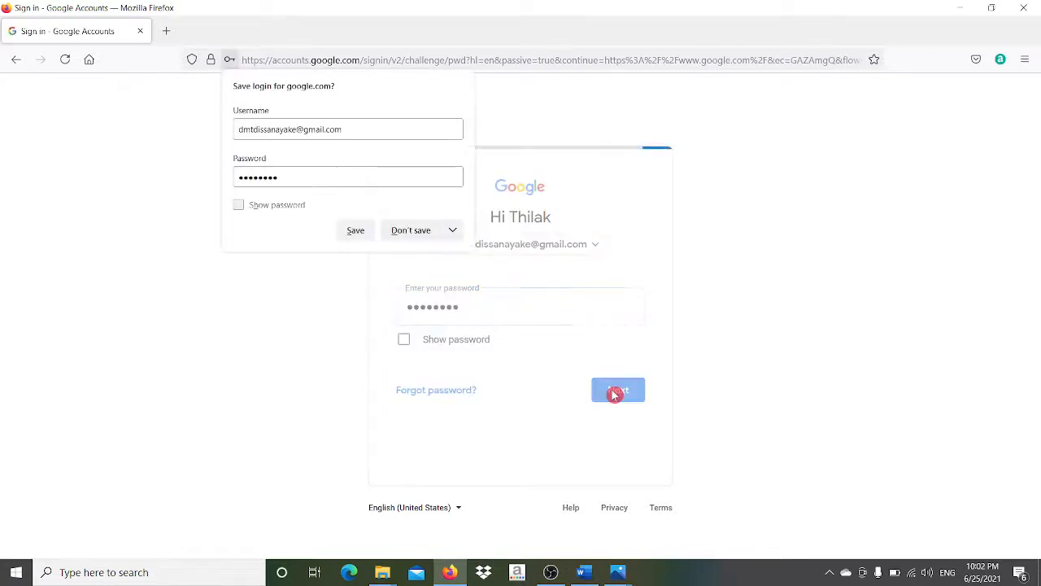
{"action": "left_click", "coordinate": [415, 230]}
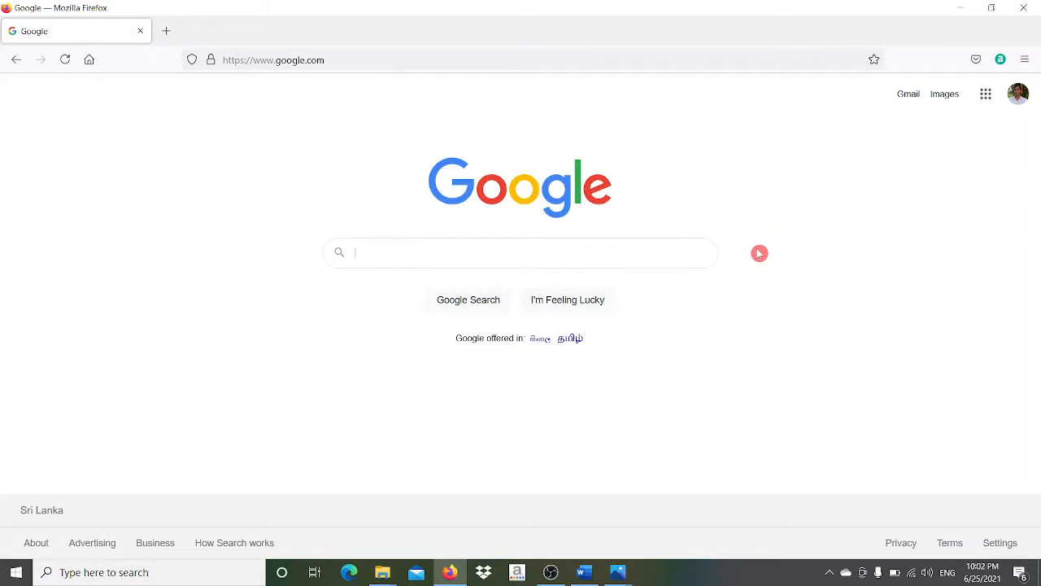
{"action": "left_click", "coordinate": [1017, 95]}
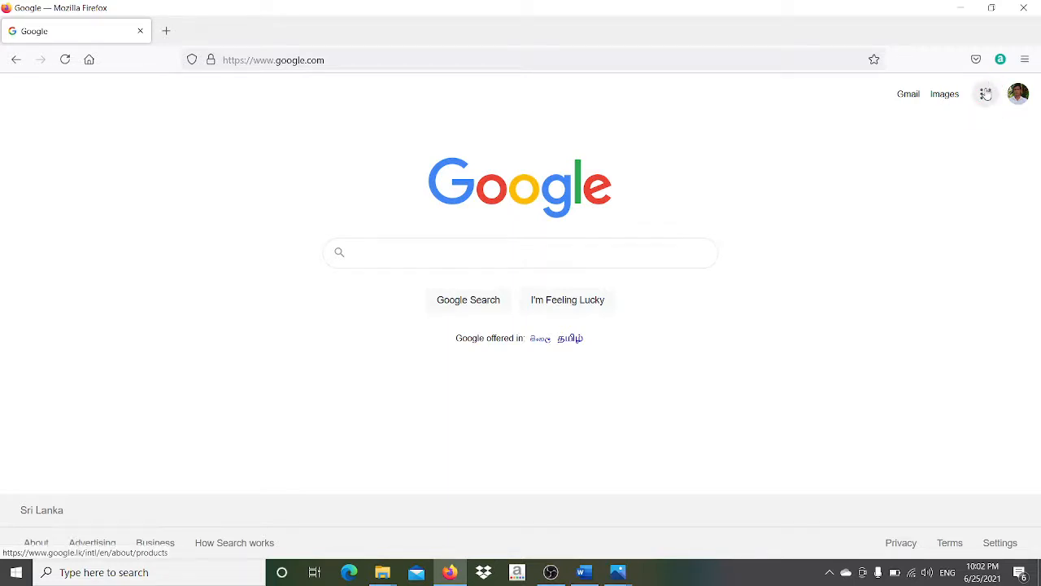
- Launch Google Forms from the Google apps grid, scrolling the panel to find it
{"action": "left_click", "coordinate": [986, 94]}
{"action": "left_click_drag", "start_coordinate": [1030, 175], "coordinate": [968, 296]}
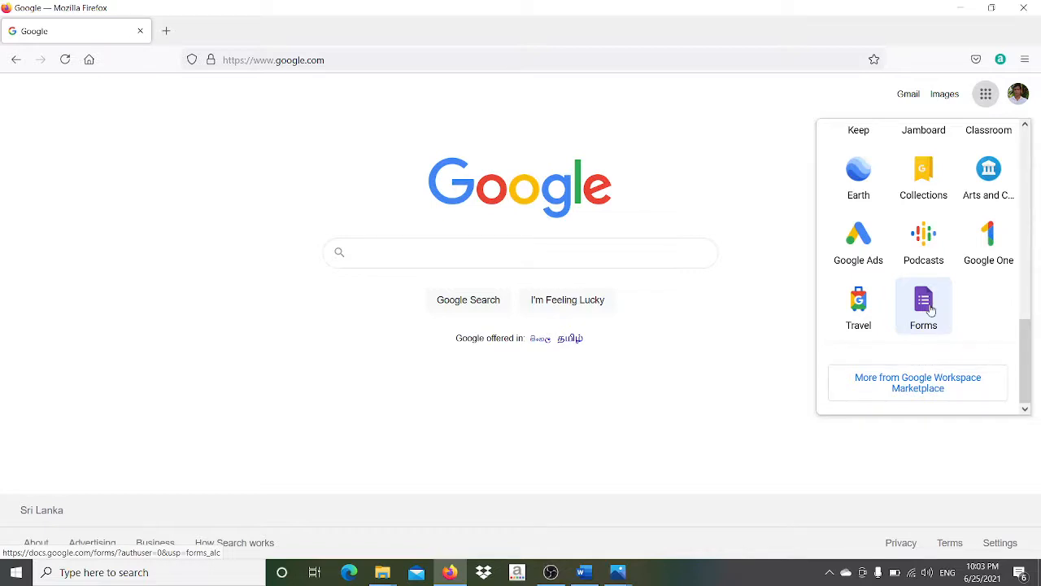
{"action": "left_click", "coordinate": [932, 310]}
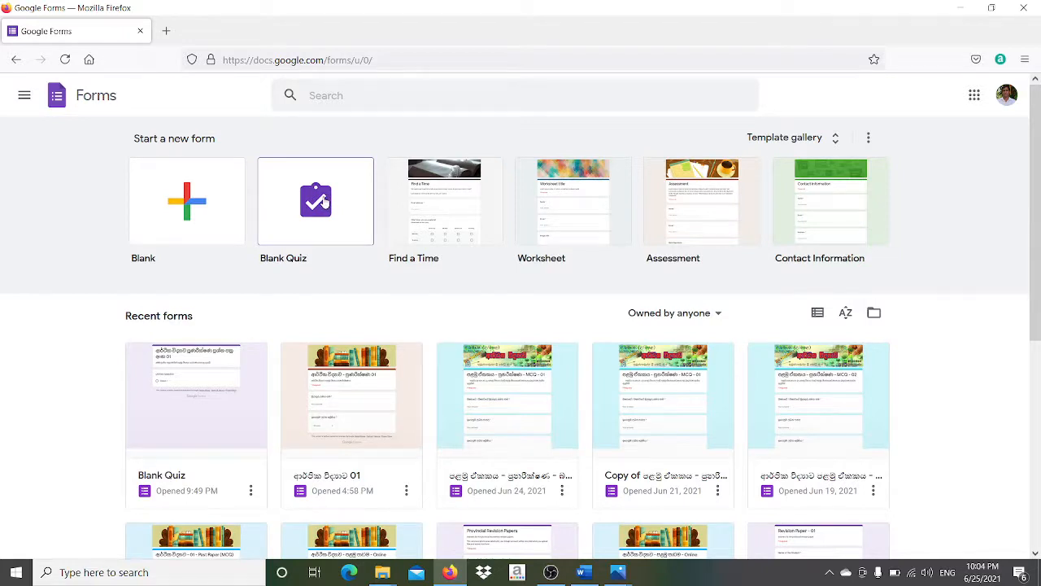
- Create a new Blank Quiz from the Start a new form tiles
{"action": "left_click", "coordinate": [324, 202]}
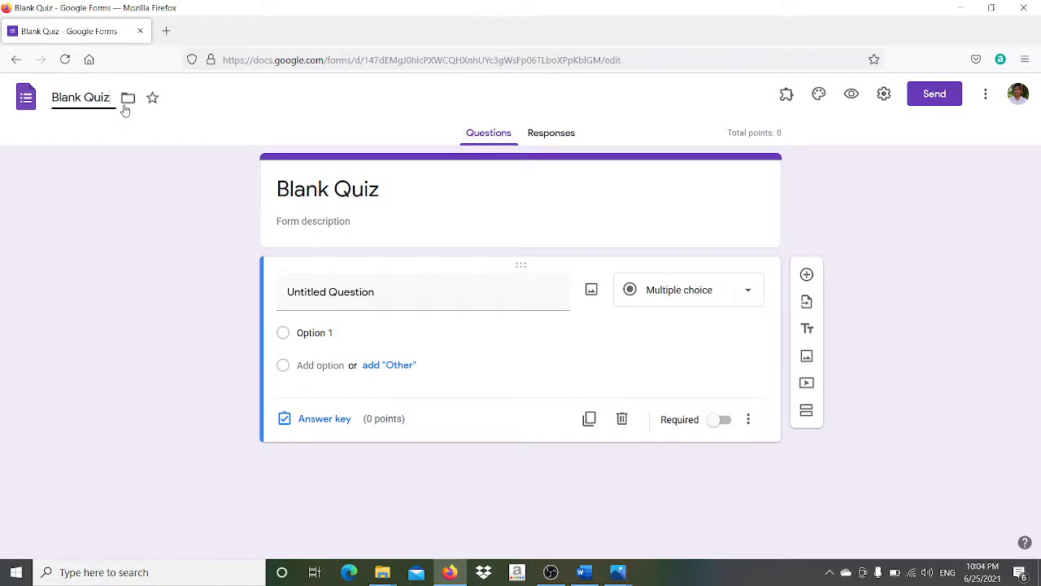
- Rename the quiz file to 'ආර්ථික විද්‍යාව පුනරීක්ෂණ 05' using the Sinhala keyboard
{"action": "key", "text": "BackSpace"}
{"action": "key", "text": "BackSpace"}
{"action": "key", "text": "BackSpace"}
{"action": "key", "text": "BackSpace"}
{"action": "key", "text": "BackSpace"}
{"action": "key", "text": "BackSpace"}
{"action": "key", "text": "BackSpace"}
{"action": "key", "text": "BackSpace"}
{"action": "key", "text": "BackSpace"}
{"action": "key", "text": "BackSpace"}
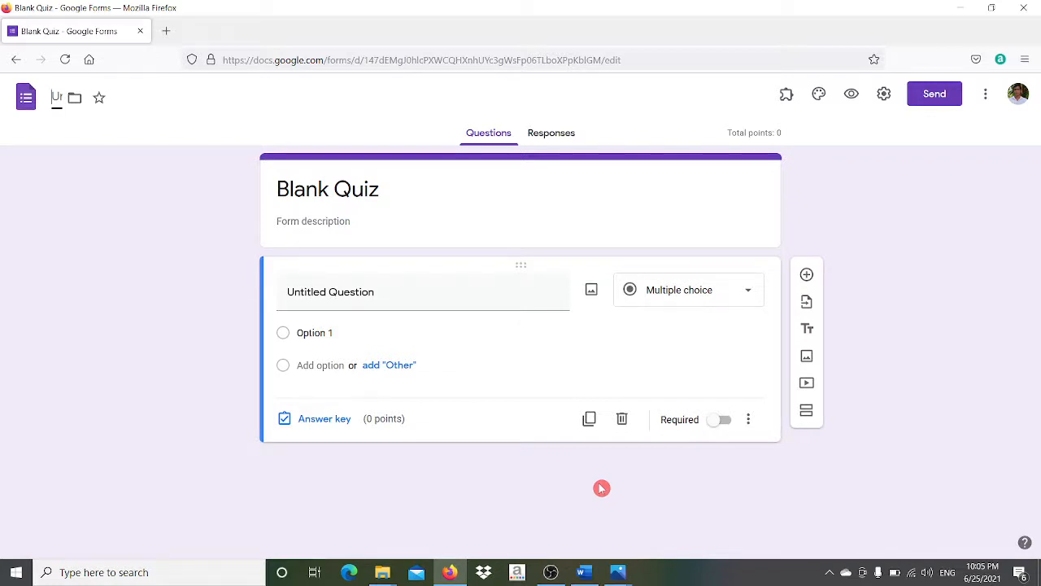
{"action": "left_click", "coordinate": [955, 572]}
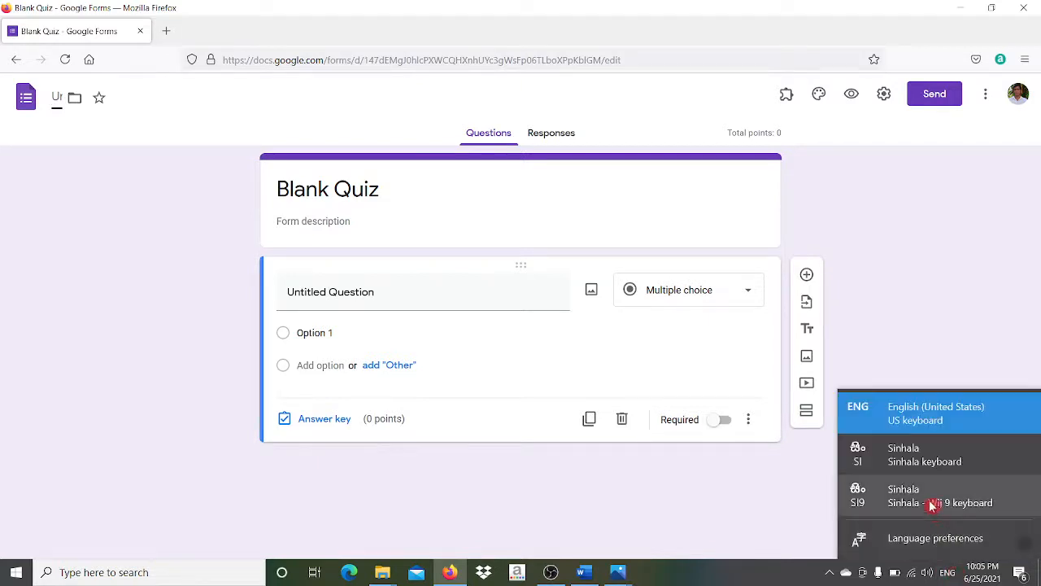
{"action": "left_click", "coordinate": [905, 454]}
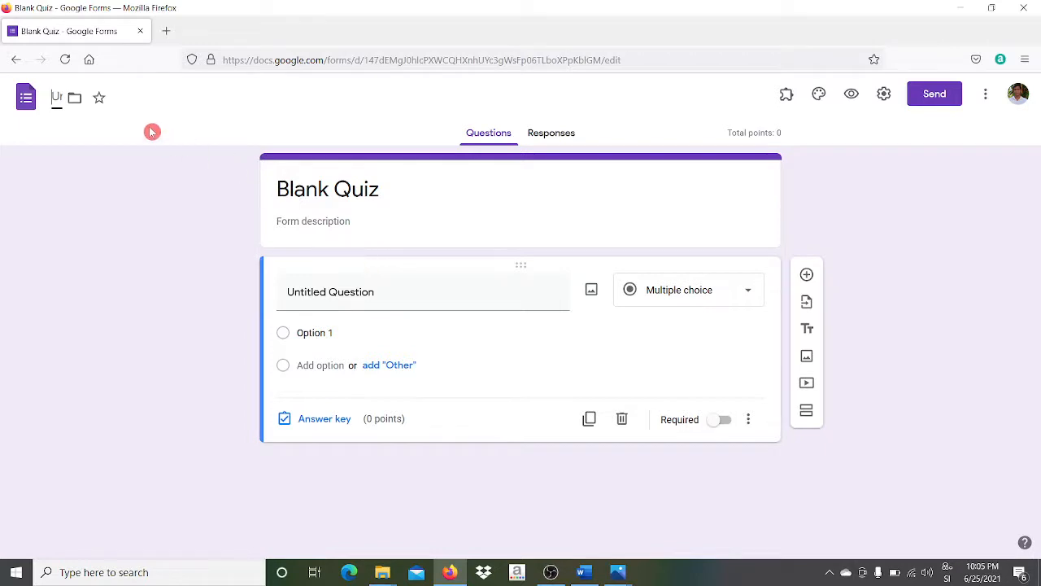
{"action": "type", "text": "ආර්ථික"}
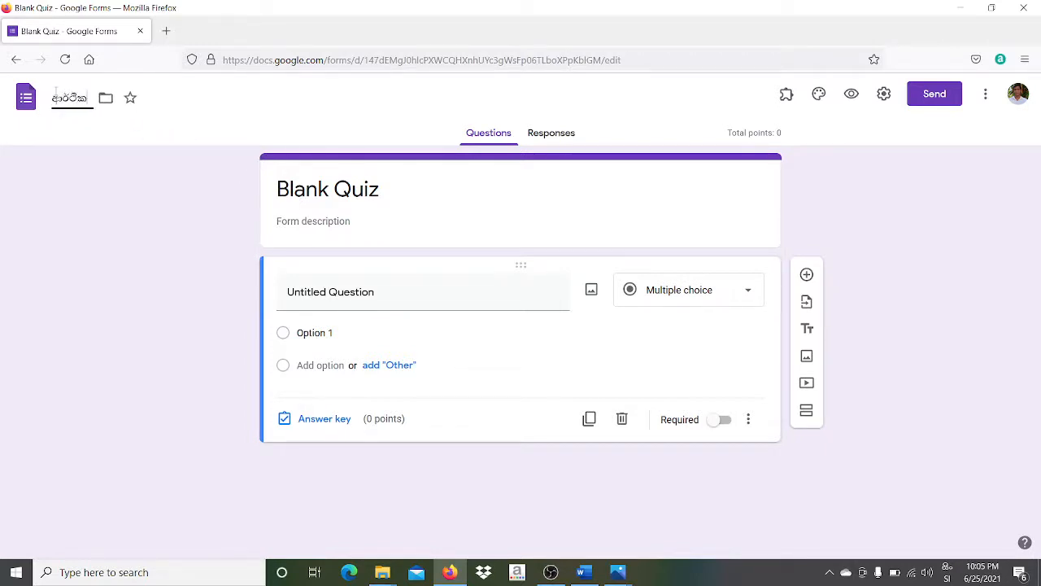
{"action": "type", "text": " විද්‍යා"}
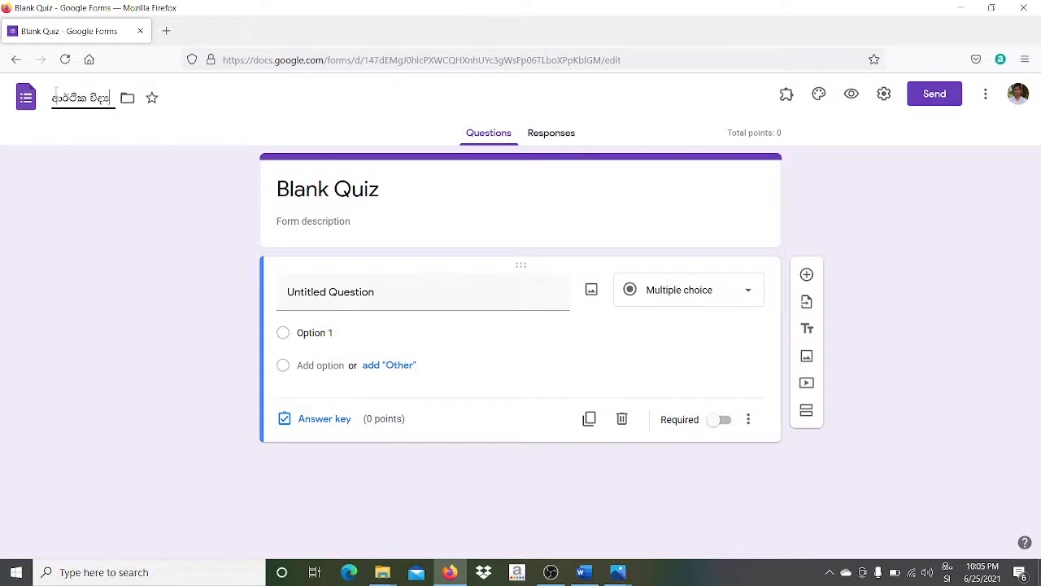
{"action": "type", "text": "ව ප්‍රශ්න"}
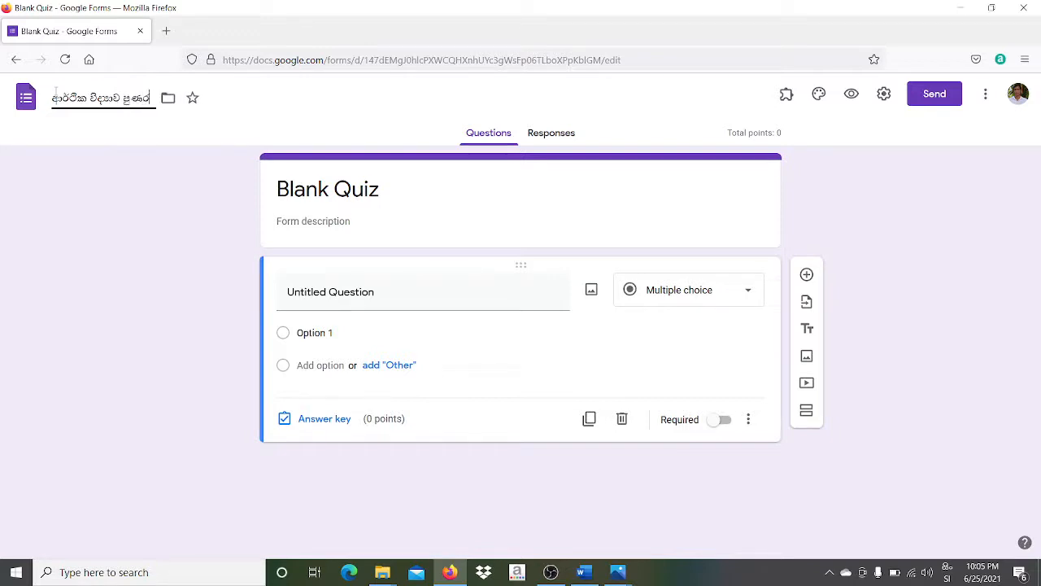
{"action": "type", "text": "ක්ෂණ"}
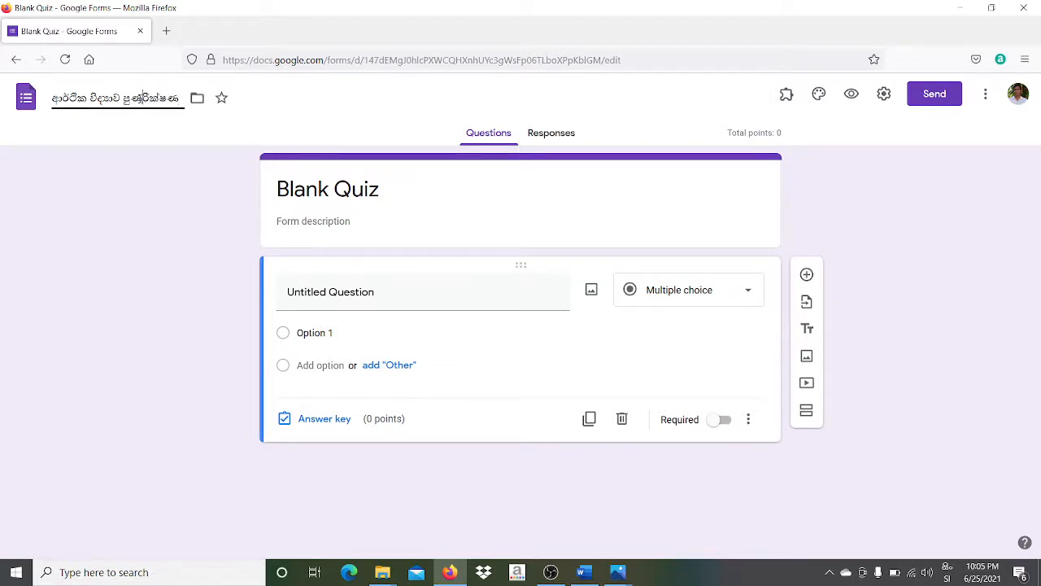
{"action": "key", "text": "BackSpace"}
{"action": "type", "text": "න"}
{"action": "type", "text": " 05"}
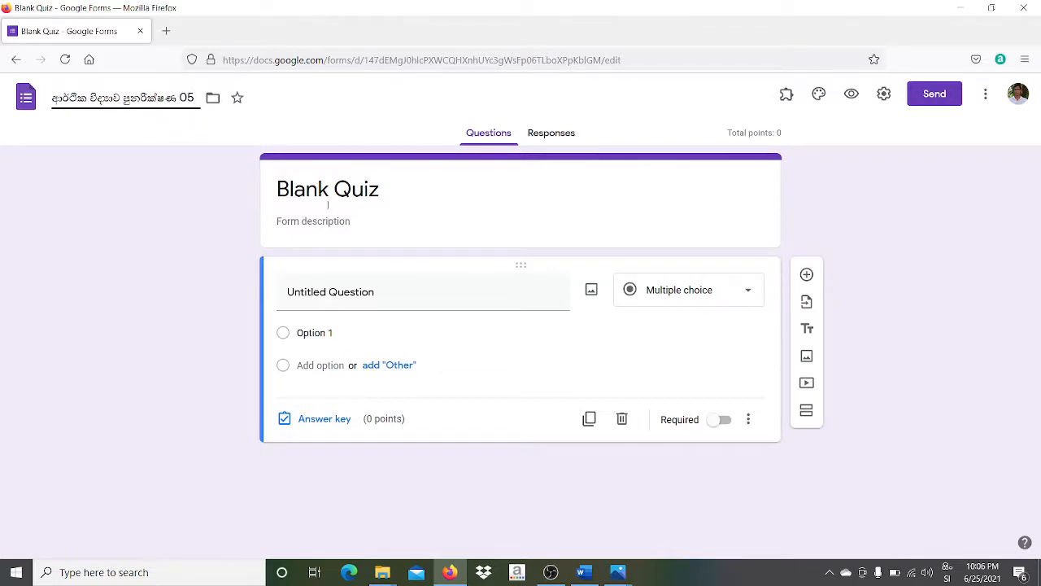
- Save the Sinhala name and bring up the header image chooser in the theme settings
{"action": "left_click", "coordinate": [241, 128]}
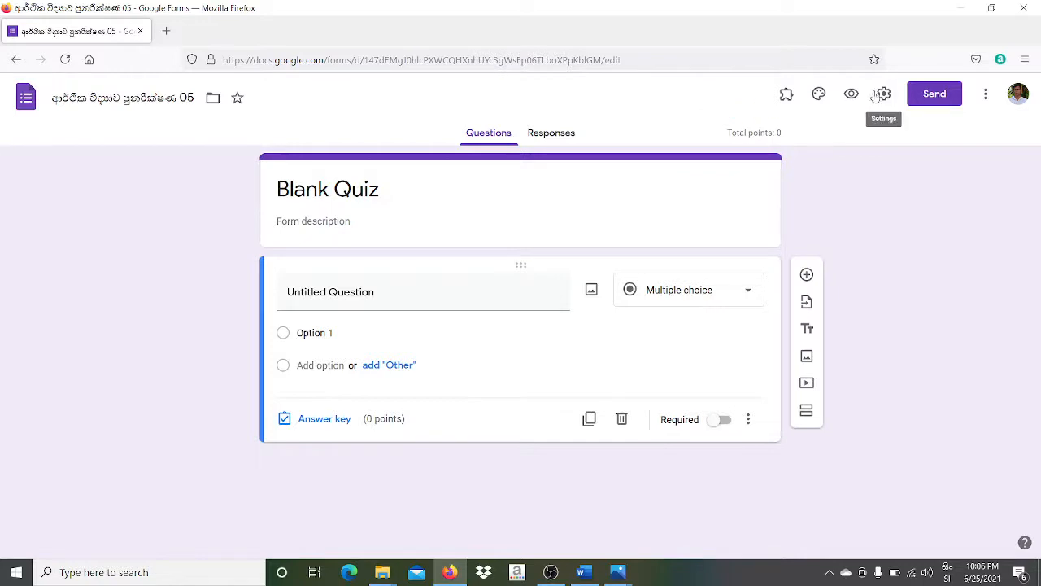
{"action": "left_click", "coordinate": [818, 95]}
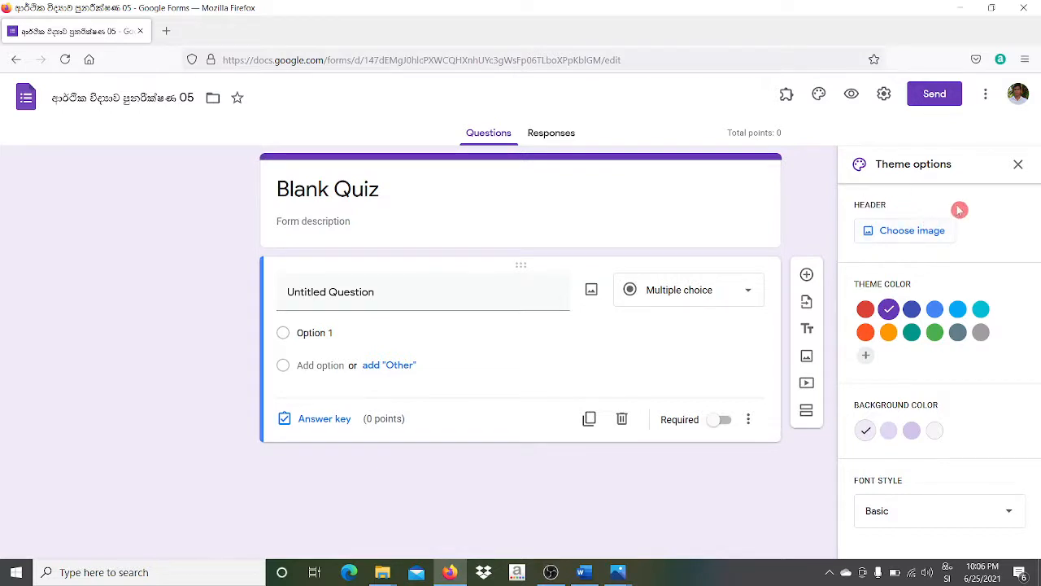
{"action": "left_click", "coordinate": [898, 230]}
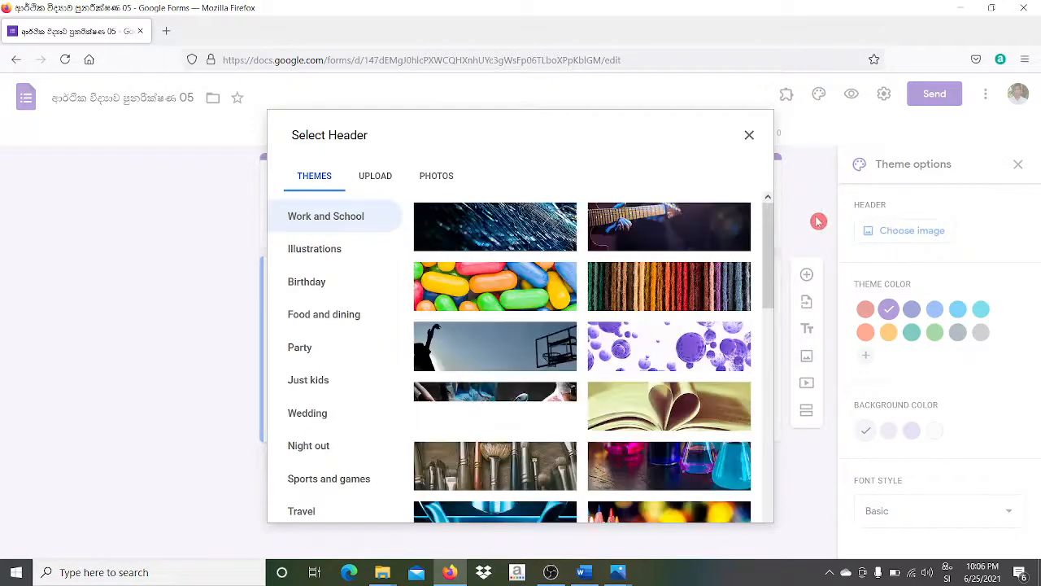
- Browse the stock header themes, then switch to uploading a custom header image
{"action": "left_click_drag", "start_coordinate": [773, 246], "coordinate": [769, 488]}
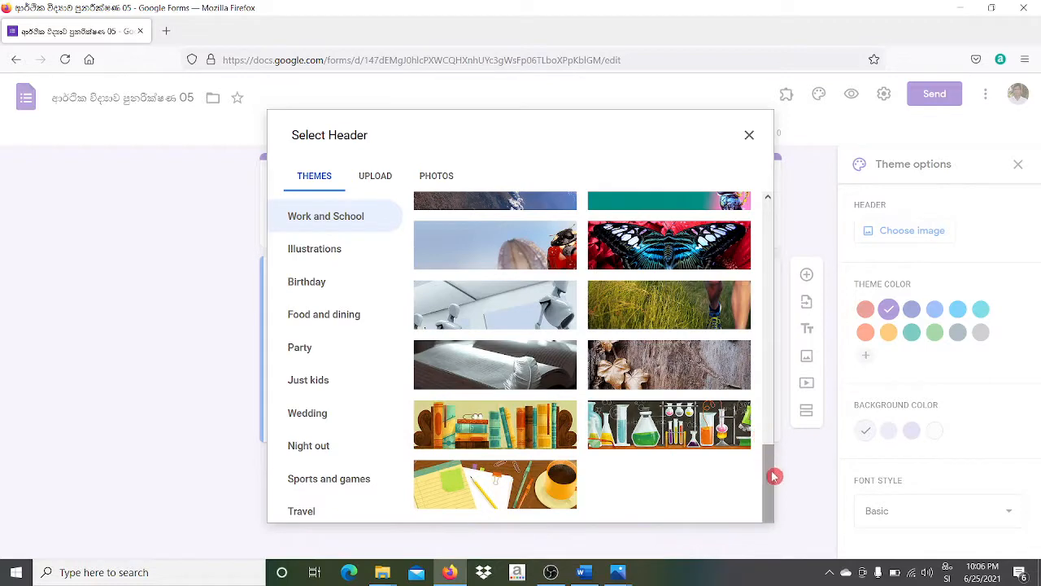
{"action": "left_click_drag", "start_coordinate": [769, 477], "coordinate": [756, 223]}
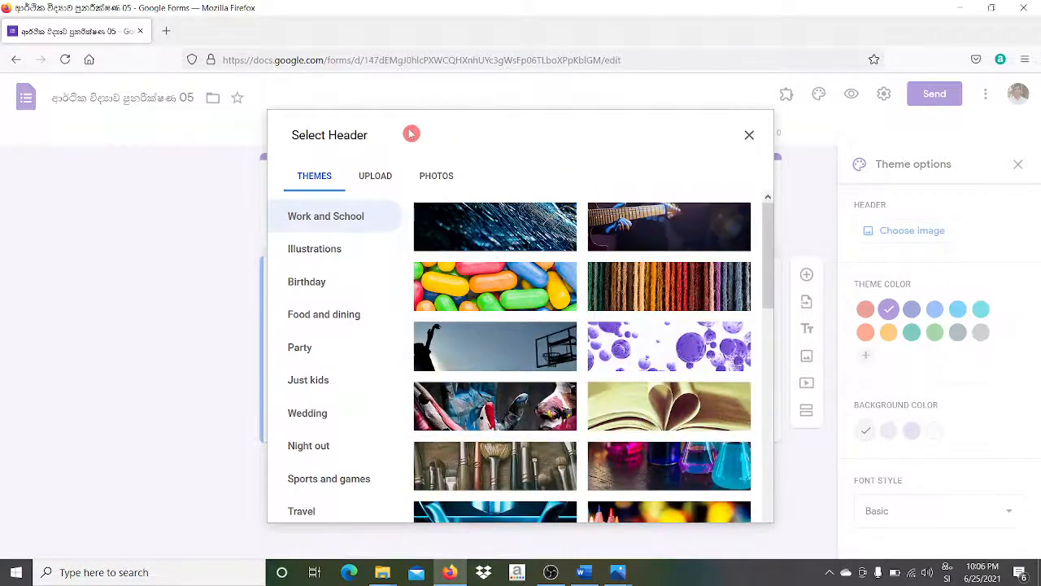
{"action": "left_click", "coordinate": [377, 177]}
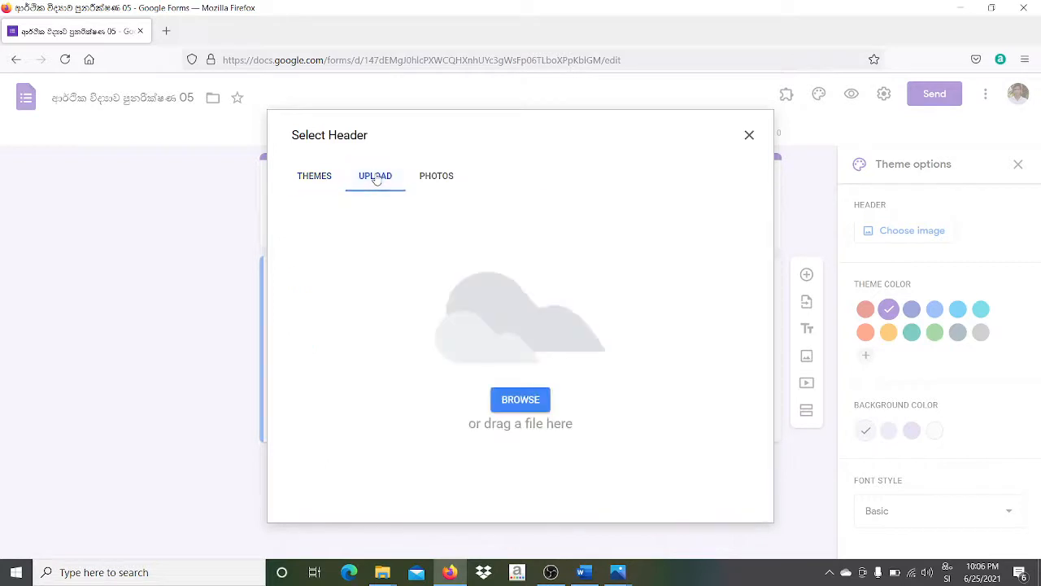
- Upload the Econ Banner image from the Desktop into the header picker
{"action": "left_click", "coordinate": [530, 400]}
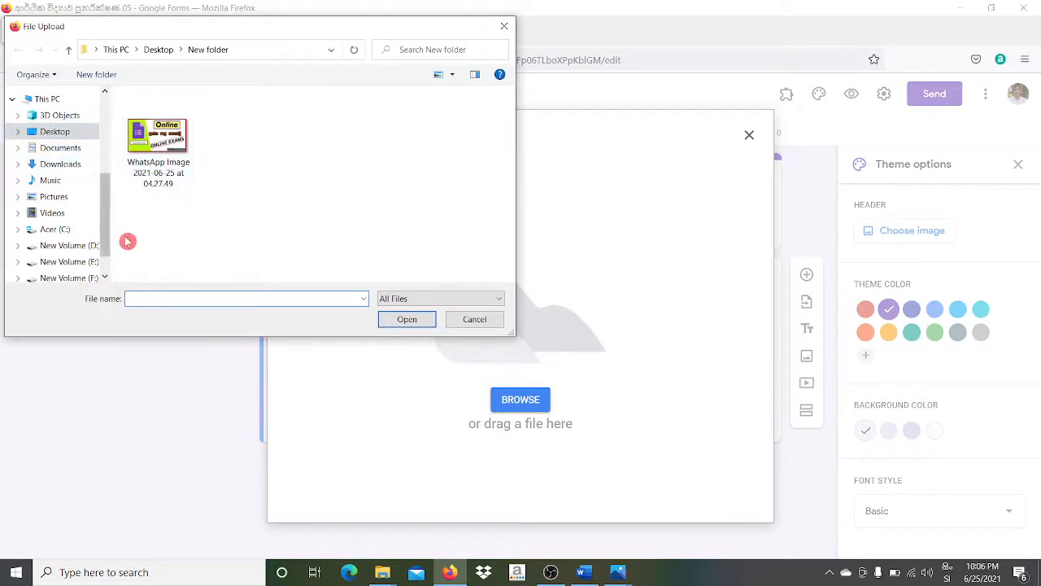
{"action": "left_click_drag", "start_coordinate": [107, 218], "coordinate": [96, 248]}
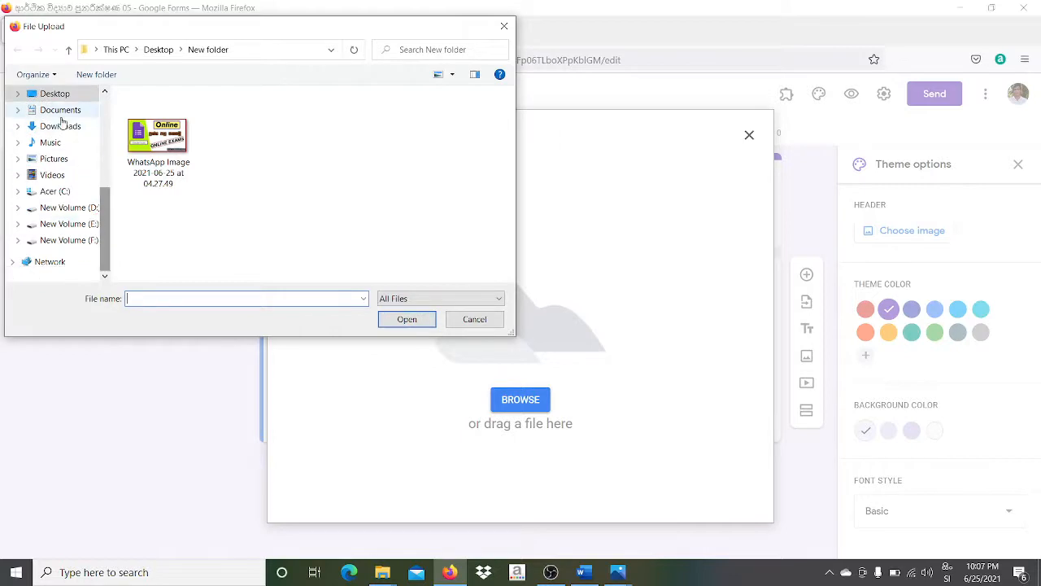
{"action": "left_click", "coordinate": [54, 94]}
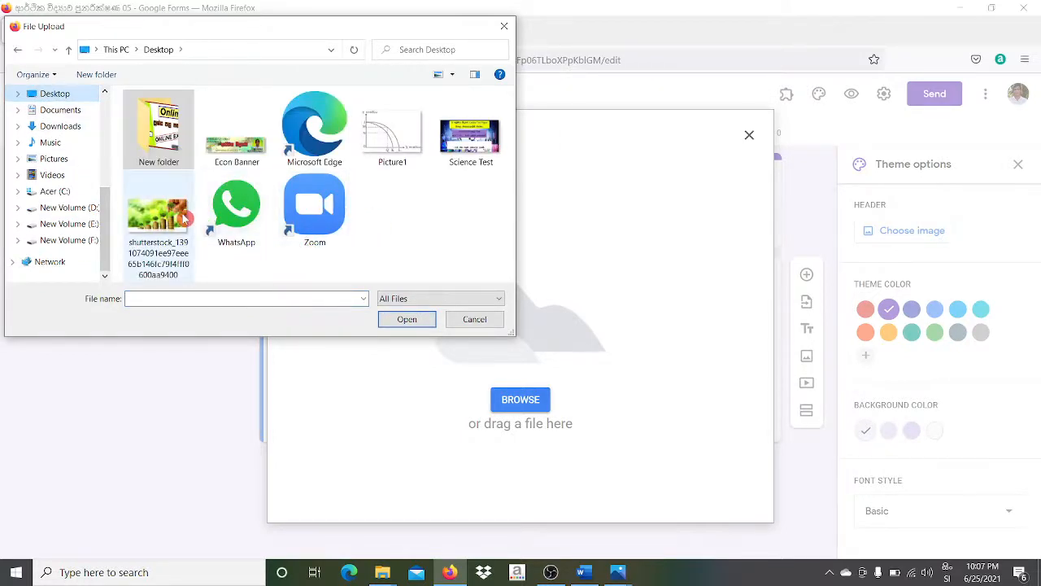
{"action": "left_click", "coordinate": [231, 150]}
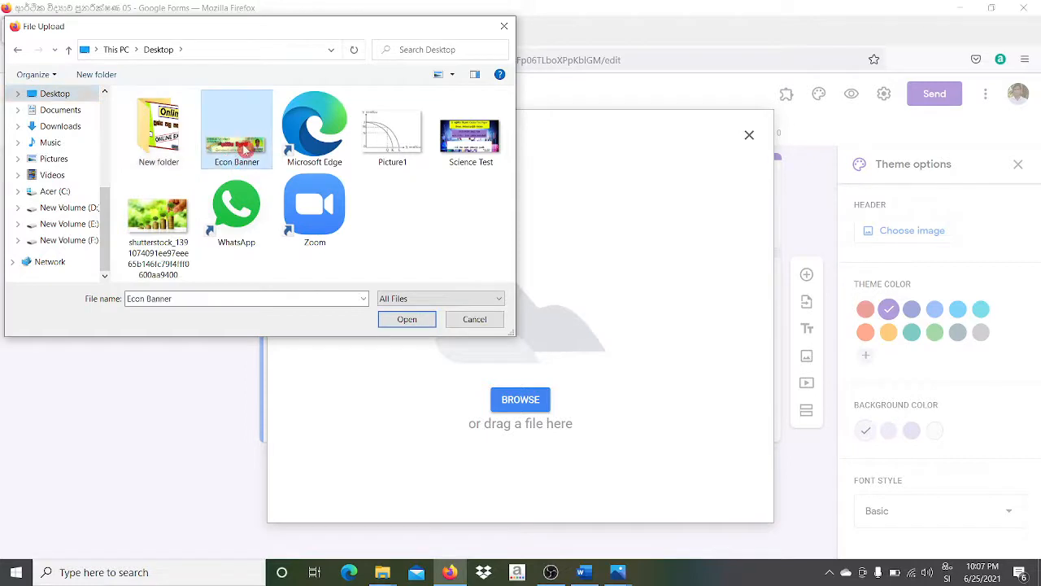
{"action": "left_click", "coordinate": [411, 319]}
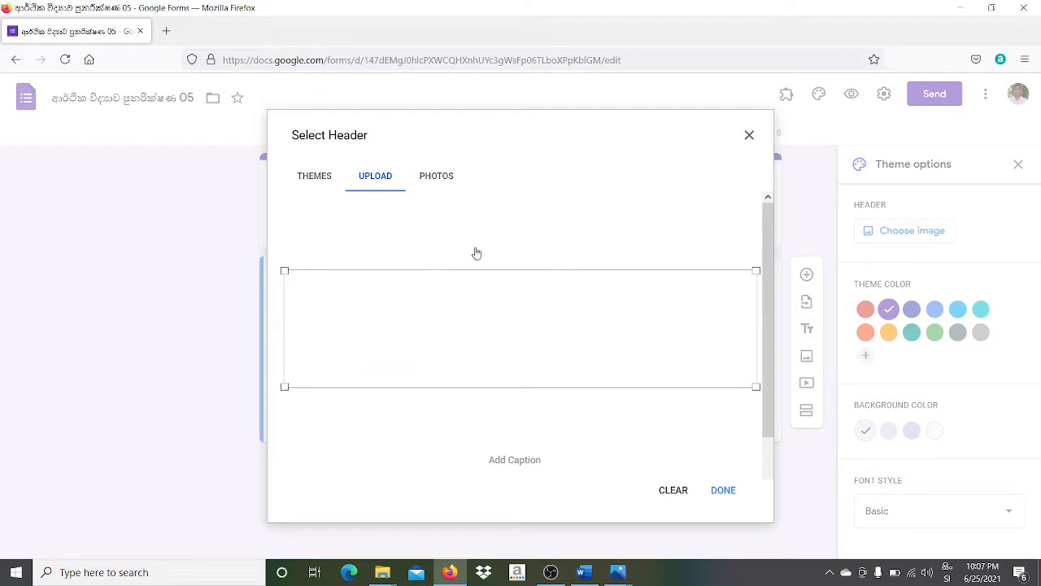
- Apply Econ Banner as header, with purple theme colour and lavender page background
{"action": "left_click", "coordinate": [727, 492]}
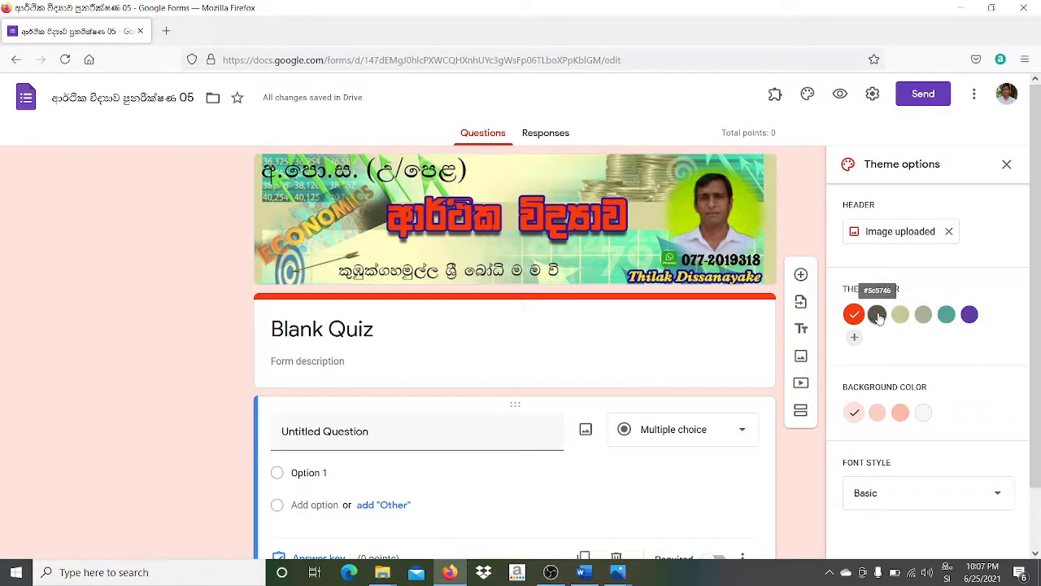
{"action": "left_click", "coordinate": [945, 316]}
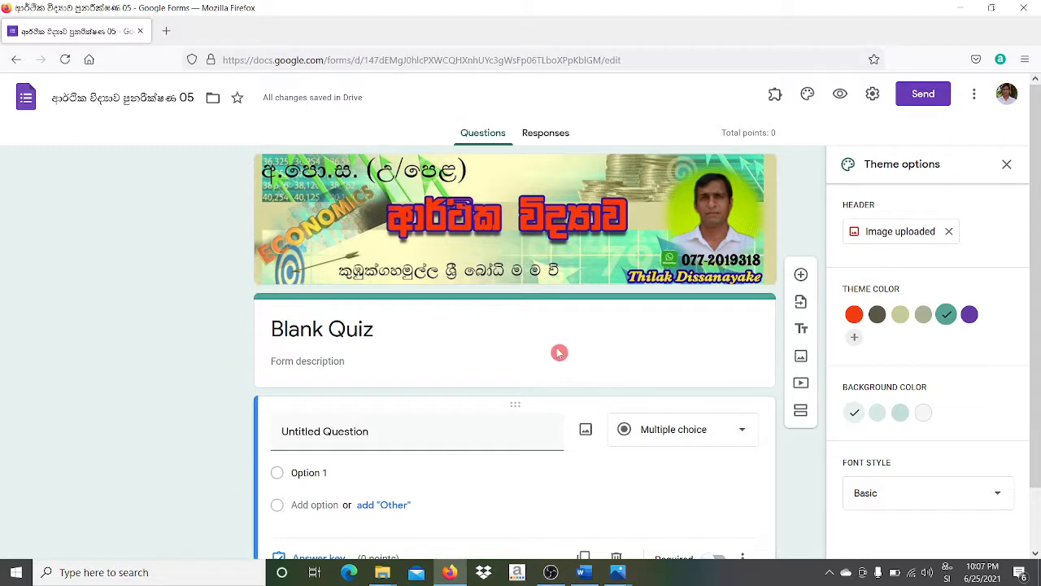
{"action": "left_click", "coordinate": [970, 316]}
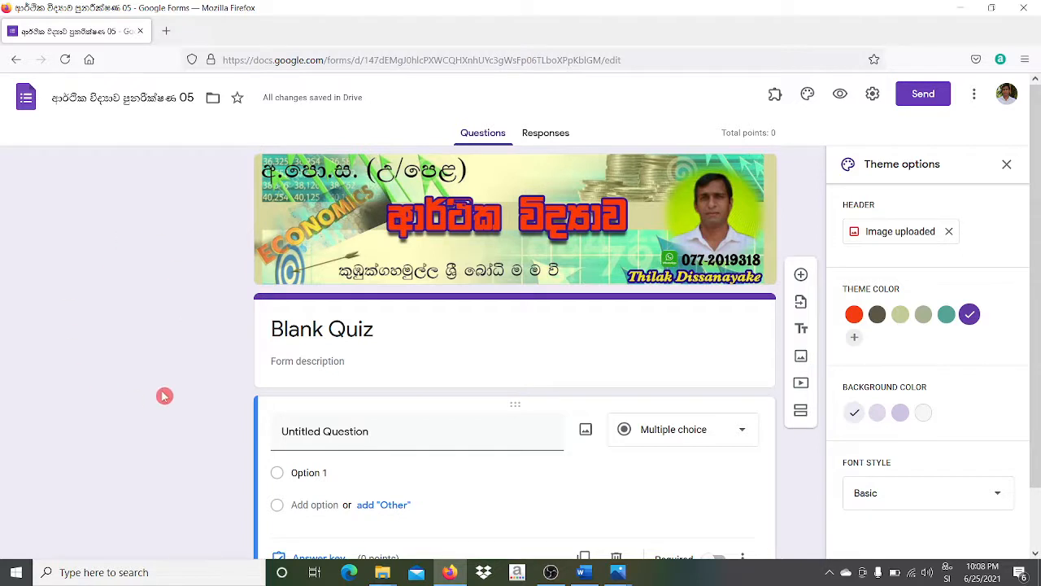
{"action": "left_click", "coordinate": [902, 412]}
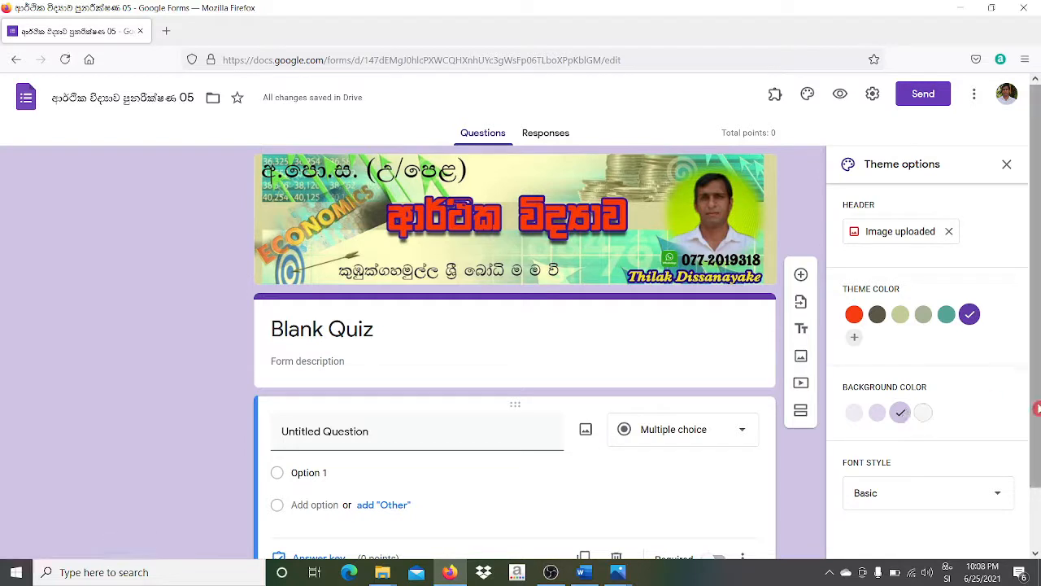
{"action": "left_click_drag", "start_coordinate": [1038, 411], "coordinate": [1039, 509]}
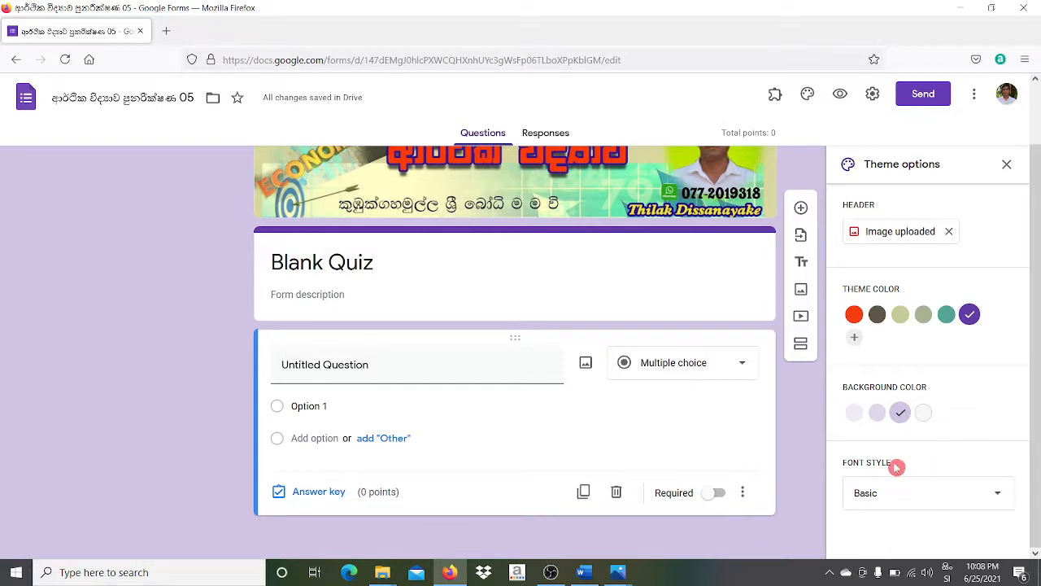
- Preview Decorative, Formal and Playful fonts, keep Basic, and close Theme options
{"action": "left_click", "coordinate": [999, 498]}
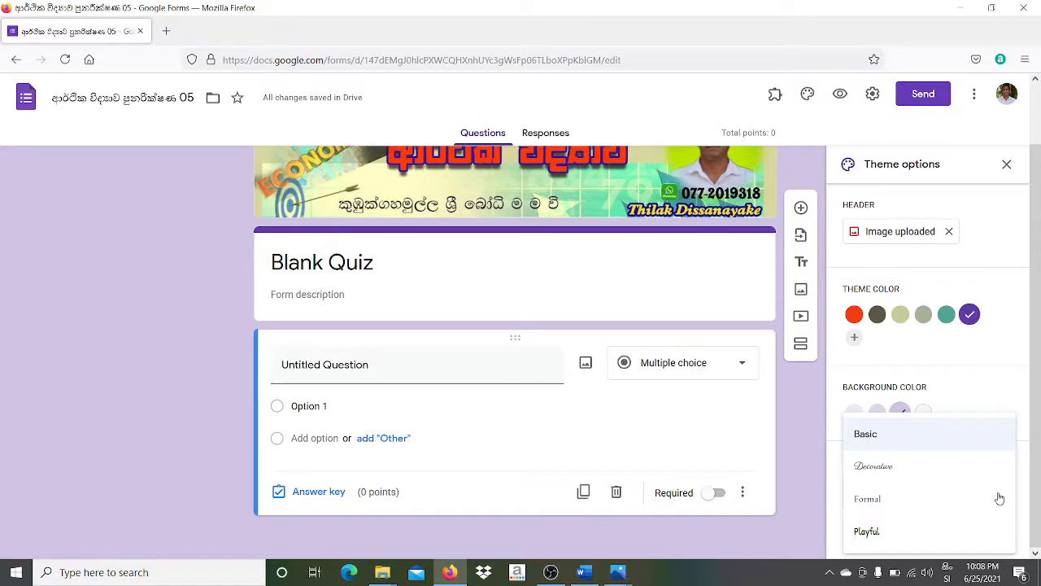
{"action": "left_click", "coordinate": [879, 465]}
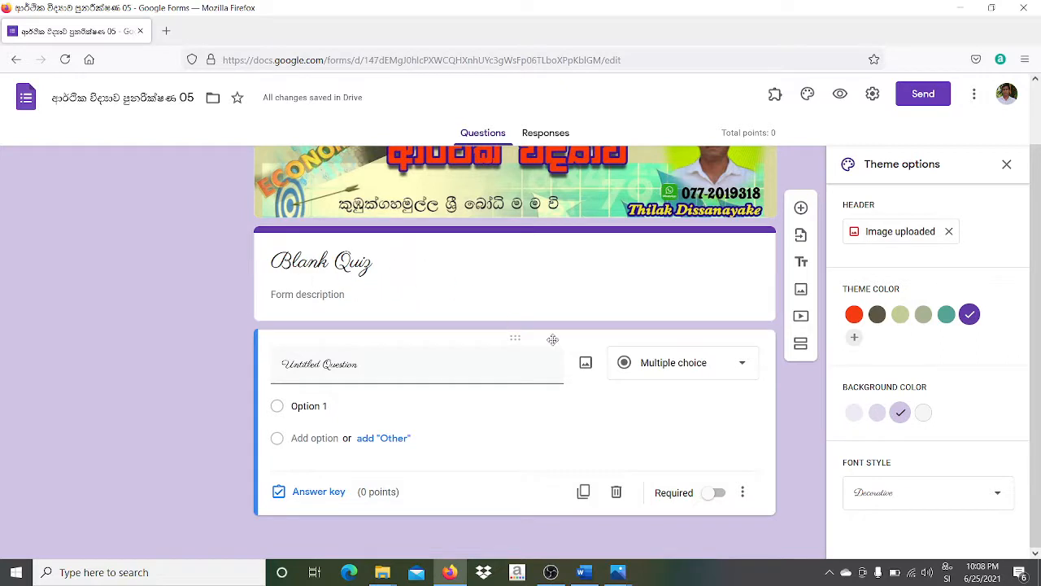
{"action": "left_click", "coordinate": [953, 494]}
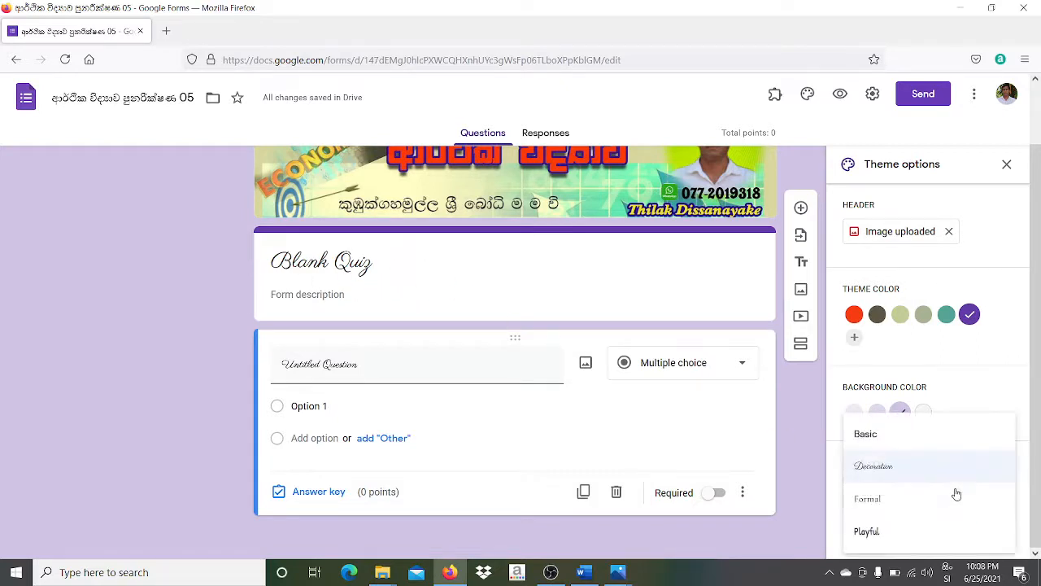
{"action": "left_click", "coordinate": [894, 504]}
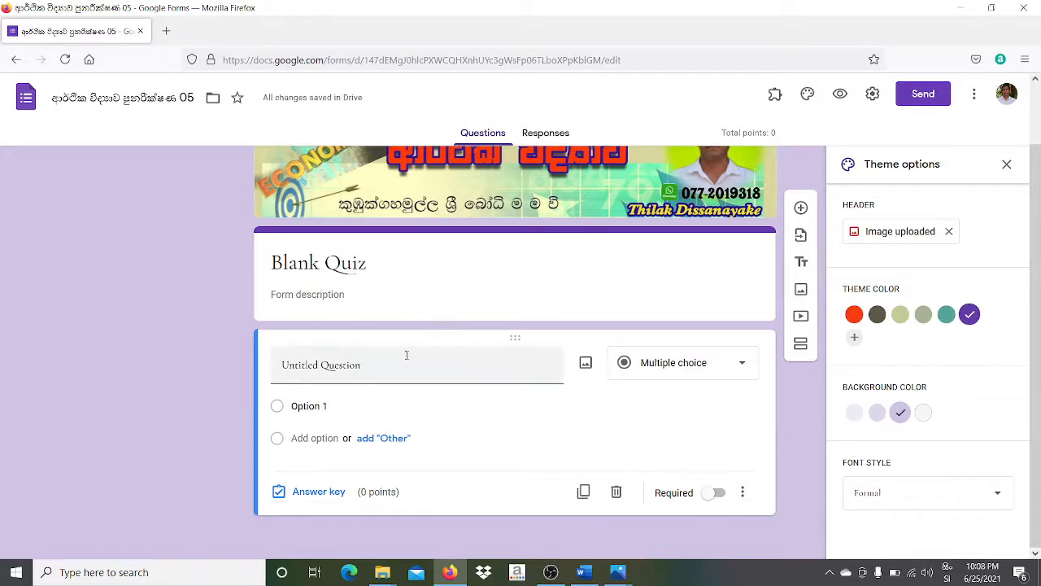
{"action": "left_click", "coordinate": [922, 502]}
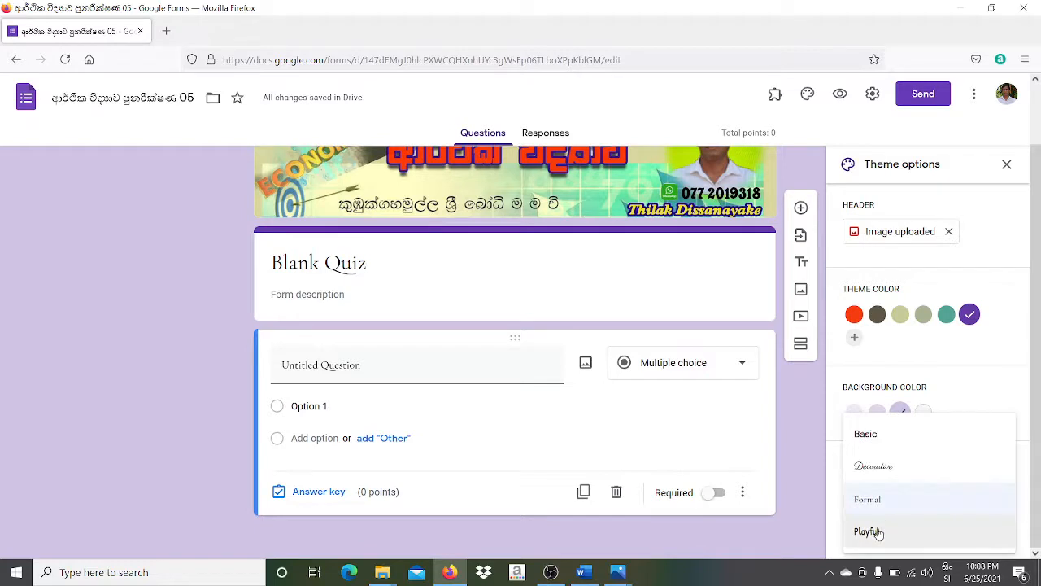
{"action": "left_click", "coordinate": [878, 533]}
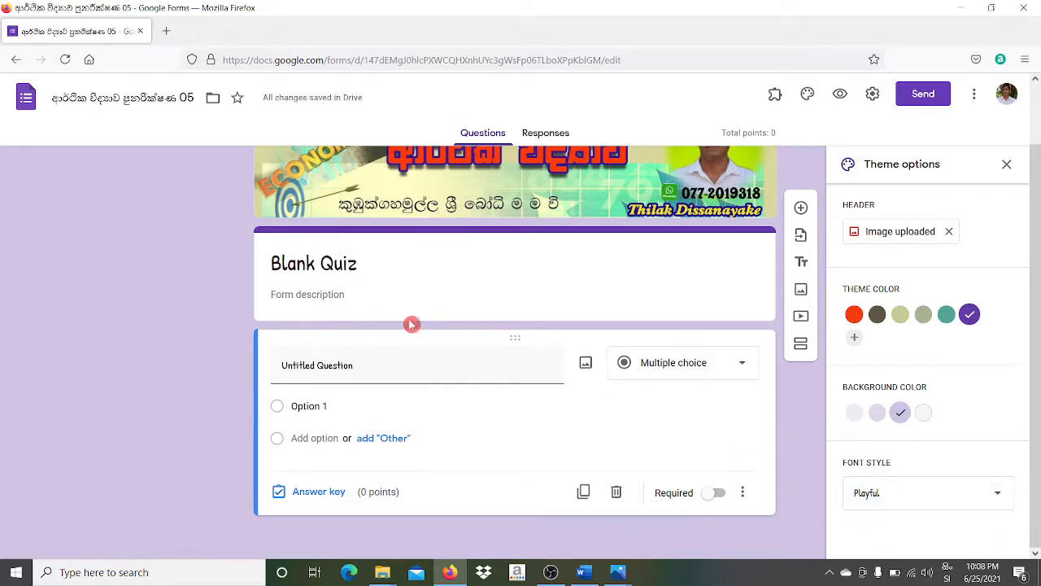
{"action": "left_click", "coordinate": [935, 495]}
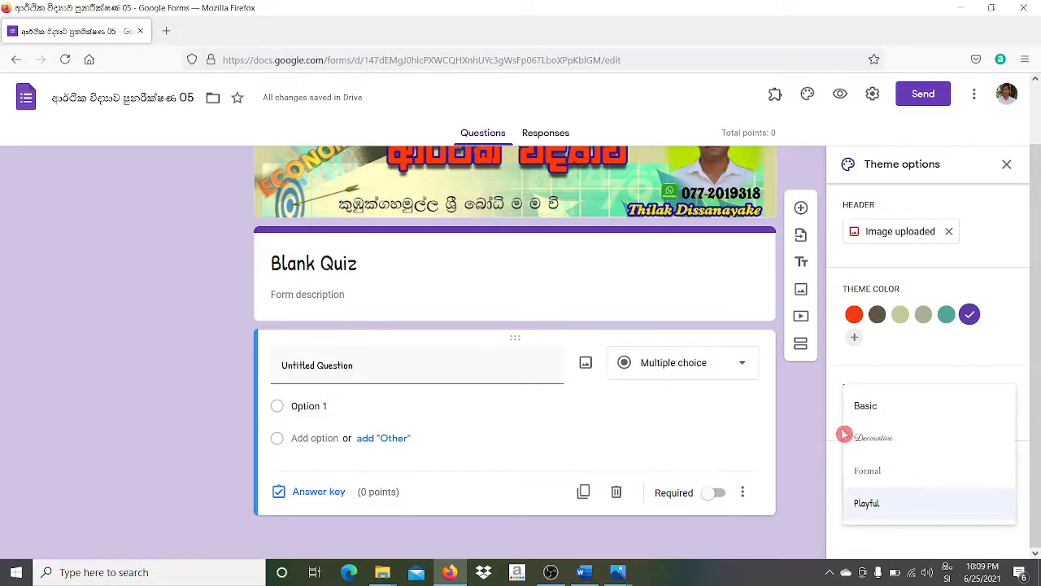
{"action": "left_click", "coordinate": [876, 407]}
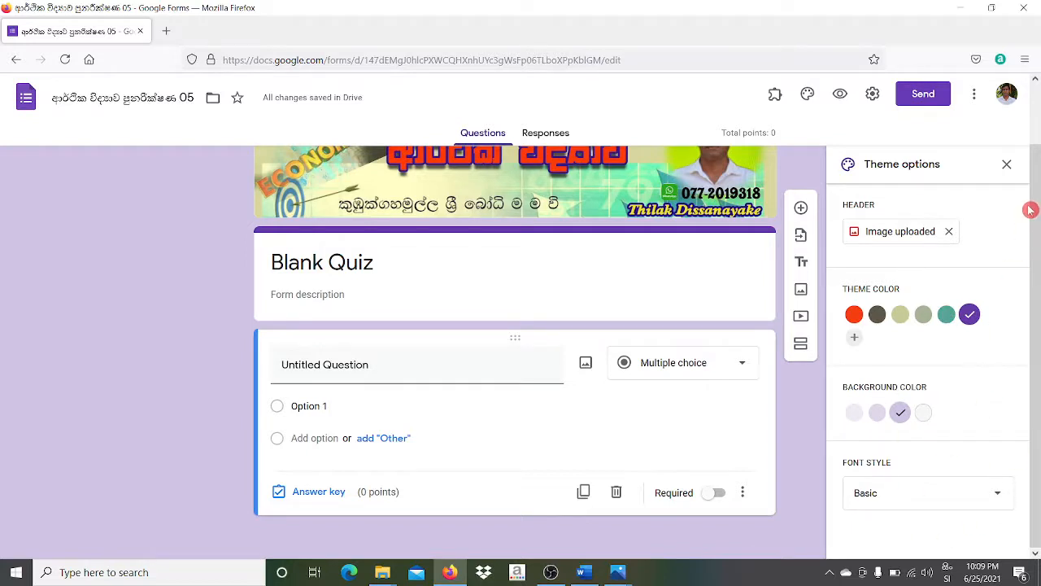
{"action": "left_click", "coordinate": [1007, 165]}
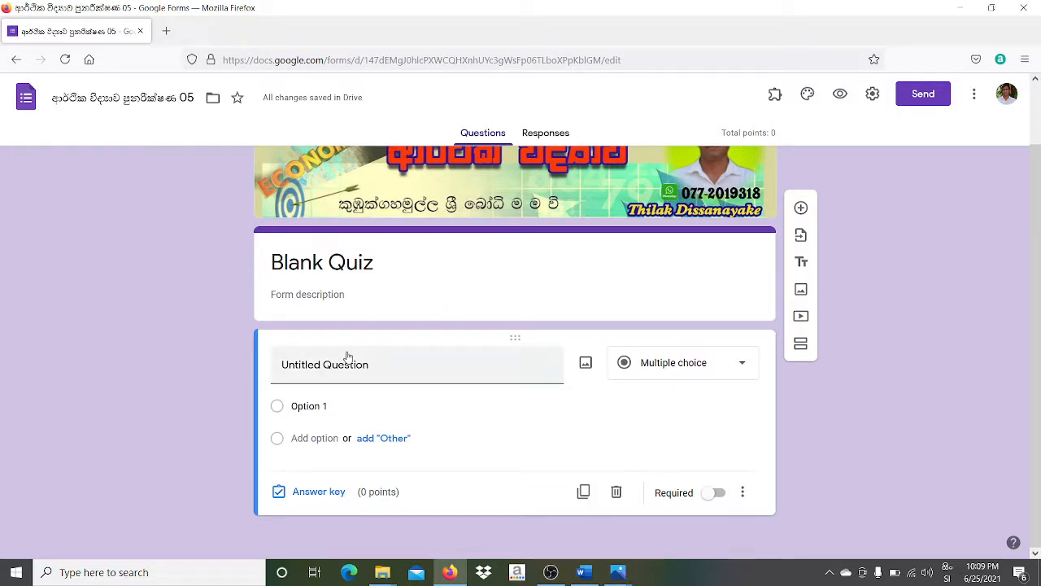
- Select the 'Blank Quiz' title in the quiz header so it can be replaced
{"action": "left_click", "coordinate": [354, 292]}
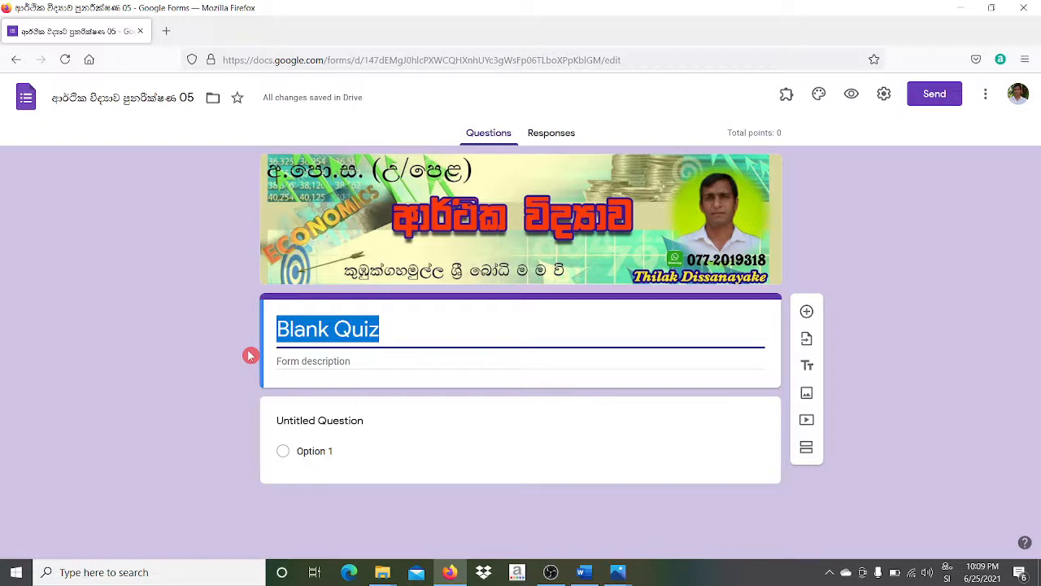
- Retitle the quiz '12 ශ්‍රේණිය ආර්ථික විද්‍යාව පුනරීක්ෂණ අංක 05'
{"action": "type", "text": "12 ෙ"}
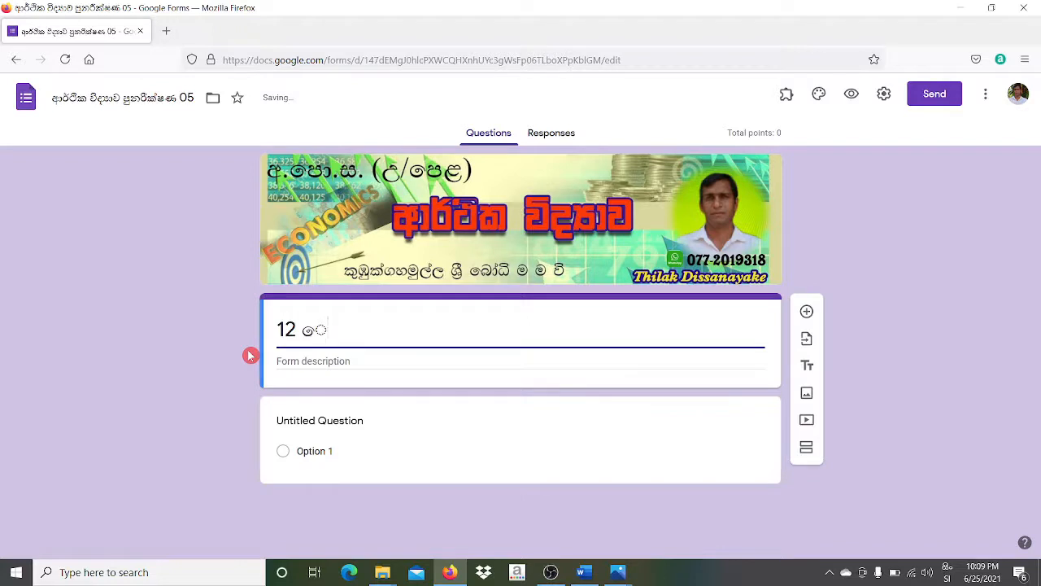
{"action": "type", "text": "ශ්‍රණ"}
{"action": "type", "text": "ිය ආ"}
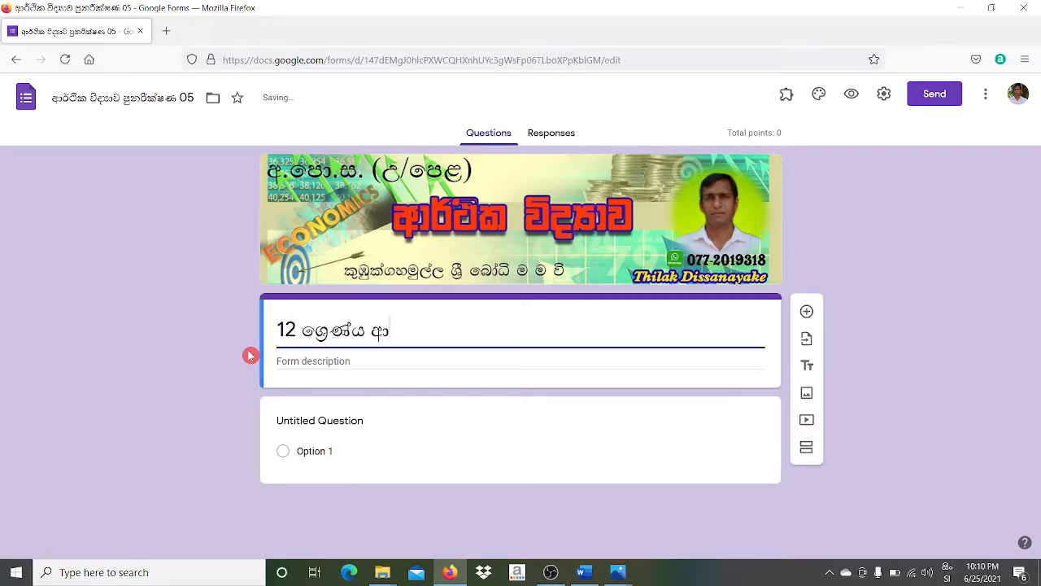
{"action": "type", "text": "ර්ථික විද්‍යා"}
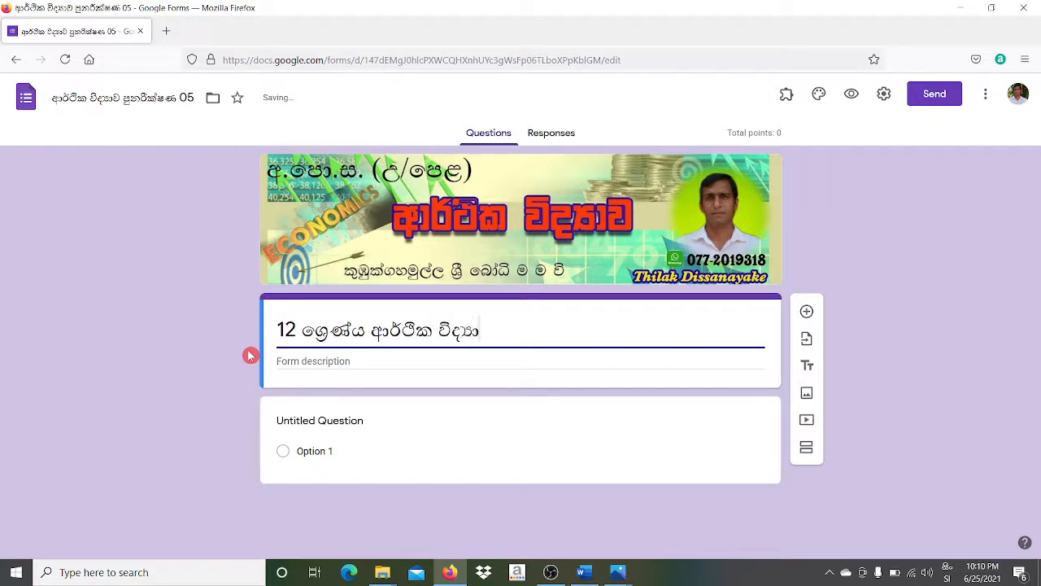
{"action": "type", "text": "ව පුණරීක්"}
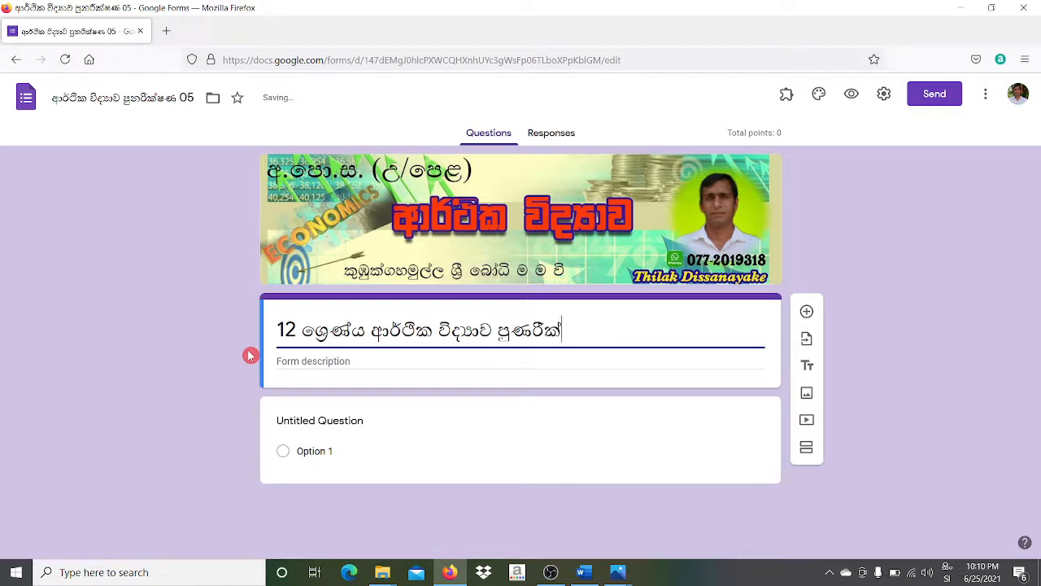
{"action": "type", "text": "ෂණ අංක"}
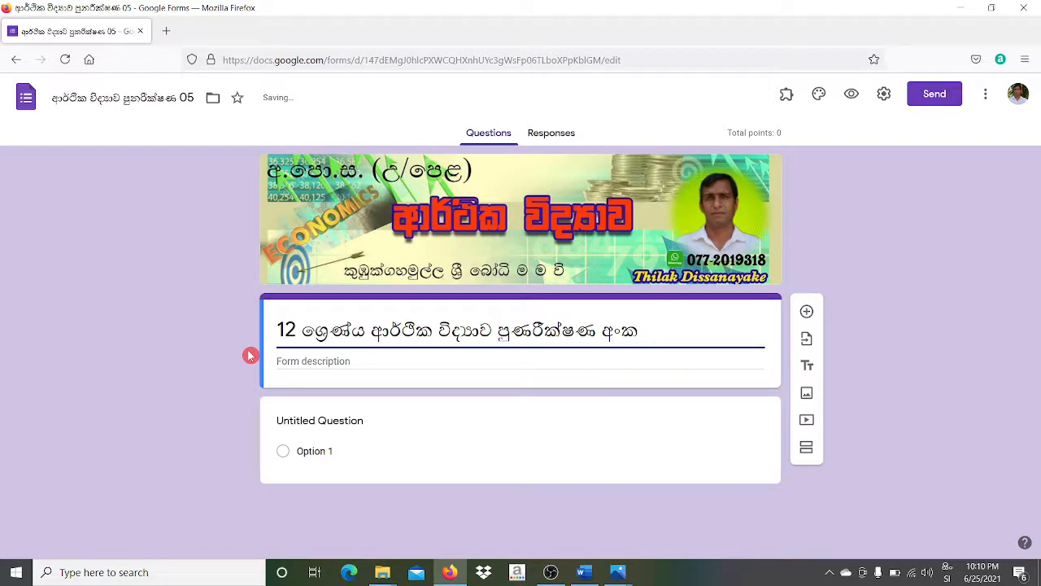
{"action": "type", "text": " 05"}
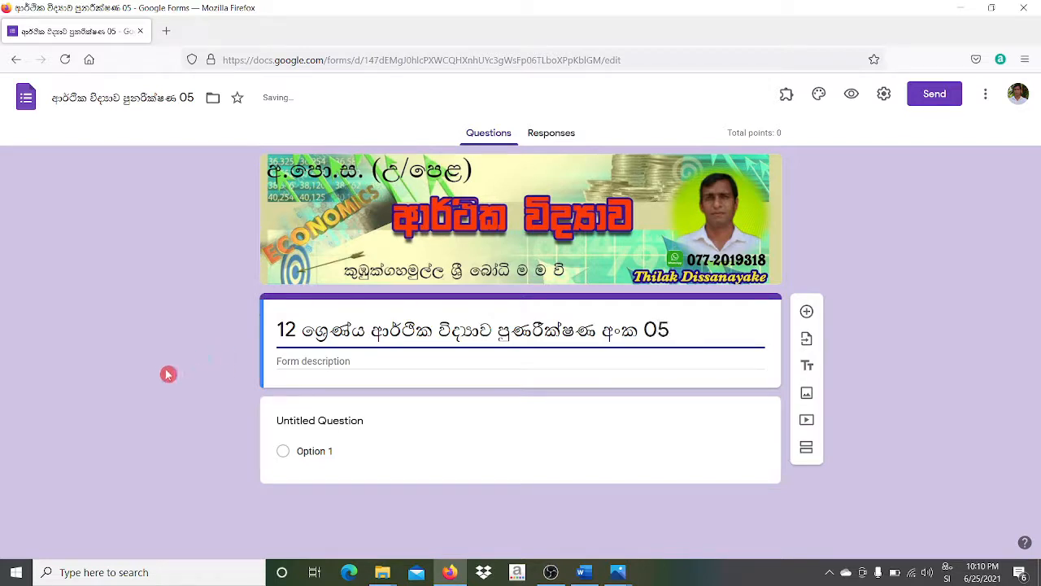
{"action": "left_click", "coordinate": [307, 365]}
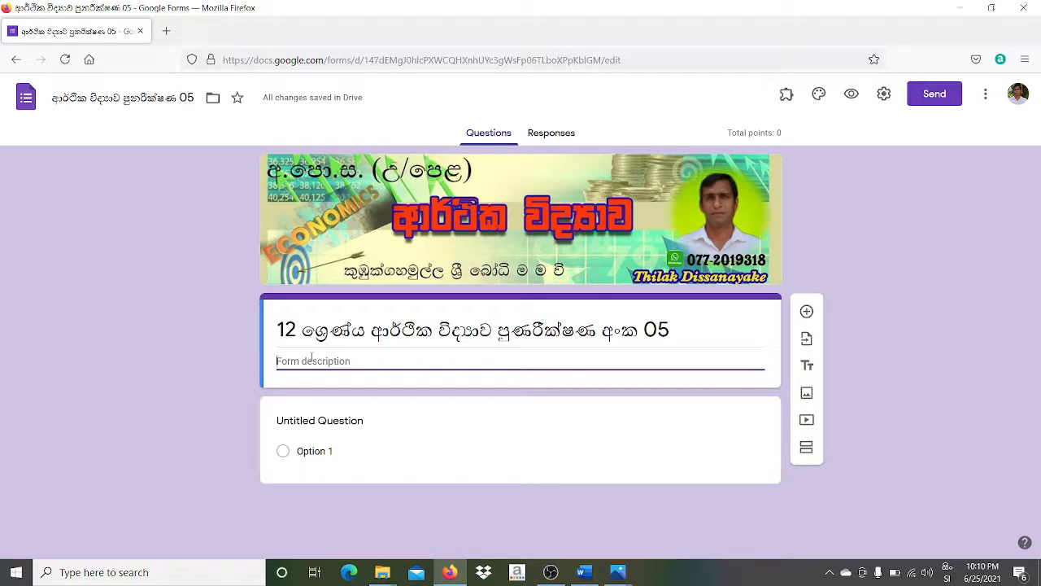
- Enter a one-line Sinhala description saying the paper covers the first economics unit
{"action": "type", "text": "මෙමගින් ආර"}
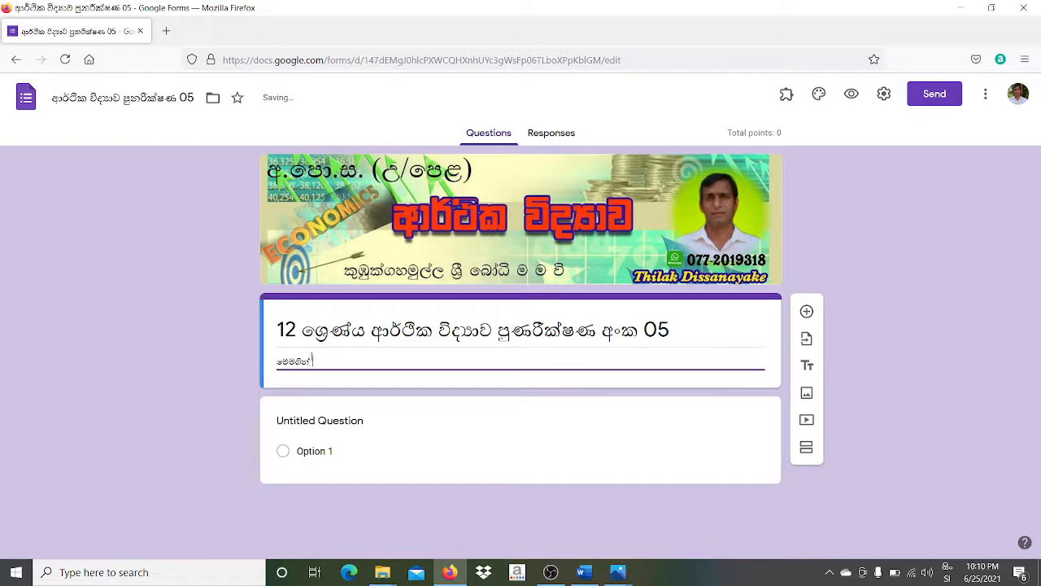
{"action": "type", "text": "ථික"}
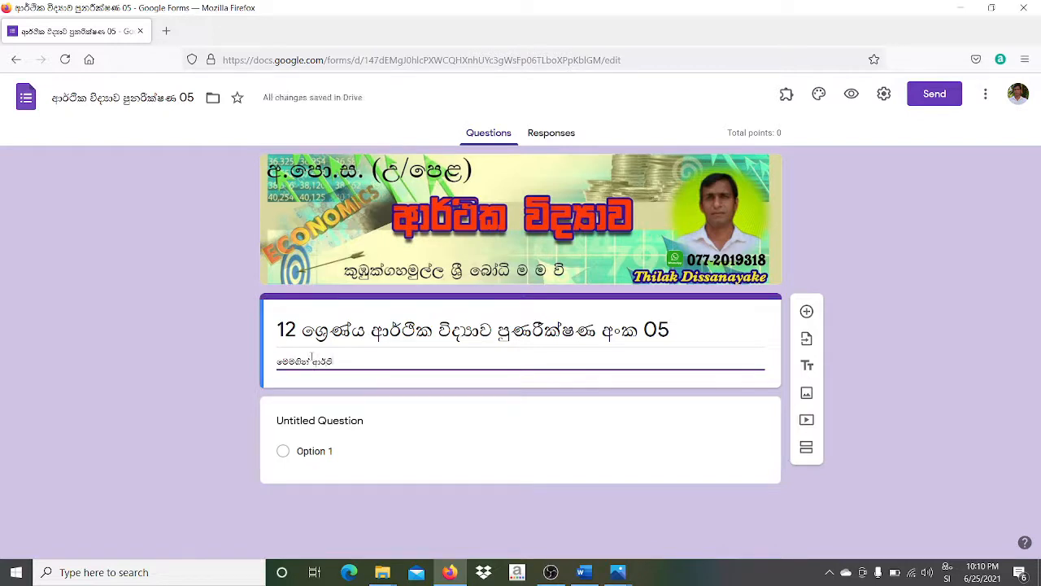
{"action": "type", "text": " විද"}
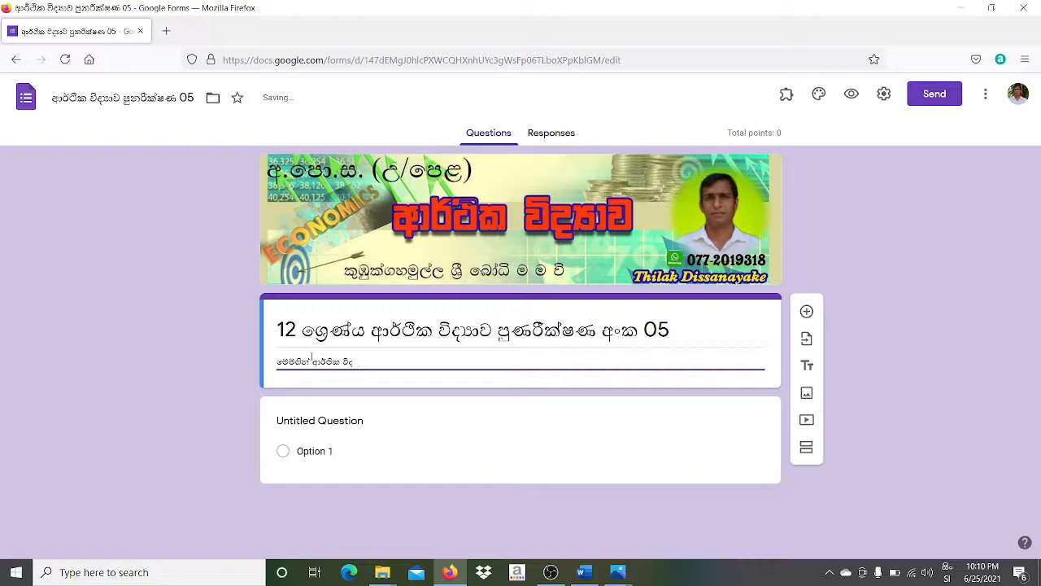
{"action": "type", "text": "්‍යාව ලෙ"}
{"action": "type", "text": "ළමු ඒ"}
{"action": "type", "text": "න"}
{"action": "type", "text": "කකය ණ"}
{"action": "type", "text": "වරණ"}
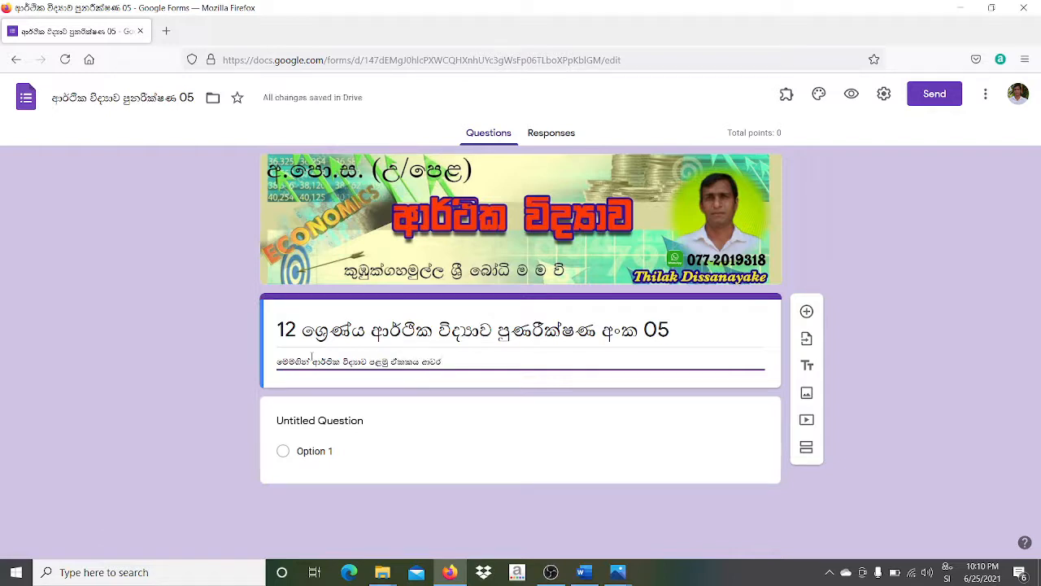
{"action": "type", "text": "ය කෙරේ"}
{"action": "left_click", "coordinate": [529, 374]}
{"action": "left_click", "coordinate": [381, 430]}
{"action": "left_click", "coordinate": [357, 423]}
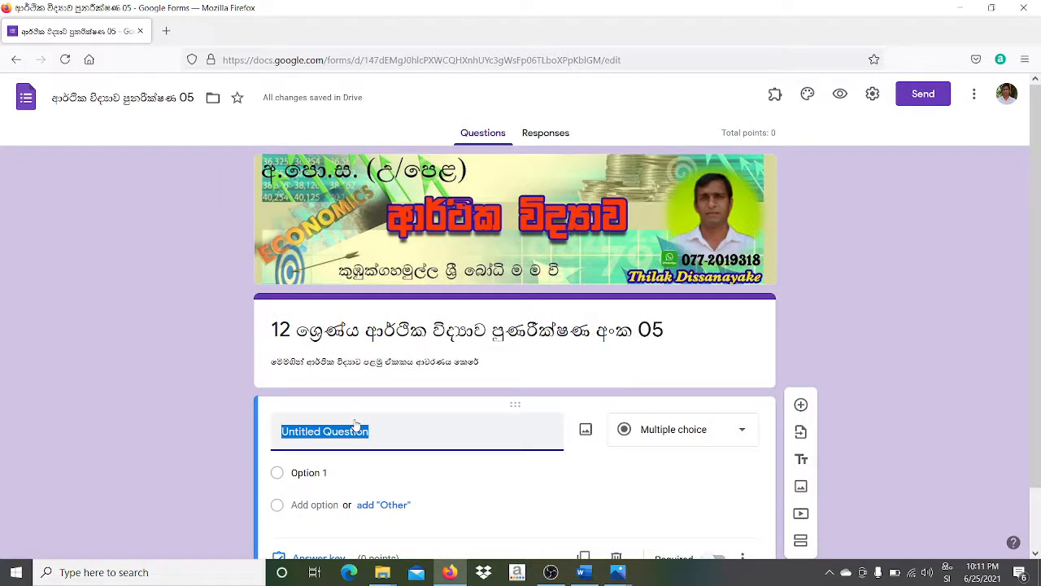
- Title the first question for the student's name with initials, keep Short answer, and make it required
{"action": "type", "text": "ෙ"}
{"action": "type", "text": "ලක"}
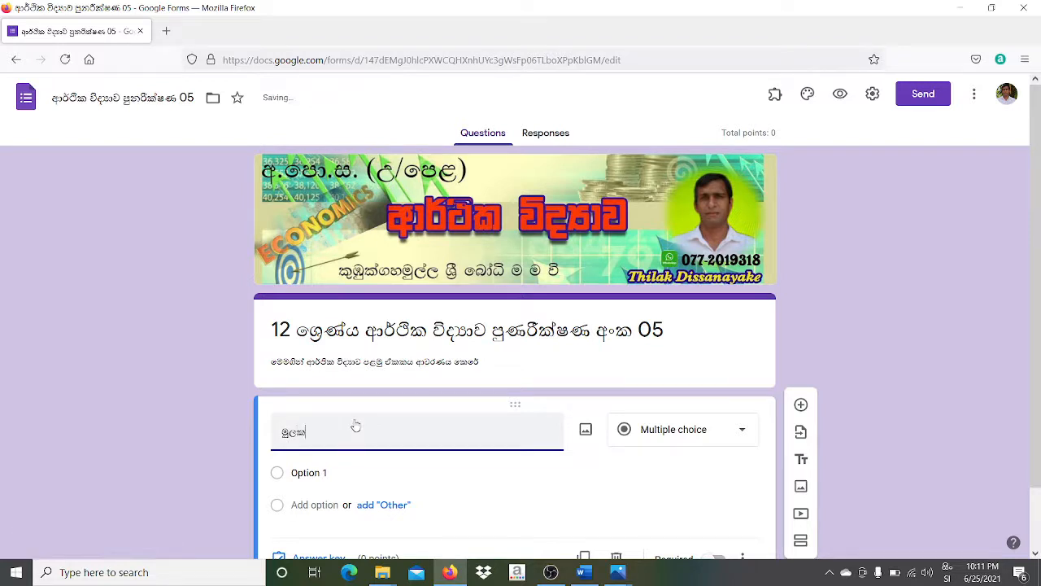
{"action": "type", "text": "ුරු සමග නාම"}
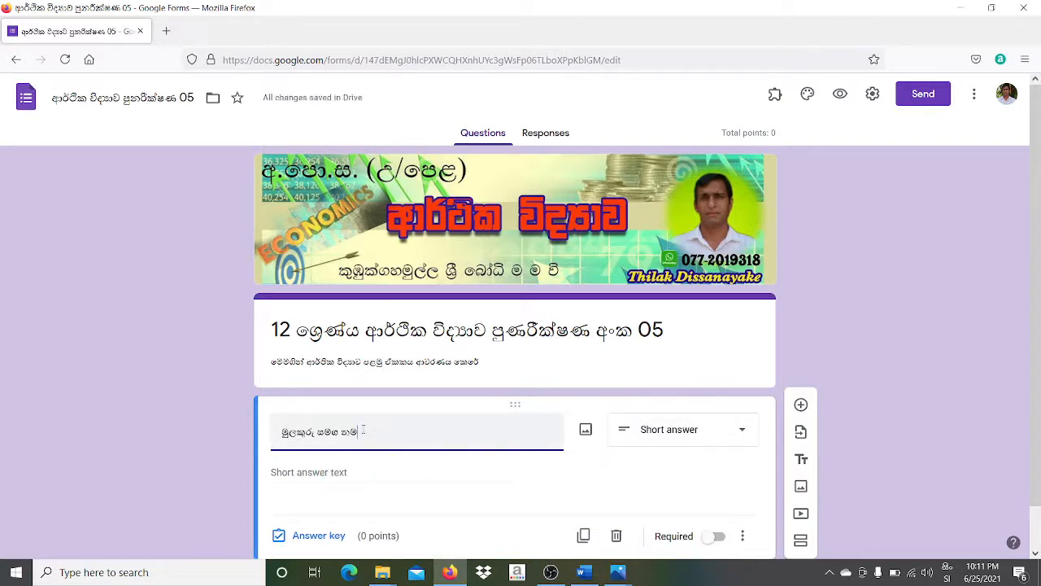
{"action": "left_click", "coordinate": [746, 438]}
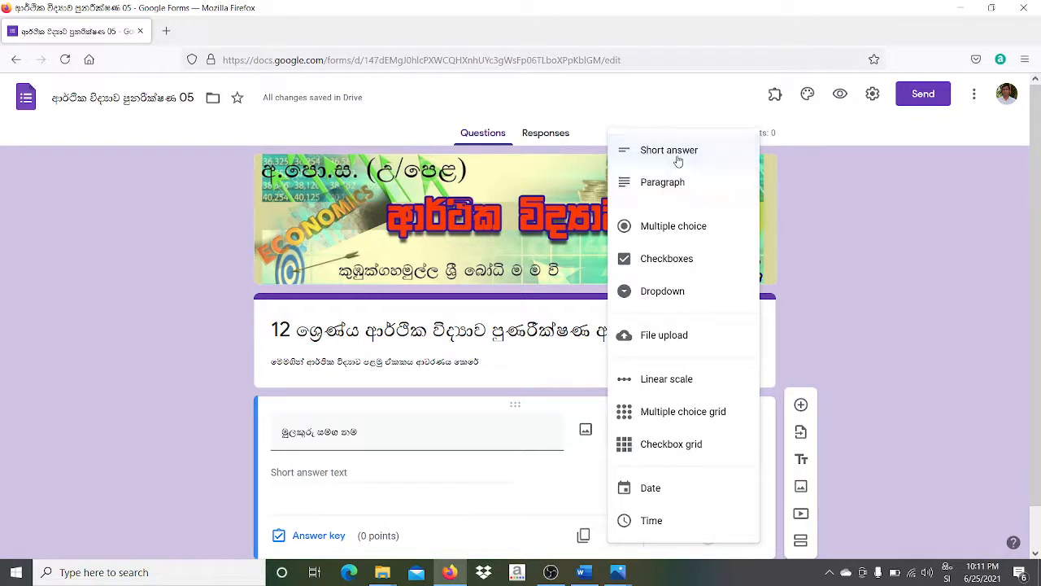
{"action": "left_click", "coordinate": [675, 153]}
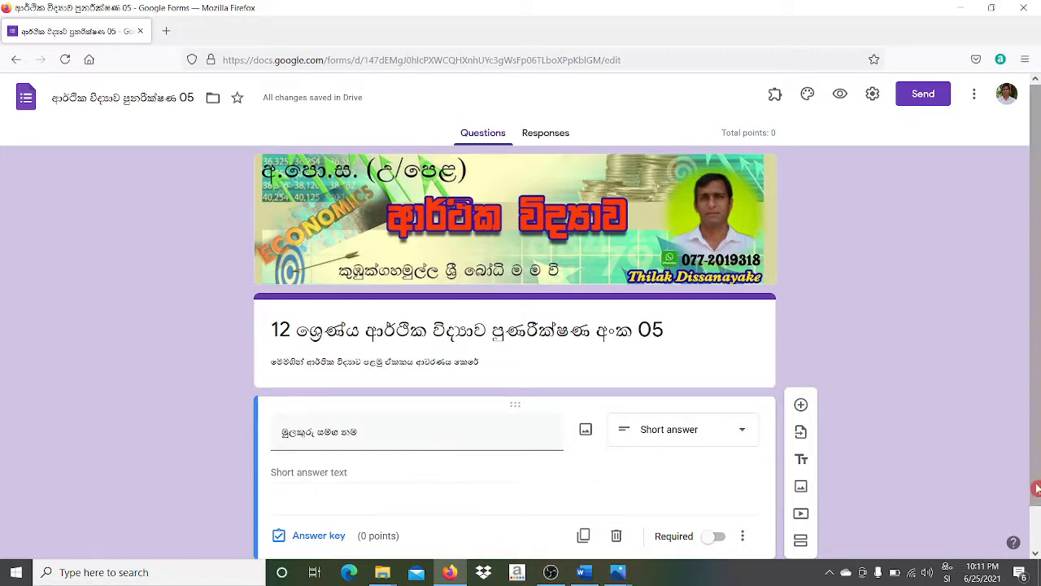
{"action": "scroll", "coordinate": [1037, 488], "scroll_direction": "down", "scroll_amount": 1}
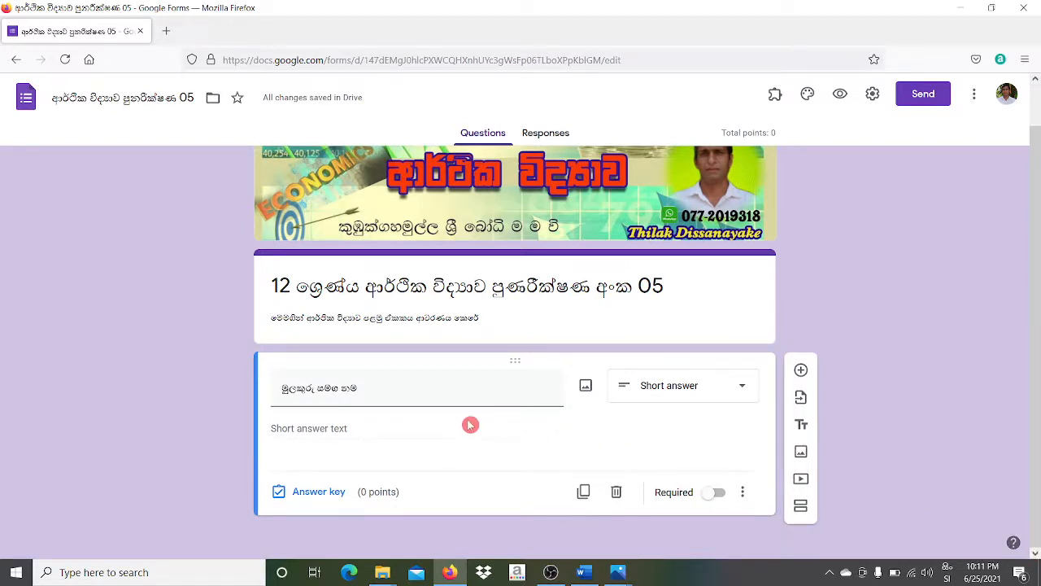
{"action": "left_click", "coordinate": [716, 495]}
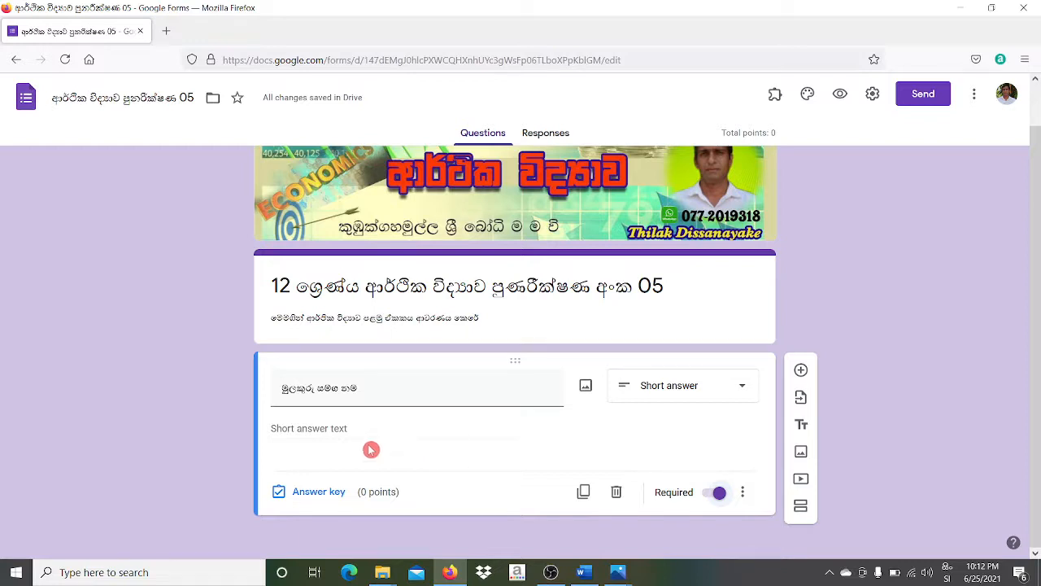
- Add an optional Short answer question titled 'දුරකථන අංකය' for the phone number
{"action": "left_click", "coordinate": [803, 372]}
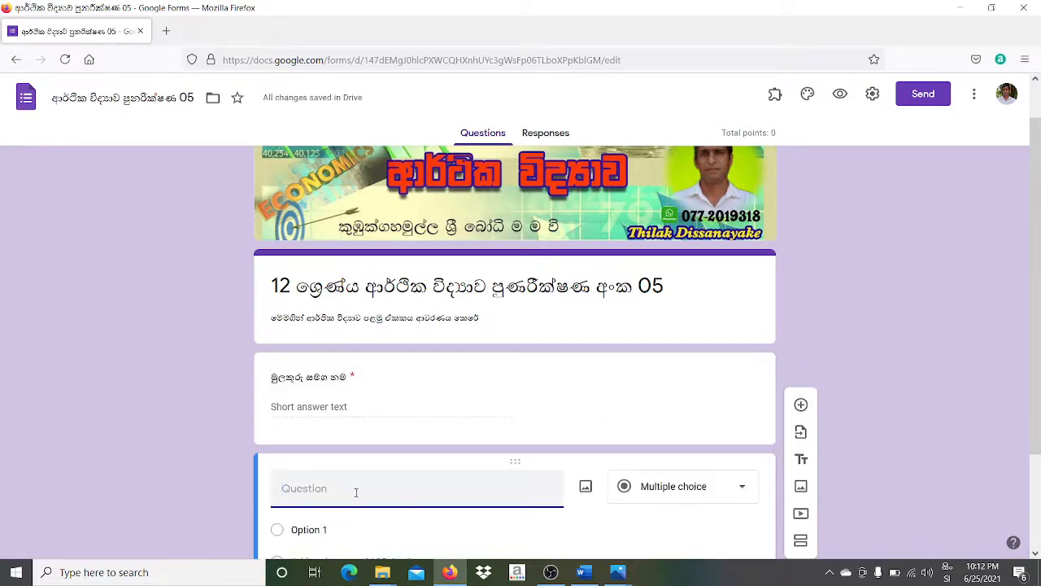
{"action": "type", "text": "ඉුර"}
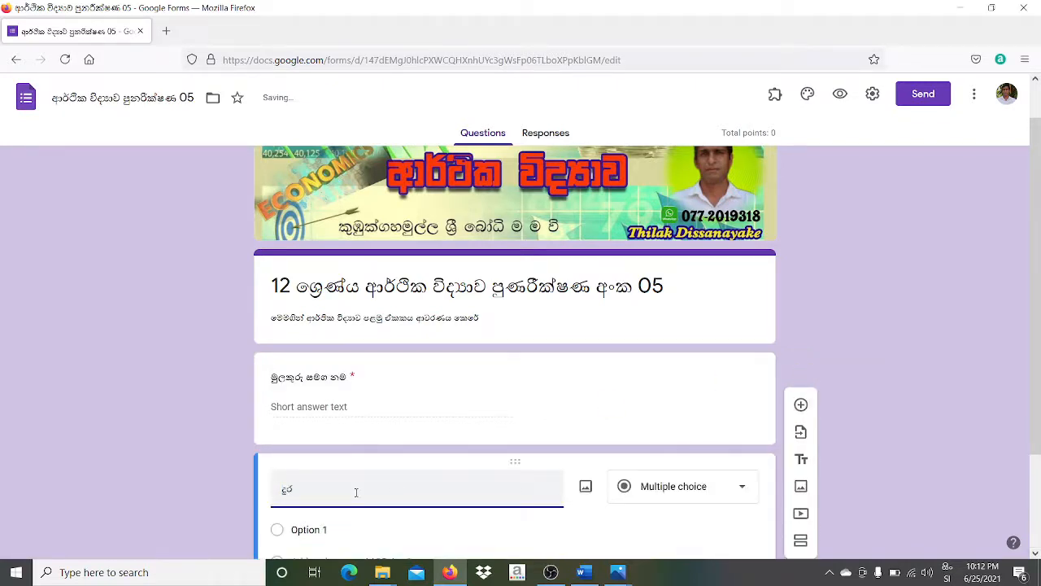
{"action": "type", "text": "කථන අංකය"}
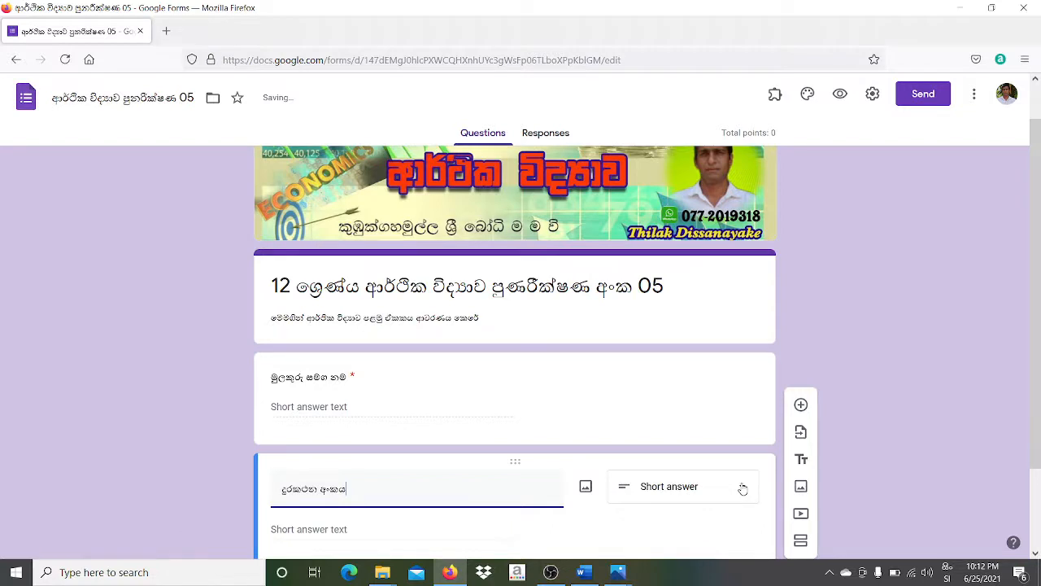
{"action": "scroll", "coordinate": [1035, 492], "scroll_direction": "down", "scroll_amount": 2}
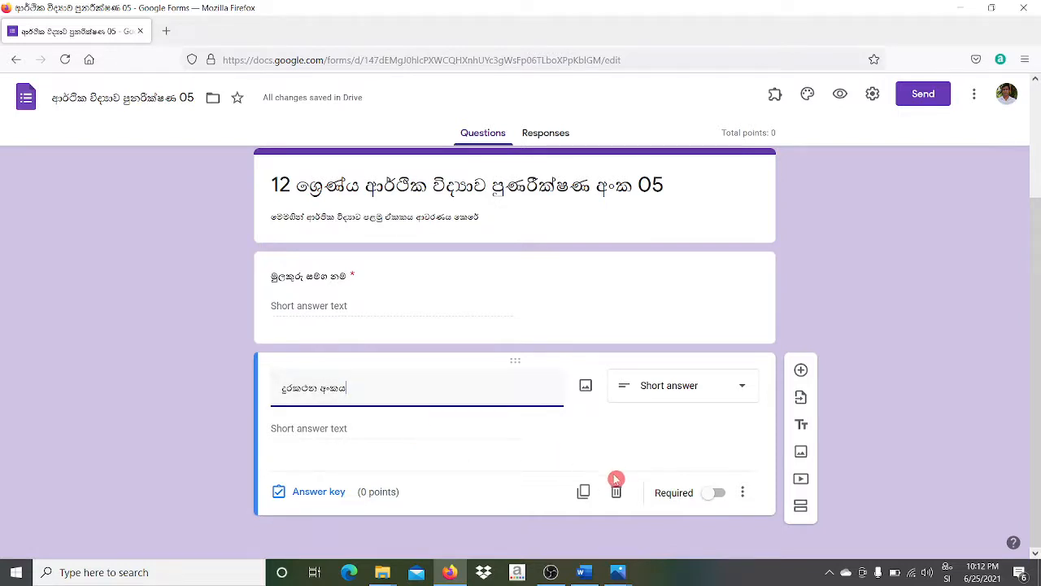
{"action": "left_click", "coordinate": [716, 493]}
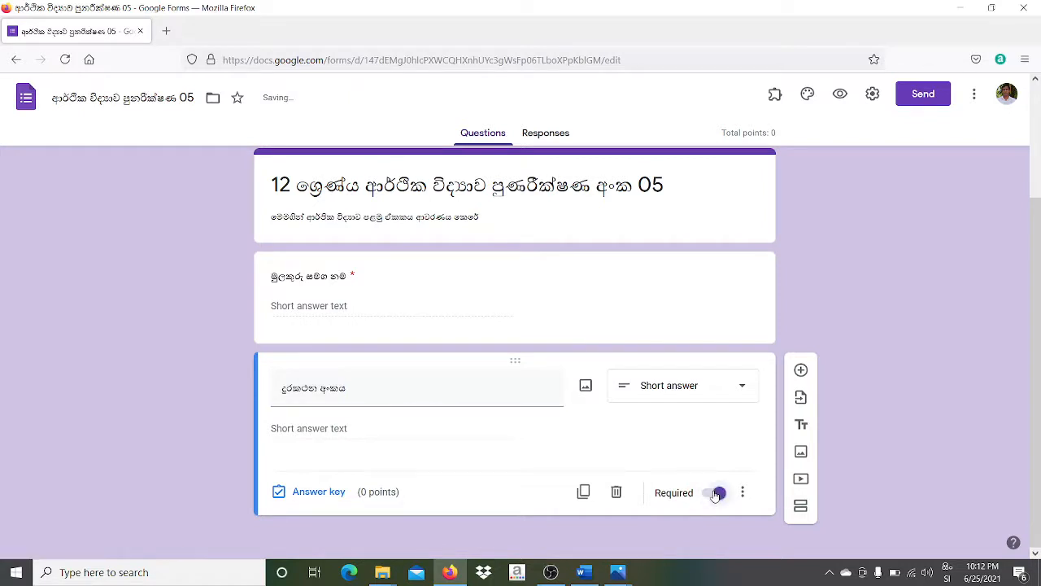
{"action": "left_click", "coordinate": [716, 493]}
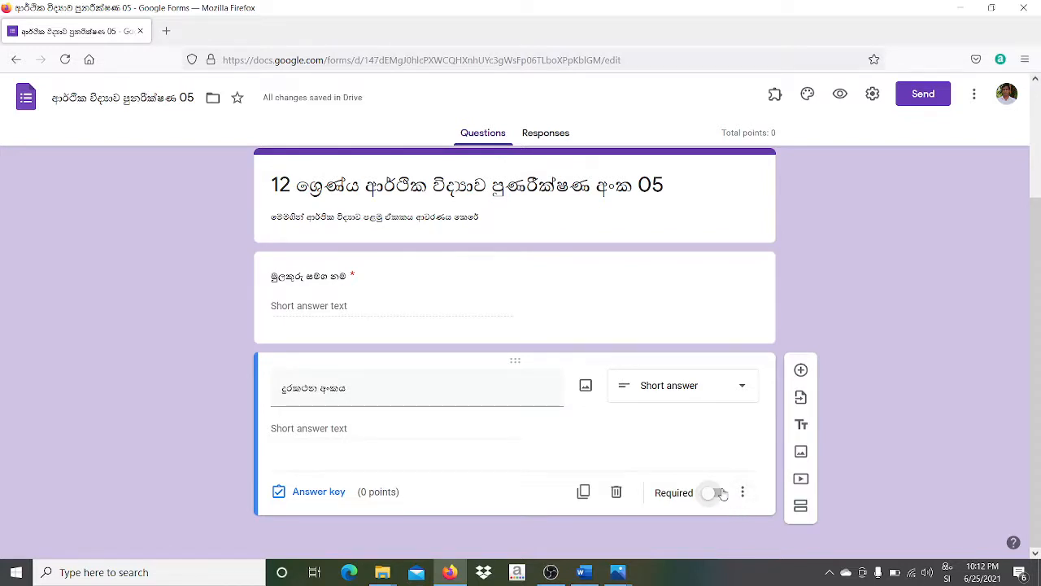
{"action": "left_click", "coordinate": [528, 421]}
{"action": "left_click", "coordinate": [437, 424]}
- Add a new question titled 'ශ්‍රේණිය', correcting the mistyped title
{"action": "left_click", "coordinate": [801, 370]}
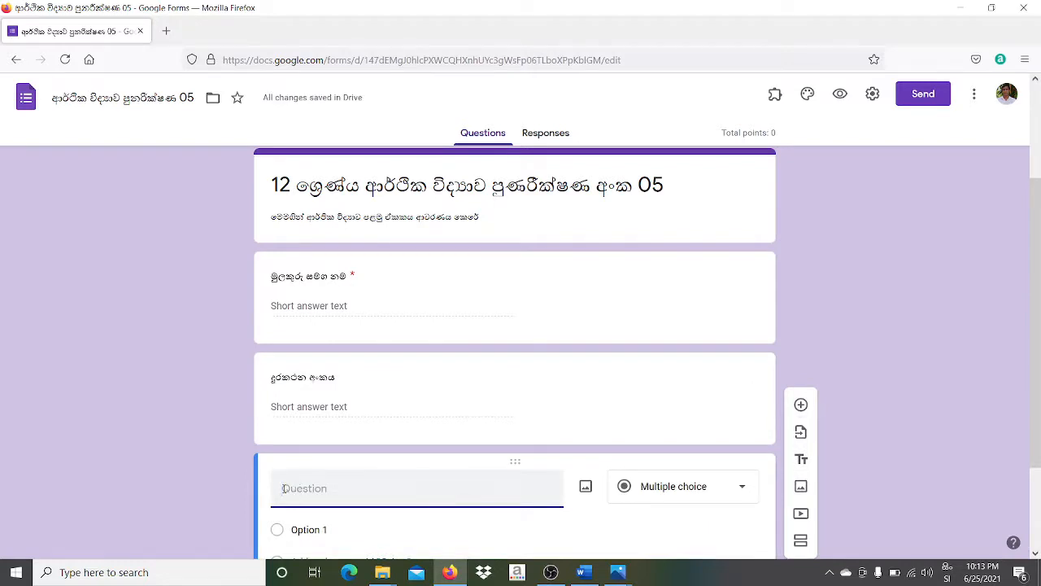
{"action": "type", "text": "ප"}
{"action": "key", "text": "BackSpace"}
{"action": "type", "text": "ප්‍රශ"}
{"action": "key", "text": "Tab"}
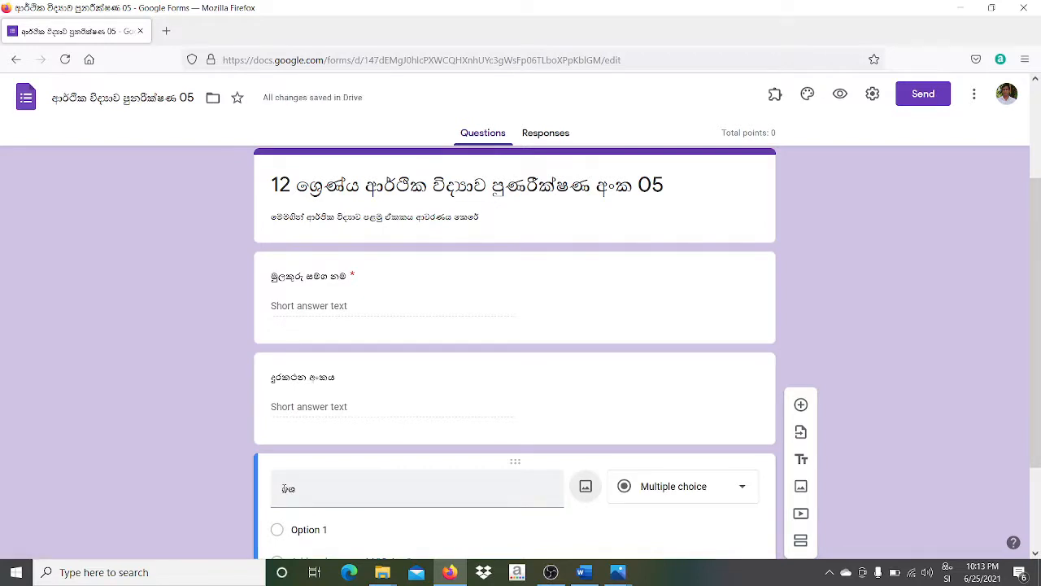
{"action": "double_click", "coordinate": [308, 494]}
{"action": "type", "text": "ශ්‍රේ"}
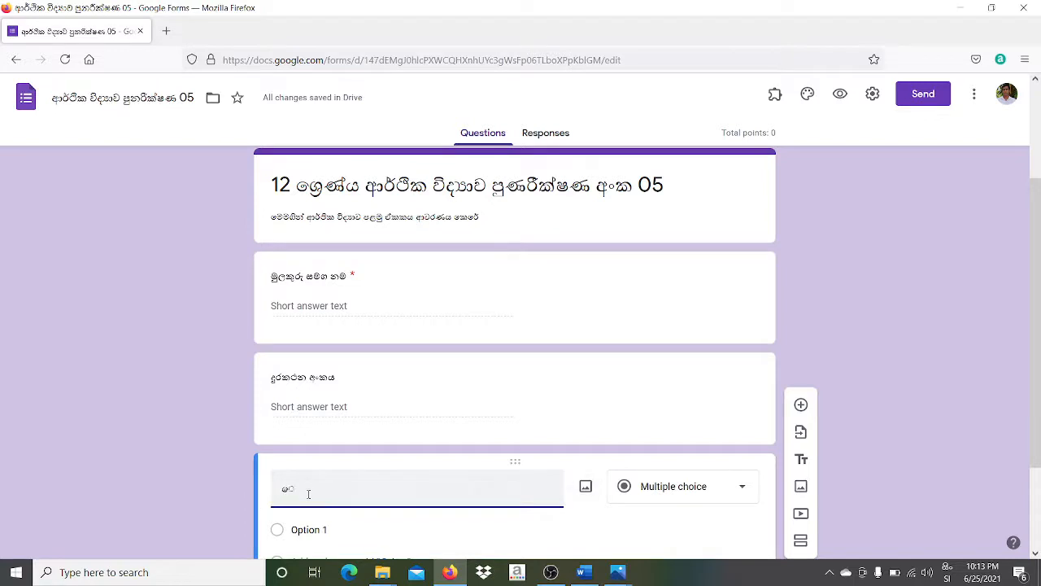
{"action": "type", "text": "ණිය"}
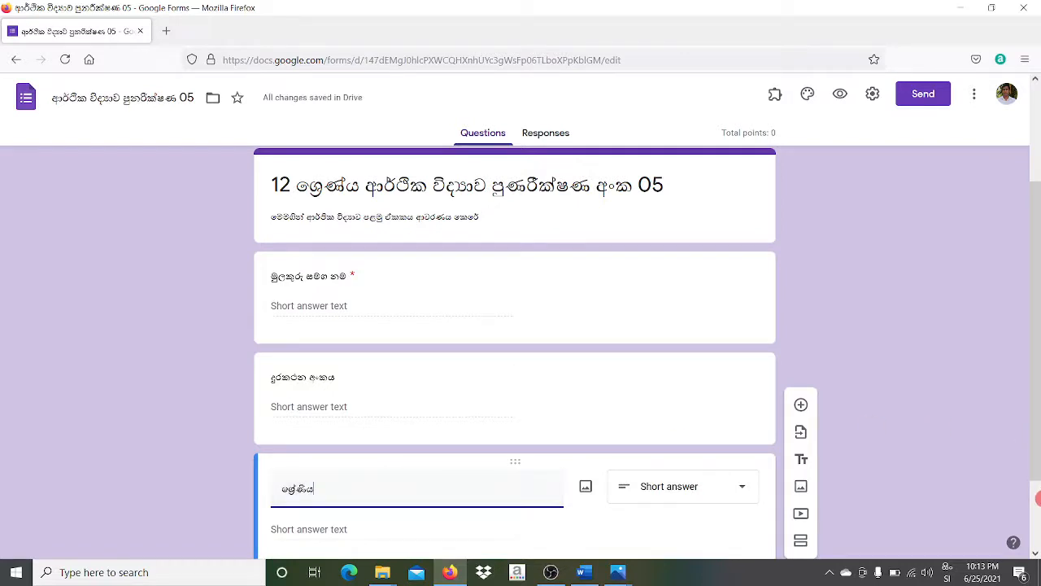
{"action": "left_click", "coordinate": [1037, 502]}
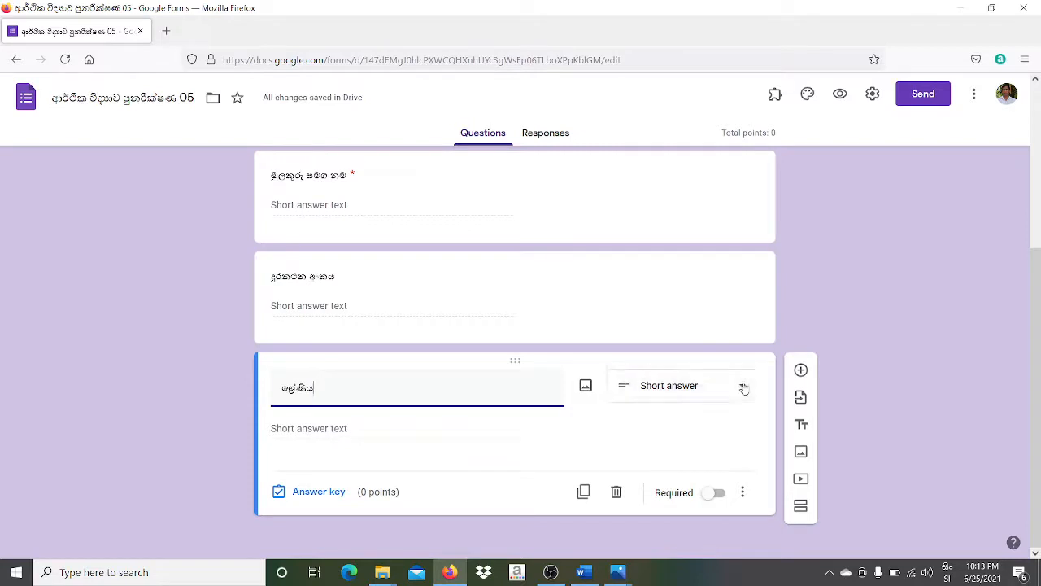
- Make the grade question a required Dropdown with choices 12 and 13
{"action": "left_click", "coordinate": [743, 387]}
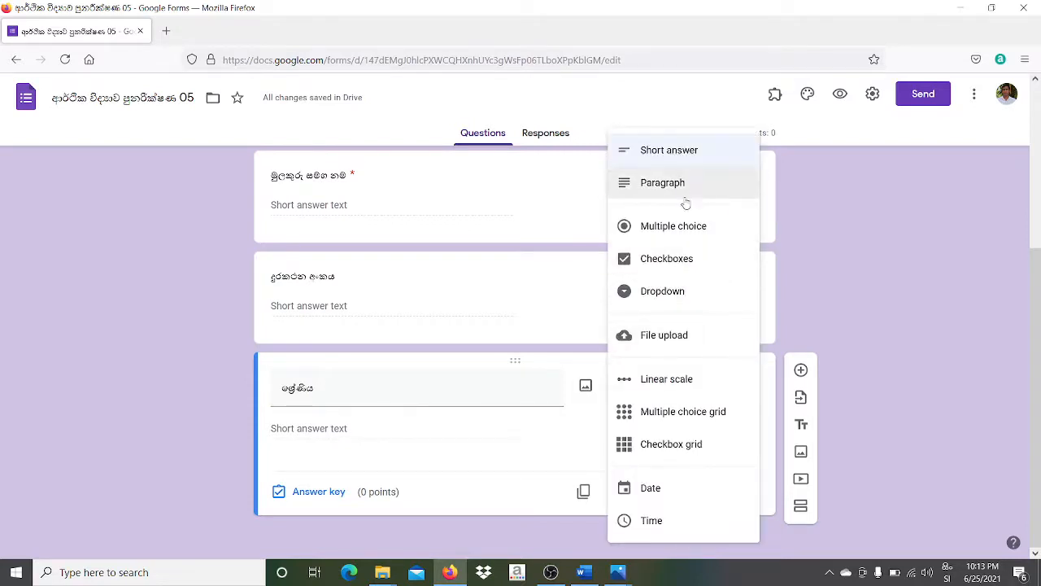
{"action": "left_click", "coordinate": [662, 297]}
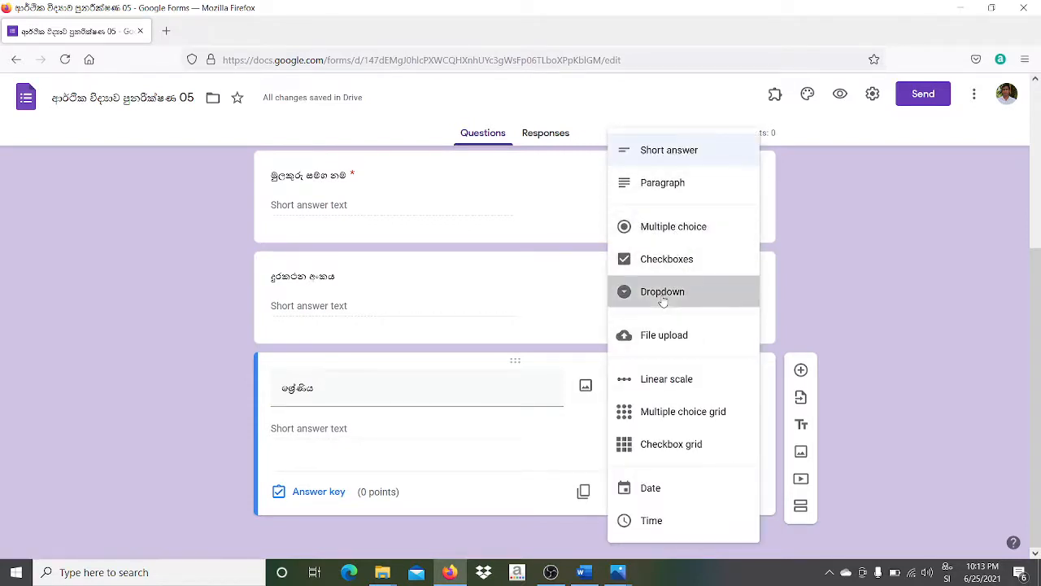
{"action": "left_click", "coordinate": [326, 424]}
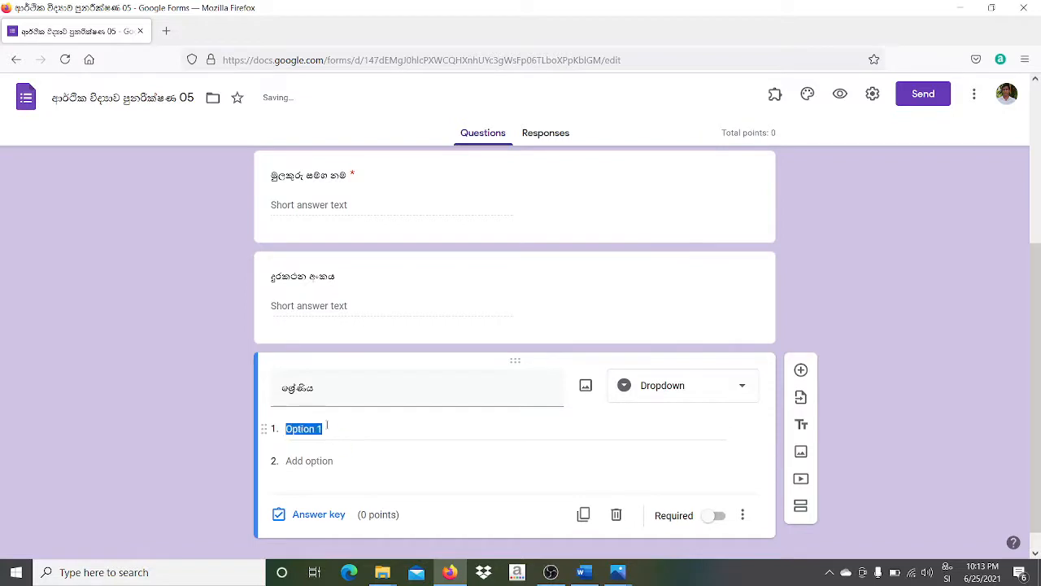
{"action": "type", "text": "12"}
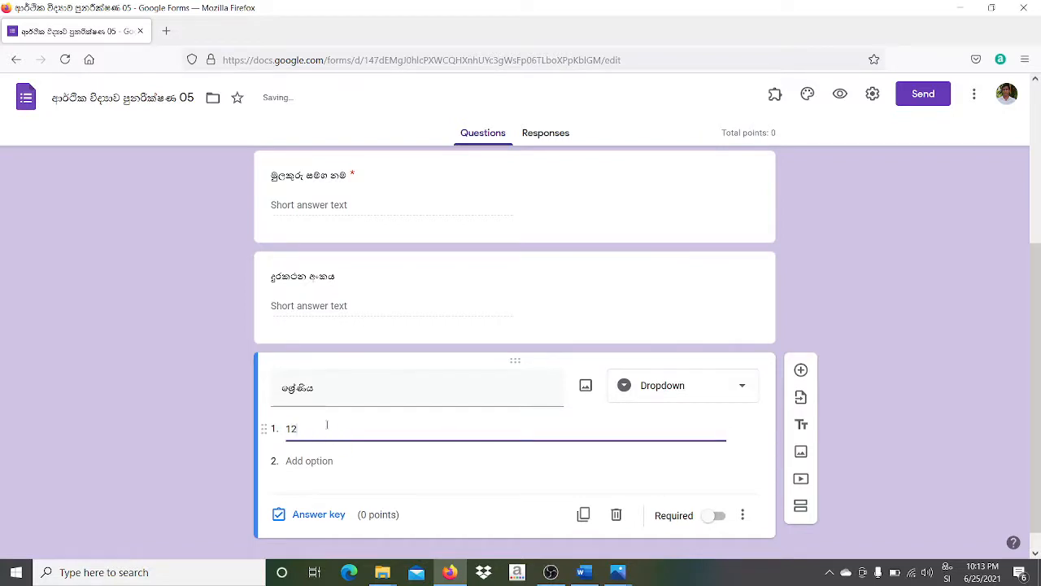
{"action": "left_click", "coordinate": [313, 462]}
{"action": "type", "text": "13"}
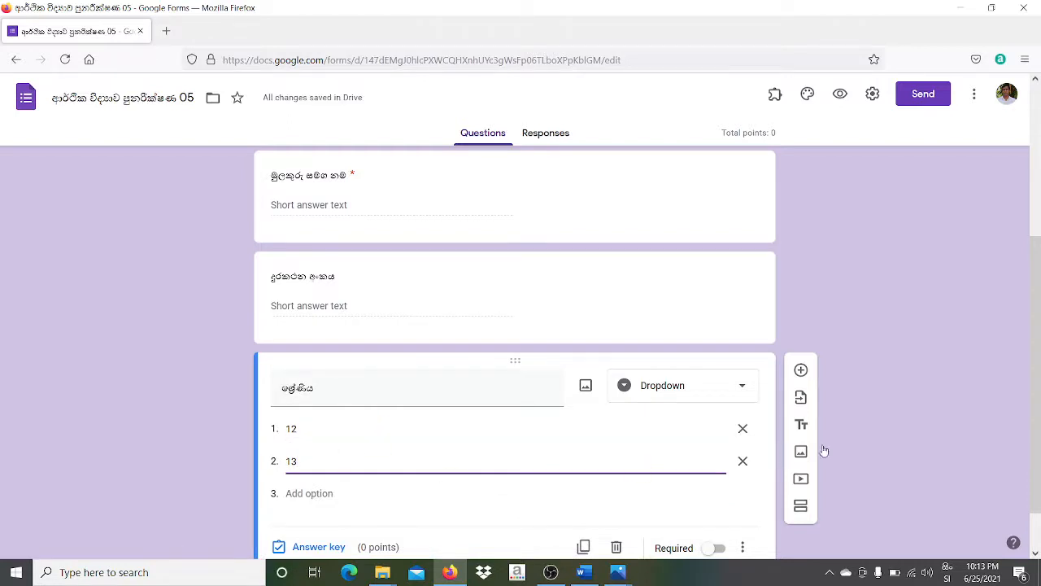
{"action": "scroll", "coordinate": [1039, 417], "scroll_direction": "down", "scroll_amount": 1}
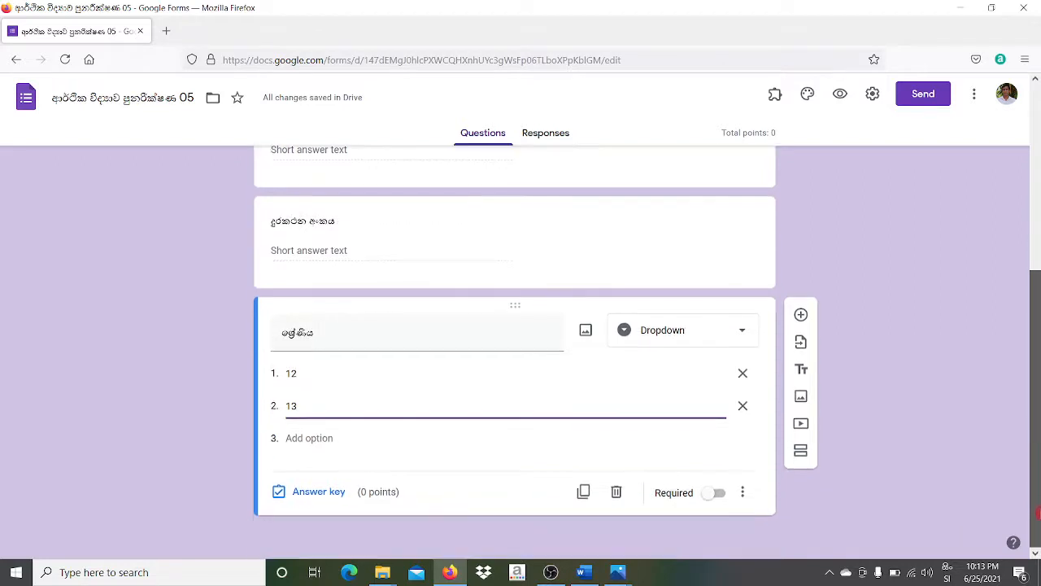
{"action": "left_click", "coordinate": [721, 494]}
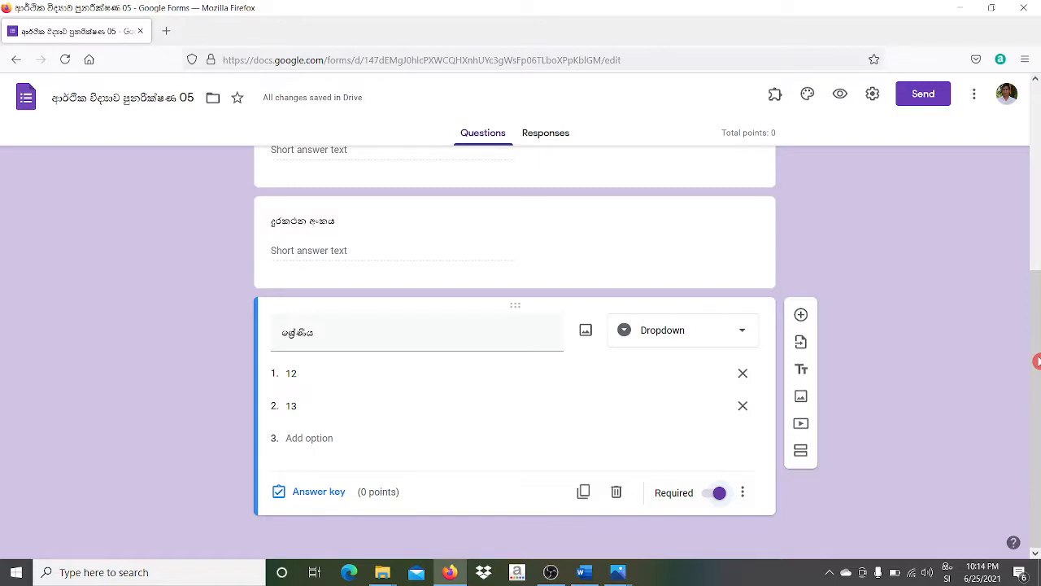
{"action": "left_click", "coordinate": [802, 315]}
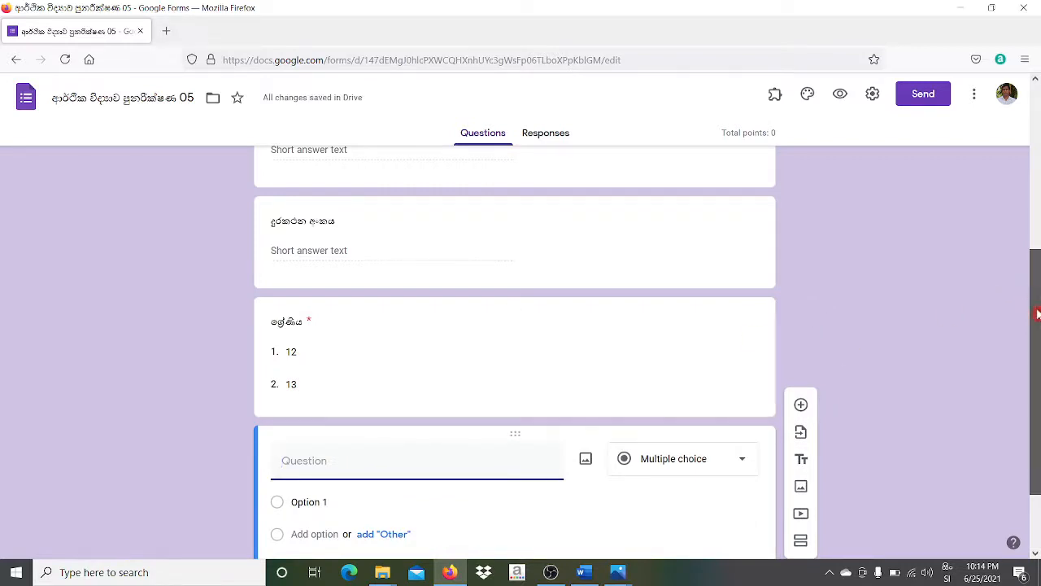
- Title the blank question 'ස්වාභාවික සම්පතකි,' and keep it as Multiple choice
{"action": "scroll", "coordinate": [1038, 313], "scroll_direction": "down", "scroll_amount": 1}
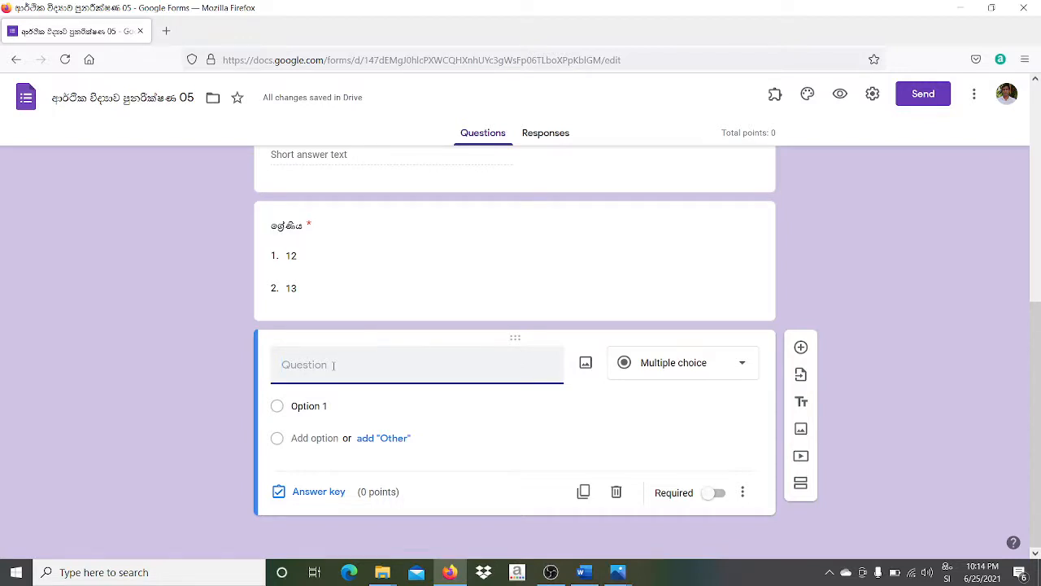
{"action": "type", "text": "ශ"}
{"action": "type", "text": "වා"}
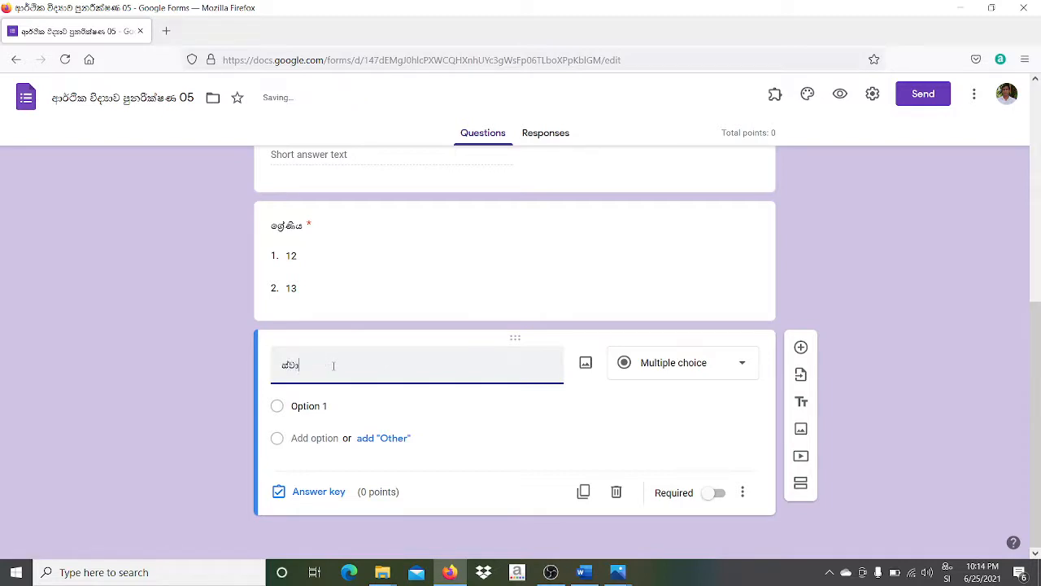
{"action": "type", "text": "භාව"}
{"action": "type", "text": "ි"}
{"action": "type", "text": "ක සම"}
{"action": "type", "text": "්පත්"}
{"action": "type", "text": "ා"}
{"action": "key", "text": "BackSpace"}
{"action": "key", "text": "BackSpace"}
{"action": "type", "text": ","}
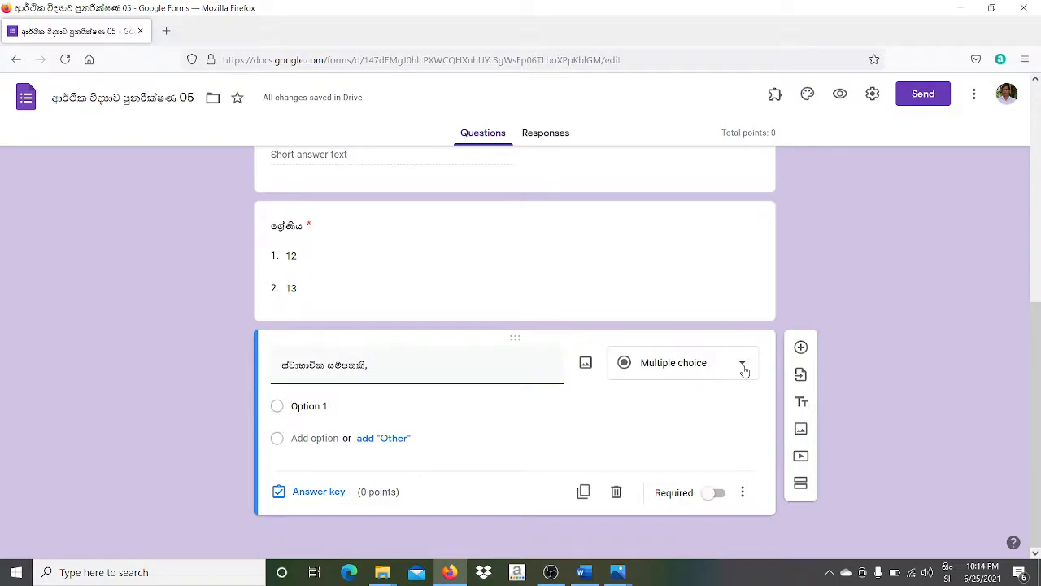
{"action": "left_click", "coordinate": [743, 368]}
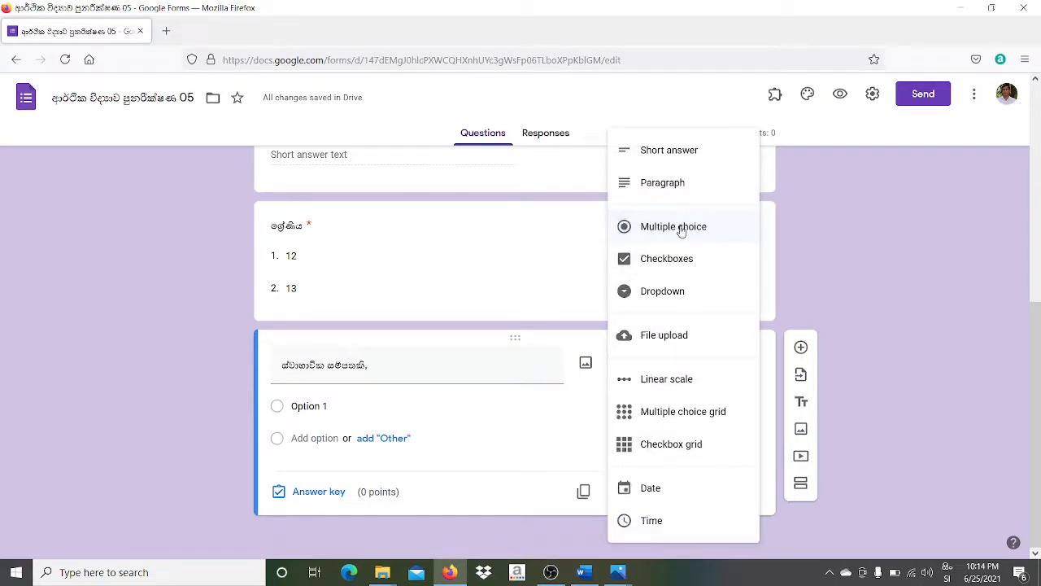
{"action": "left_click", "coordinate": [682, 229]}
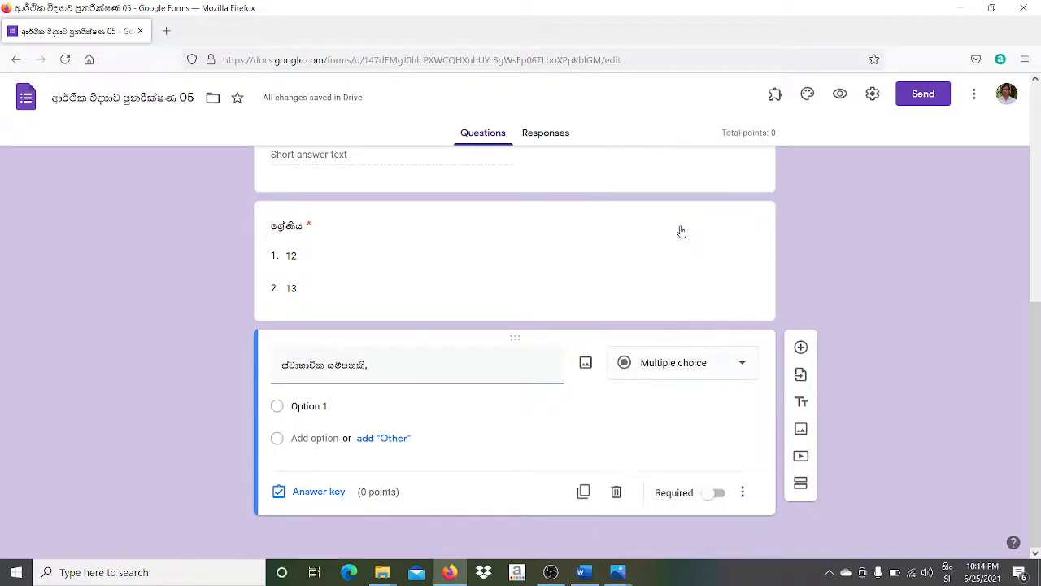
- Enter the first three answer choices, starting with 'වික්ටේරියා වෙල්ල'
{"action": "left_click", "coordinate": [316, 409]}
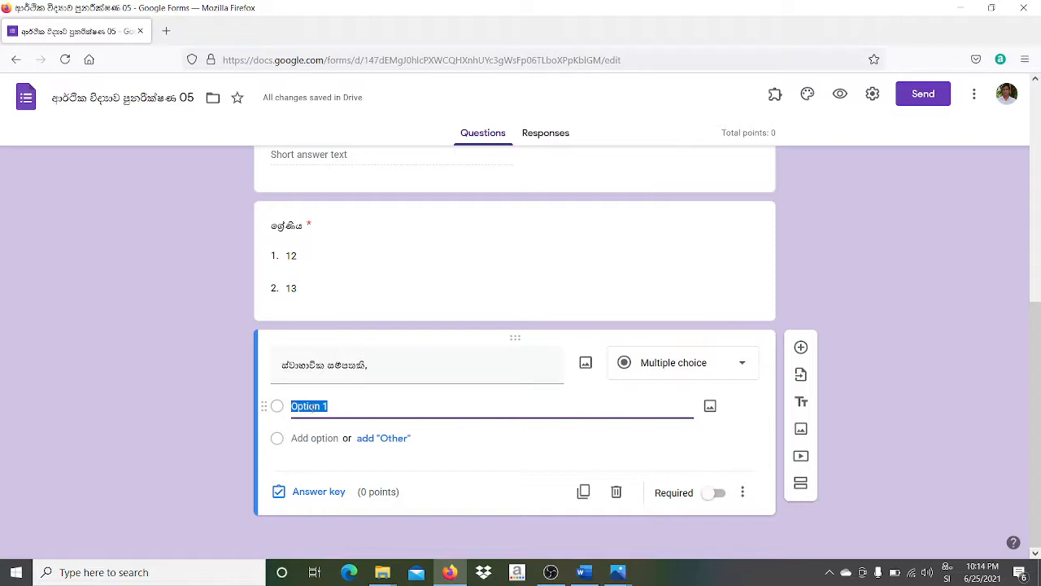
{"action": "type", "text": "වික්ටේ"}
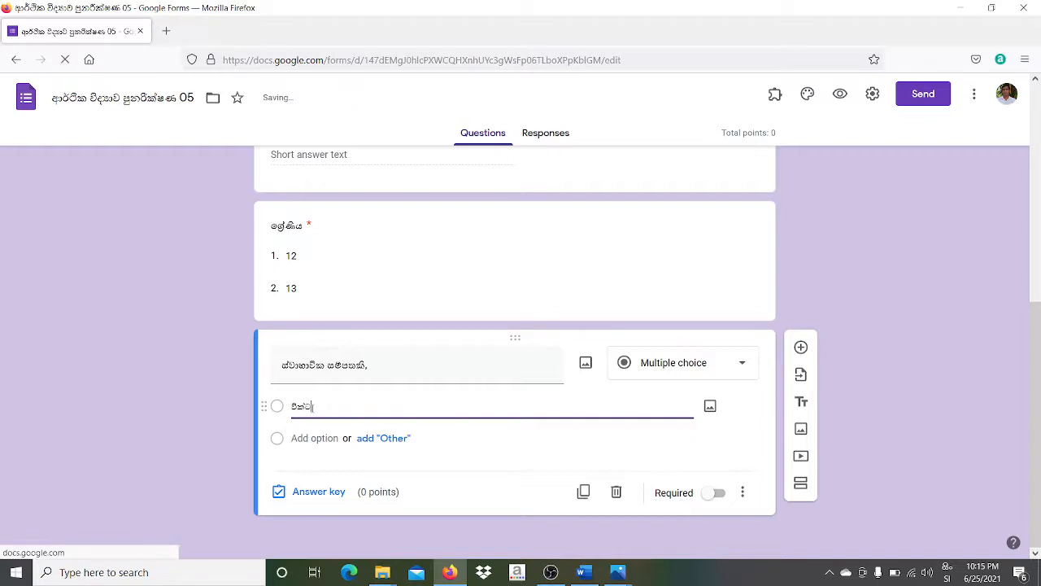
{"action": "key", "text": "BackSpace"}
{"action": "type", "text": "ෝරියා"}
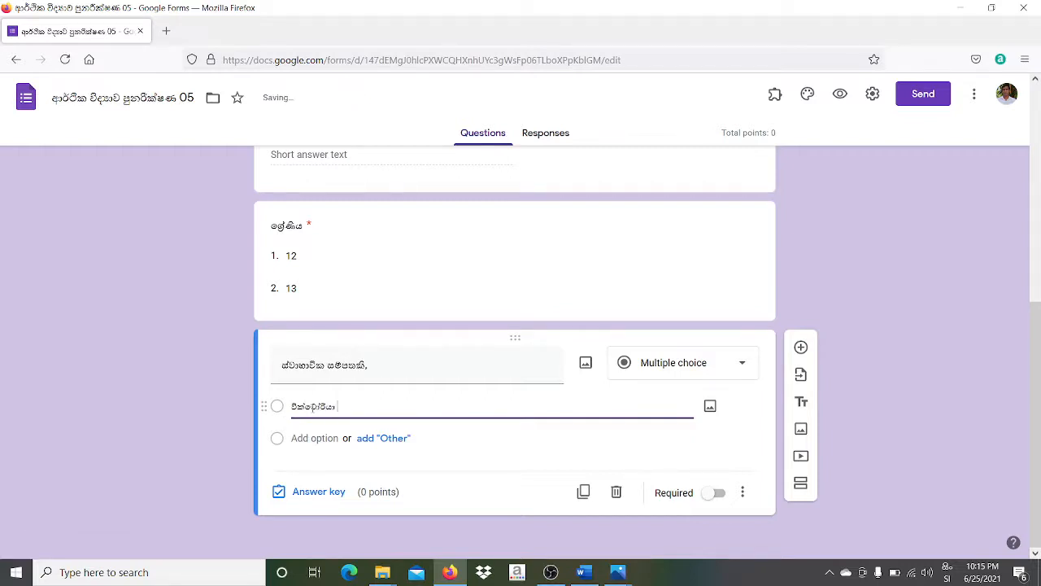
{"action": "type", "text": " වෙල්ල"}
{"action": "left_click", "coordinate": [307, 438]}
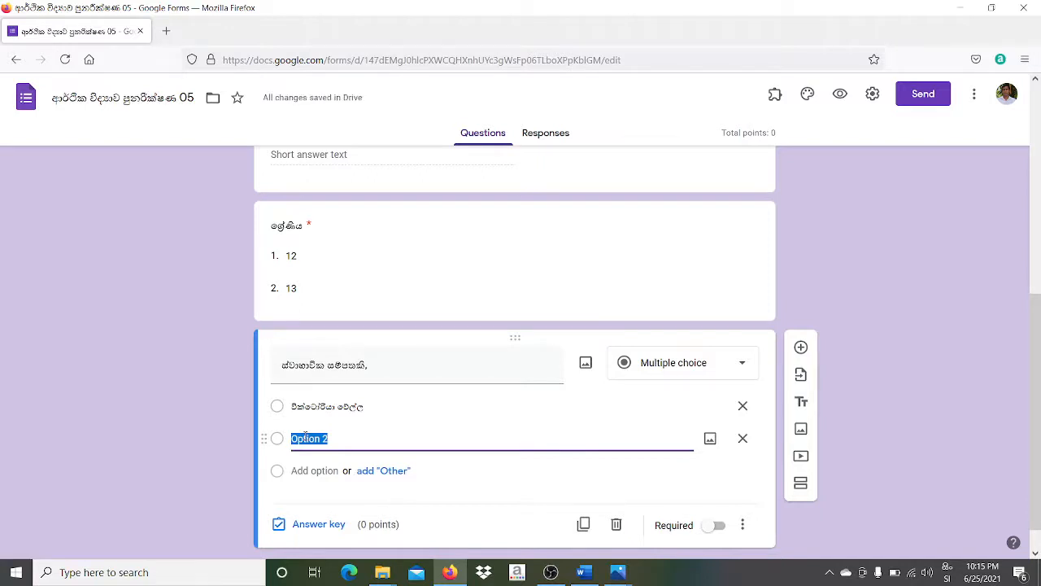
{"action": "type", "text": "නම්බන්ෙ"}
{"action": "type", "text": "ට වරාය"}
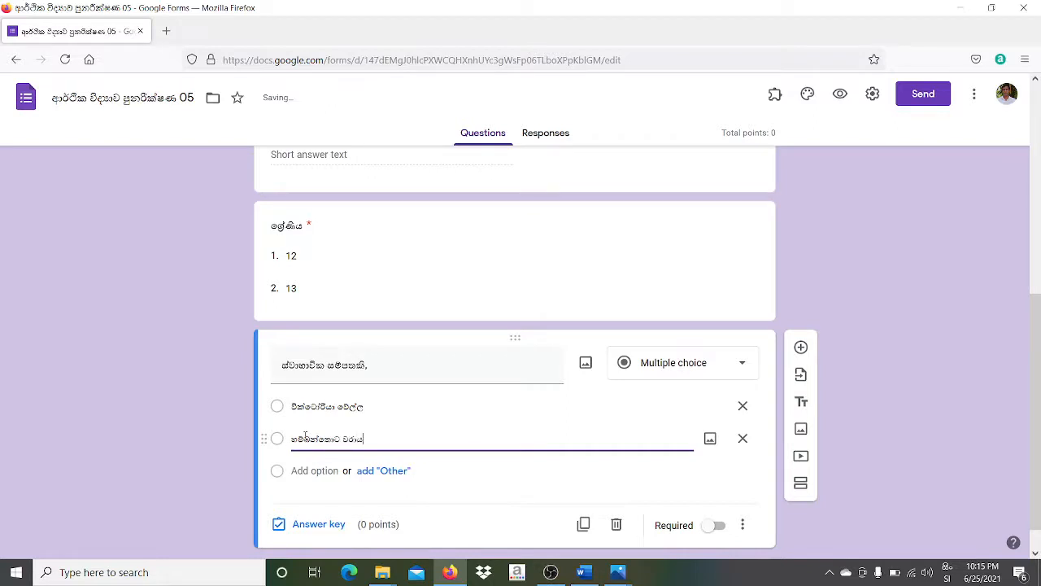
{"action": "left_click", "coordinate": [308, 470]}
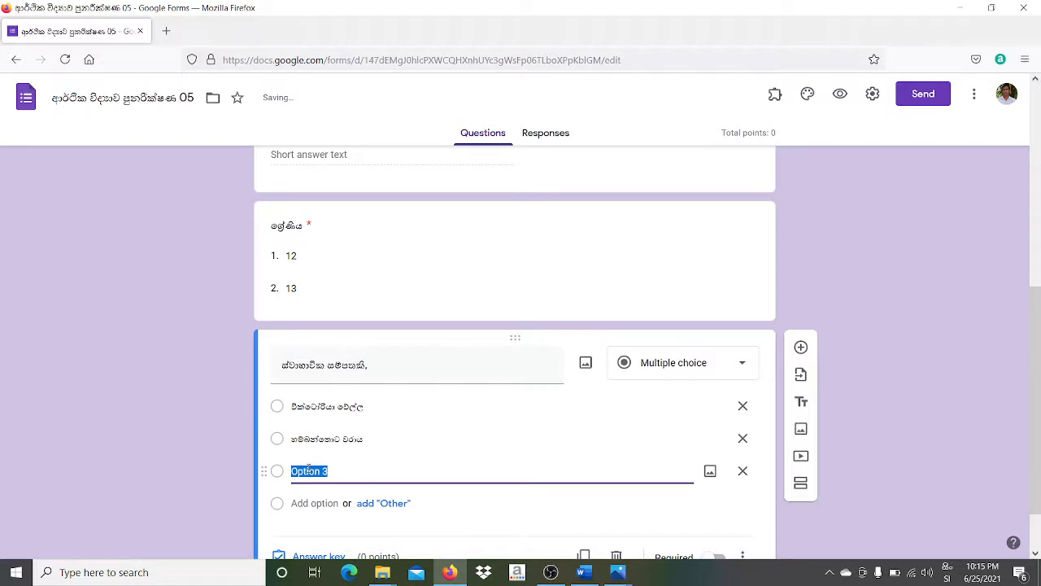
{"action": "type", "text": "කුඹුක්"}
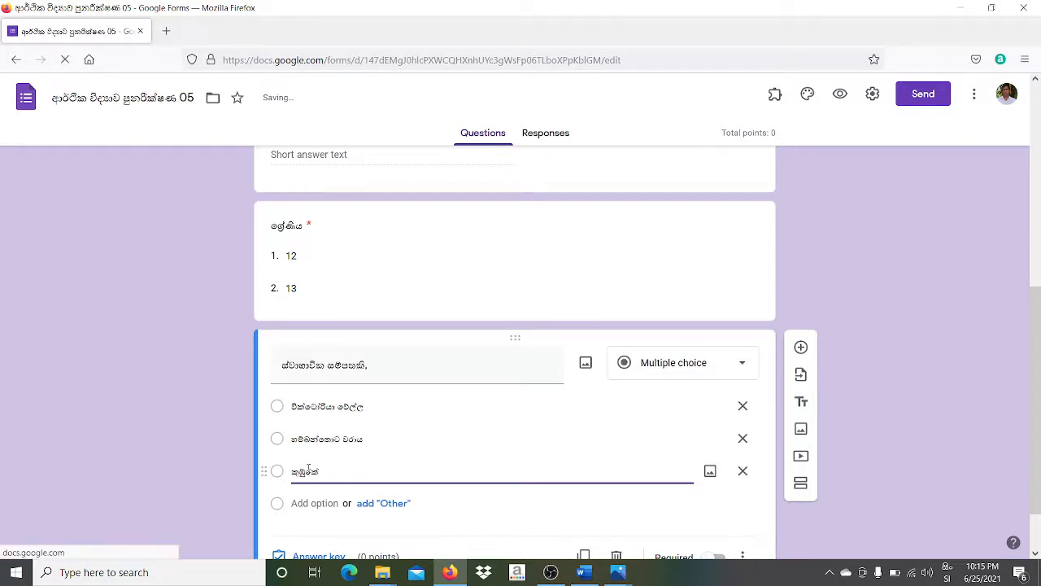
- Add the fourth and fifth answer choices, the last being 'දුන්හිඳ දිය ඇල්ල'
{"action": "left_click", "coordinate": [303, 502]}
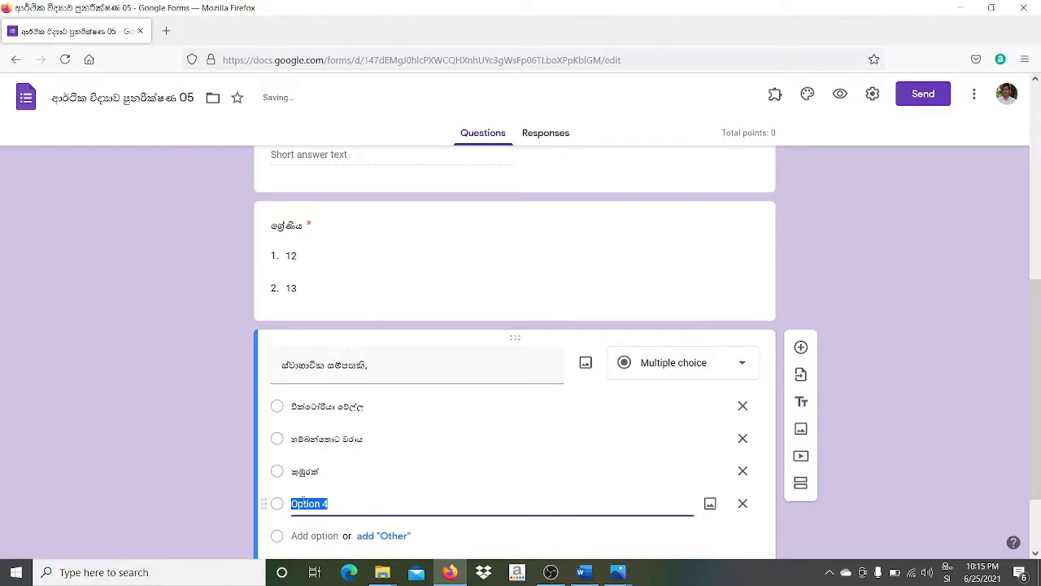
{"action": "type", "text": "ෙගාවිපො"}
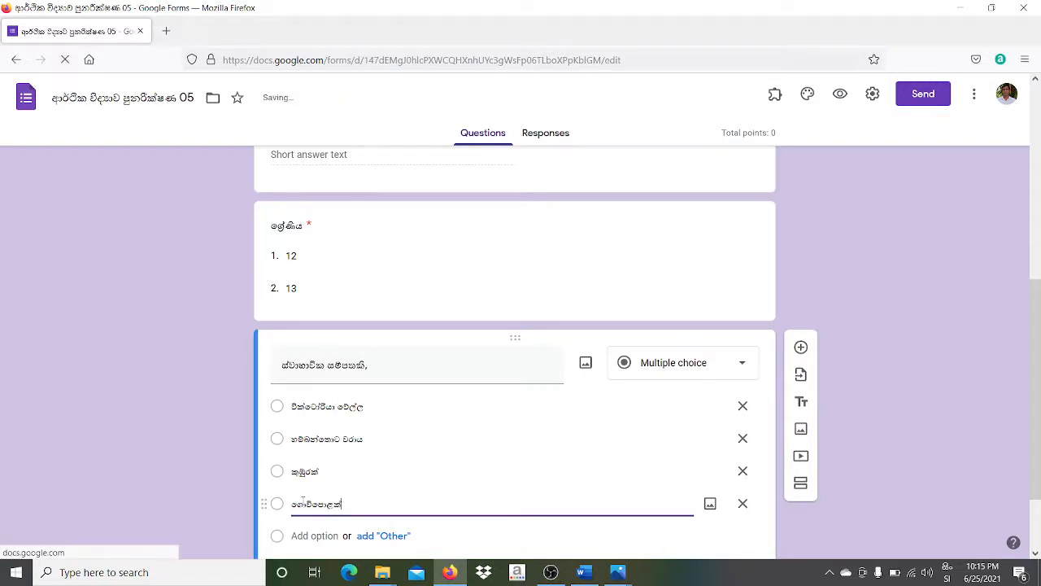
{"action": "left_click", "coordinate": [312, 535]}
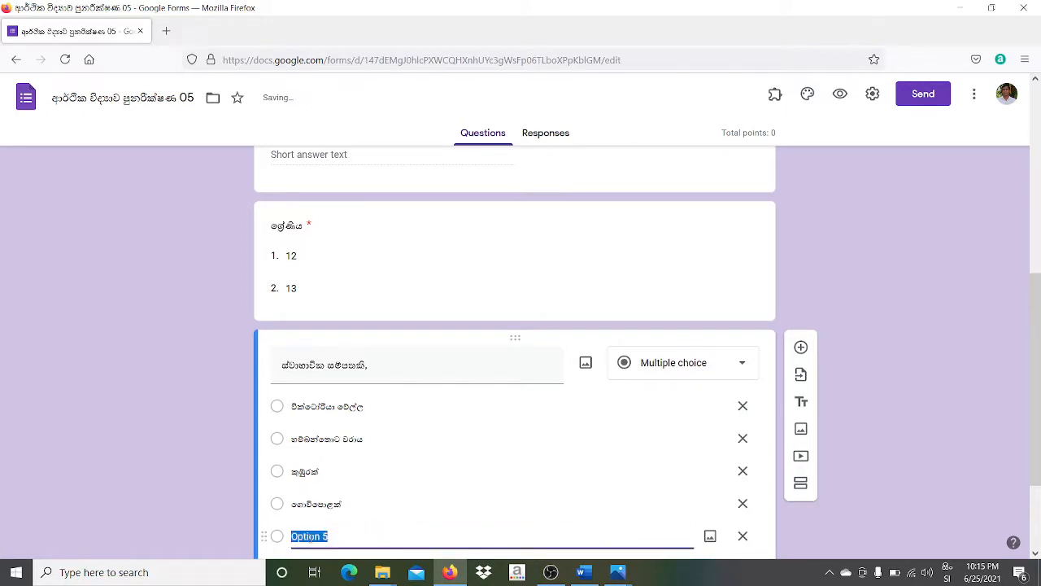
{"action": "type", "text": "දුන්හිඳ දිය ඇල්ල"}
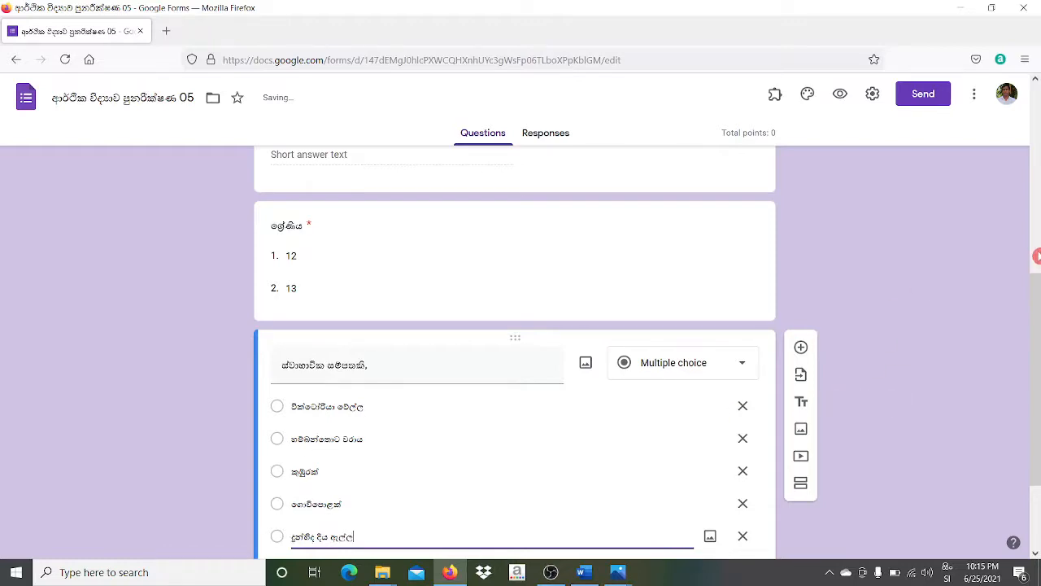
{"action": "left_click", "coordinate": [1038, 269]}
{"action": "left_click", "coordinate": [1036, 342]}
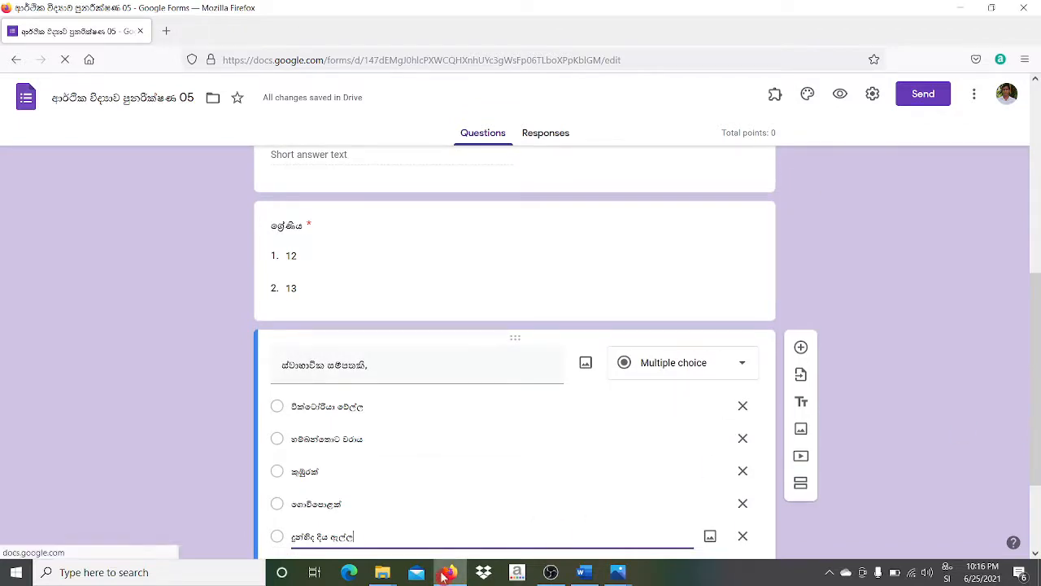
{"action": "left_click", "coordinate": [1037, 555]}
{"action": "left_click", "coordinate": [1036, 554]}
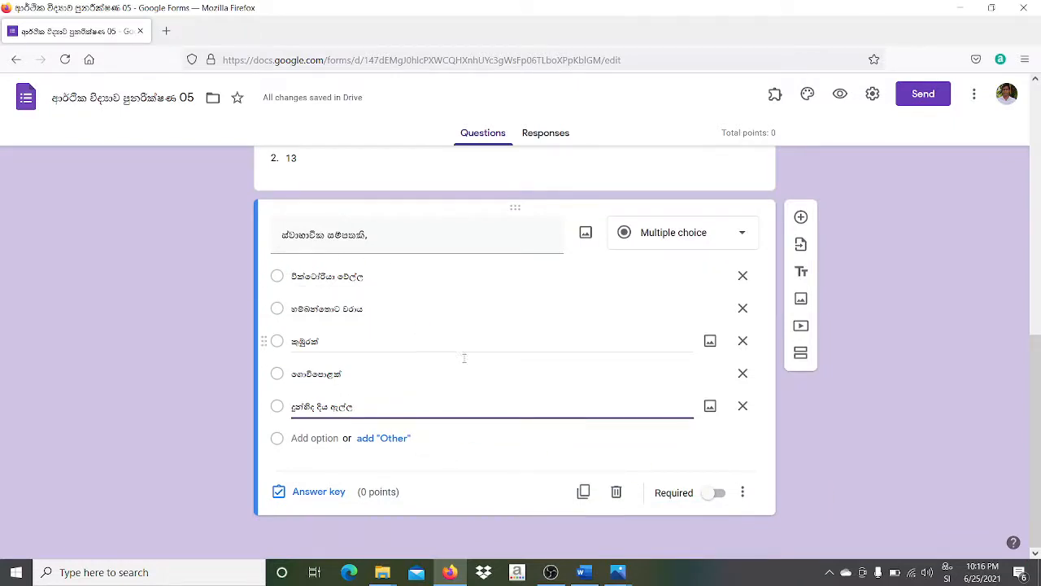
- Require an answer and set the key: 2 points, correct choice 'දුන්හිඳ දිය ඇල්ල'
{"action": "left_click", "coordinate": [718, 494]}
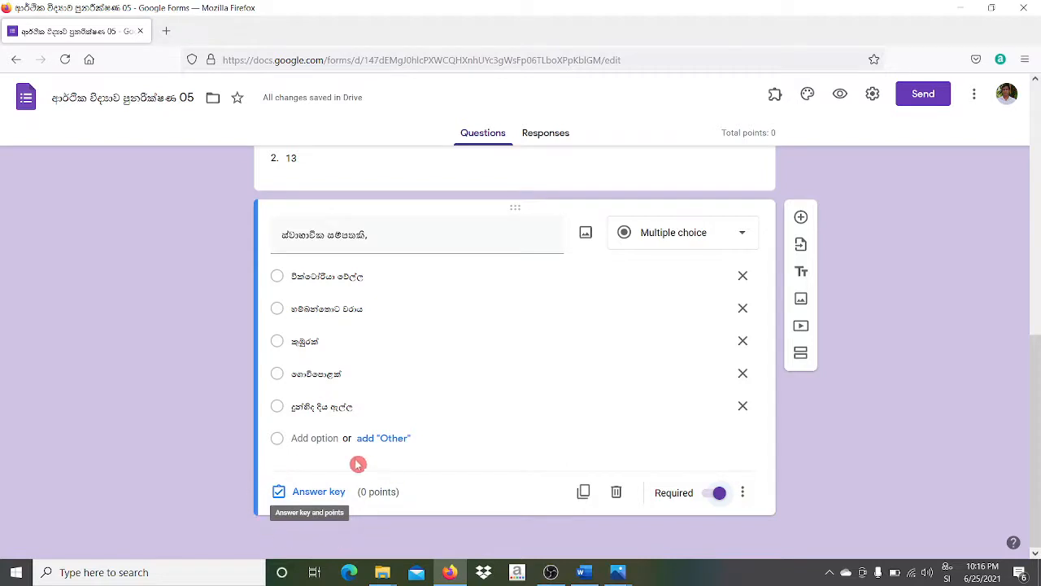
{"action": "left_click", "coordinate": [318, 492]}
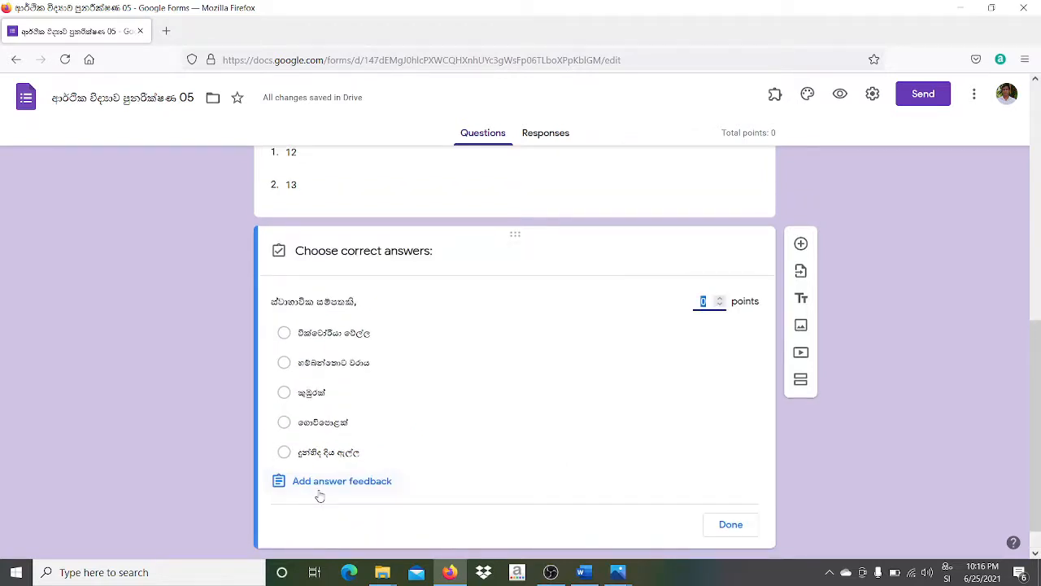
{"action": "left_click", "coordinate": [721, 302]}
{"action": "left_click", "coordinate": [284, 453]}
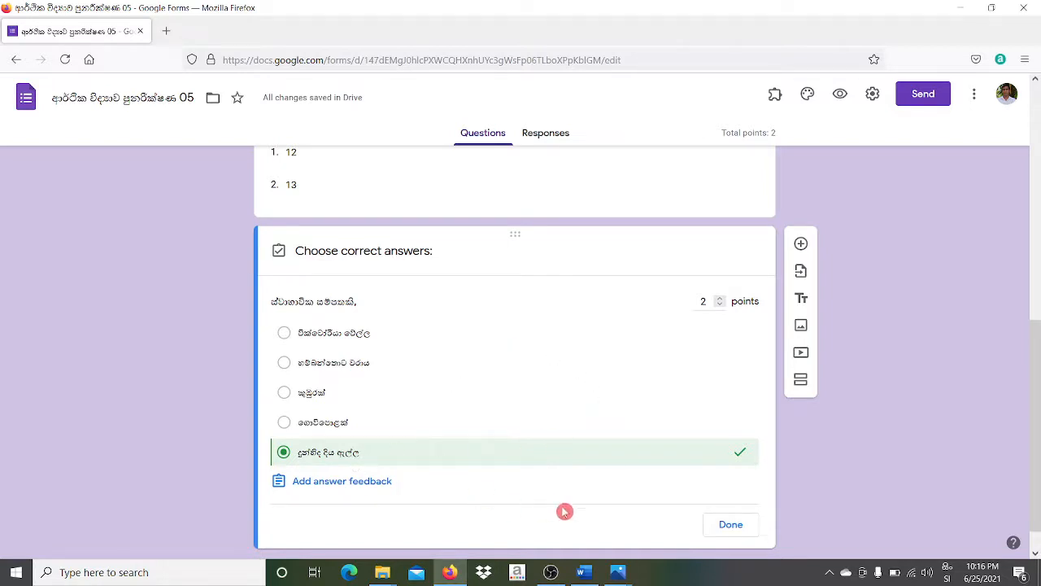
{"action": "left_click", "coordinate": [731, 525]}
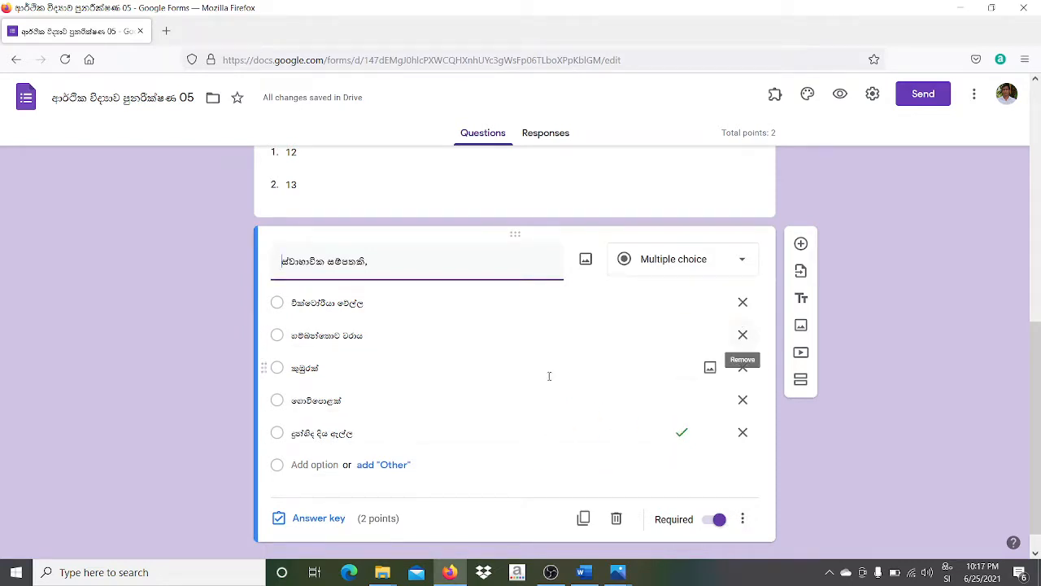
{"action": "left_click", "coordinate": [396, 513]}
{"action": "left_click", "coordinate": [841, 97]}
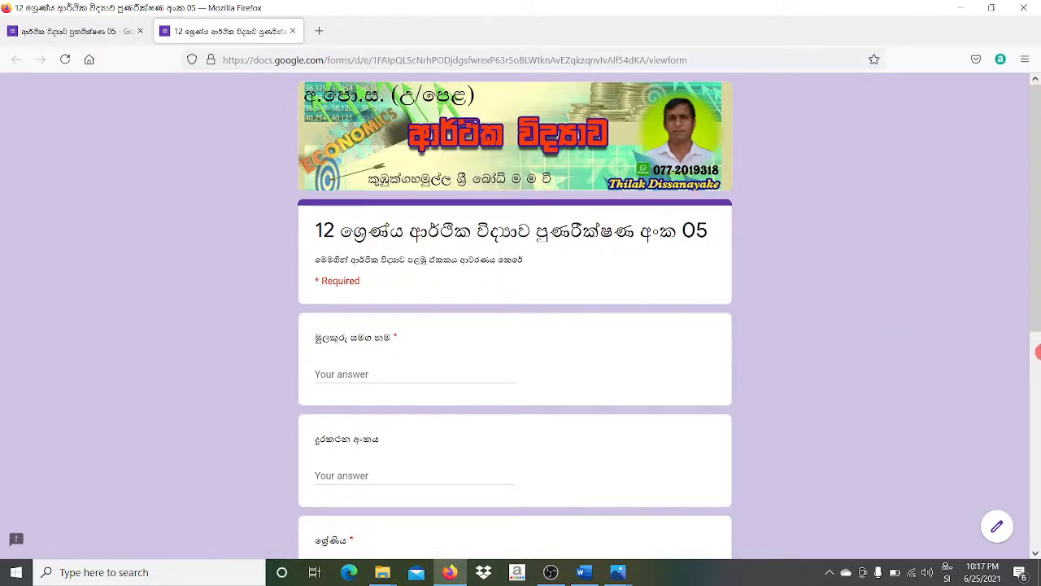
{"action": "left_click", "coordinate": [1037, 369]}
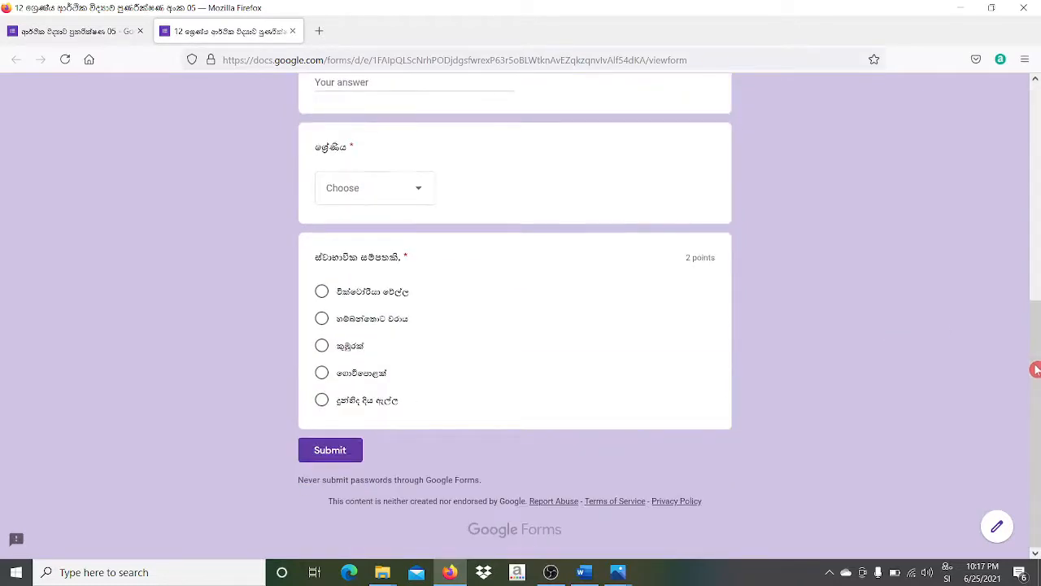
{"action": "left_click", "coordinate": [1036, 210]}
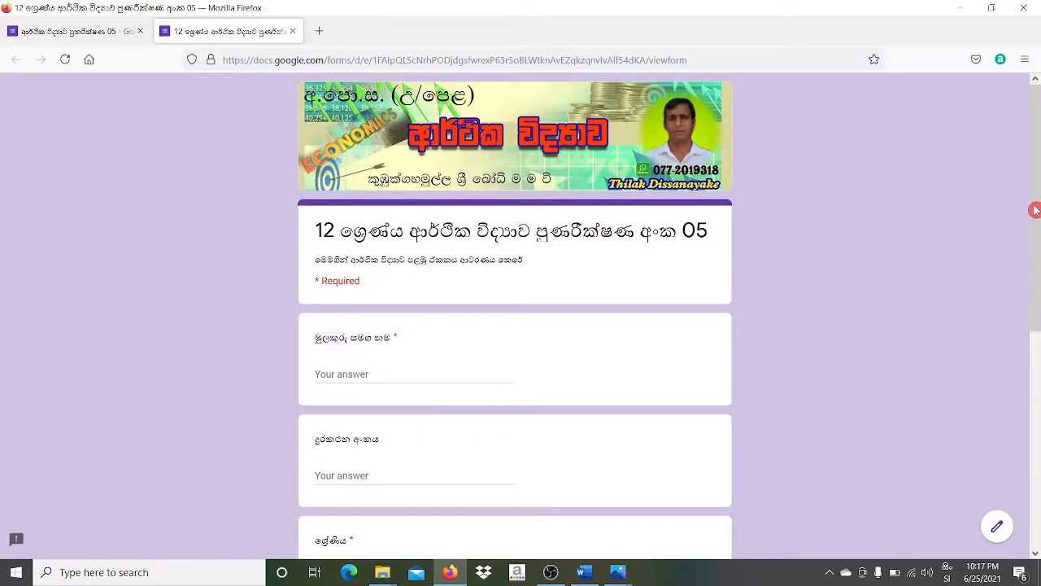
{"action": "left_click_drag", "start_coordinate": [1035, 244], "coordinate": [1038, 473]}
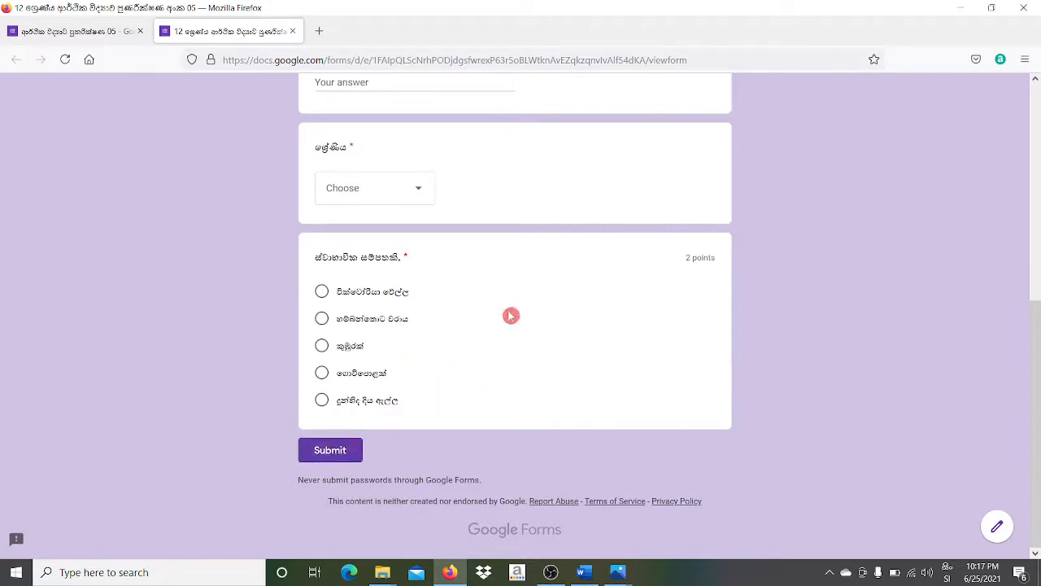
{"action": "left_click", "coordinate": [294, 32]}
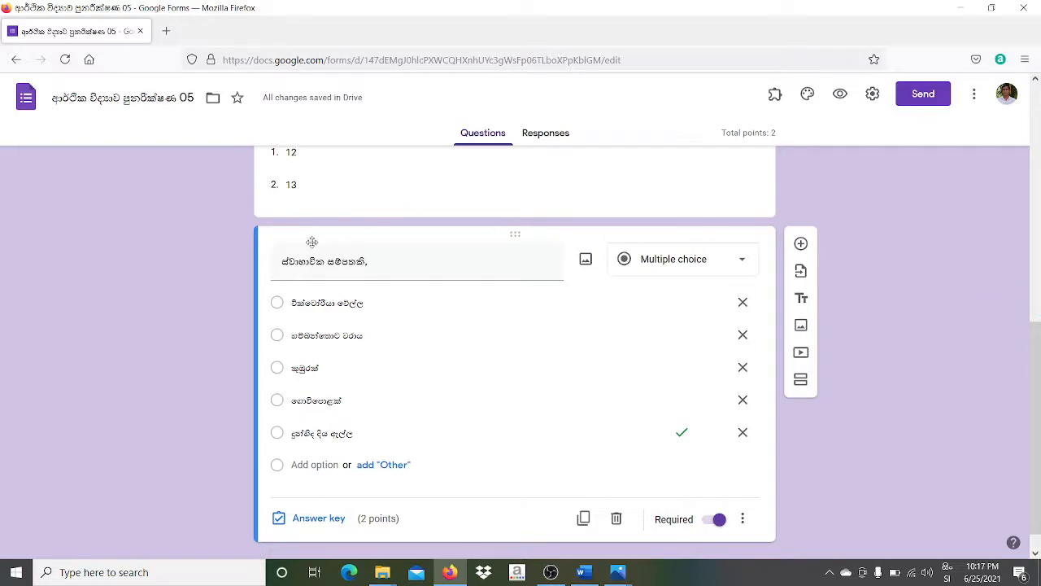
- Prefix the question title with '01.' so it reads '01. ස්වාභාවික සම්පතකි,'
{"action": "triple_click", "coordinate": [278, 262]}
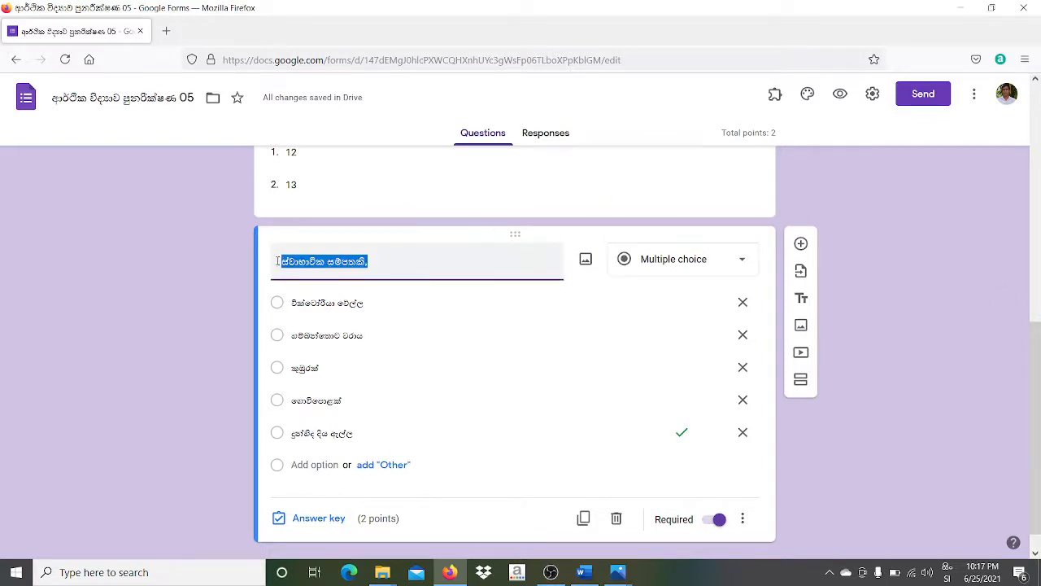
{"action": "left_click", "coordinate": [277, 261]}
{"action": "type", "text": "01"}
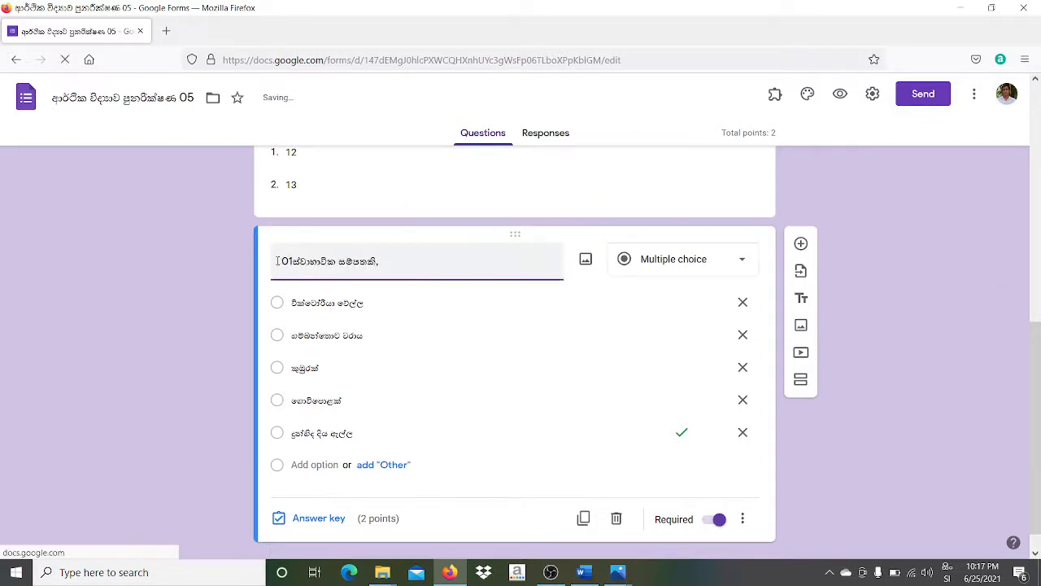
{"action": "type", "text": "."}
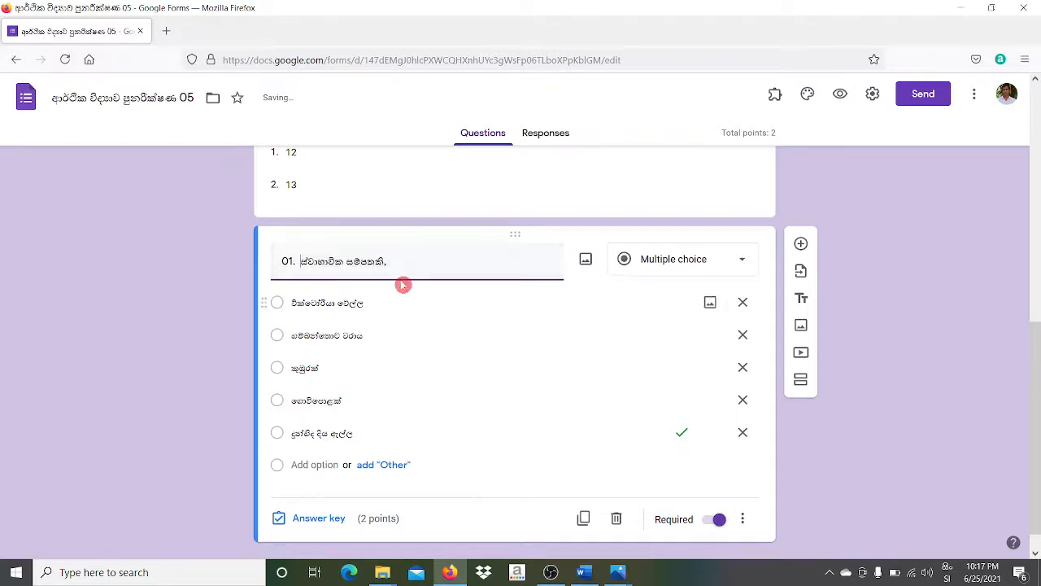
{"action": "left_click", "coordinate": [464, 533]}
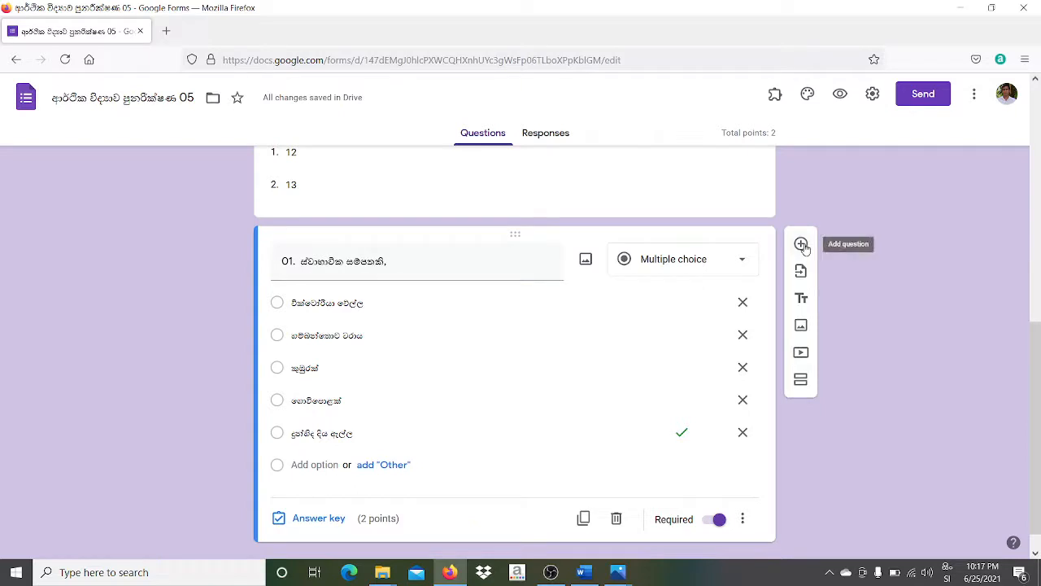
{"action": "left_click", "coordinate": [815, 242]}
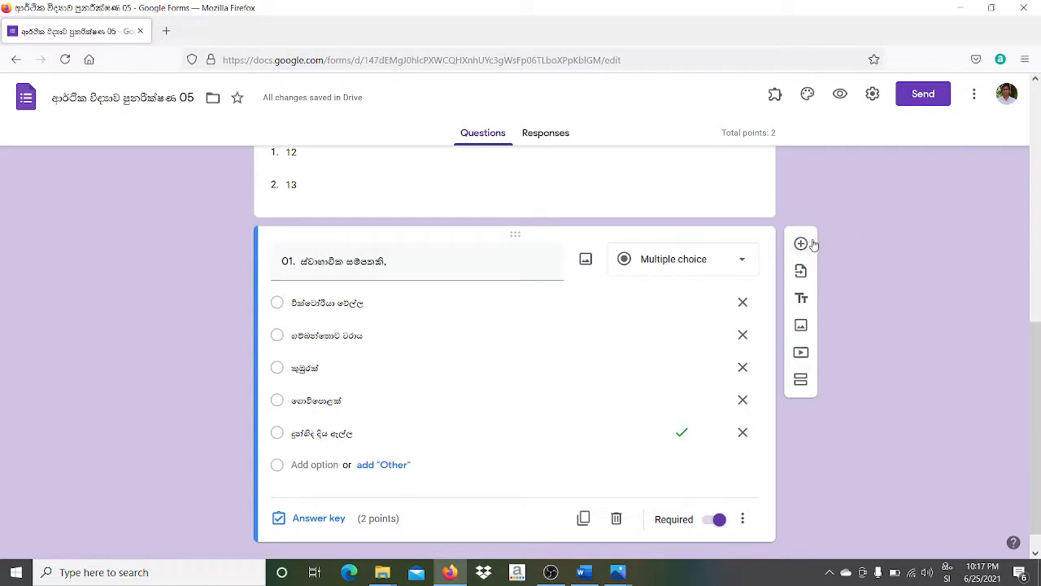
{"action": "left_click", "coordinate": [794, 238]}
- Add a Checkboxes question titled 'පහත ඒවා අතරින් ආර්ථික භාණ්ඩ තෝරන්න'
{"action": "left_click", "coordinate": [801, 242]}
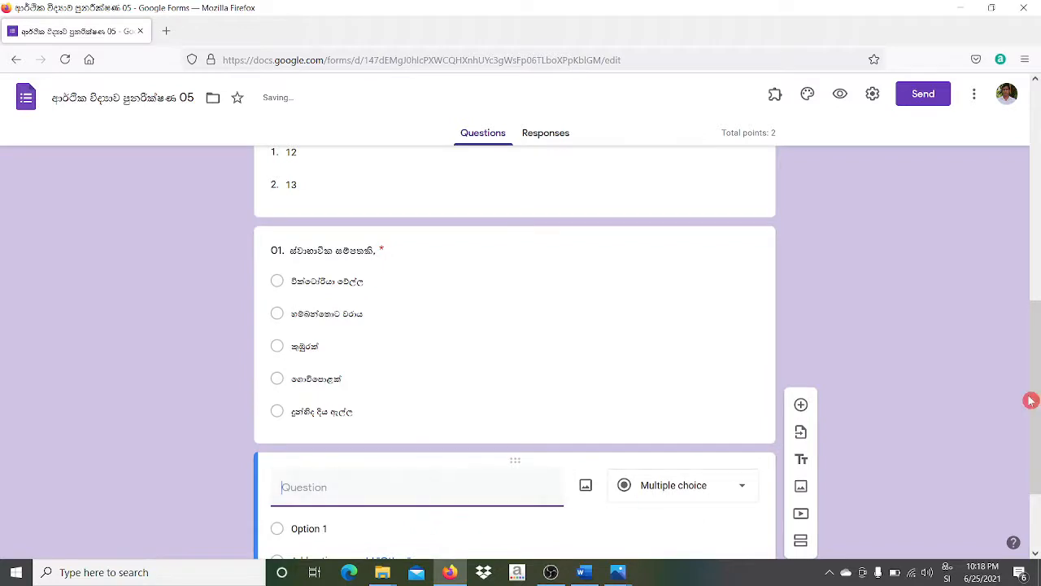
{"action": "left_click_drag", "start_coordinate": [1036, 413], "coordinate": [1039, 506]}
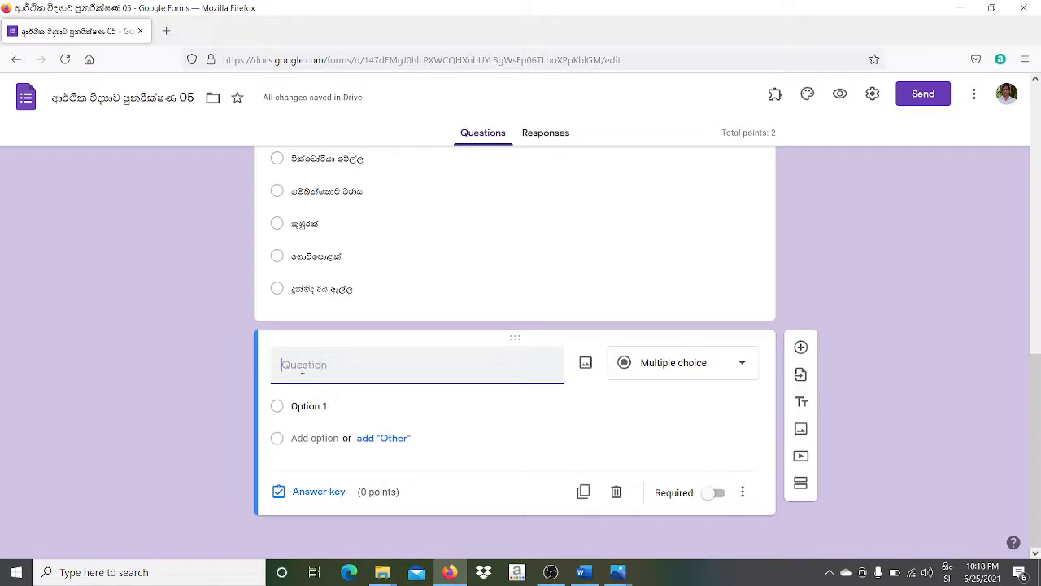
{"action": "left_click", "coordinate": [741, 363]}
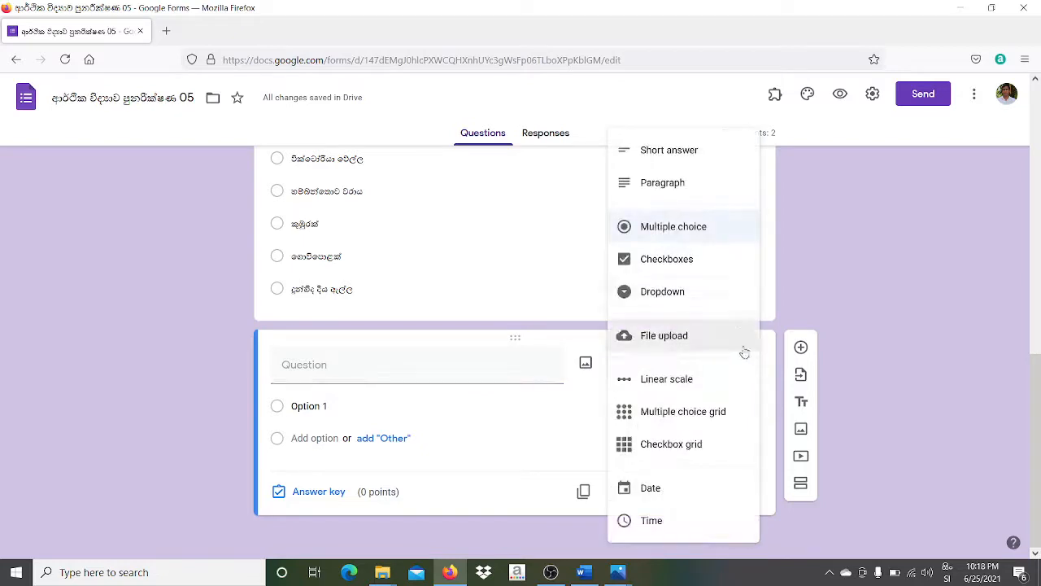
{"action": "left_click", "coordinate": [658, 262]}
{"action": "left_click", "coordinate": [330, 374]}
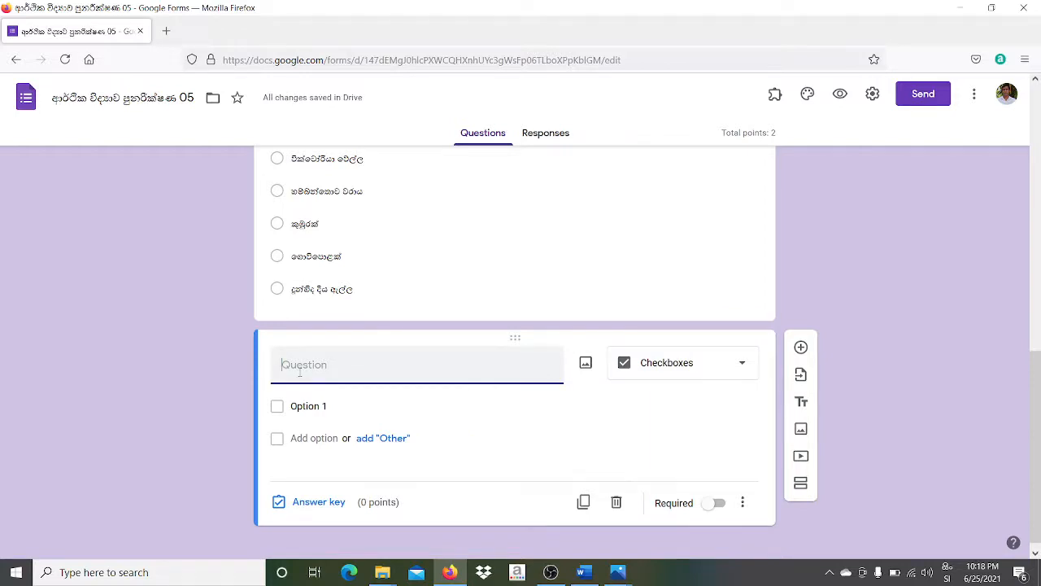
{"action": "type", "text": "පහත ඒව"}
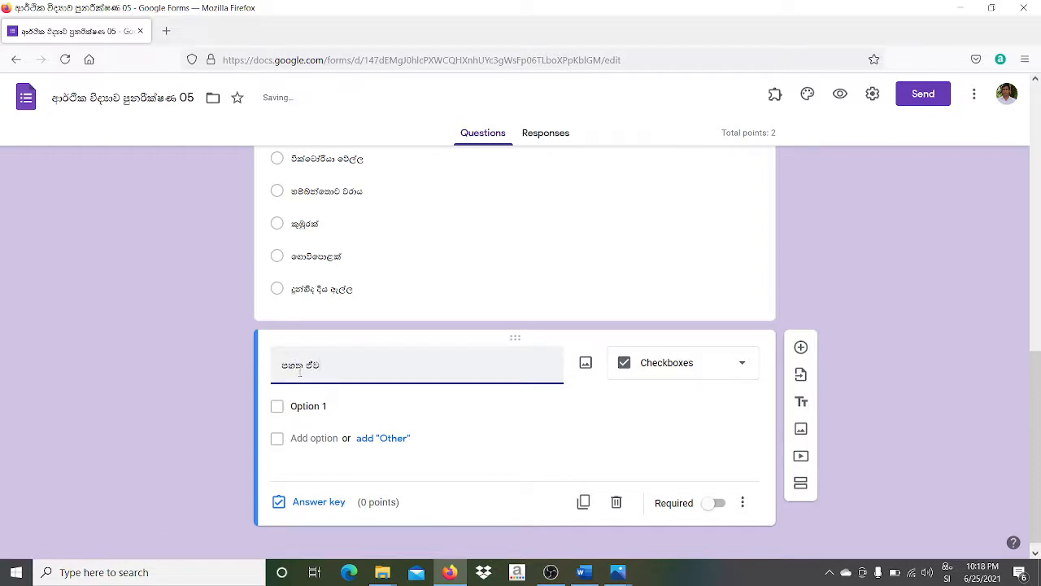
{"action": "type", "text": "තරින් ආර්ථික භාණ්ඩ"}
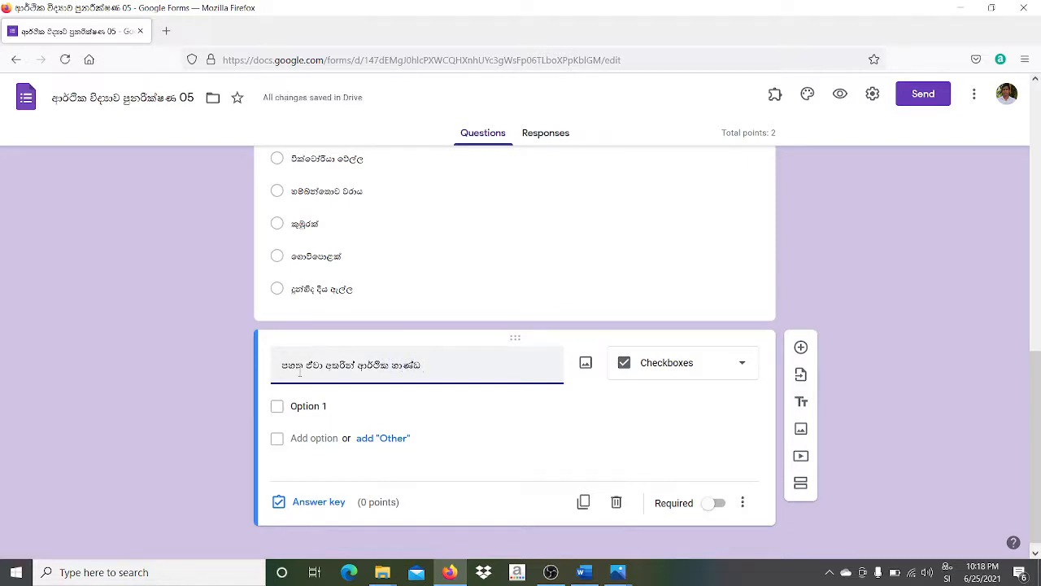
{"action": "type", "text": " ෙකාරන්න"}
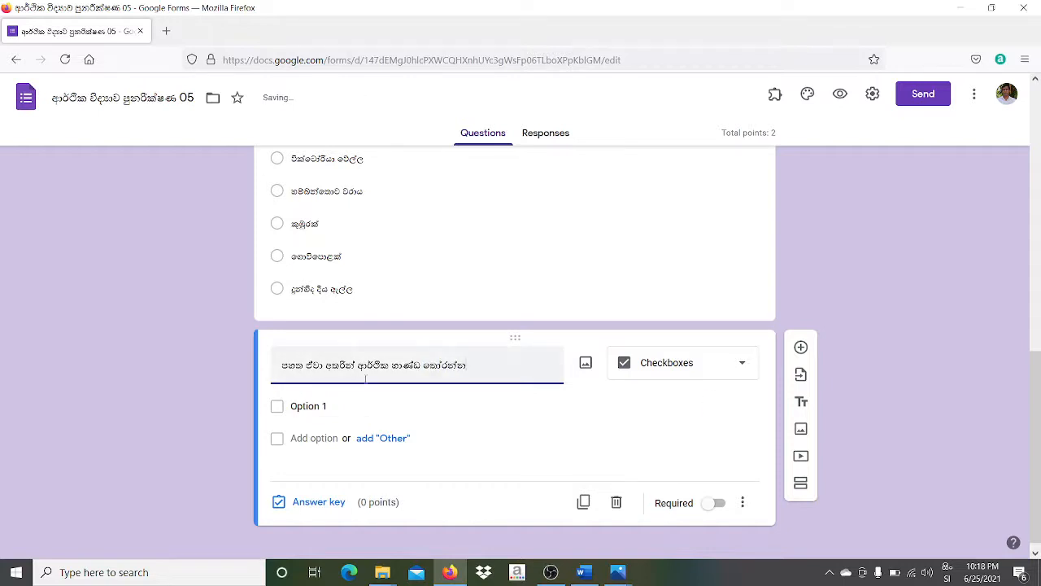
{"action": "left_click", "coordinate": [374, 397]}
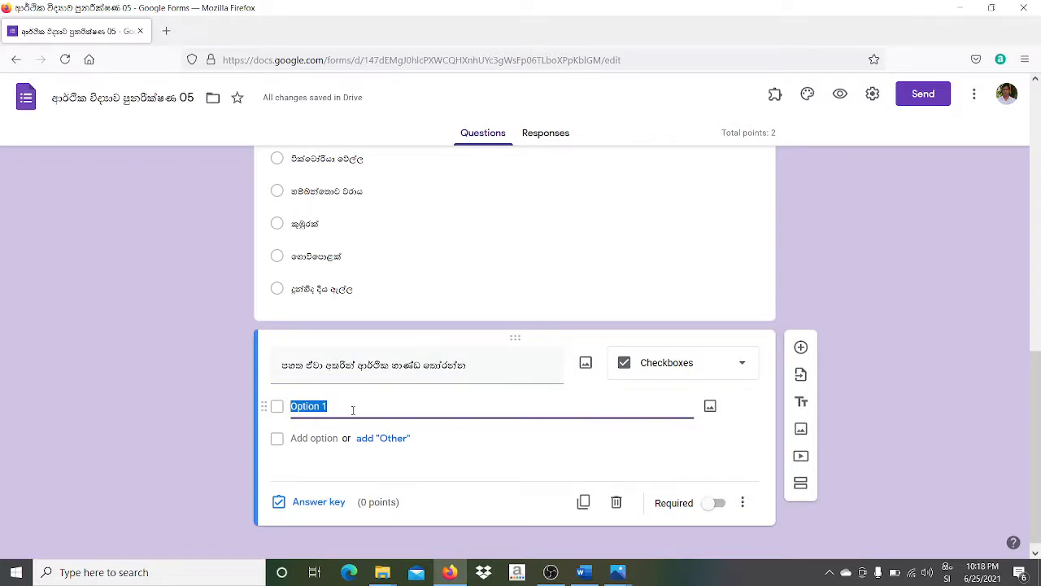
- Finish the first choice and add 'පැනක්' and 'පොතක්' as the second and third choices
{"action": "type", "text": "වර්ෂා ජලය"}
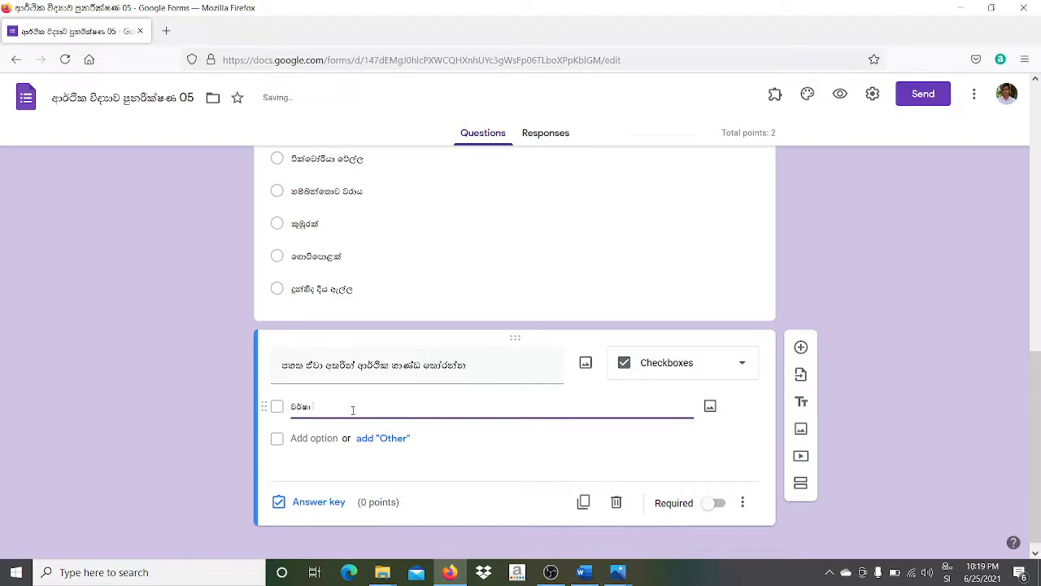
{"action": "left_click", "coordinate": [313, 440]}
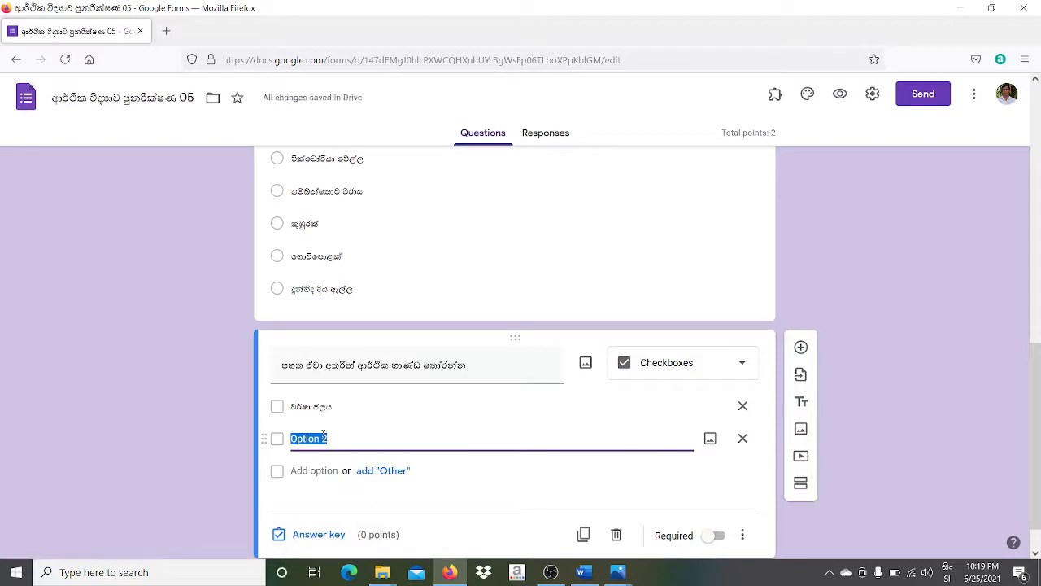
{"action": "type", "text": "බ"}
{"action": "key", "text": "BackSpace"}
{"action": "key", "text": "BackSpace"}
{"action": "type", "text": "පැනක්"}
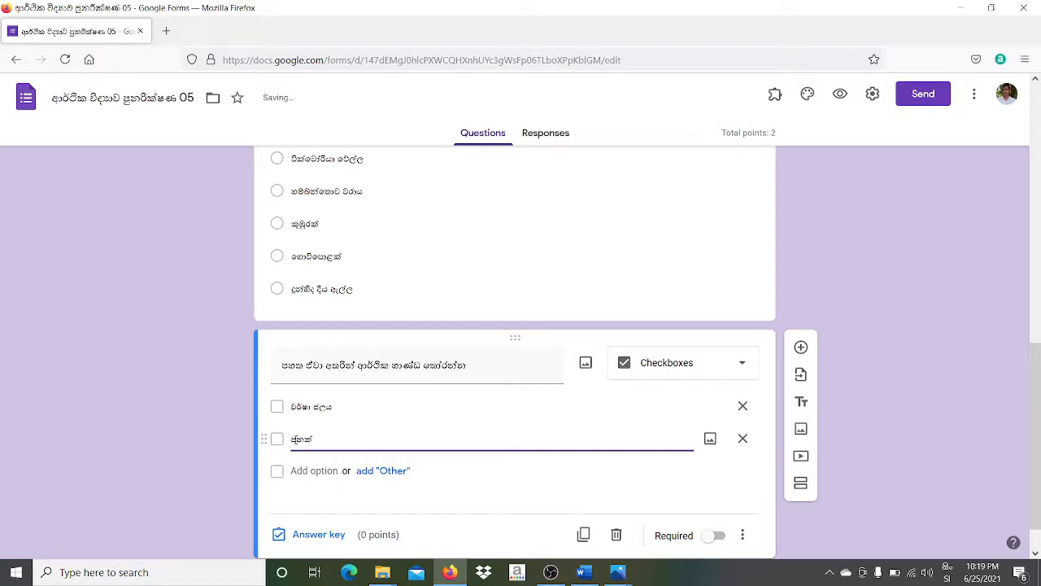
{"action": "type", "text": "ැ"}
{"action": "left_click", "coordinate": [326, 470]}
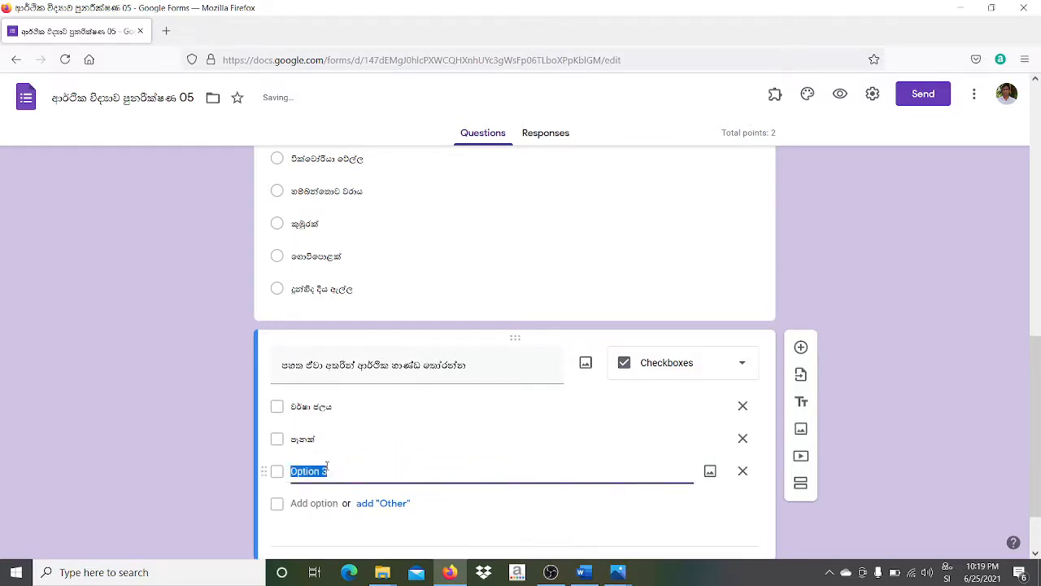
{"action": "type", "text": "පොතක්"}
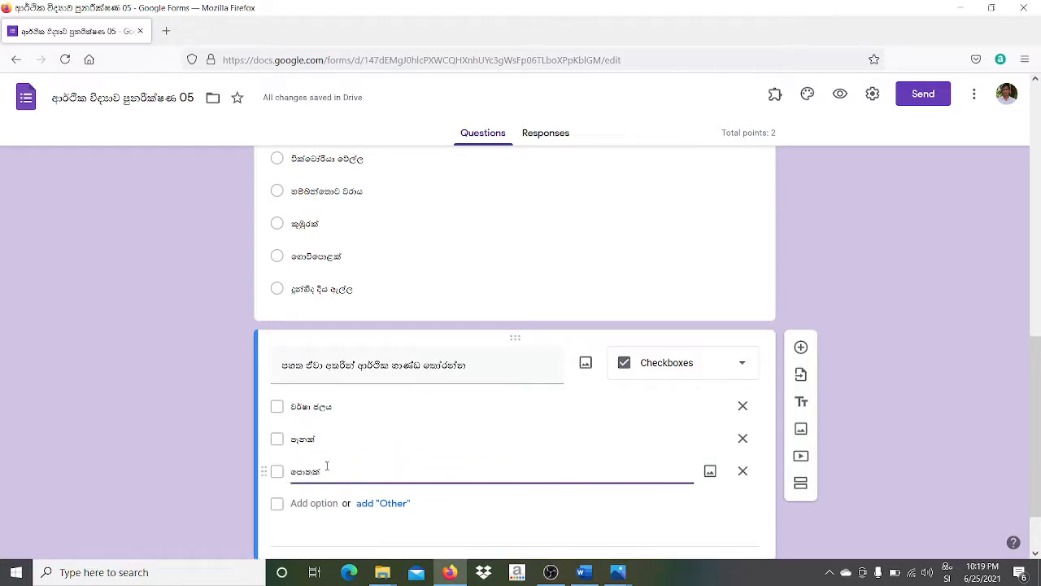
- Add 'සුළග' and 'රේඩියෝවක්' as the fourth and fifth choices, correcting the fifth's spelling
{"action": "left_click", "coordinate": [315, 501]}
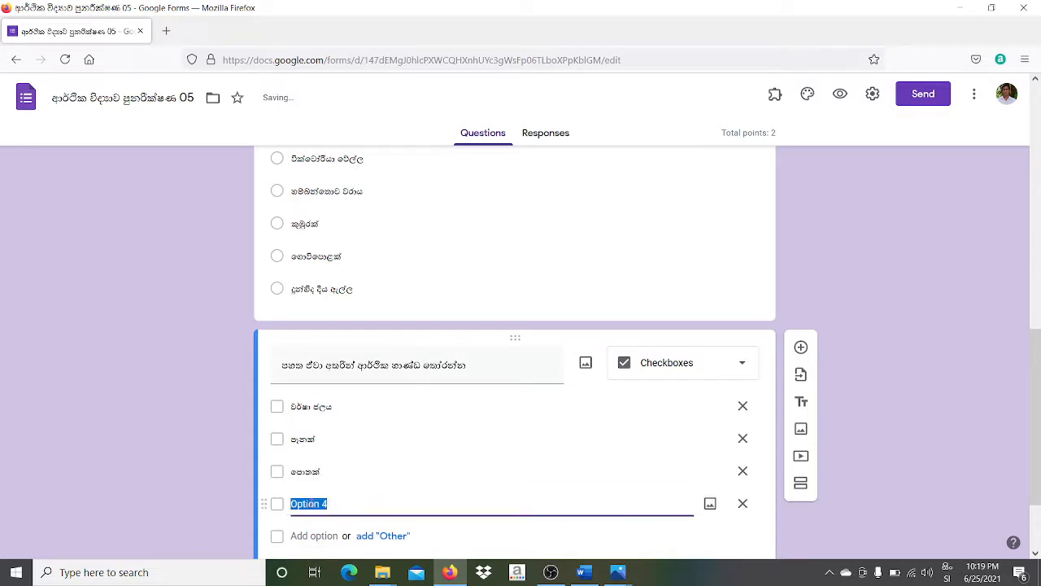
{"action": "type", "text": "සුළග"}
{"action": "left_click", "coordinate": [308, 534]}
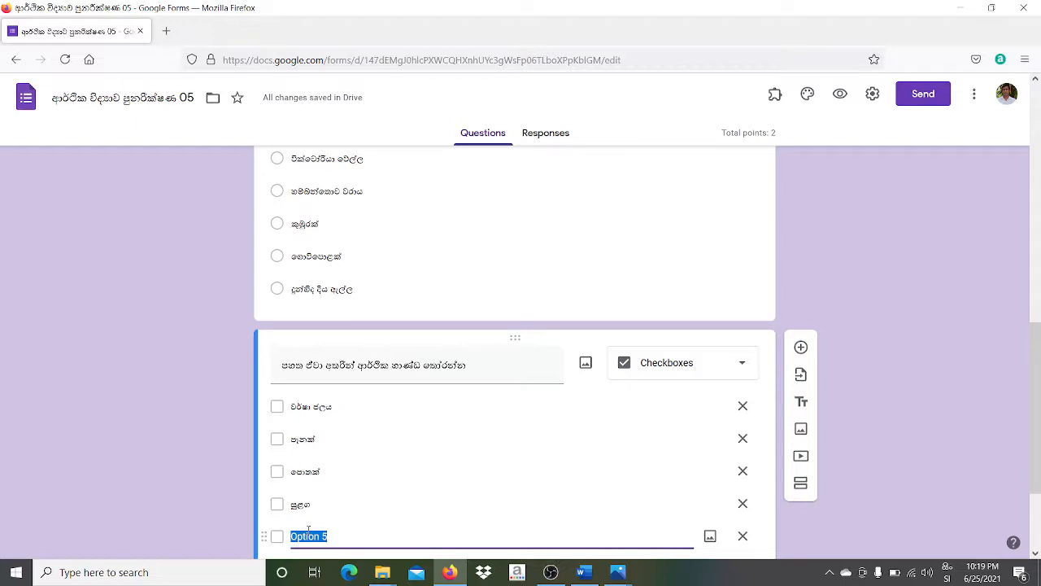
{"action": "type", "text": "රෙඩි"}
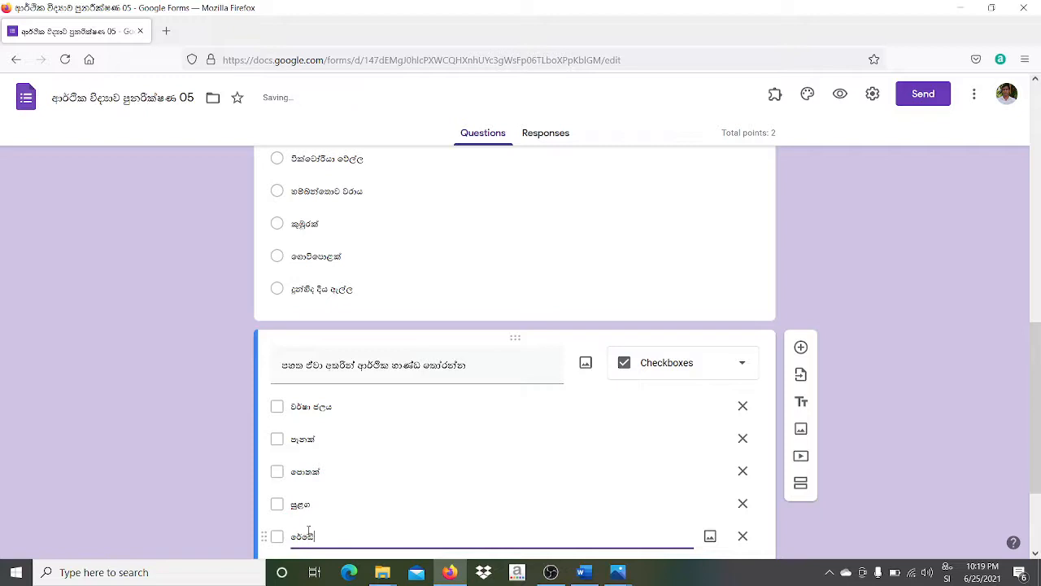
{"action": "type", "text": "යොවක"}
{"action": "left_click", "coordinate": [325, 537]}
{"action": "key", "text": "BackSpace"}
{"action": "type", "text": "ා"}
{"action": "left_click", "coordinate": [1036, 313]}
{"action": "left_click_drag", "start_coordinate": [1035, 342], "coordinate": [1036, 489]}
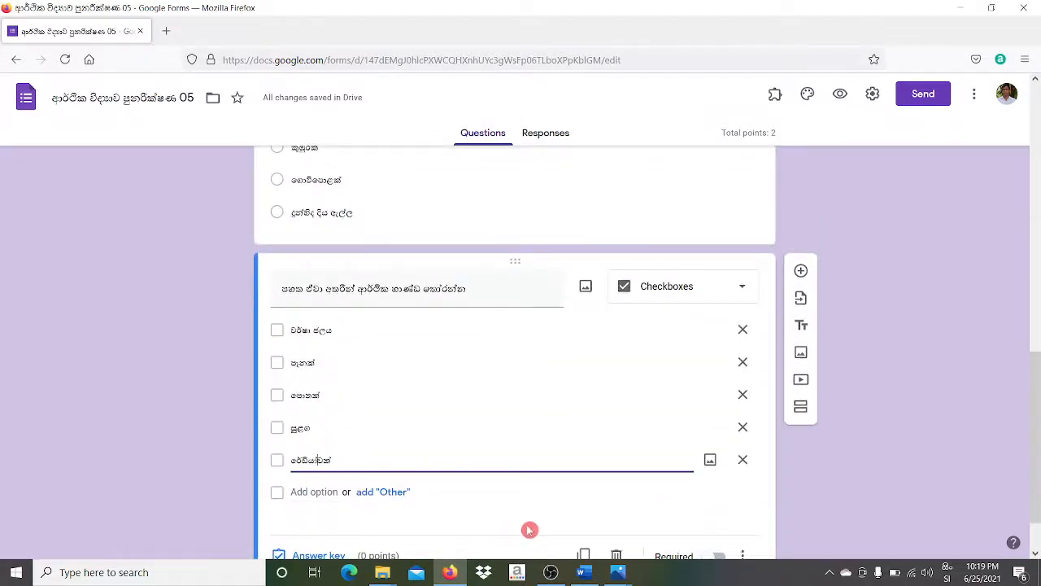
{"action": "left_click_drag", "start_coordinate": [1036, 415], "coordinate": [1036, 437]}
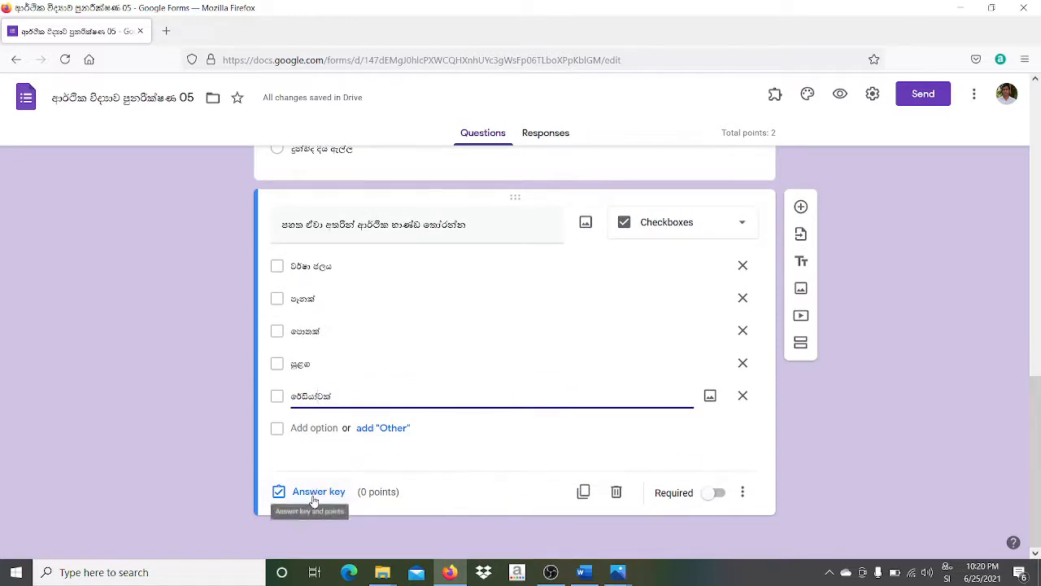
- Make the economic-goods checkbox question required and worth 3 points
{"action": "left_click", "coordinate": [714, 493]}
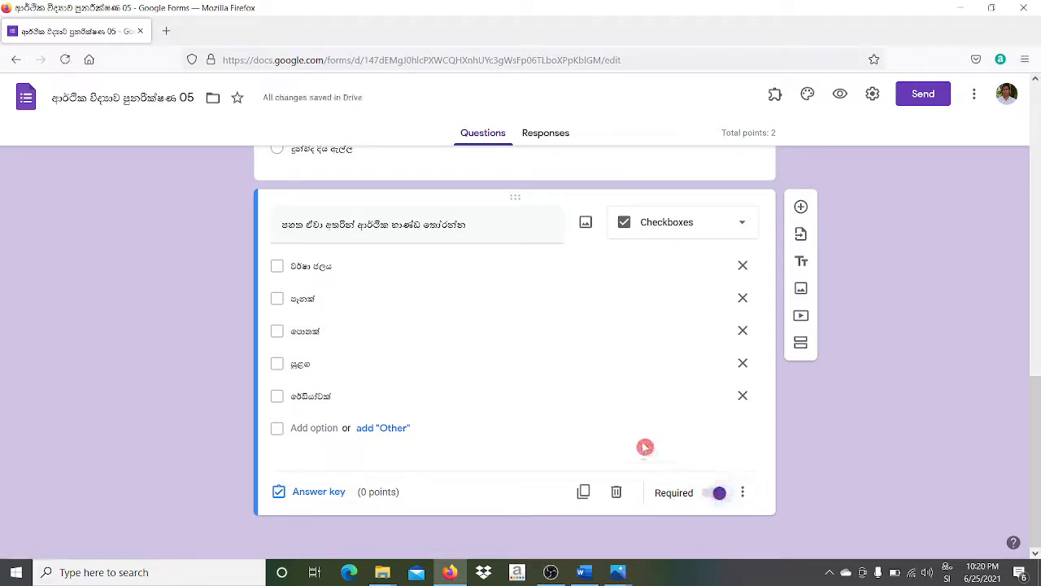
{"action": "left_click", "coordinate": [316, 492]}
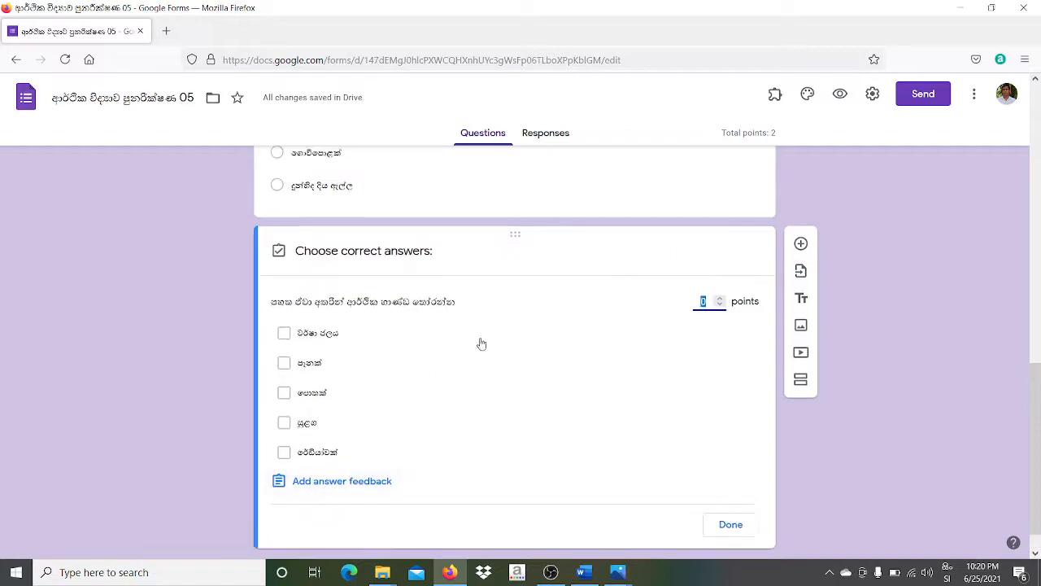
{"action": "left_click", "coordinate": [721, 299]}
- Mark පැනක්, පොතක් and රේඩියෝවක් as correct answers, then preview the form
{"action": "left_click", "coordinate": [284, 363]}
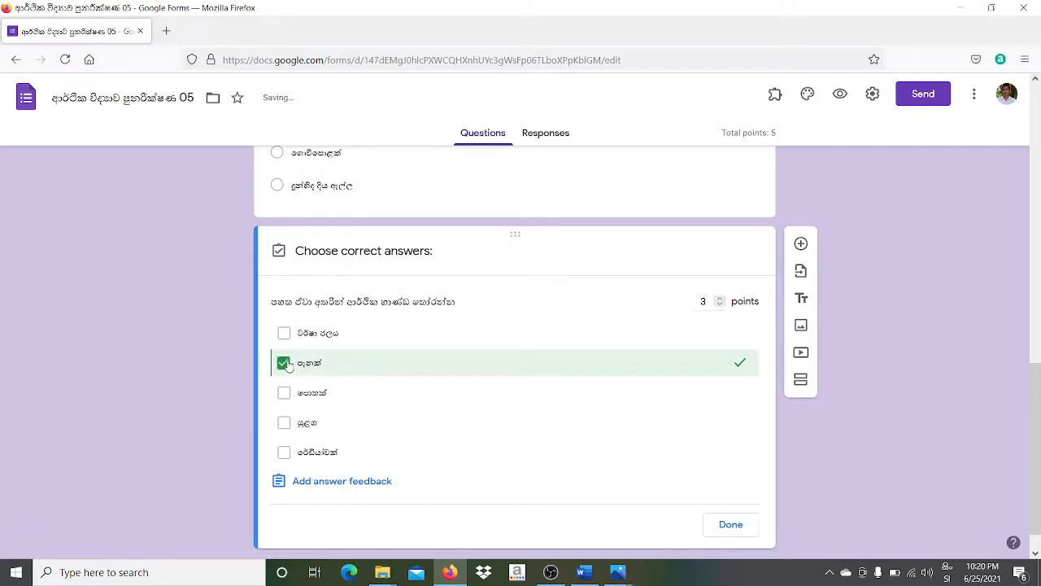
{"action": "left_click", "coordinate": [285, 395]}
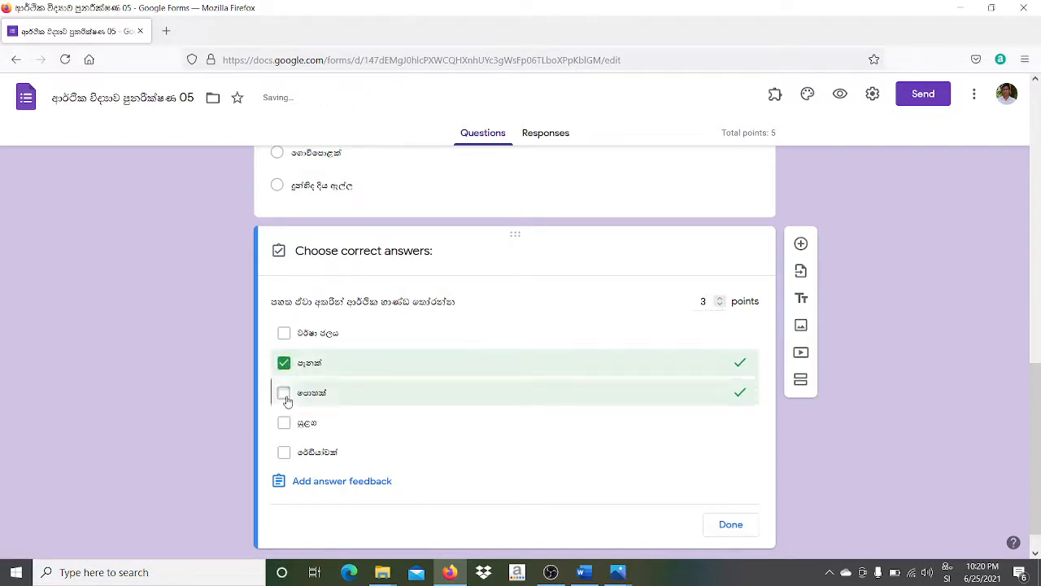
{"action": "left_click", "coordinate": [284, 453]}
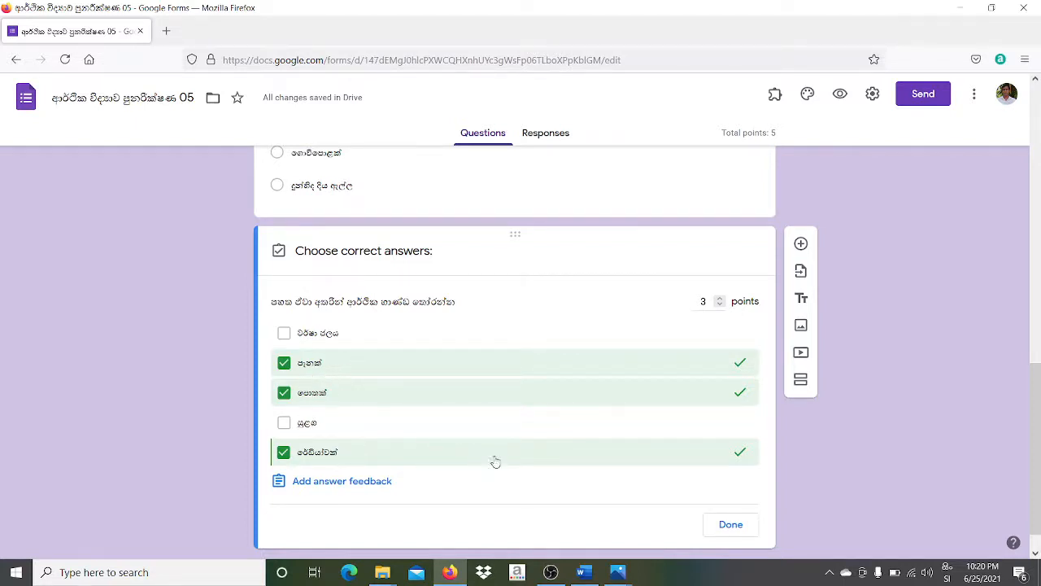
{"action": "left_click", "coordinate": [631, 490]}
{"action": "left_click", "coordinate": [724, 525]}
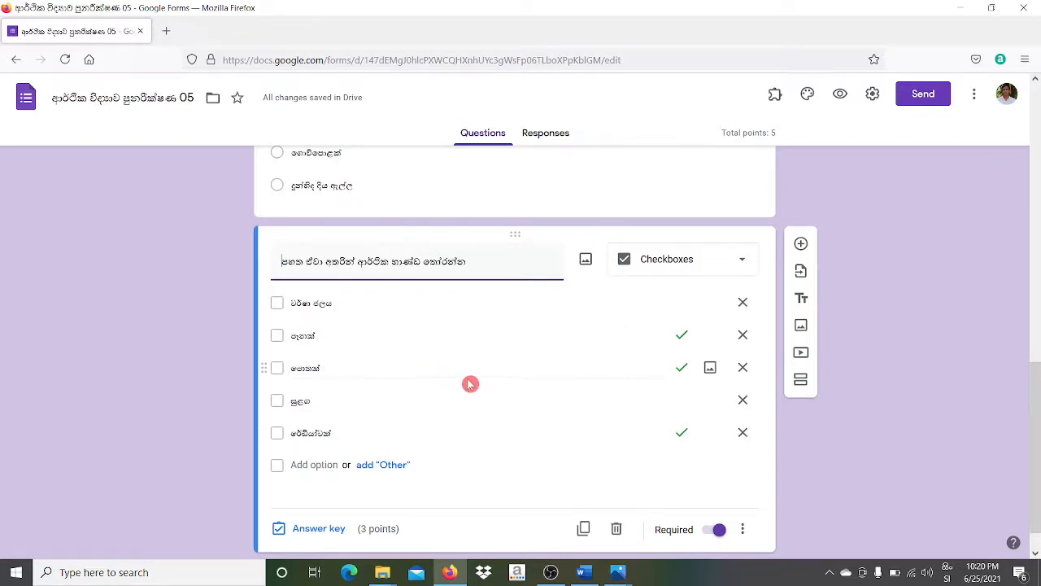
{"action": "left_click", "coordinate": [841, 95]}
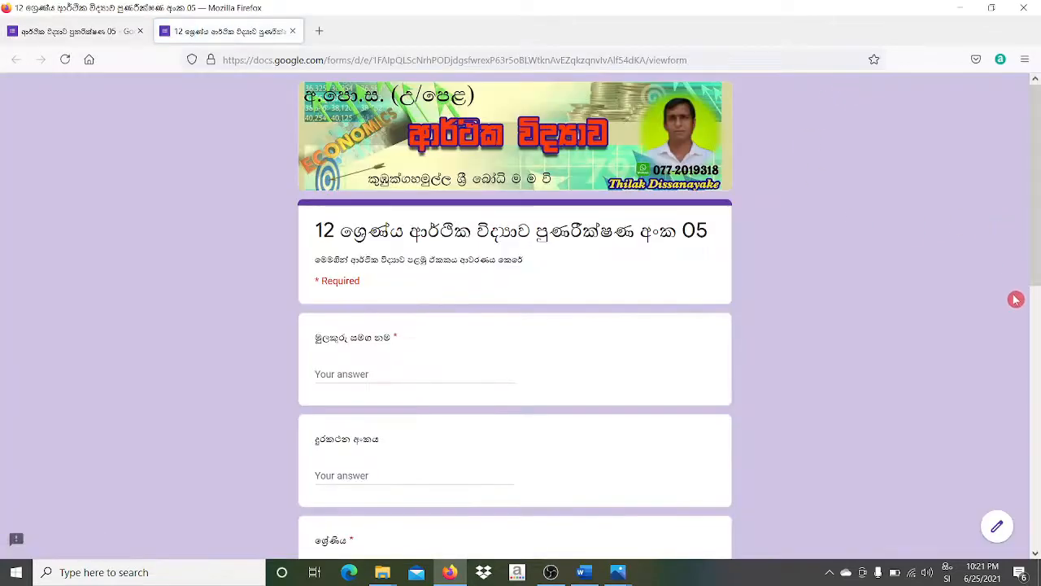
- In the preview, try each of the five options of question 01
{"action": "left_click", "coordinate": [1034, 343]}
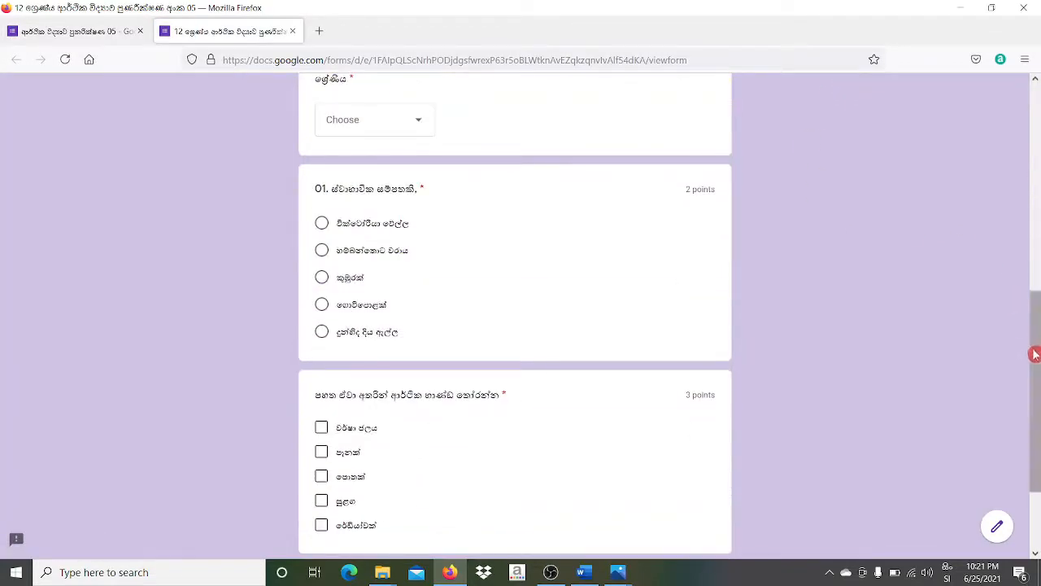
{"action": "left_click_drag", "start_coordinate": [1034, 343], "coordinate": [1038, 384]}
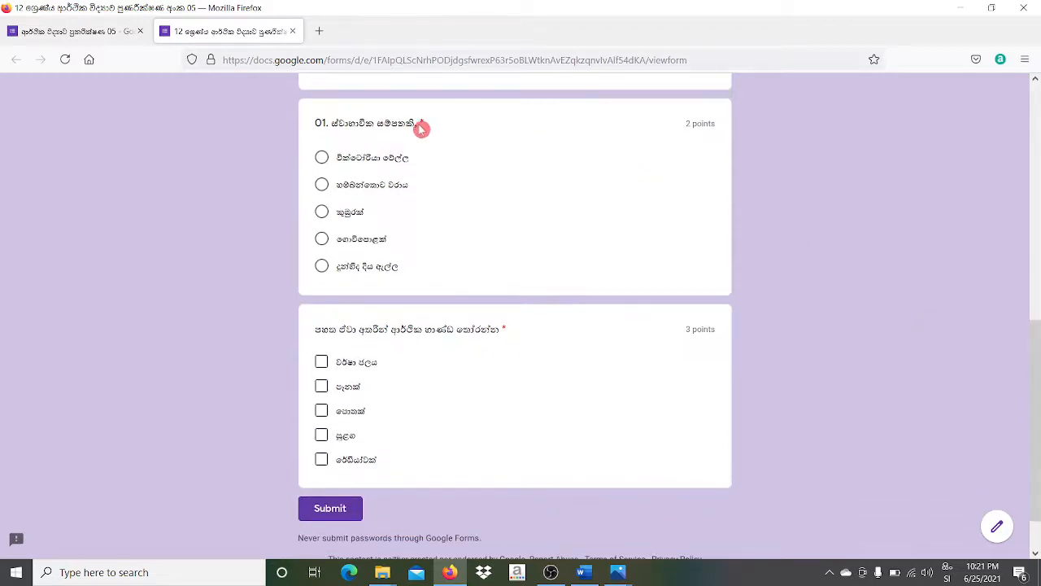
{"action": "left_click", "coordinate": [323, 157]}
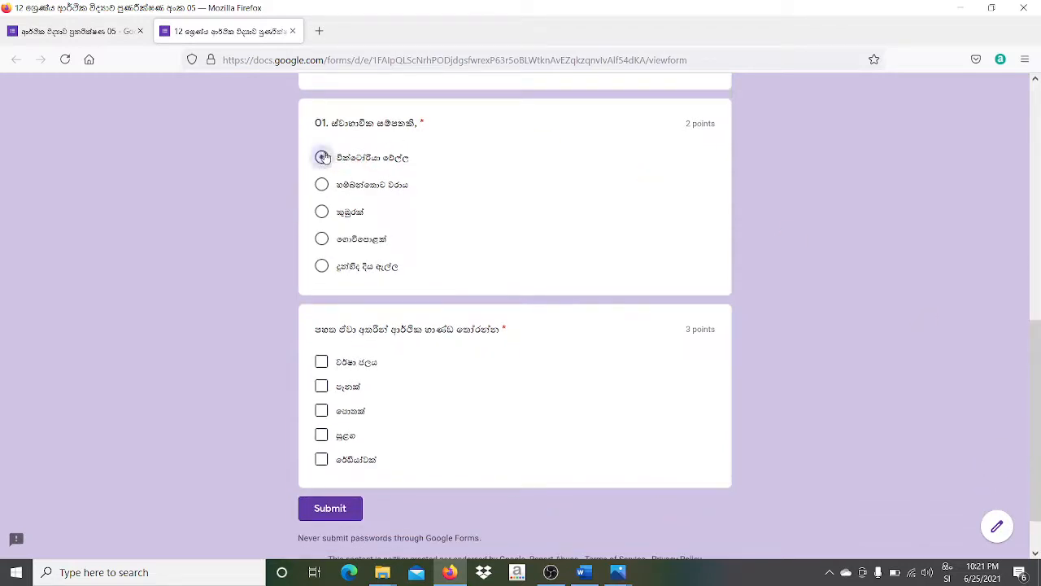
{"action": "left_click", "coordinate": [321, 187]}
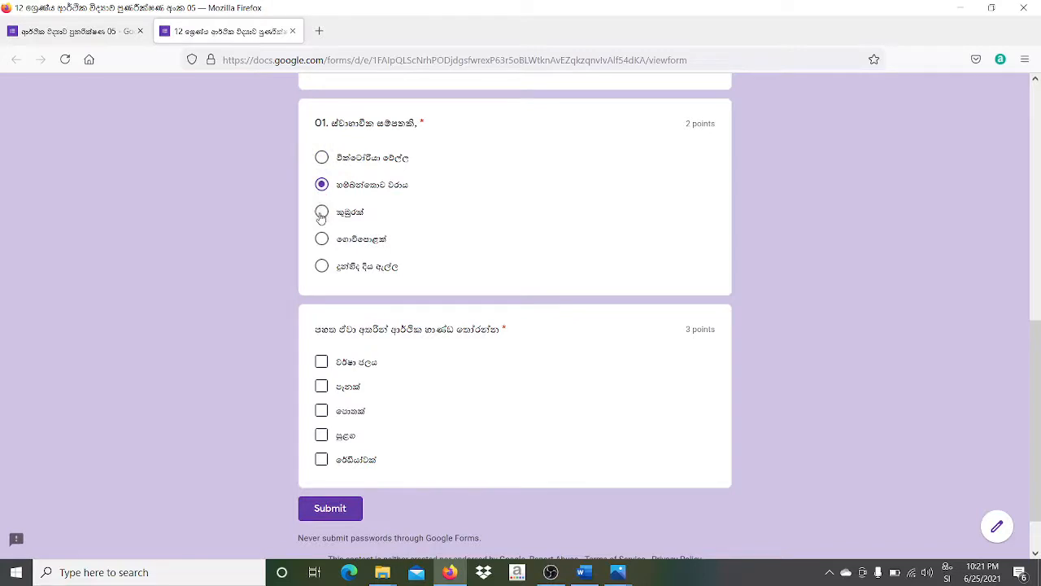
{"action": "left_click", "coordinate": [321, 212]}
{"action": "left_click", "coordinate": [321, 238]}
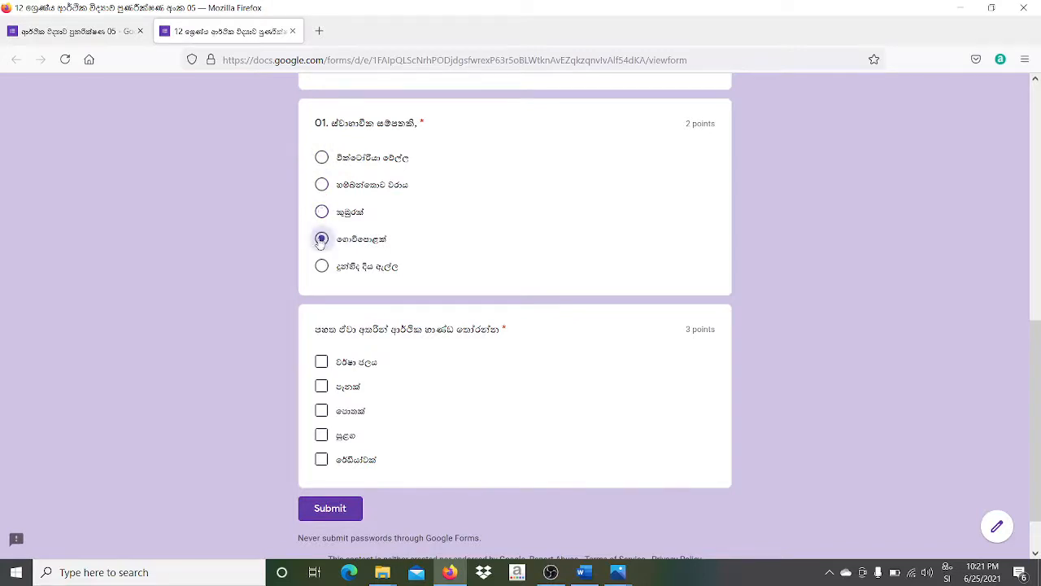
{"action": "left_click", "coordinate": [322, 267]}
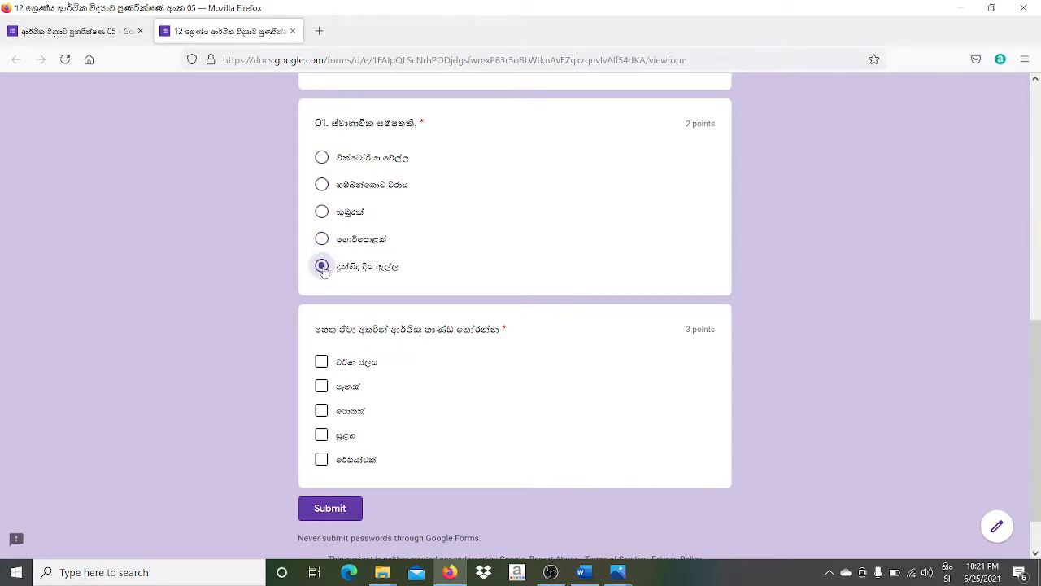
- Tick all five economic-goods choices, then close the preview and leave the page
{"action": "left_click", "coordinate": [322, 362]}
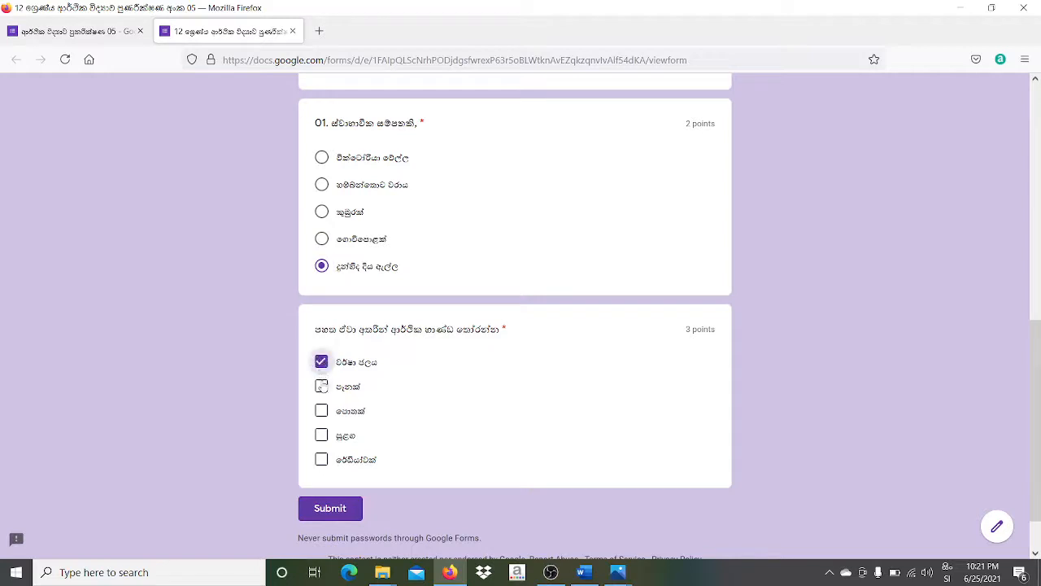
{"action": "left_click", "coordinate": [321, 386]}
{"action": "left_click", "coordinate": [322, 411]}
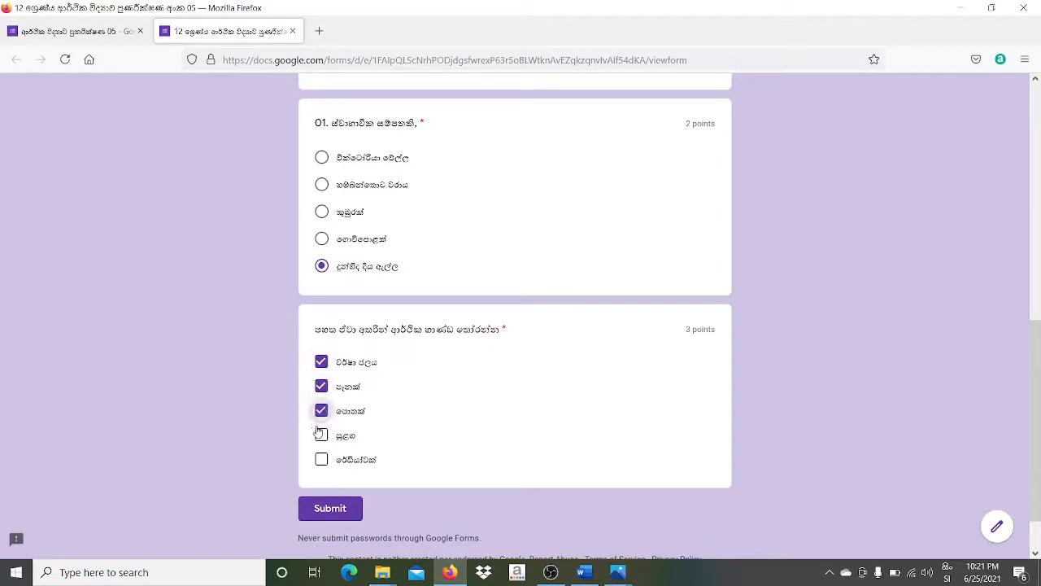
{"action": "left_click", "coordinate": [321, 436]}
{"action": "left_click", "coordinate": [322, 461]}
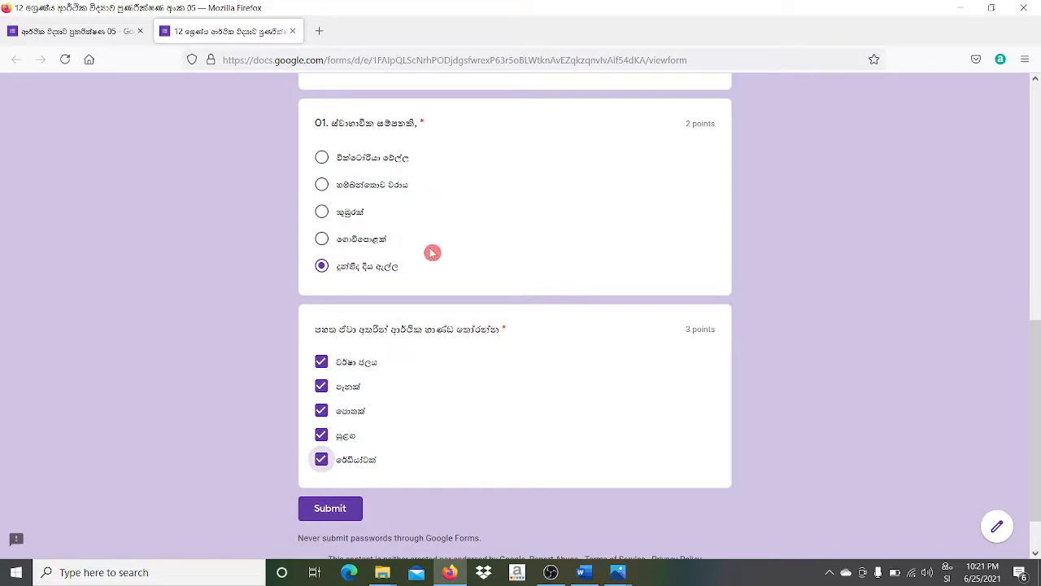
{"action": "left_click", "coordinate": [298, 31]}
{"action": "left_click", "coordinate": [529, 344]}
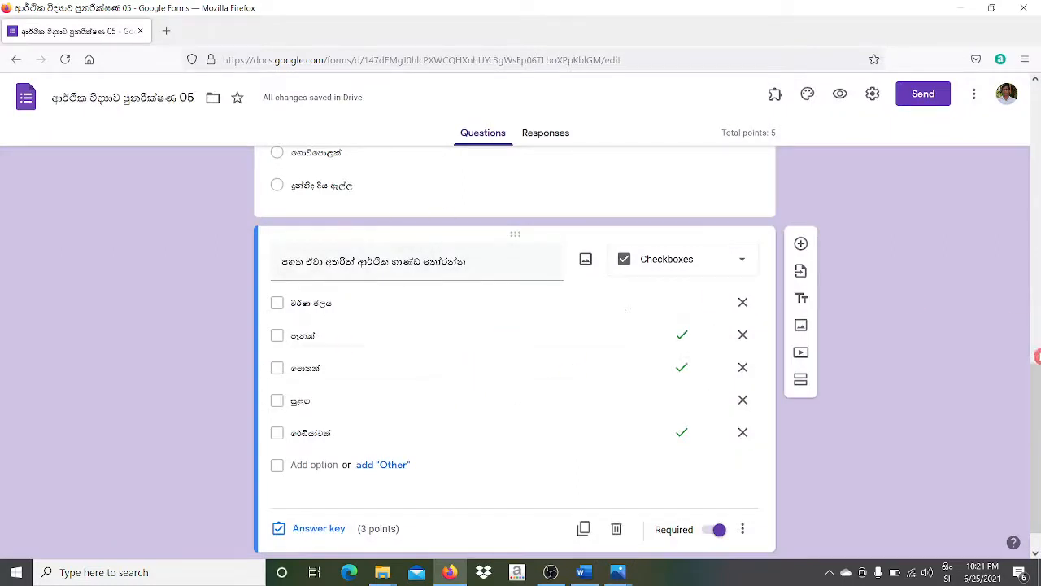
- Add a new question below the checkbox question and clear its stray title text
{"action": "scroll", "coordinate": [1037, 353], "scroll_direction": "up", "scroll_amount": 5}
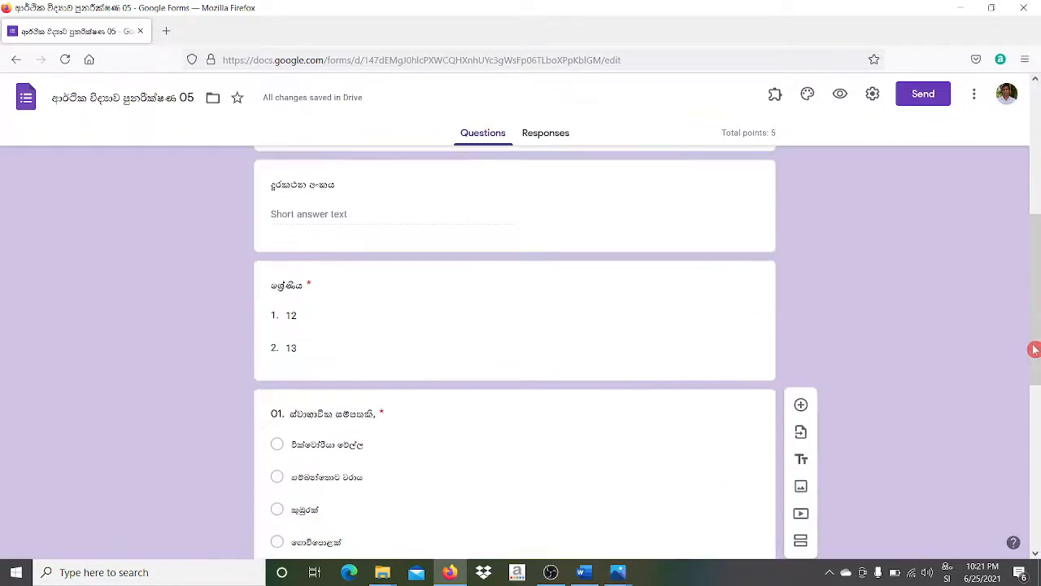
{"action": "left_click_drag", "start_coordinate": [1034, 349], "coordinate": [1037, 550]}
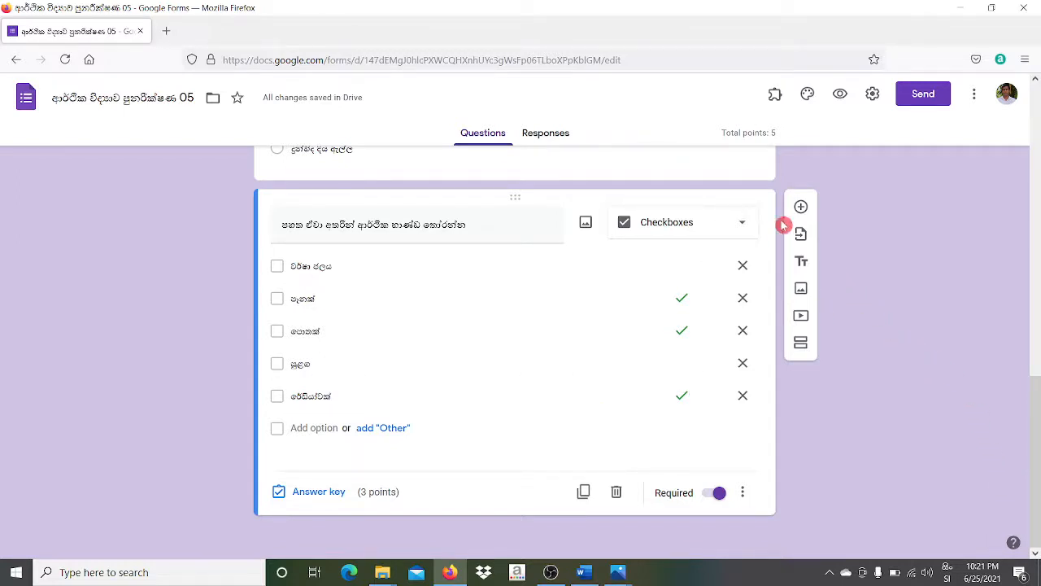
{"action": "left_click", "coordinate": [801, 207]}
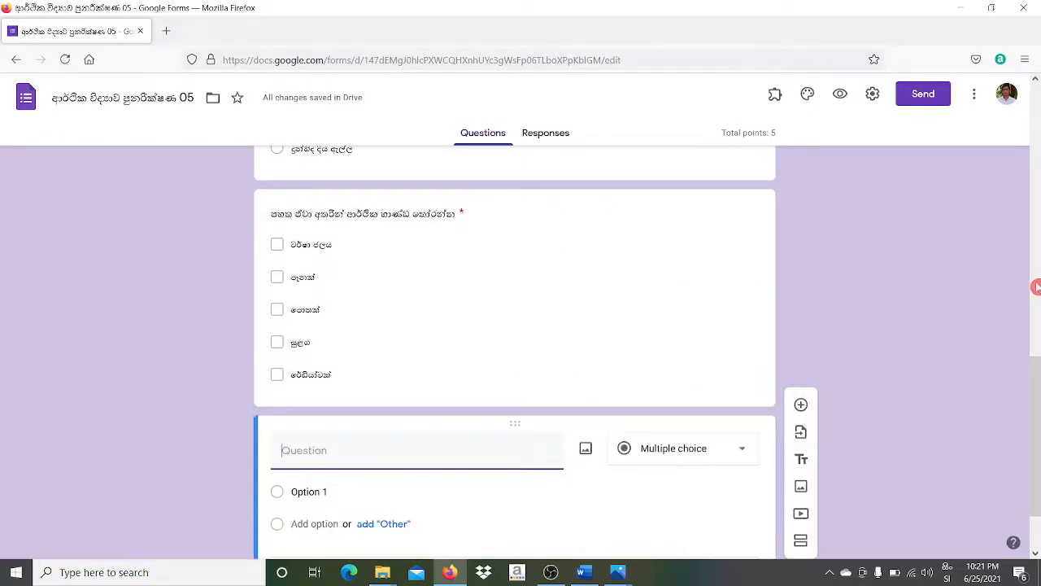
{"action": "scroll", "coordinate": [1036, 284], "scroll_direction": "up", "scroll_amount": 5}
{"action": "left_click_drag", "start_coordinate": [1036, 301], "coordinate": [1037, 493]}
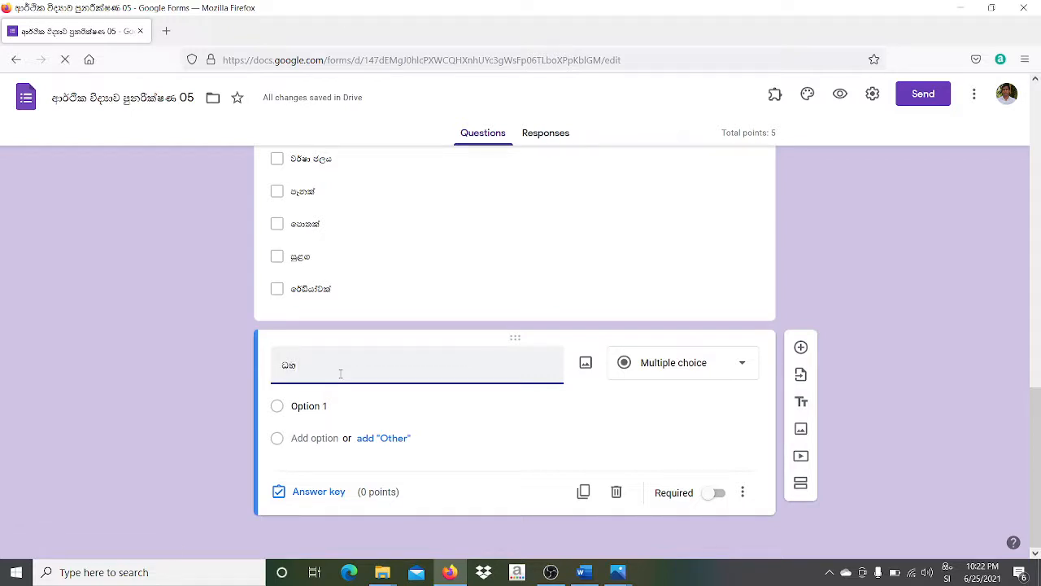
{"action": "key", "text": "BackSpace"}
{"action": "key", "text": "BackSpace"}
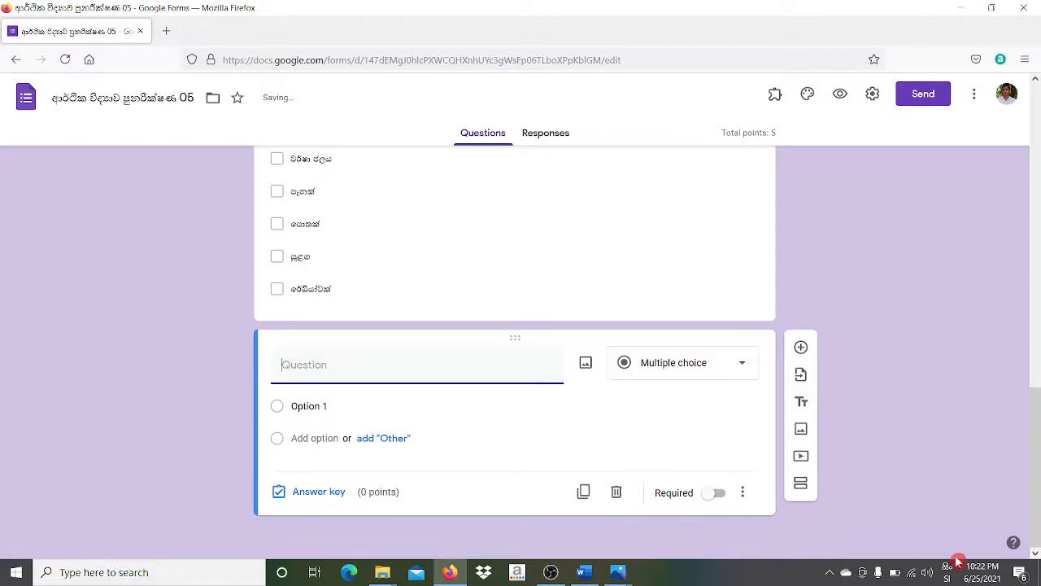
- Enter the Sinhala title about the opportunity cost of ON and start adding an image
{"action": "left_click", "coordinate": [948, 574]}
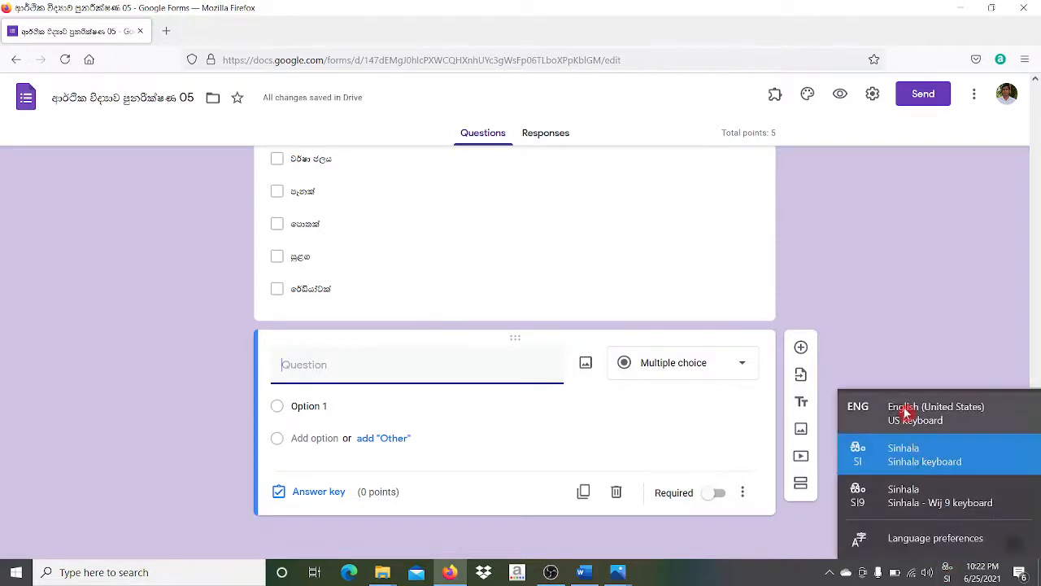
{"action": "left_click", "coordinate": [906, 406]}
{"action": "type", "text": "o"}
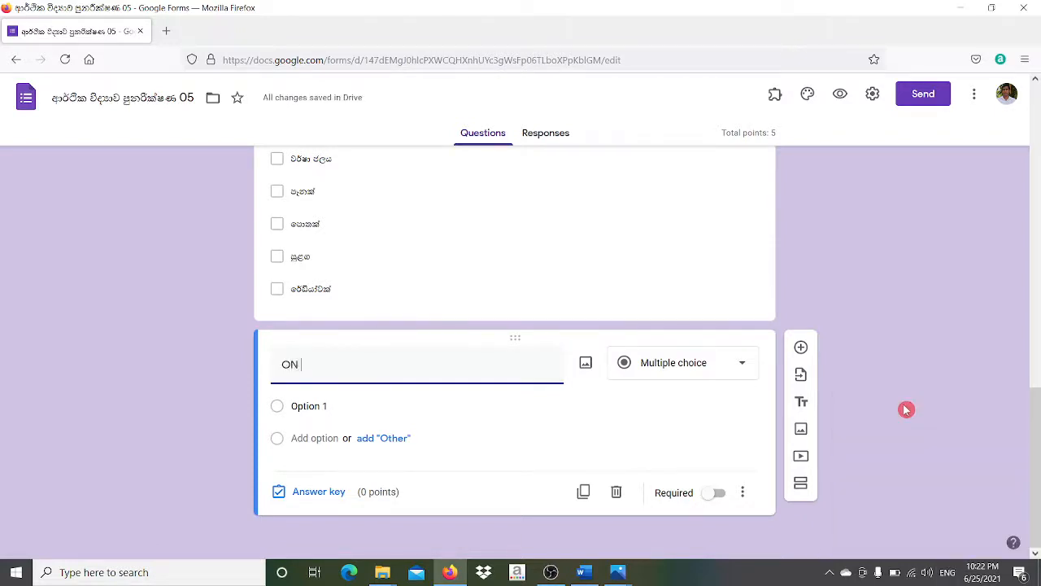
{"action": "left_click", "coordinate": [949, 574]}
{"action": "left_click", "coordinate": [925, 454]}
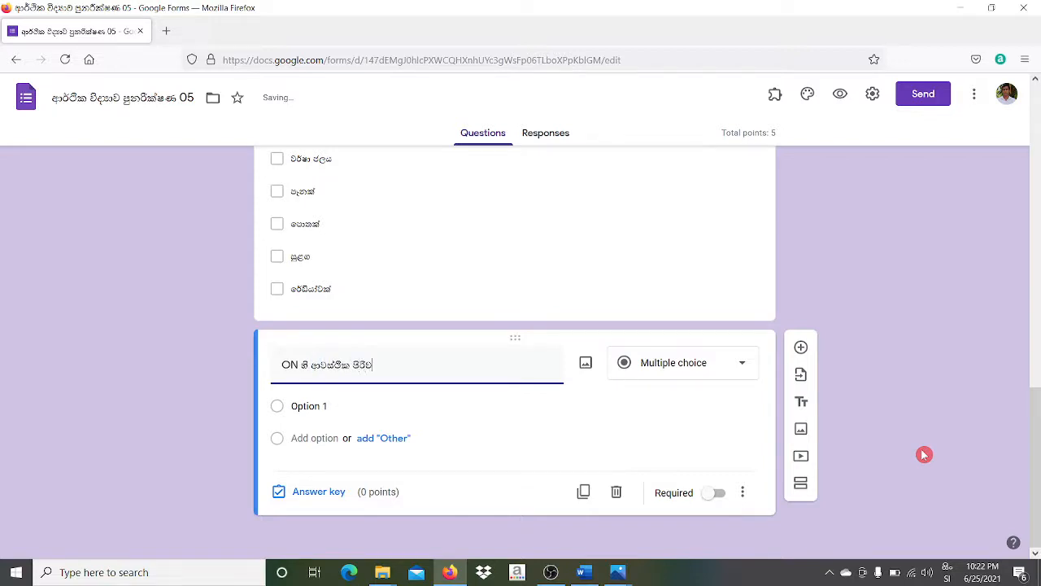
{"action": "type", "text": "ැය වක්‍ර"}
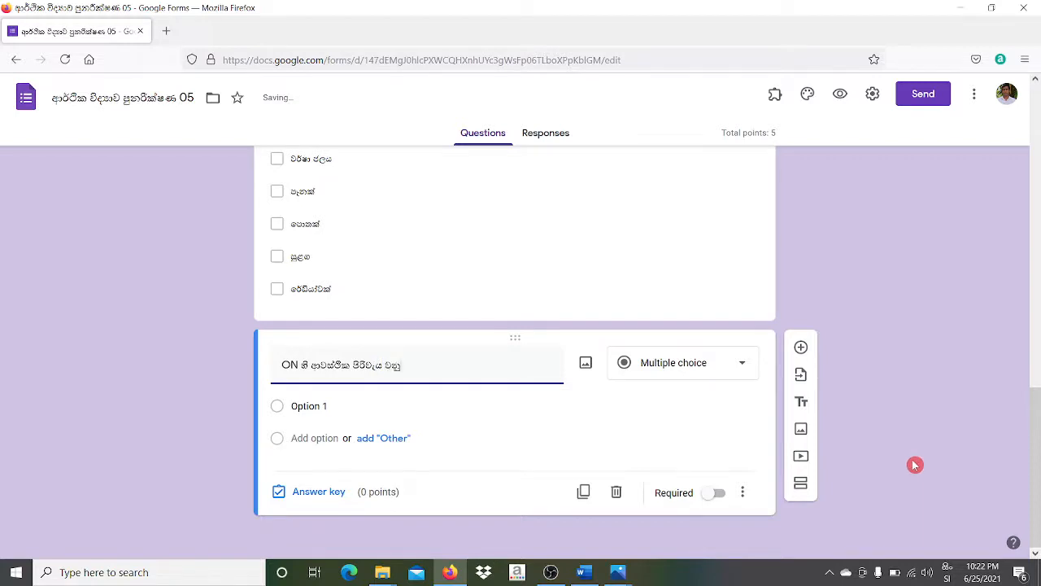
{"action": "type", "text": "යෙ"}
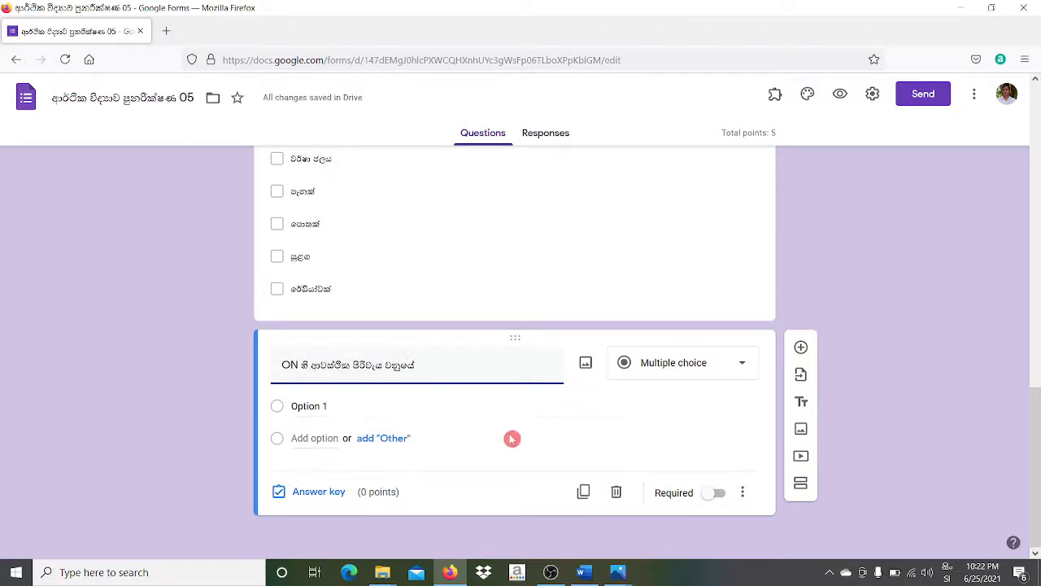
{"action": "left_click", "coordinate": [586, 362]}
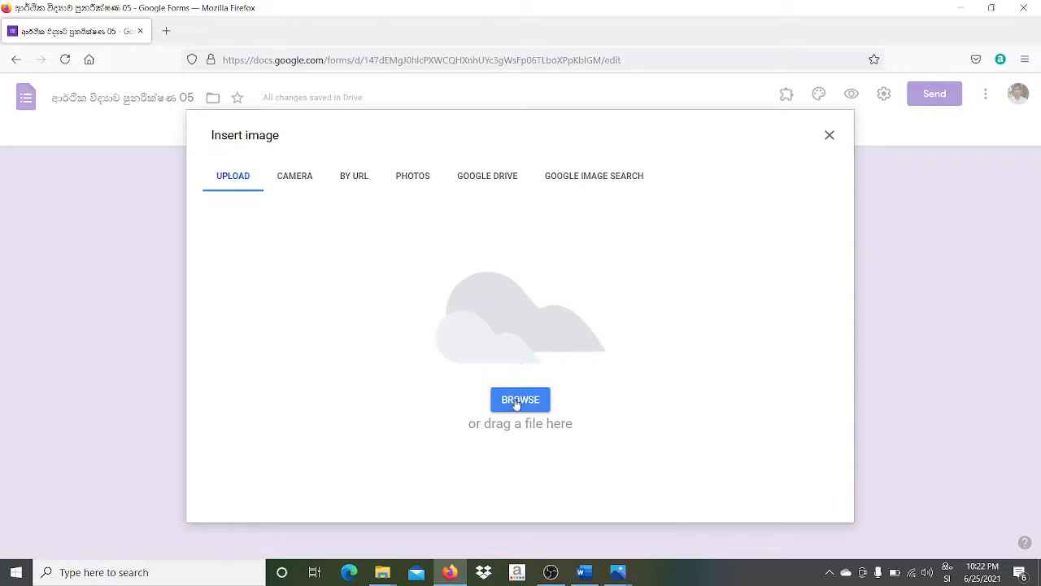
- Upload Picture1 from the Desktop as the question's production-possibility graph
{"action": "left_click", "coordinate": [519, 400]}
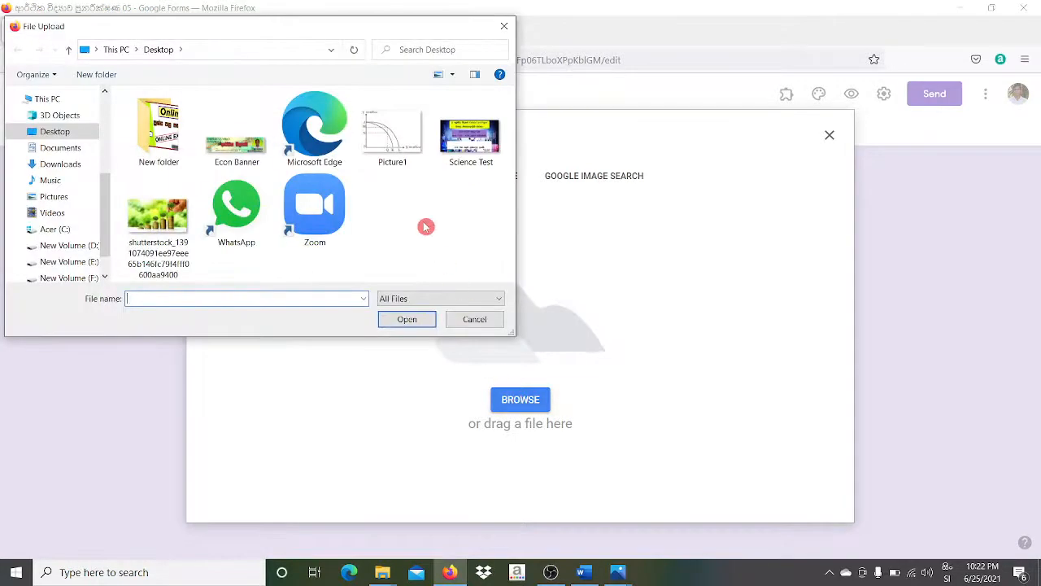
{"action": "left_click", "coordinate": [403, 140]}
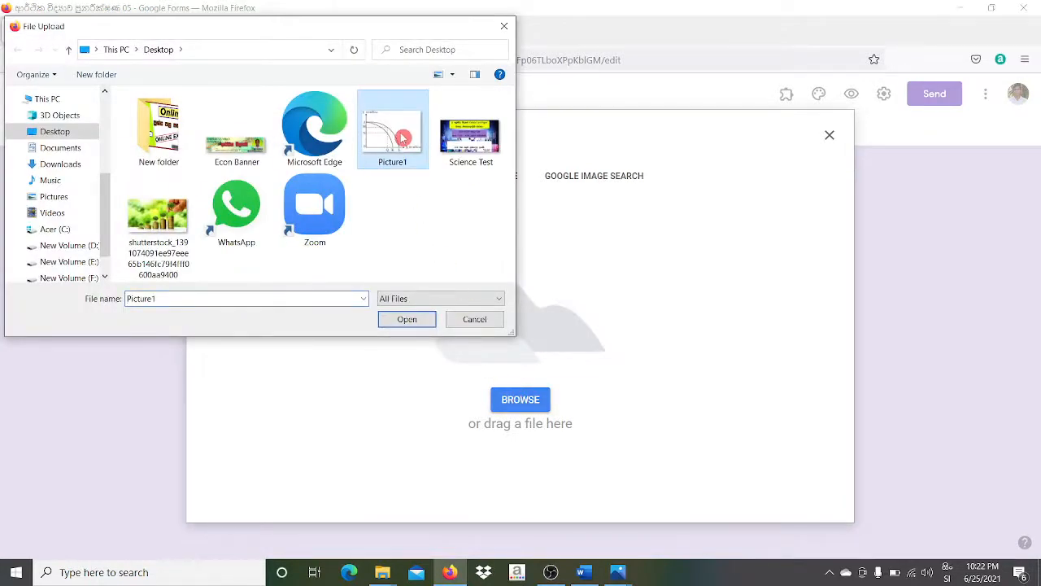
{"action": "left_click", "coordinate": [405, 320]}
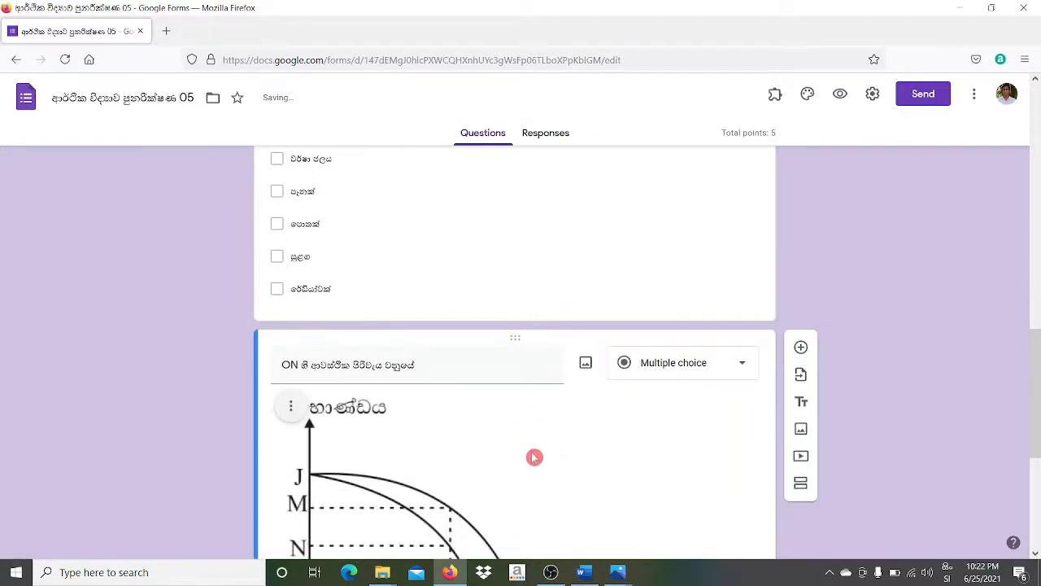
{"action": "left_click_drag", "start_coordinate": [1035, 346], "coordinate": [1038, 389]}
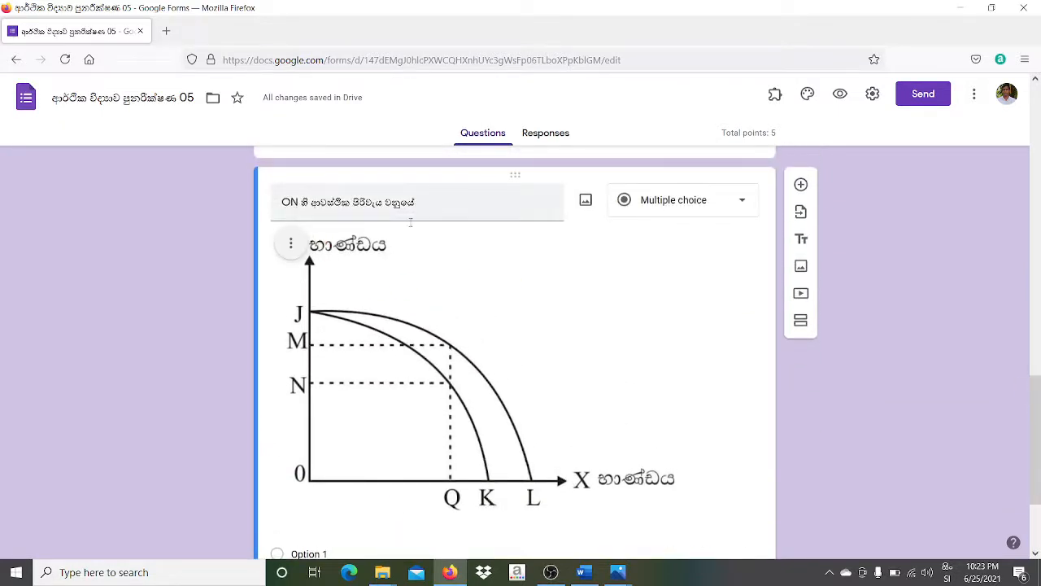
- Change the opening of the graph question's title from ON to OQ
{"action": "left_click", "coordinate": [319, 480]}
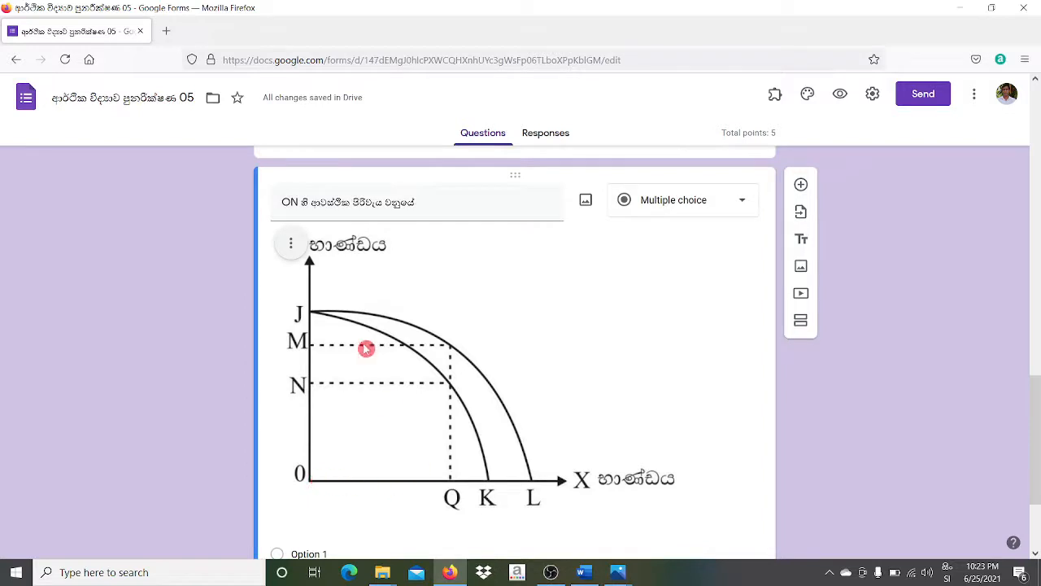
{"action": "left_click", "coordinate": [350, 284]}
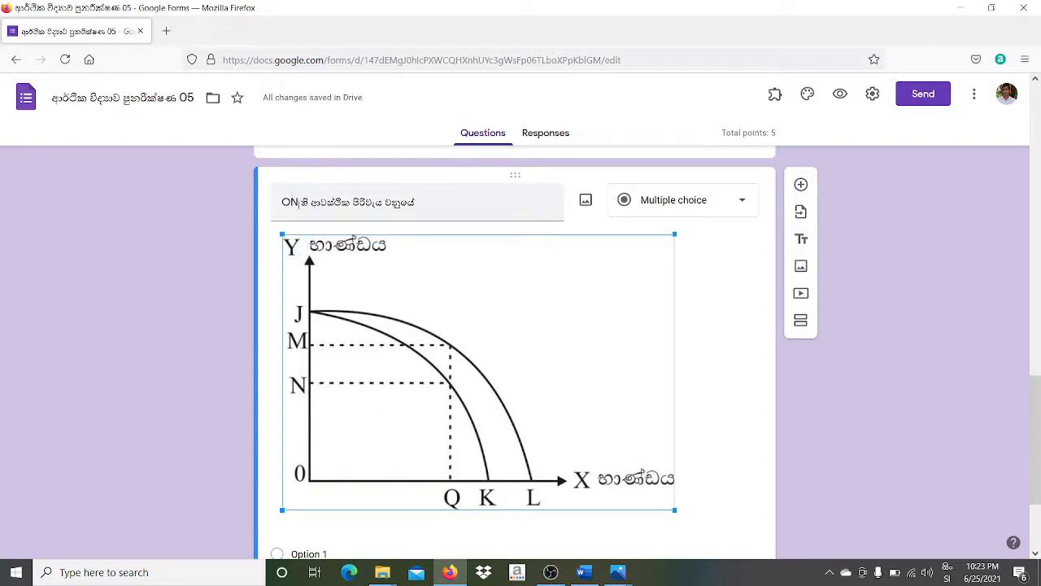
{"action": "triple_click", "coordinate": [298, 203]}
{"action": "left_click", "coordinate": [299, 204]}
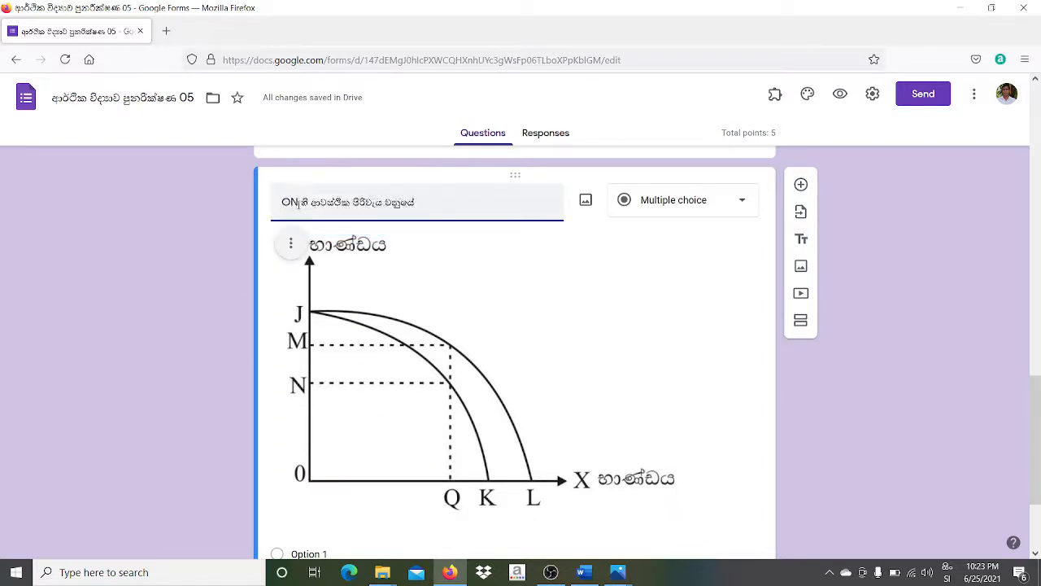
{"action": "key", "text": "BackSpace"}
{"action": "type", "text": "ඵ"}
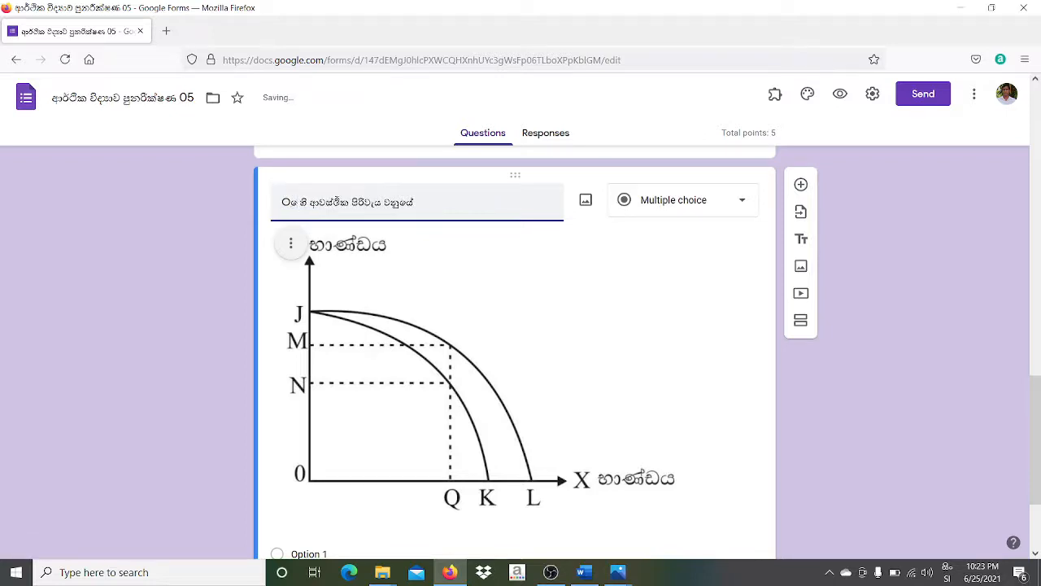
{"action": "key", "text": "BackSpace"}
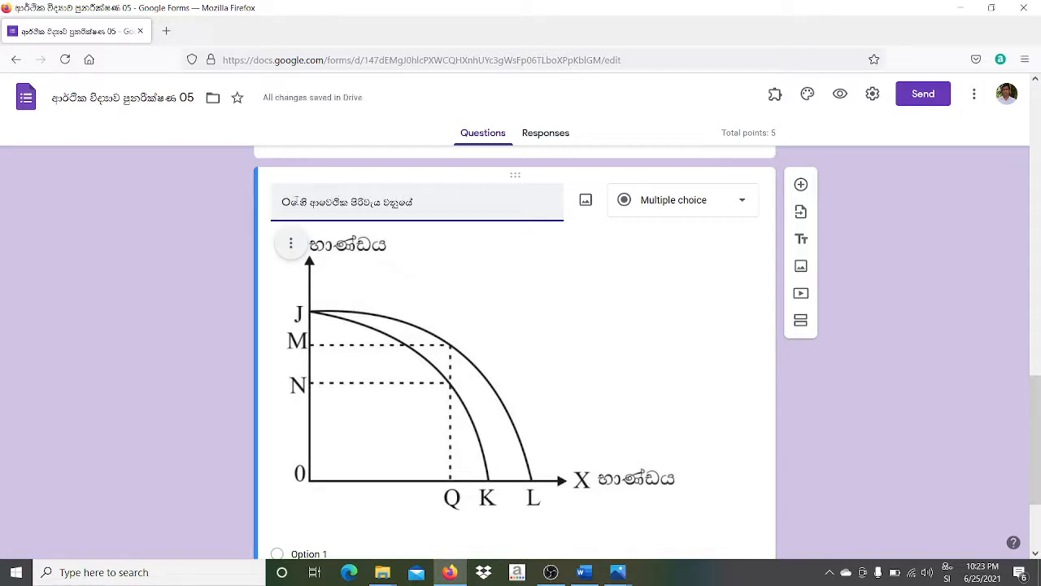
{"action": "key", "text": "BackSpace"}
{"action": "key", "text": "BackSpace"}
{"action": "key", "text": "BackSpace"}
{"action": "key", "text": "BackSpace"}
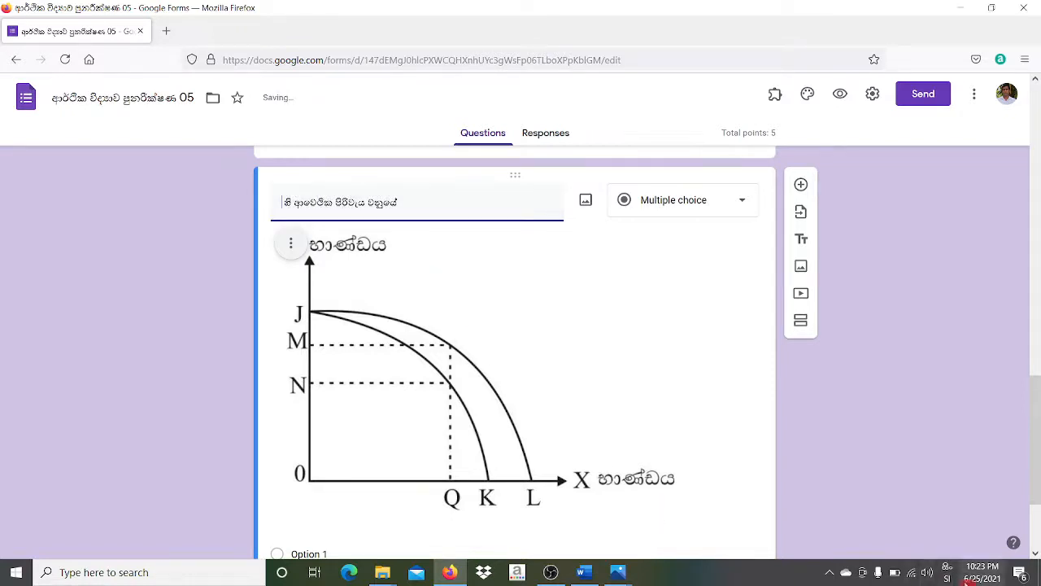
{"action": "left_click", "coordinate": [947, 572]}
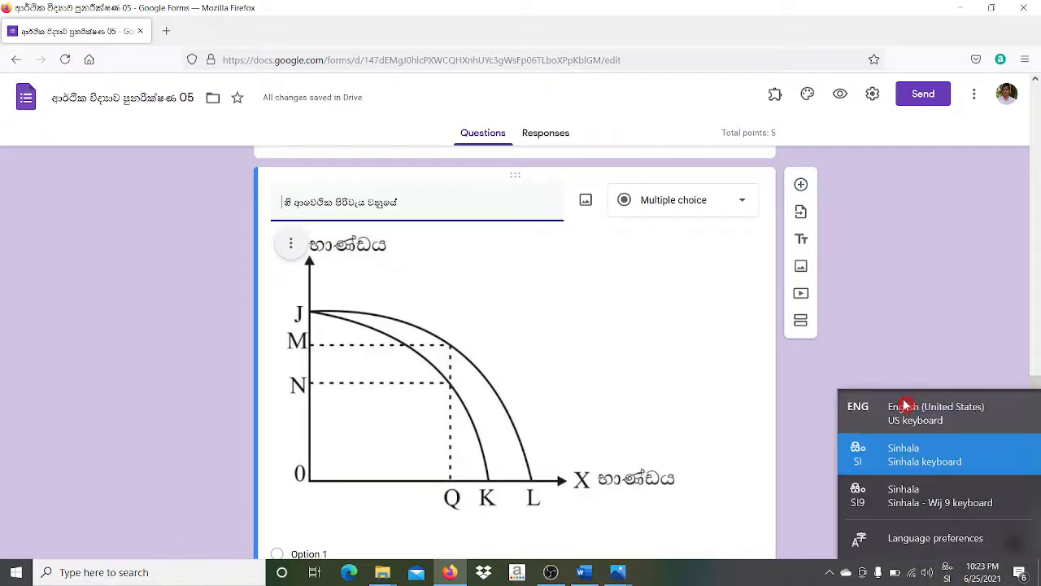
{"action": "left_click", "coordinate": [907, 413]}
{"action": "type", "text": "OQ"}
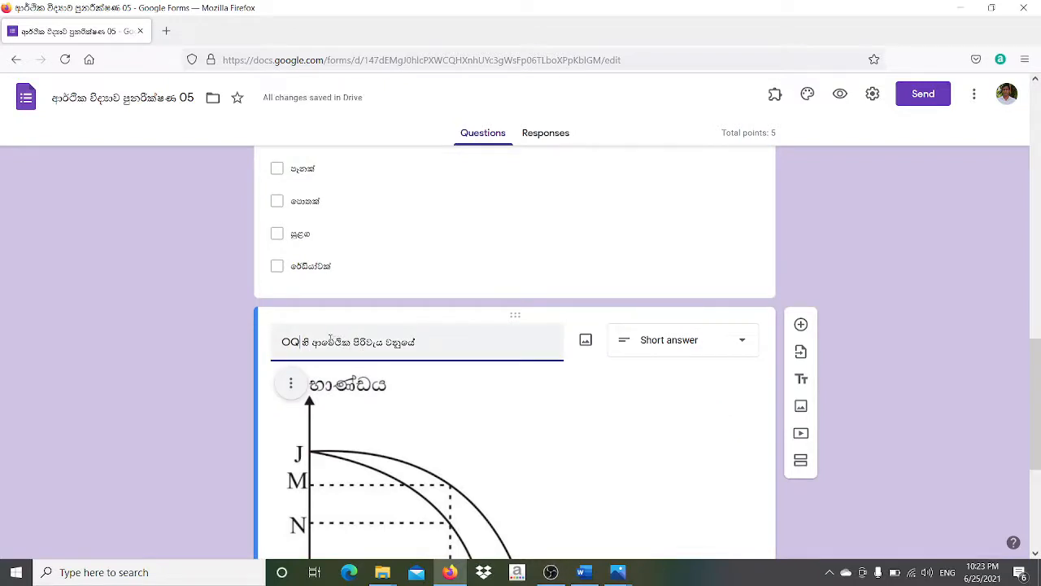
- Fix the Sinhala spelling of the title's second word and make it a Short answer question
{"action": "key", "text": "BackSpace"}
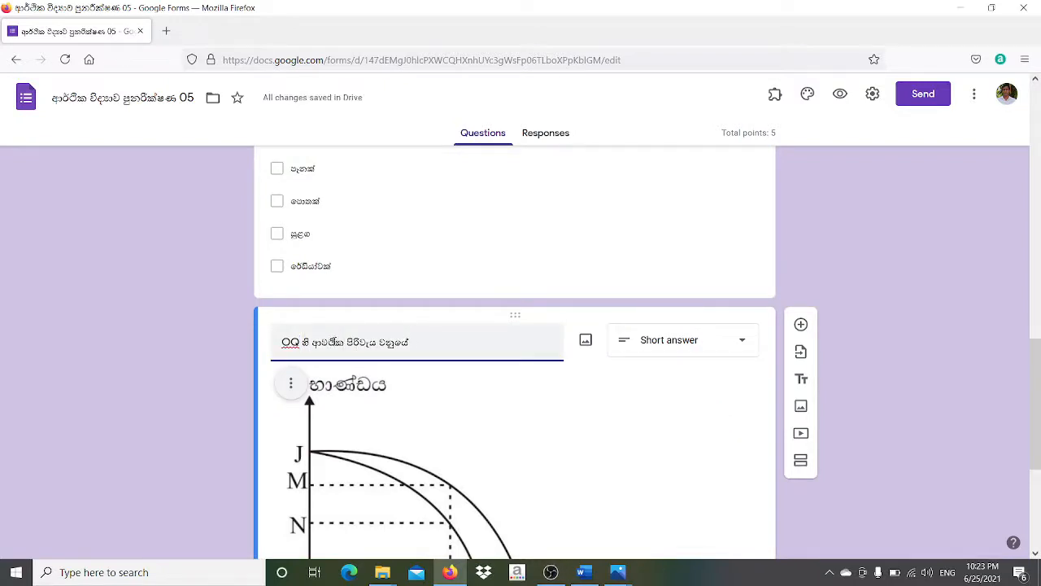
{"action": "type", "text": "ස්"}
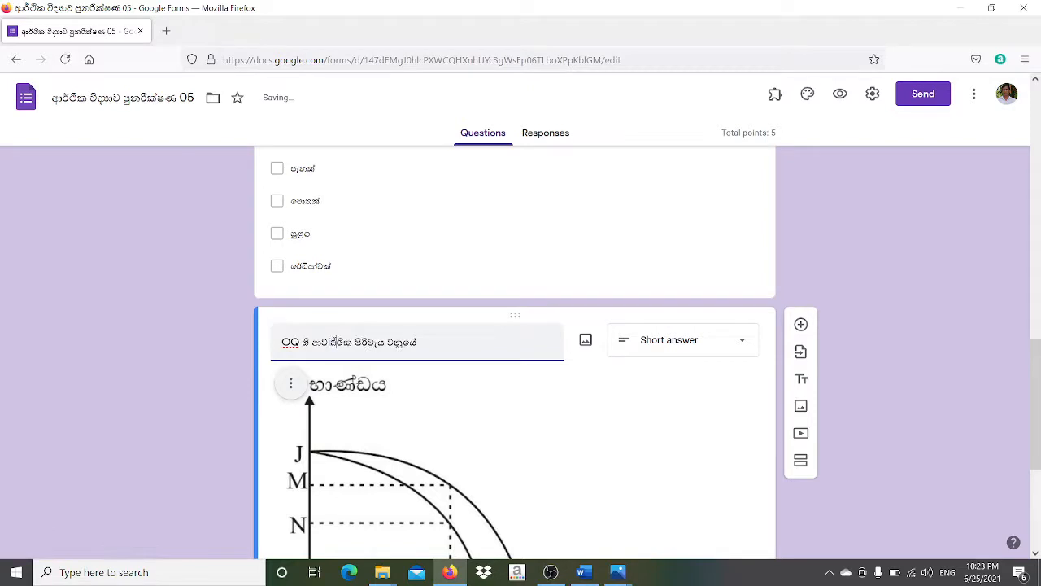
{"action": "key", "text": "BackSpace"}
{"action": "key", "text": "BackSpace"}
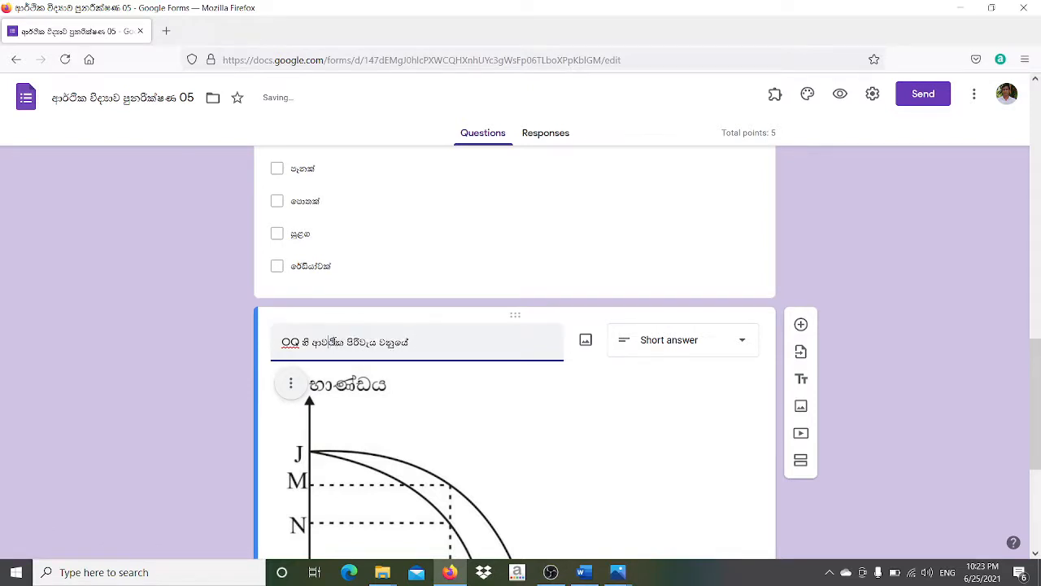
{"action": "left_click", "coordinate": [948, 572]}
{"action": "left_click", "coordinate": [920, 464]}
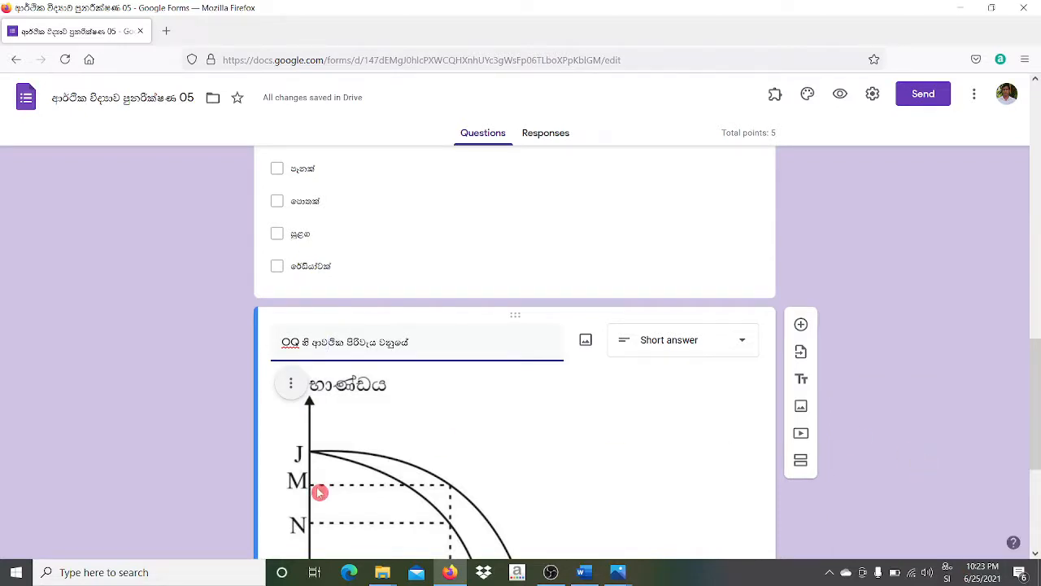
{"action": "type", "text": "ස්"}
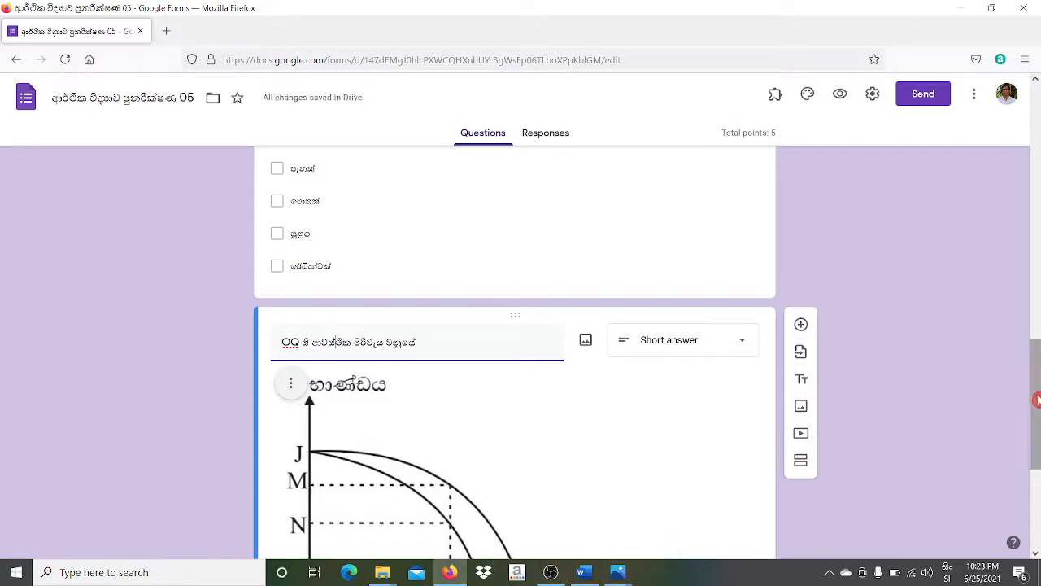
{"action": "left_click_drag", "start_coordinate": [1038, 400], "coordinate": [1038, 477]}
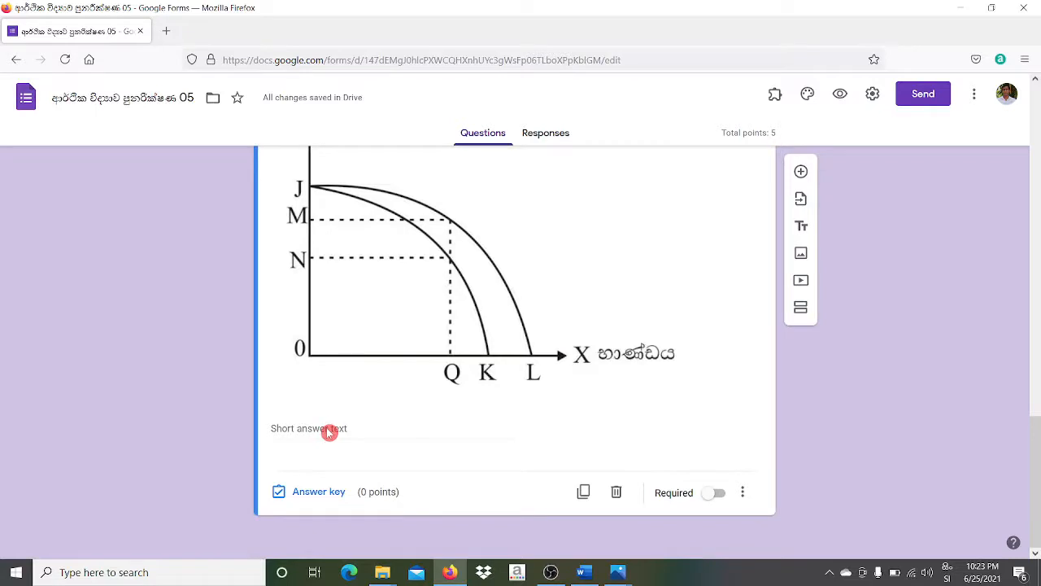
{"action": "left_click", "coordinate": [1035, 277]}
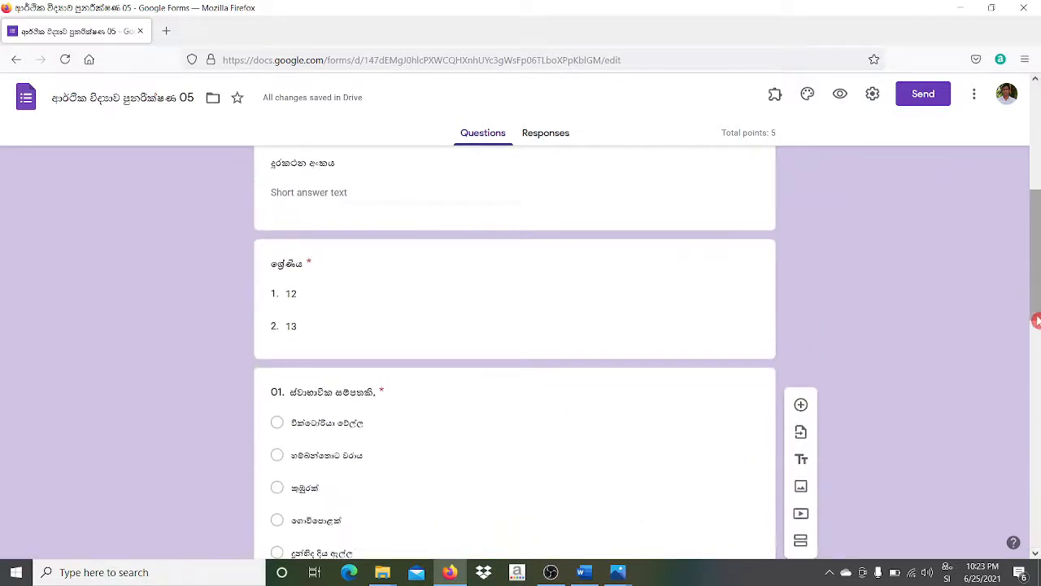
{"action": "left_click_drag", "start_coordinate": [1037, 321], "coordinate": [1037, 533]}
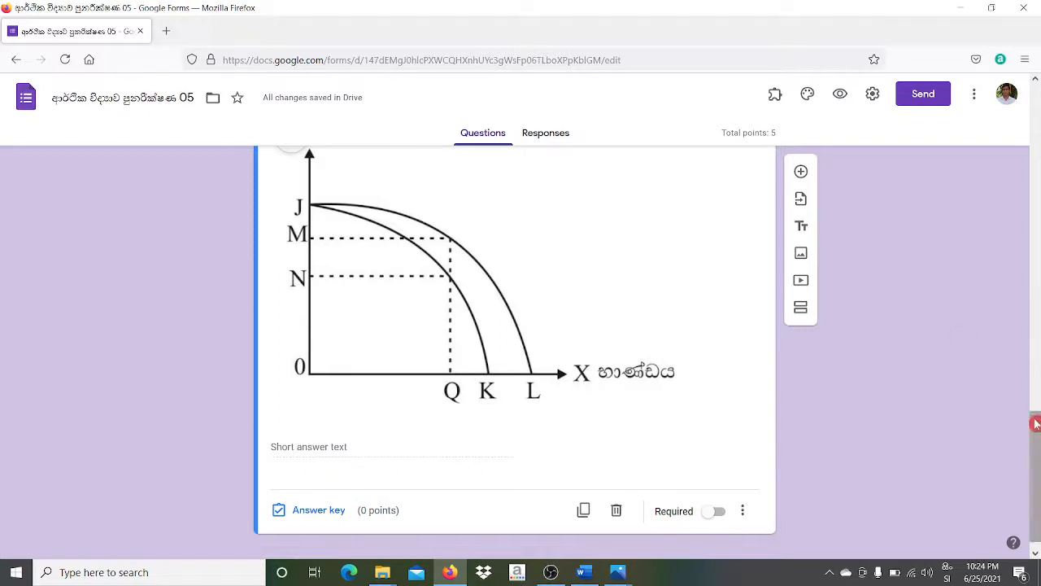
{"action": "mouse_move", "coordinate": [1036, 423]}
{"action": "left_mouse_down"}
{"action": "mouse_move", "coordinate": [1037, 415]}
{"action": "mouse_move", "coordinate": [1037, 427]}
{"action": "left_mouse_up"}
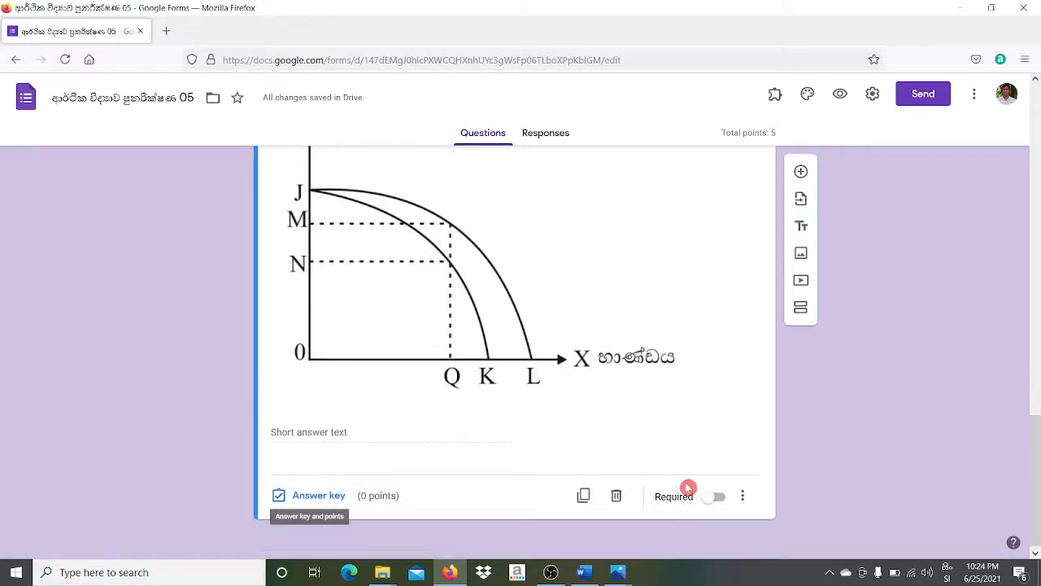
- Make the graph question required and enter 1 as its point value
{"action": "left_click", "coordinate": [716, 498]}
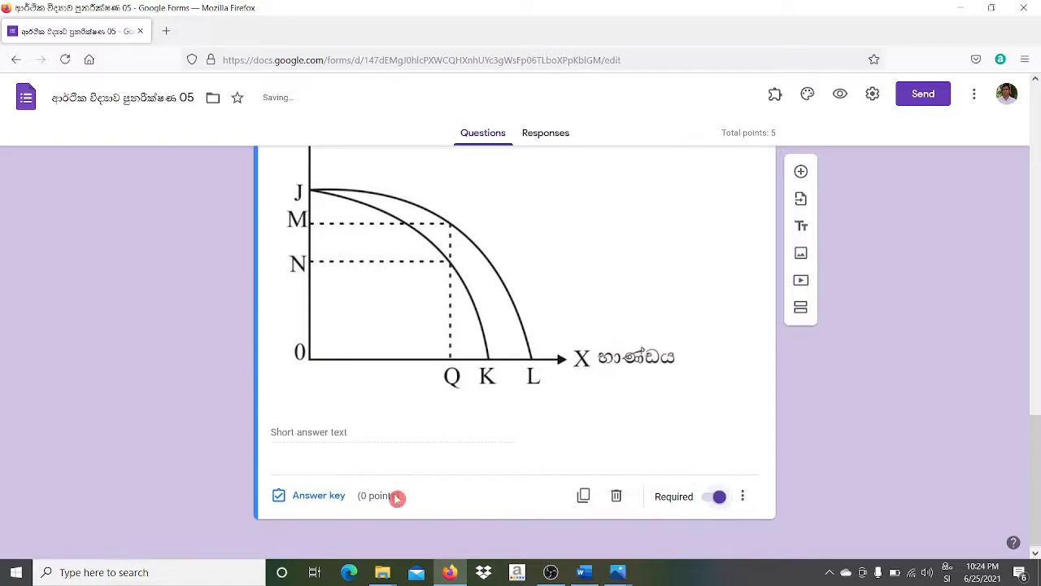
{"action": "left_click", "coordinate": [314, 498]}
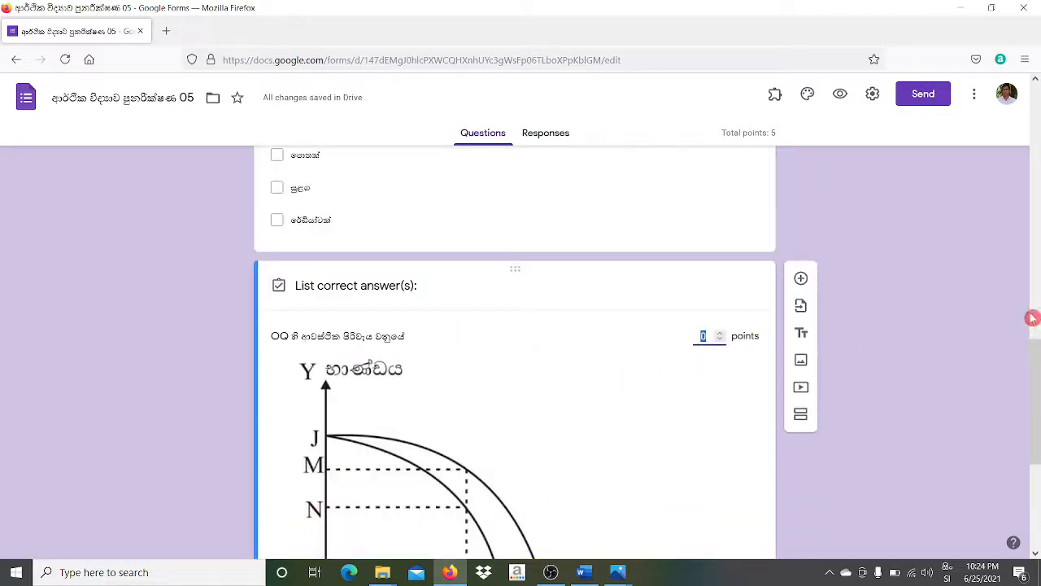
{"action": "left_click_drag", "start_coordinate": [1037, 374], "coordinate": [1039, 444]}
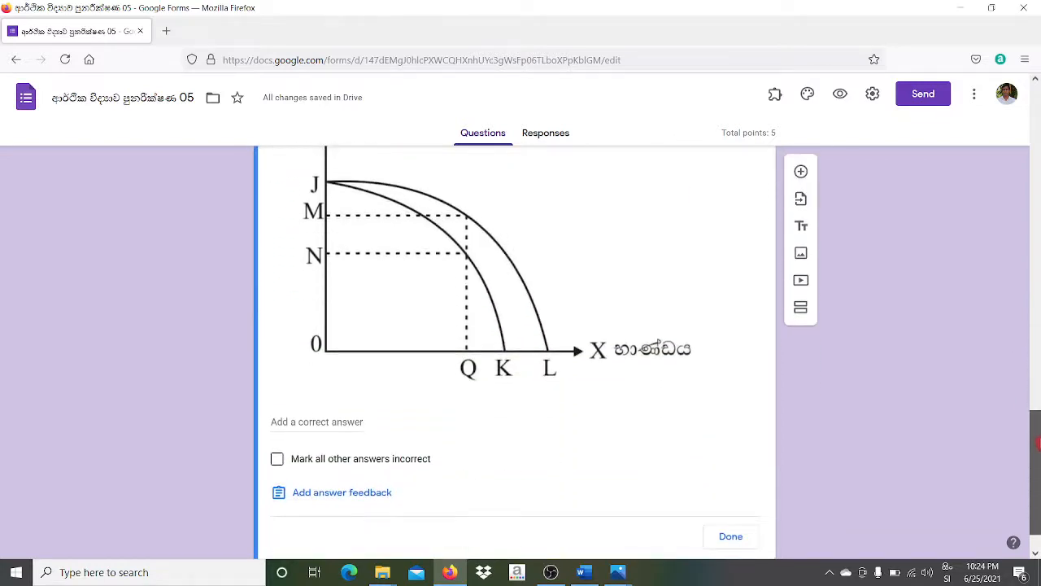
{"action": "left_click_drag", "start_coordinate": [1039, 443], "coordinate": [1039, 395]}
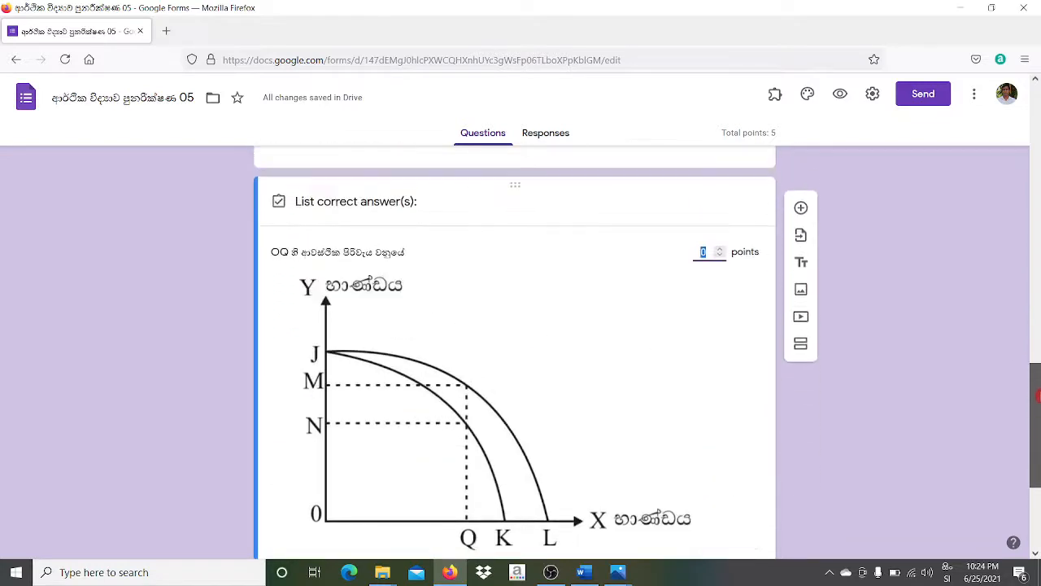
{"action": "left_click", "coordinate": [727, 251]}
{"action": "type", "text": "1"}
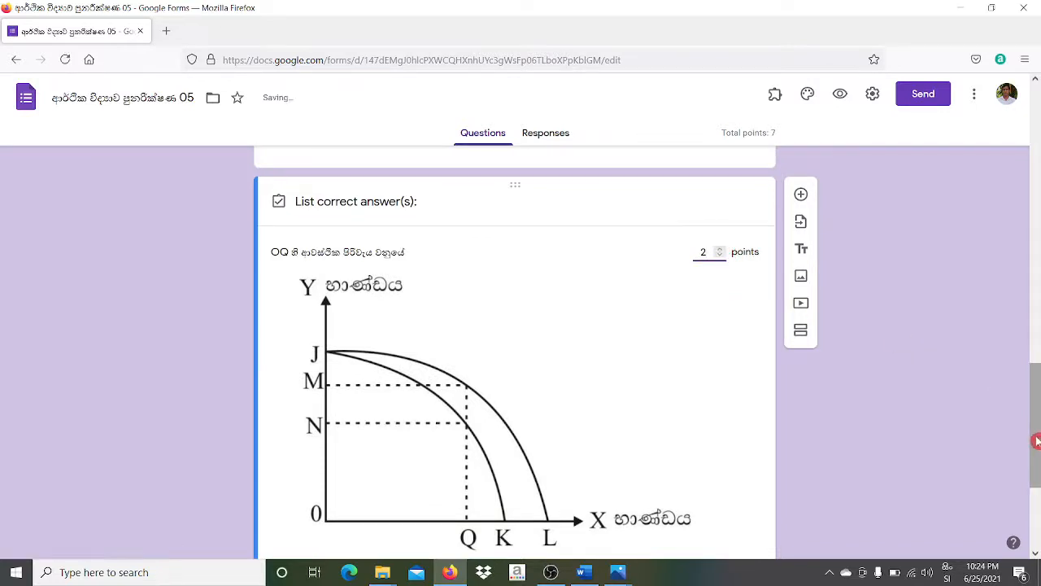
{"action": "left_click_drag", "start_coordinate": [1037, 441], "coordinate": [1039, 508]}
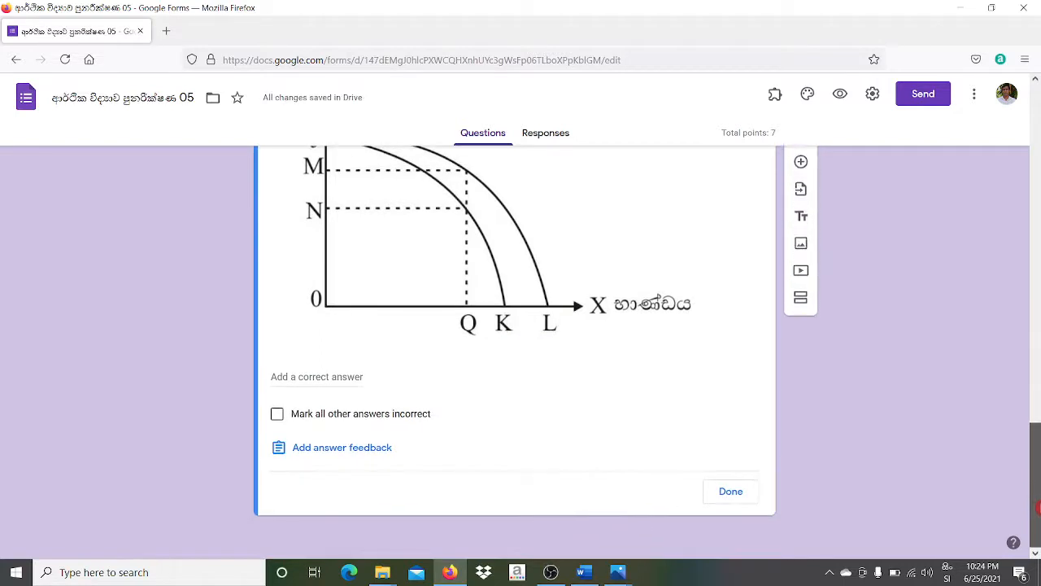
- Set MN as the only correct answer, marking all other answers incorrect
{"action": "left_click", "coordinate": [325, 397]}
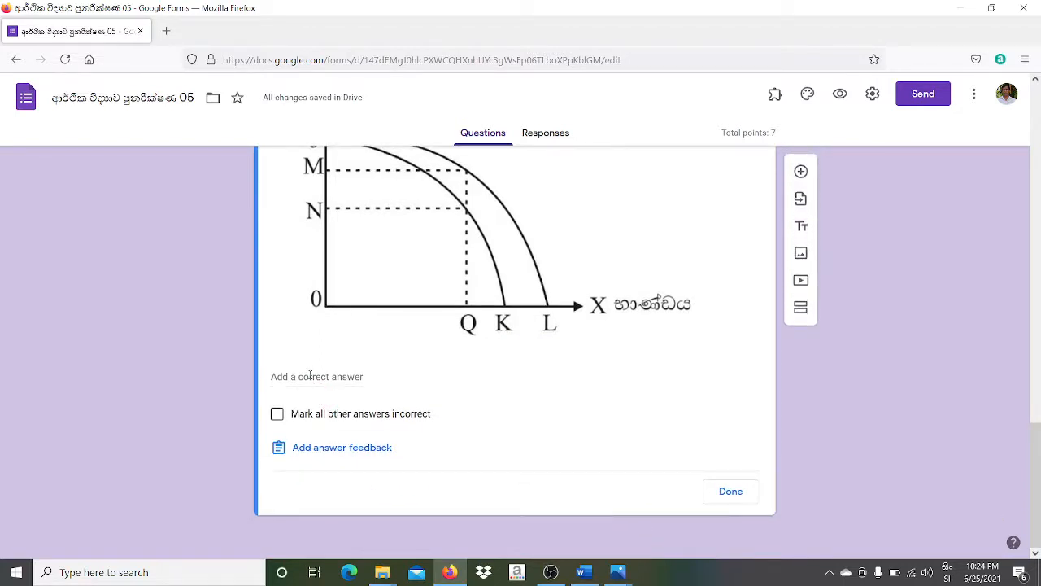
{"action": "left_click", "coordinate": [947, 573]}
{"action": "left_click", "coordinate": [910, 411]}
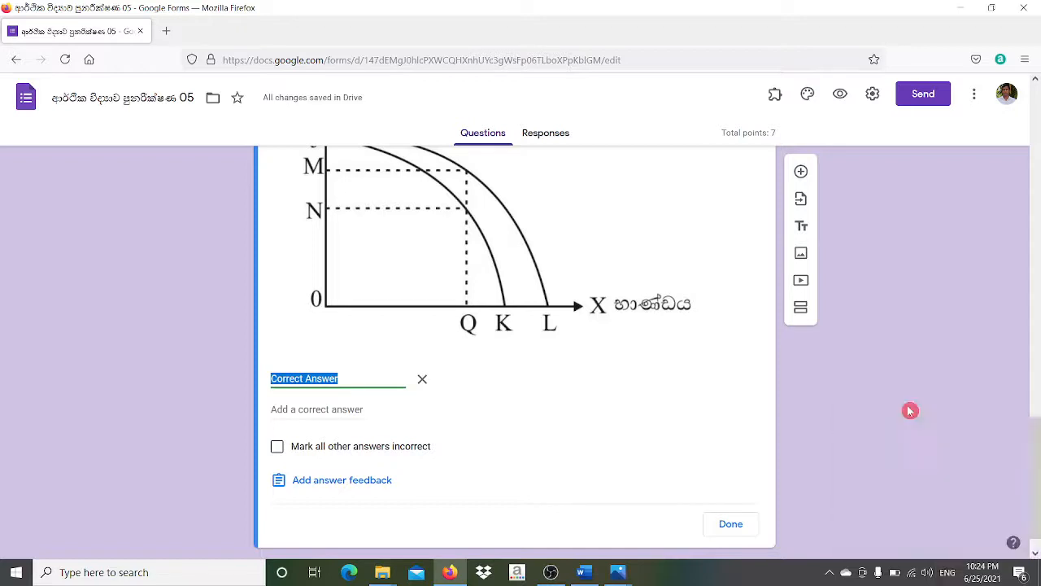
{"action": "type", "text": "MN"}
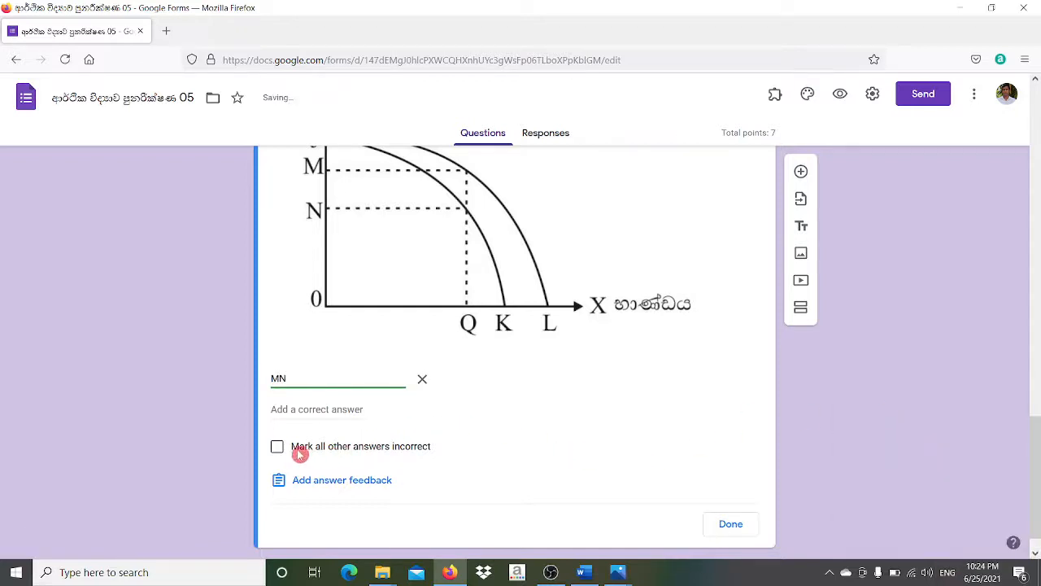
{"action": "left_click", "coordinate": [330, 453]}
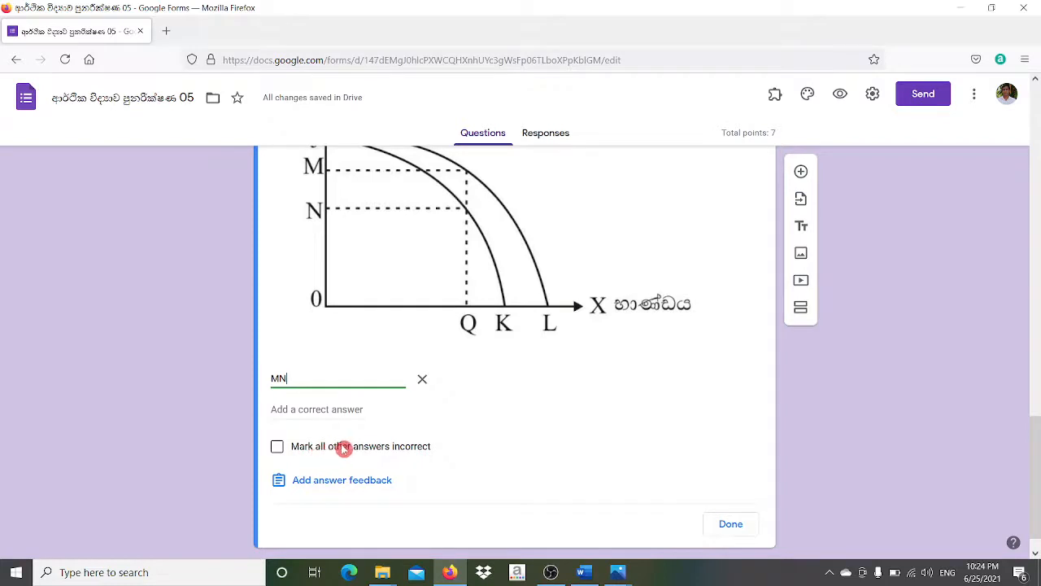
{"action": "left_click", "coordinate": [276, 447]}
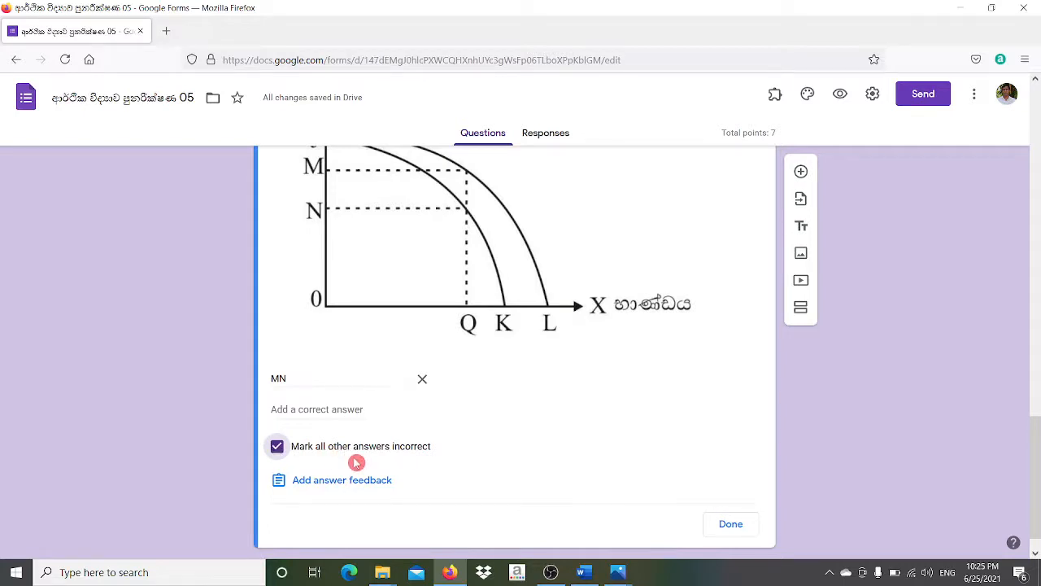
{"action": "left_click", "coordinate": [308, 409]}
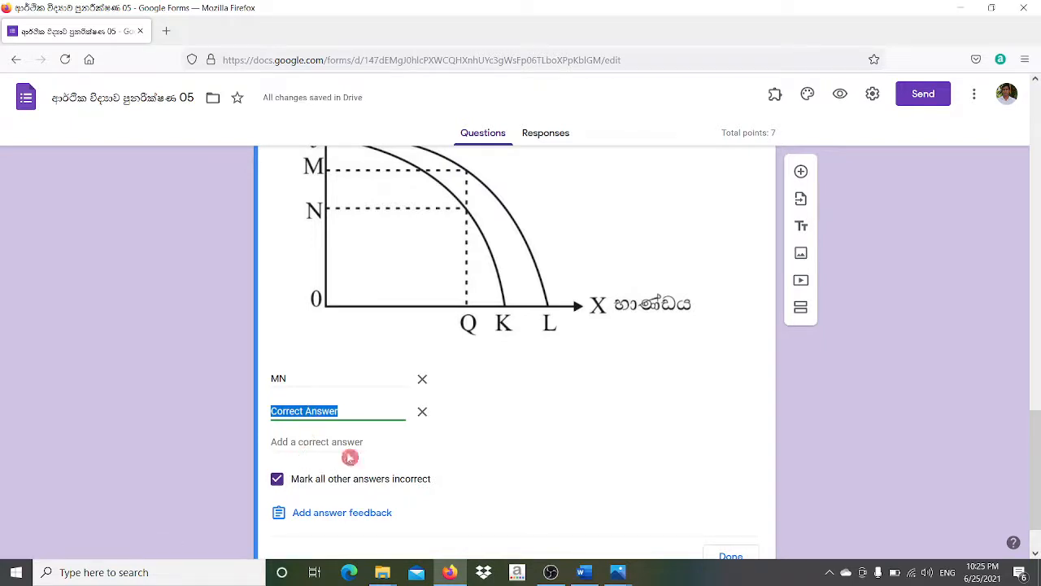
{"action": "left_click", "coordinate": [423, 411]}
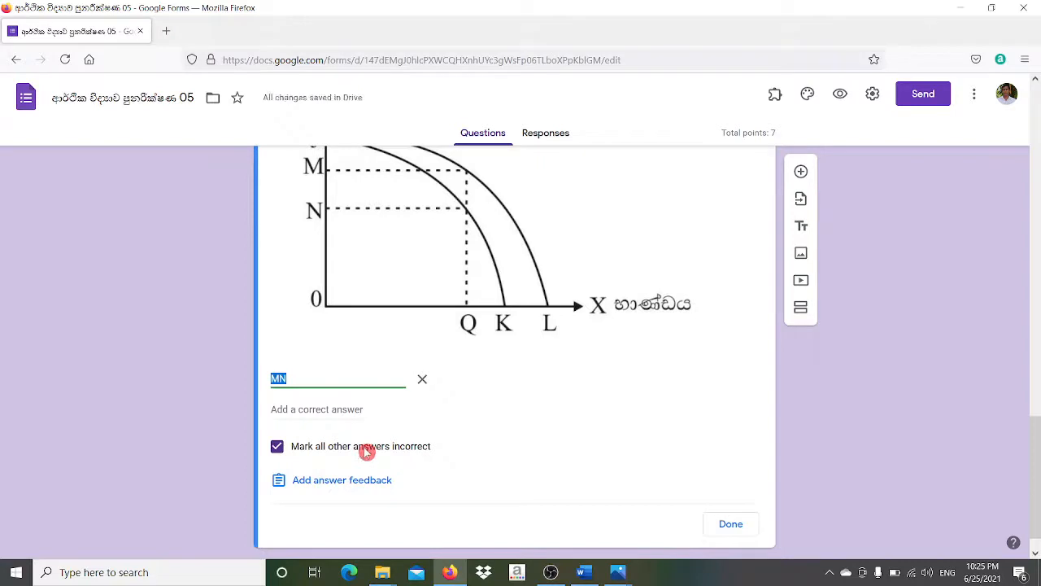
{"action": "left_click", "coordinate": [724, 524]}
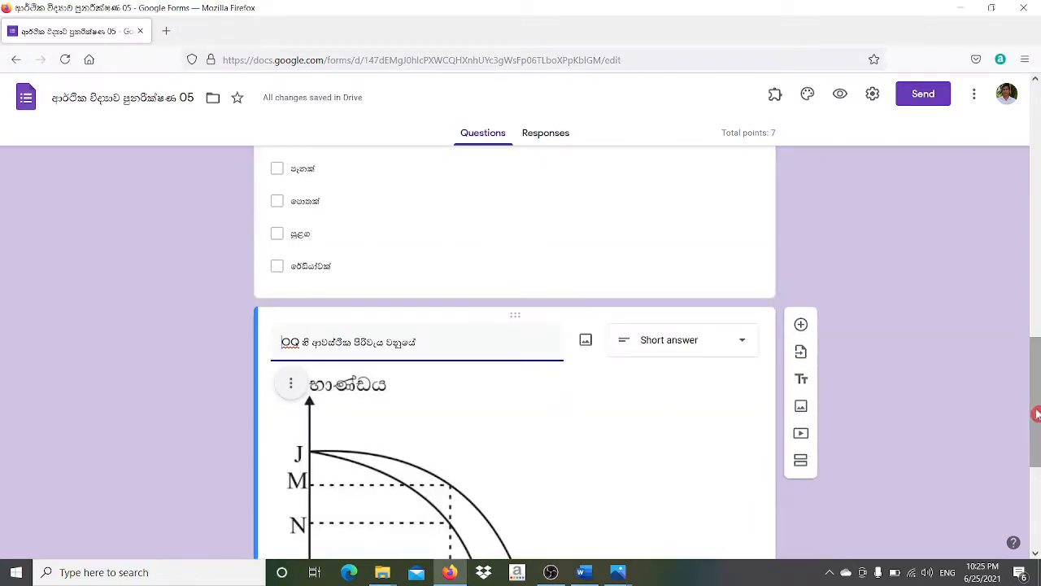
{"action": "left_click_drag", "start_coordinate": [1035, 414], "coordinate": [1036, 490]}
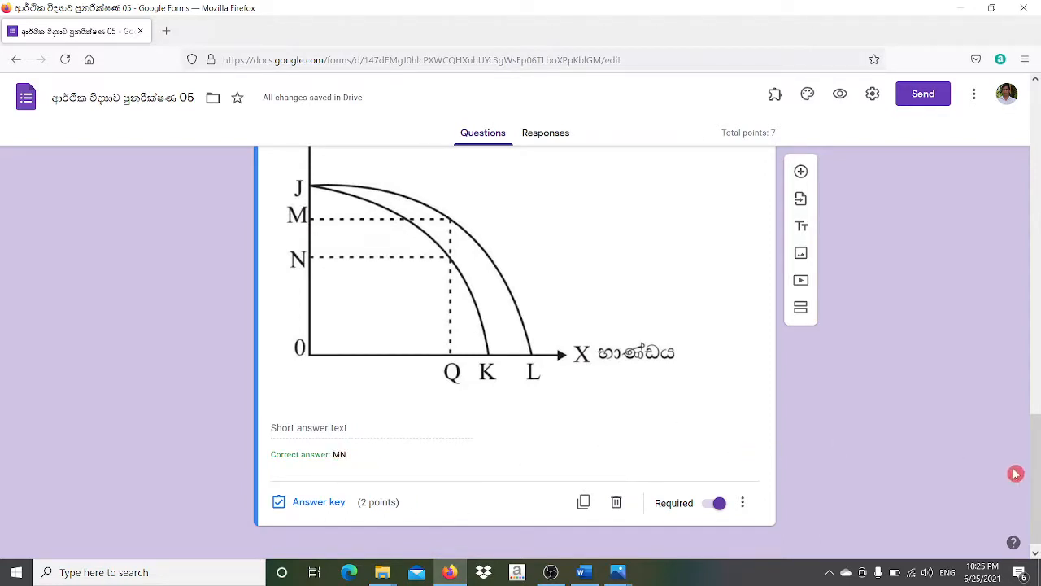
- Insert a new blank question right after the OQ graph question
{"action": "left_click_drag", "start_coordinate": [1037, 484], "coordinate": [1036, 505]}
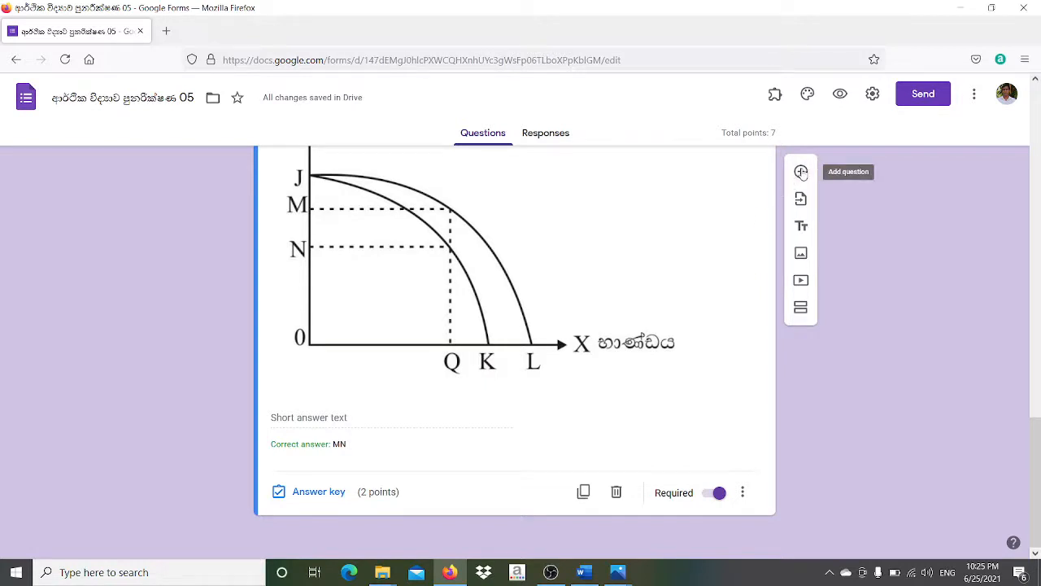
{"action": "left_click", "coordinate": [801, 171]}
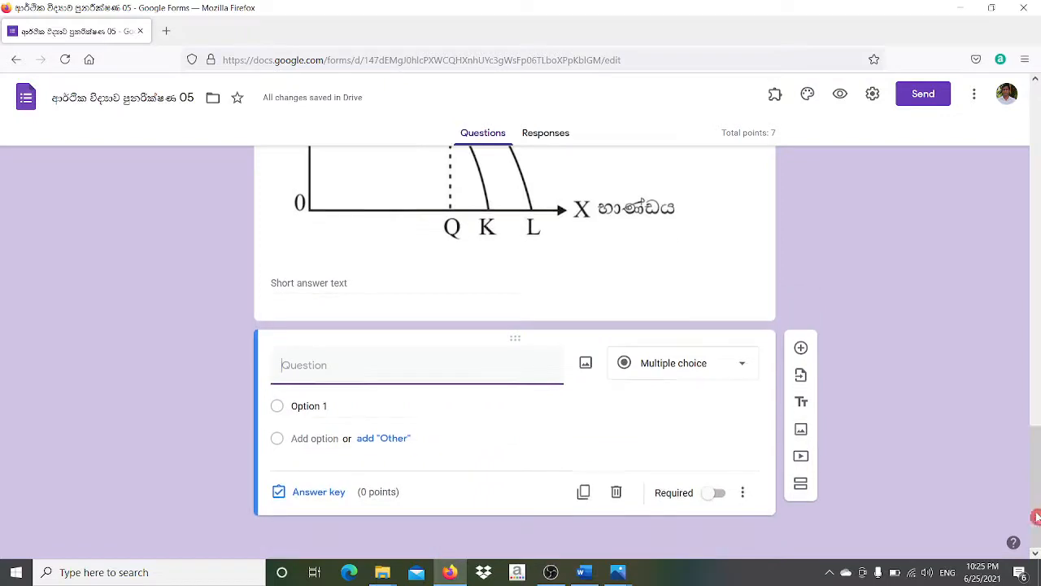
- Change the new question to File upload and allow respondents' files to go to Drive
{"action": "left_click", "coordinate": [742, 365]}
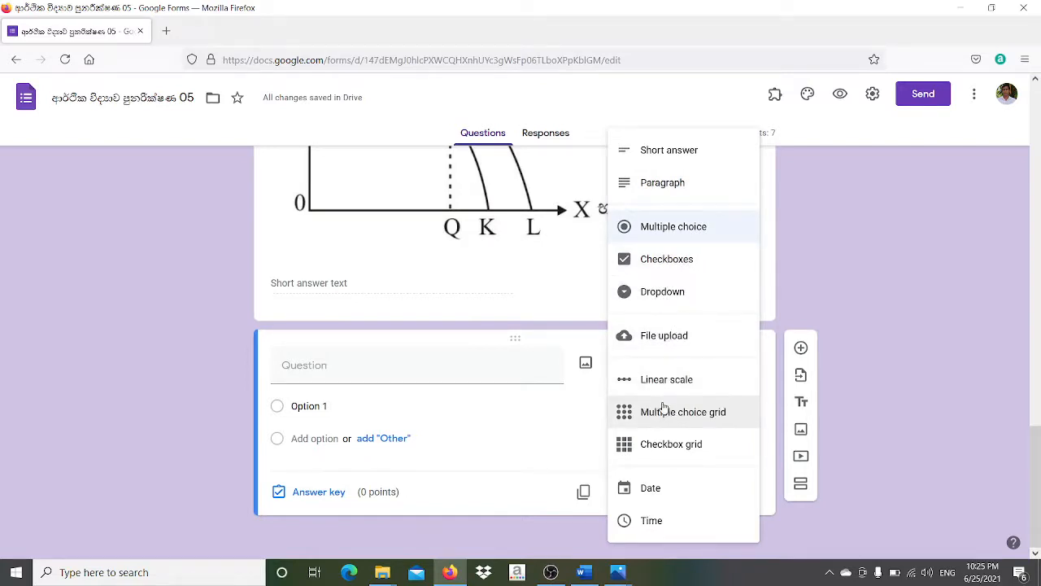
{"action": "left_click", "coordinate": [645, 335]}
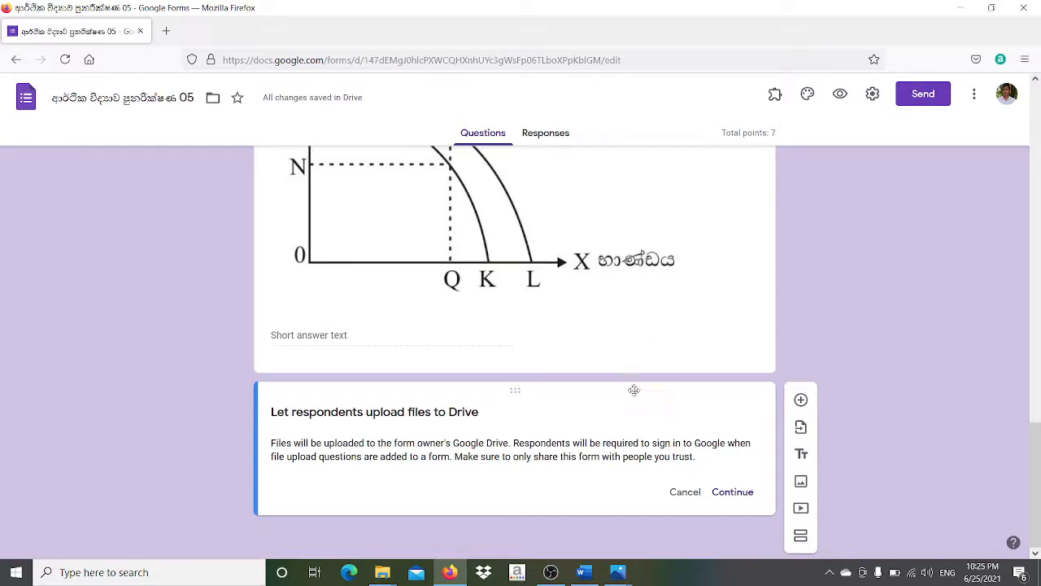
{"action": "left_click", "coordinate": [733, 493]}
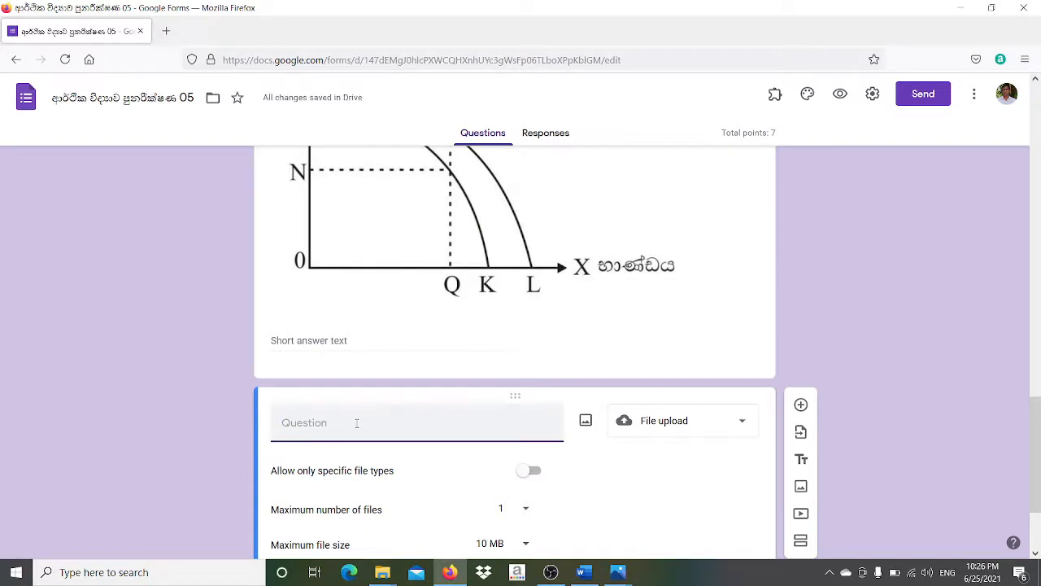
- Title the question 'ආර්ථික හාණ්ඩයක රයසටහනකි' in Sinhala
{"action": "type", "text": "wdra:sl"}
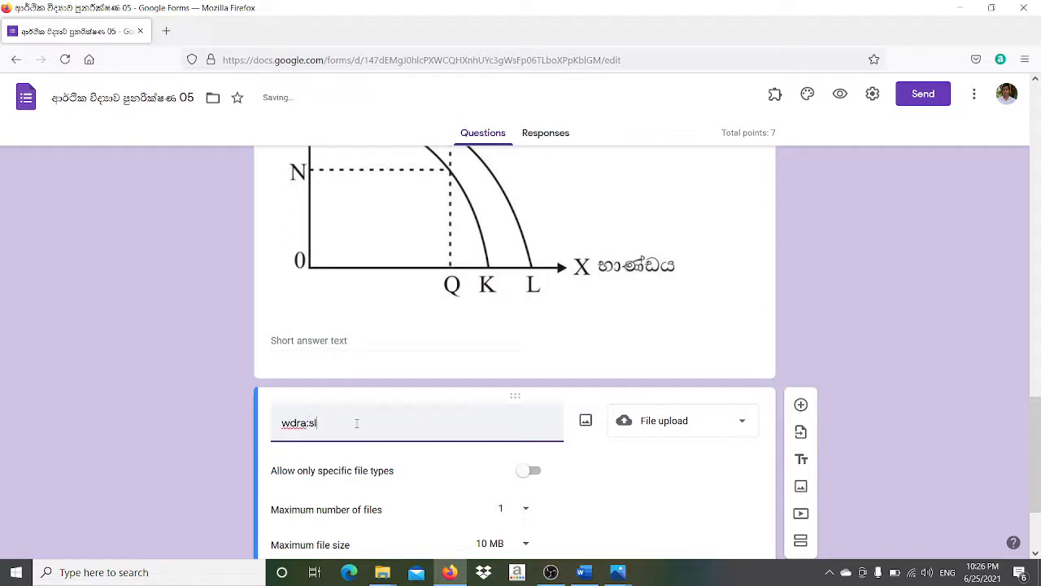
{"action": "key", "text": "BackSpace"}
{"action": "key", "text": "BackSpace"}
{"action": "key", "text": "BackSpace"}
{"action": "key", "text": "BackSpace"}
{"action": "key", "text": "BackSpace"}
{"action": "key", "text": "BackSpace"}
{"action": "key", "text": "BackSpace"}
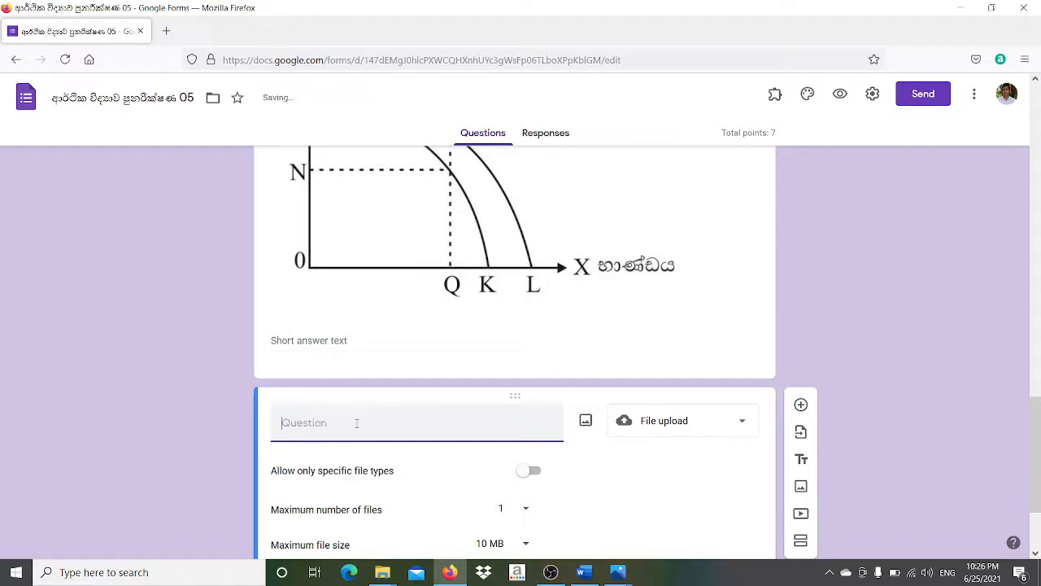
{"action": "left_click", "coordinate": [947, 572]}
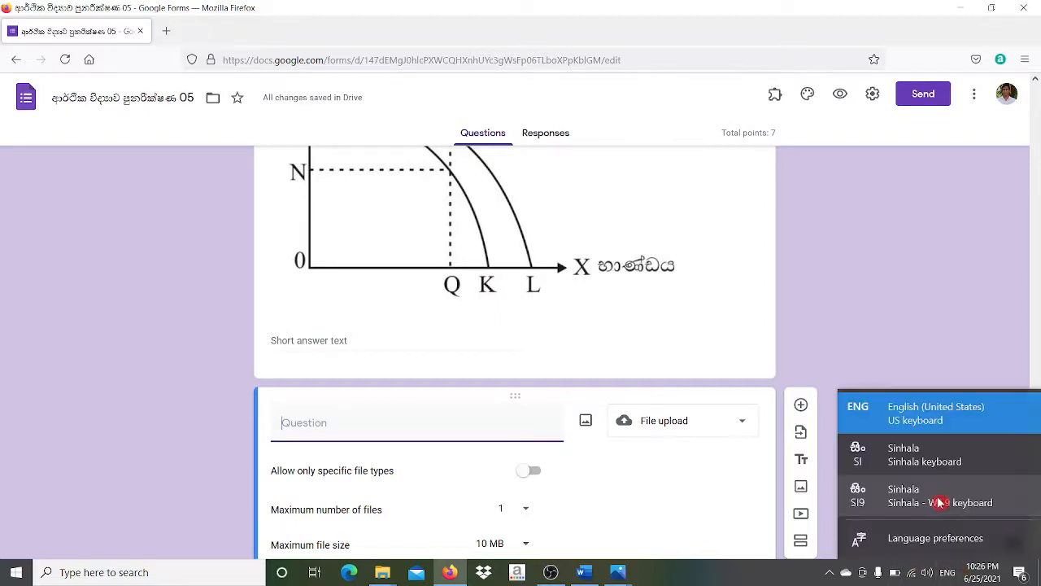
{"action": "left_click", "coordinate": [926, 452]}
{"action": "type", "text": "ආර්"}
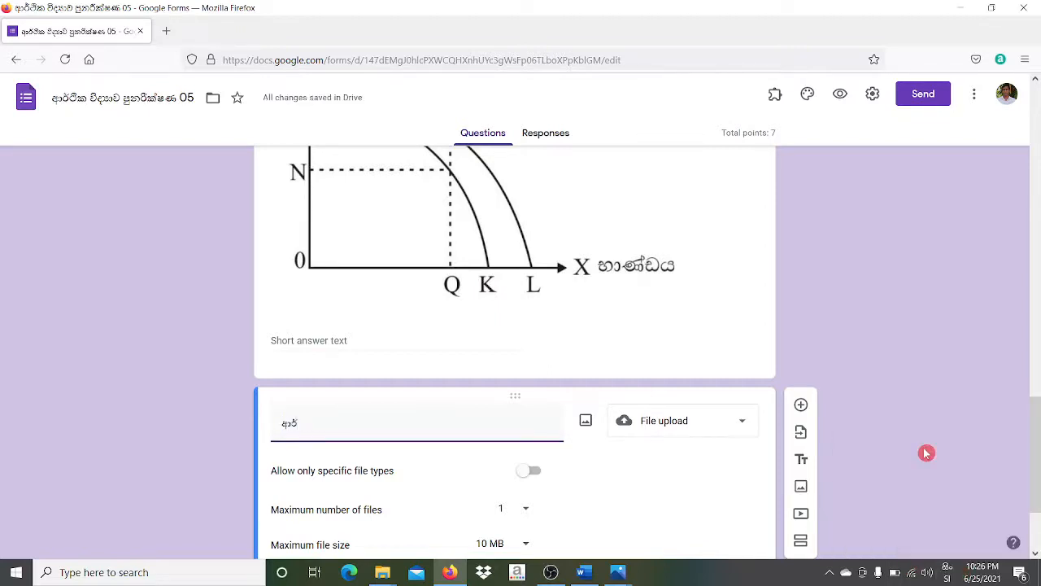
{"action": "type", "text": "ථික හාණ්ඩයක"}
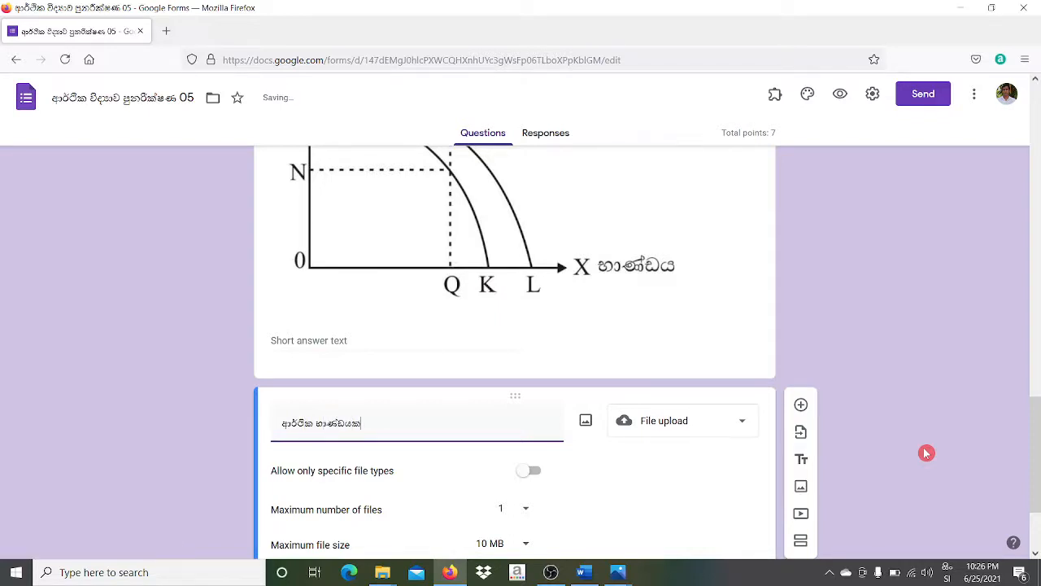
{"action": "type", "text": " රයසටහනකි"}
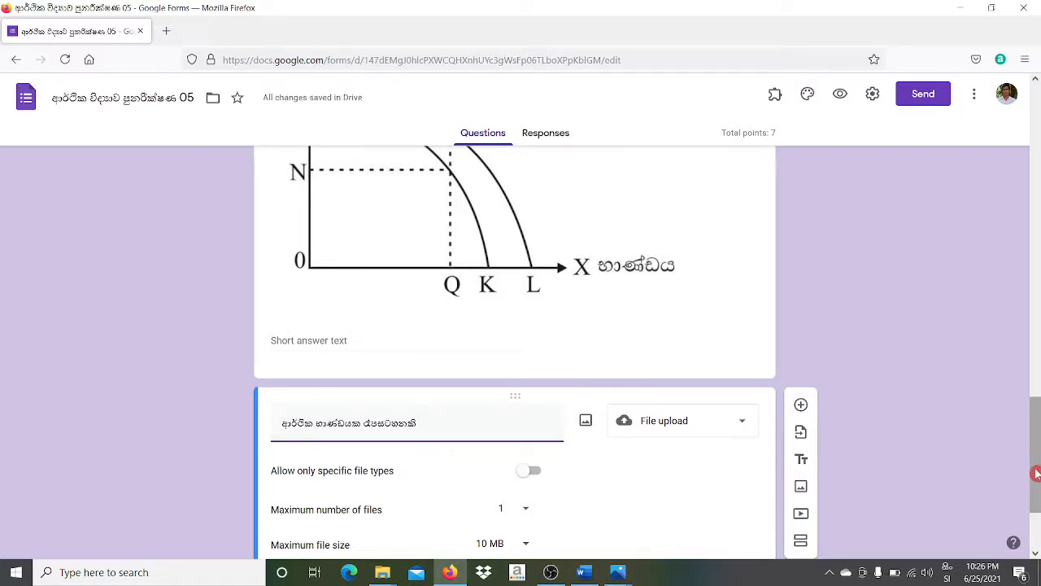
{"action": "scroll", "coordinate": [1037, 474], "scroll_direction": "down", "scroll_amount": 3}
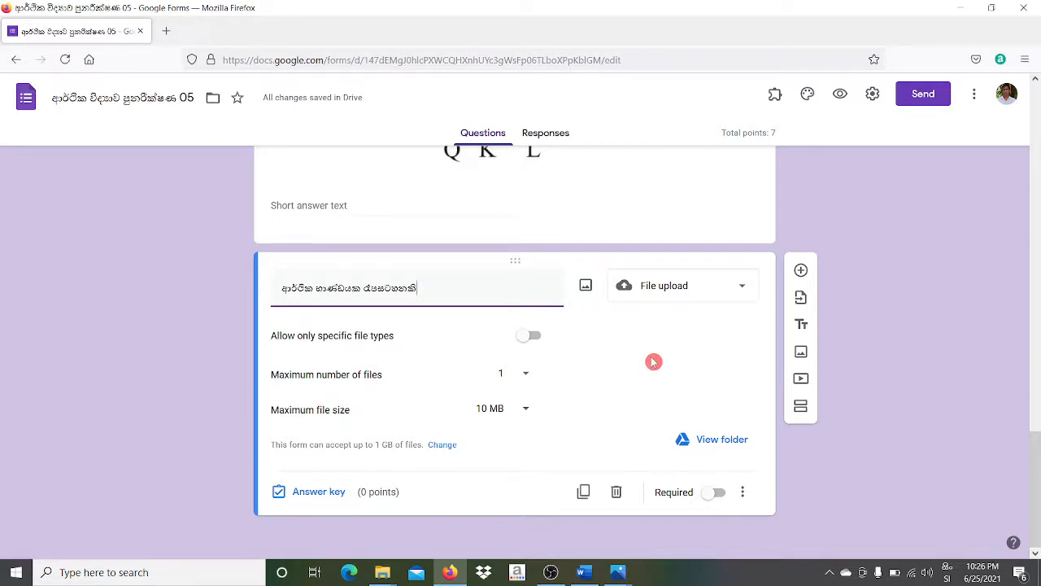
- Allow only Document, Spreadsheet, PDF and Video file types for uploads
{"action": "left_click", "coordinate": [527, 339]}
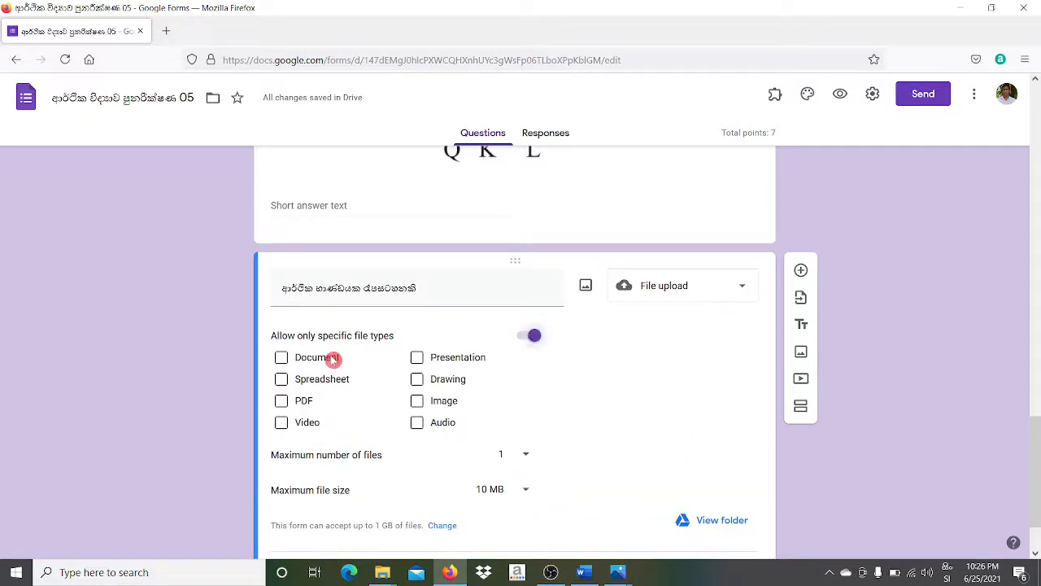
{"action": "left_click", "coordinate": [282, 359]}
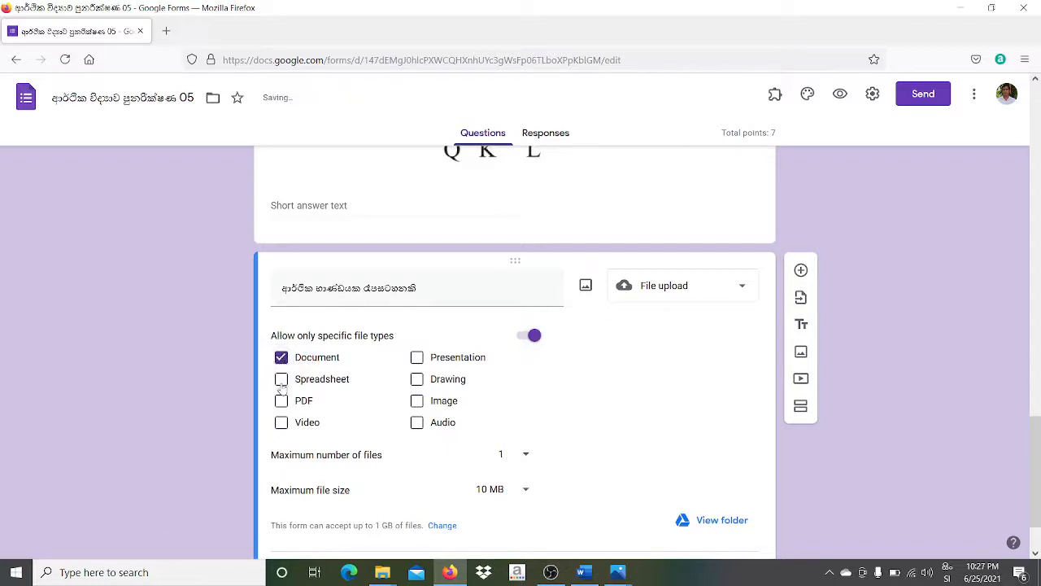
{"action": "left_click", "coordinate": [281, 380]}
{"action": "left_click", "coordinate": [282, 400]}
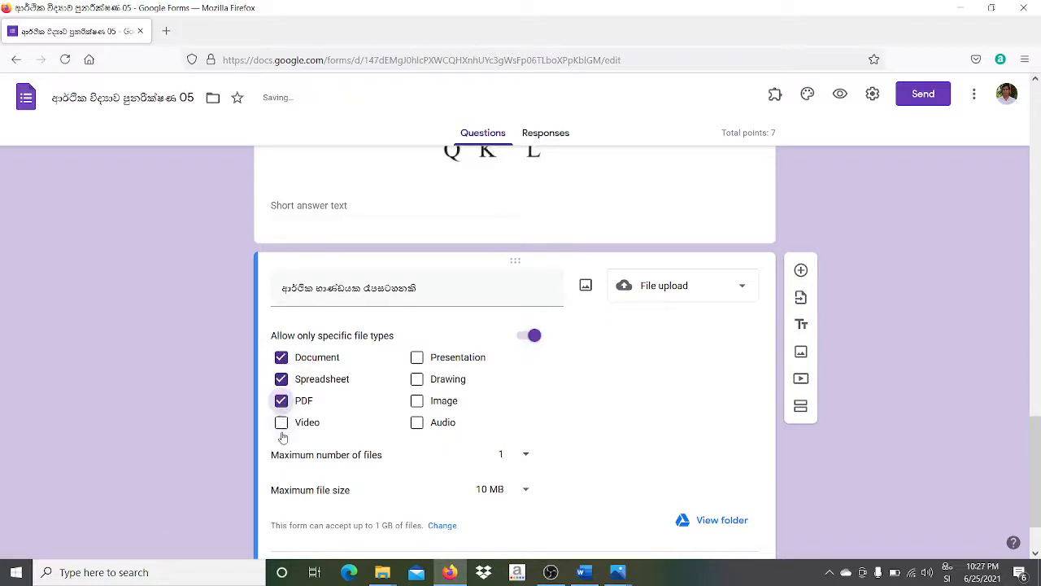
{"action": "left_click", "coordinate": [281, 424]}
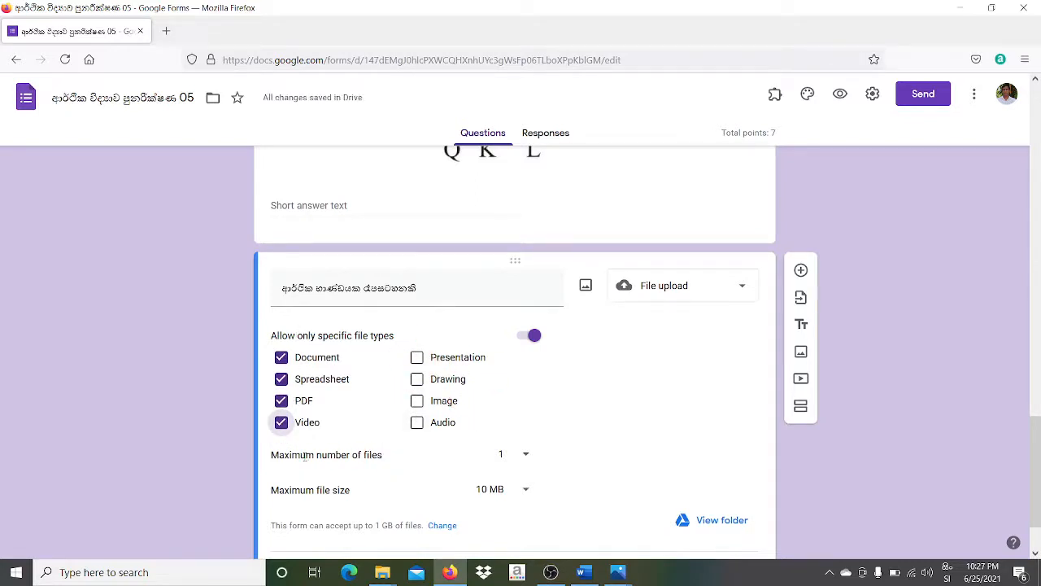
- Keep the maximum number of files at 1 and cap the file size at 1 MB
{"action": "left_click", "coordinate": [525, 457]}
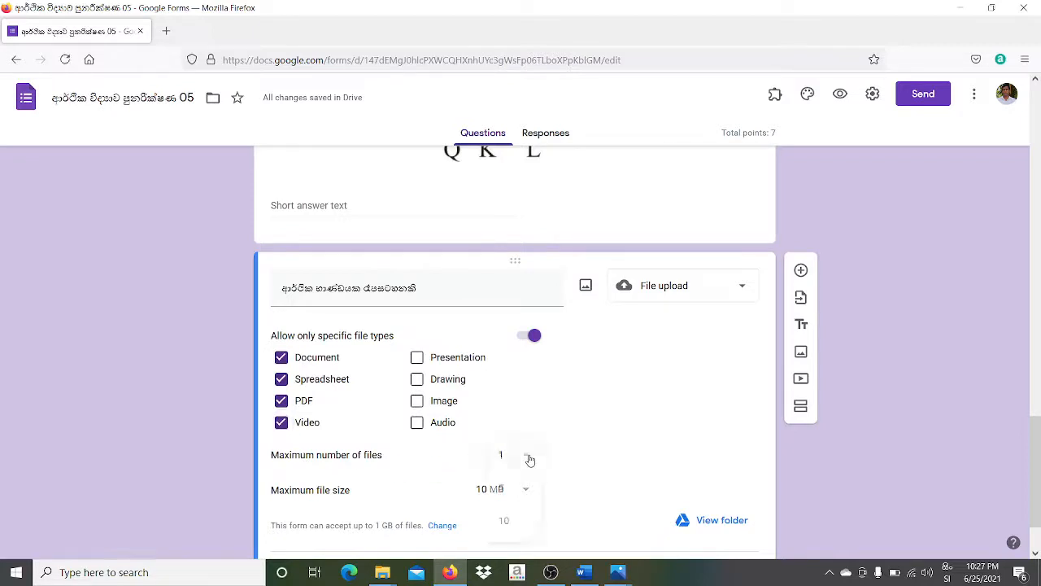
{"action": "left_click", "coordinate": [530, 457]}
{"action": "left_click", "coordinate": [527, 457]}
{"action": "left_click", "coordinate": [510, 459]}
{"action": "left_click", "coordinate": [527, 492]}
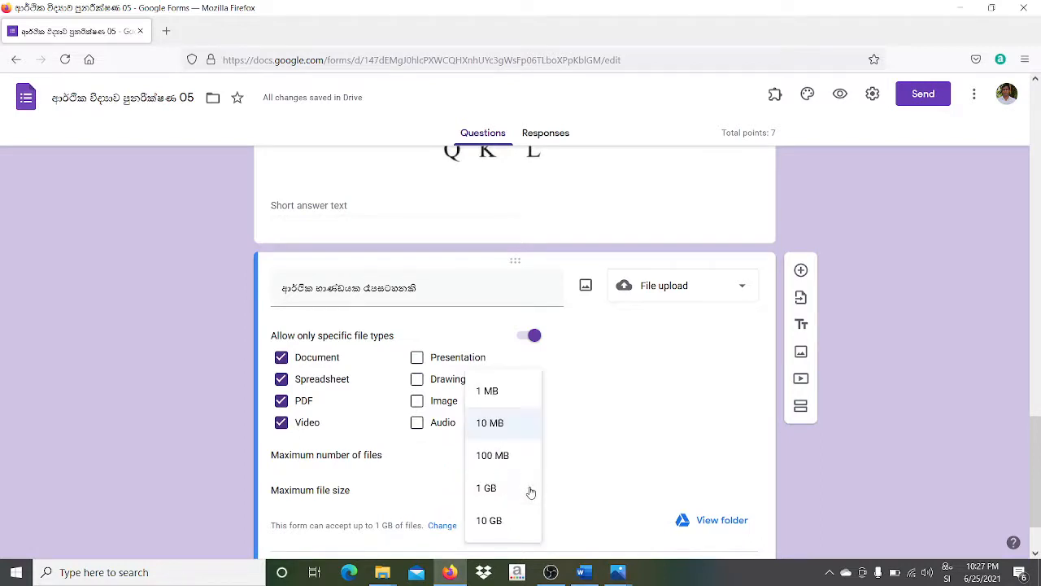
{"action": "left_click", "coordinate": [505, 390]}
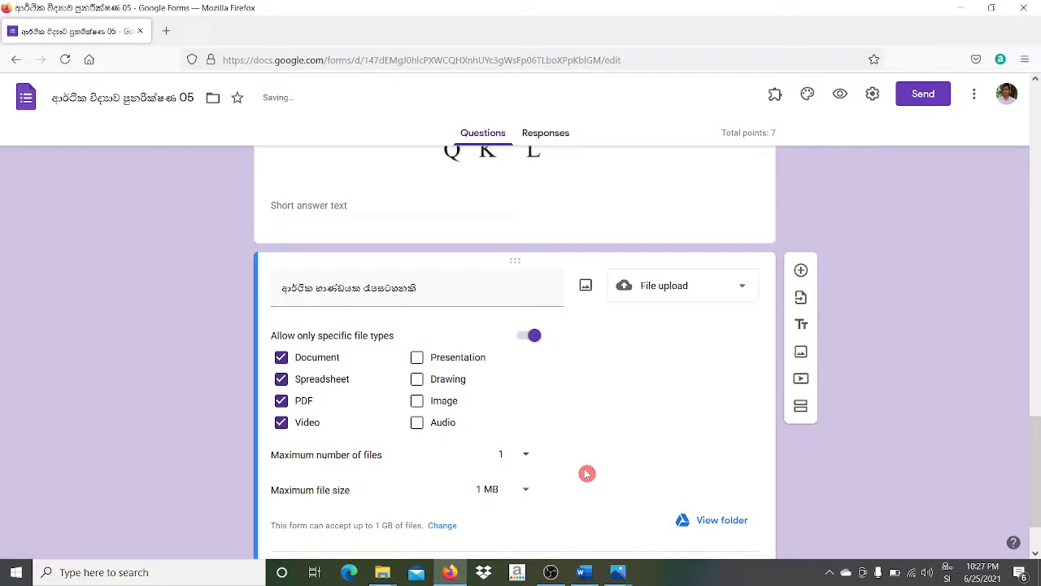
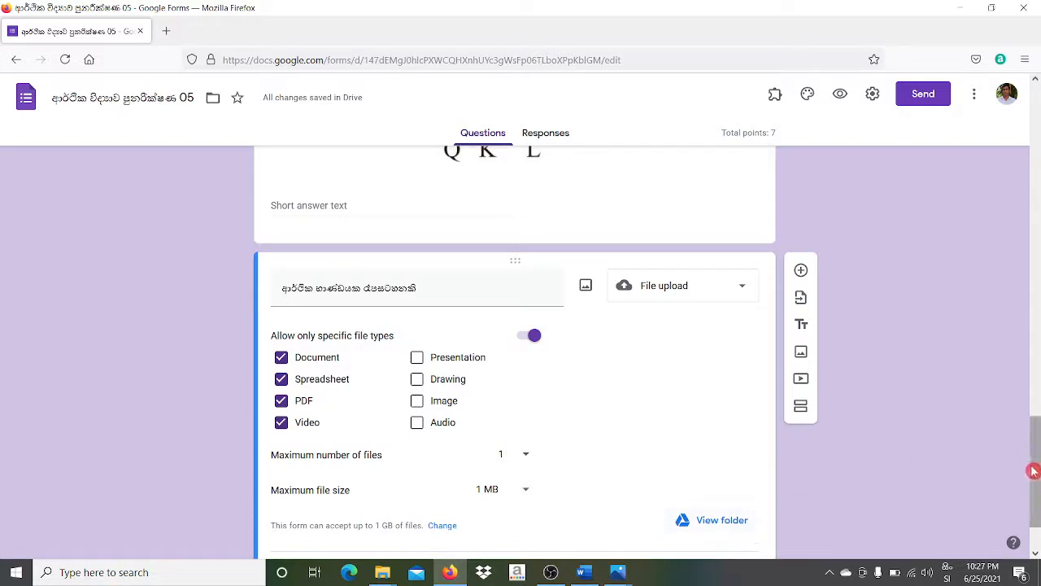
- Add a new question below the file upload item and make it a Linear scale
{"action": "scroll", "coordinate": [1033, 482], "scroll_direction": "down", "scroll_amount": 1}
{"action": "scroll", "coordinate": [1034, 482], "scroll_direction": "down", "scroll_amount": 1}
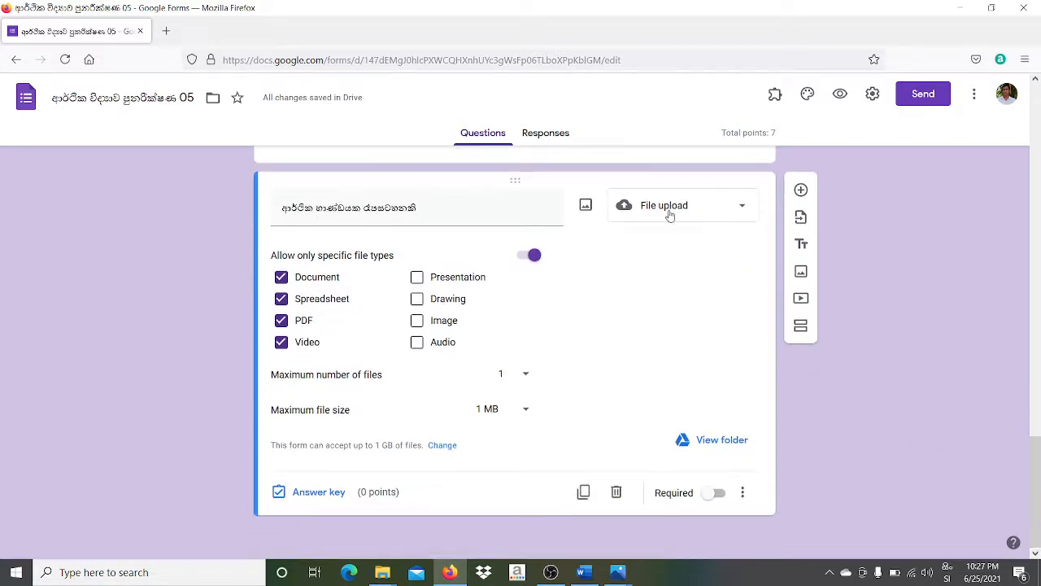
{"action": "left_click", "coordinate": [659, 264]}
{"action": "left_click", "coordinate": [800, 190]}
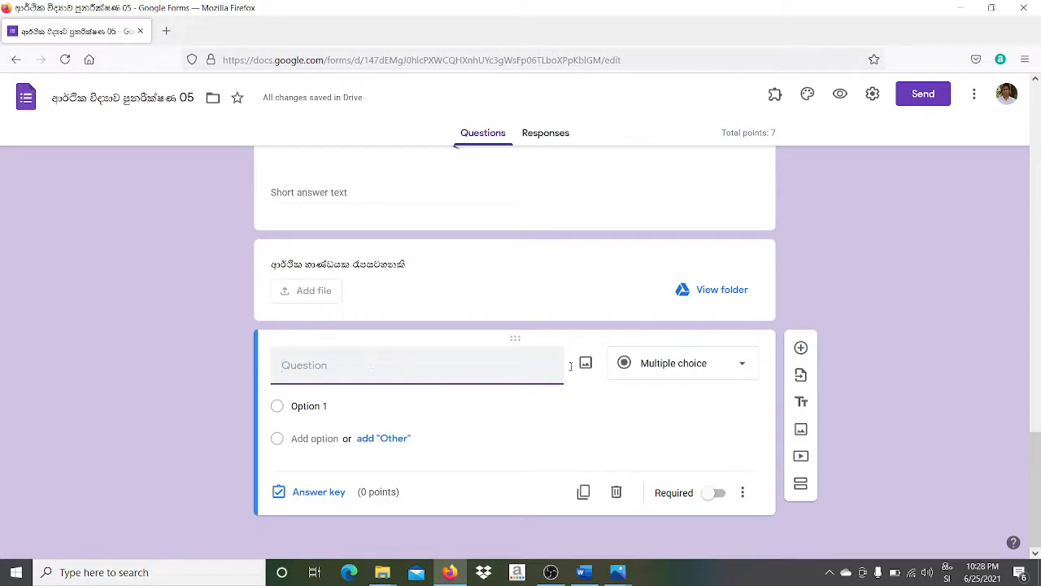
{"action": "left_click", "coordinate": [742, 364]}
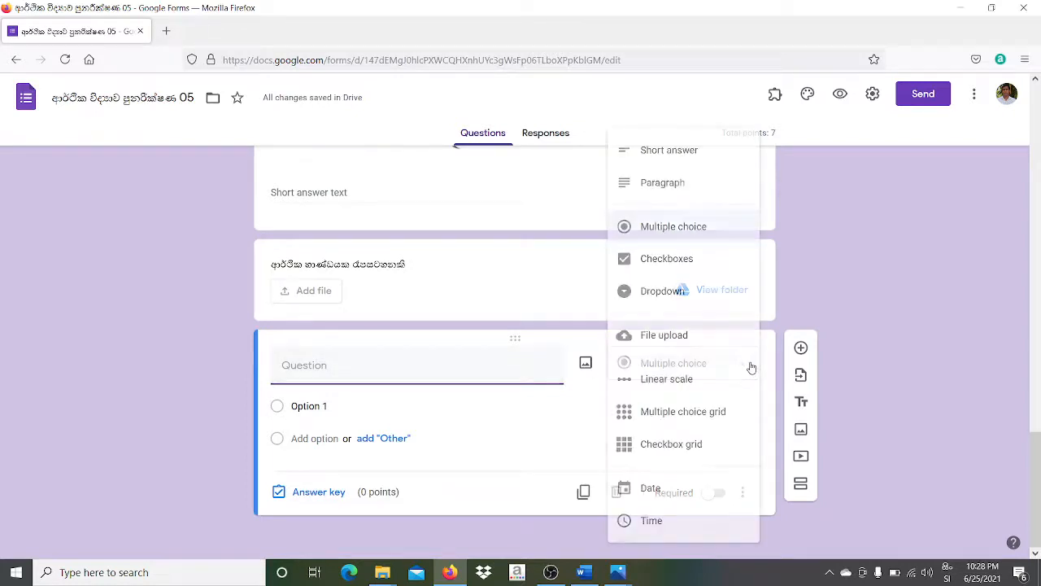
{"action": "left_click", "coordinate": [682, 380]}
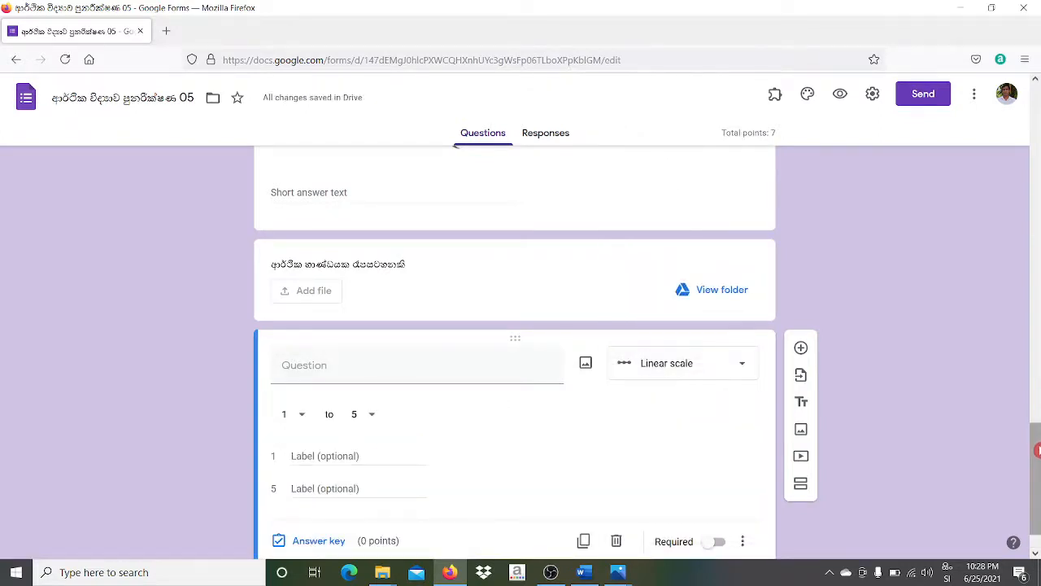
- Title the 1-to-5 scale question 'භාණ්ඩය පිළිබඳ ඔබගේ අදහස' in Sinhala
{"action": "left_click_drag", "start_coordinate": [1038, 440], "coordinate": [1037, 505]}
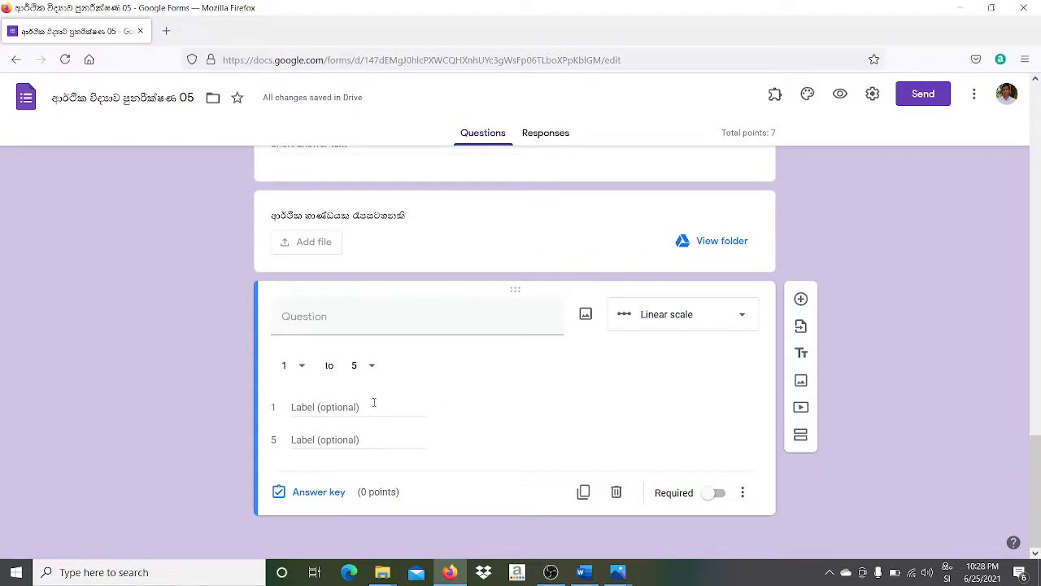
{"action": "left_click", "coordinate": [322, 316]}
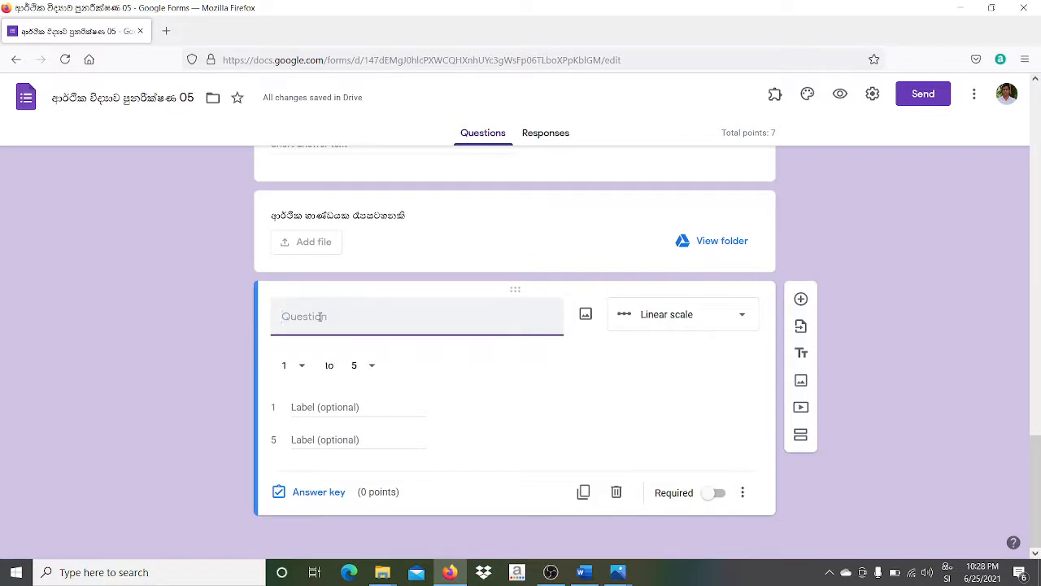
{"action": "type", "text": "ස"}
{"action": "key", "text": "BackSpace"}
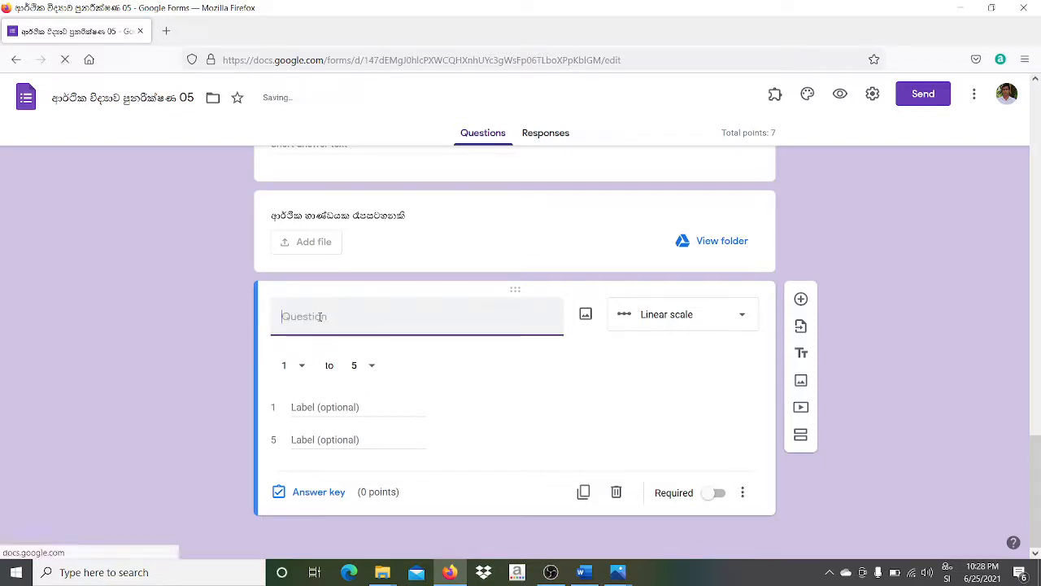
{"action": "type", "text": "හාණ්"}
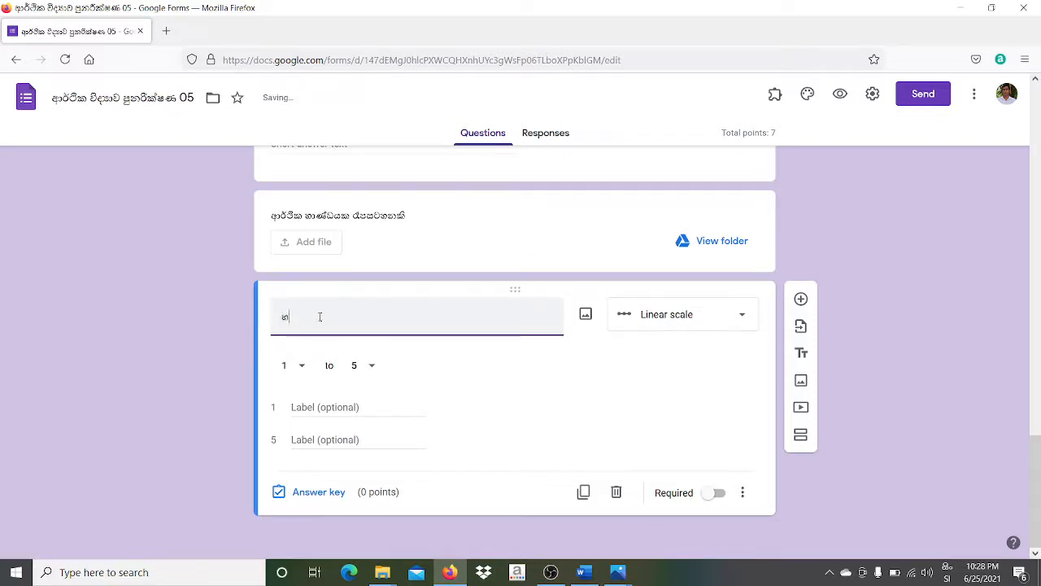
{"action": "type", "text": "ඩයළෙ"}
{"action": "type", "text": "ිබඳ"}
{"action": "type", "text": " ඔබගේ "}
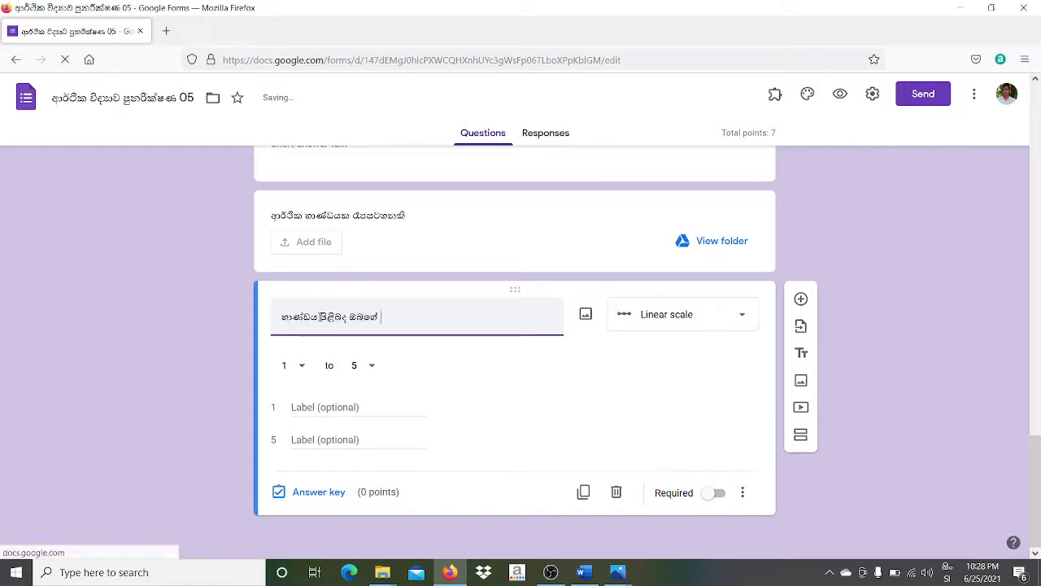
{"action": "type", "text": "අදහස"}
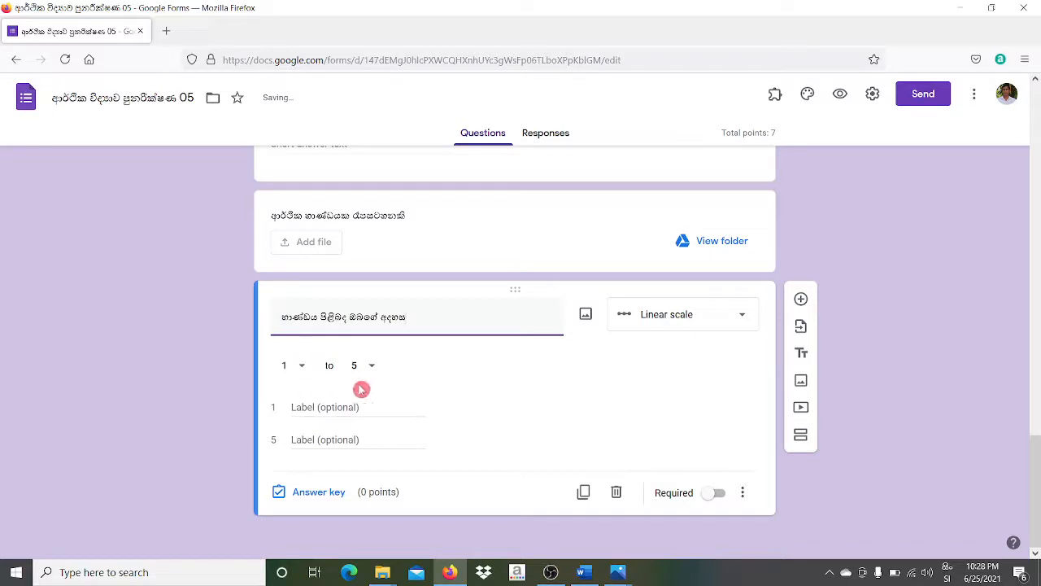
{"action": "left_click", "coordinate": [317, 407]}
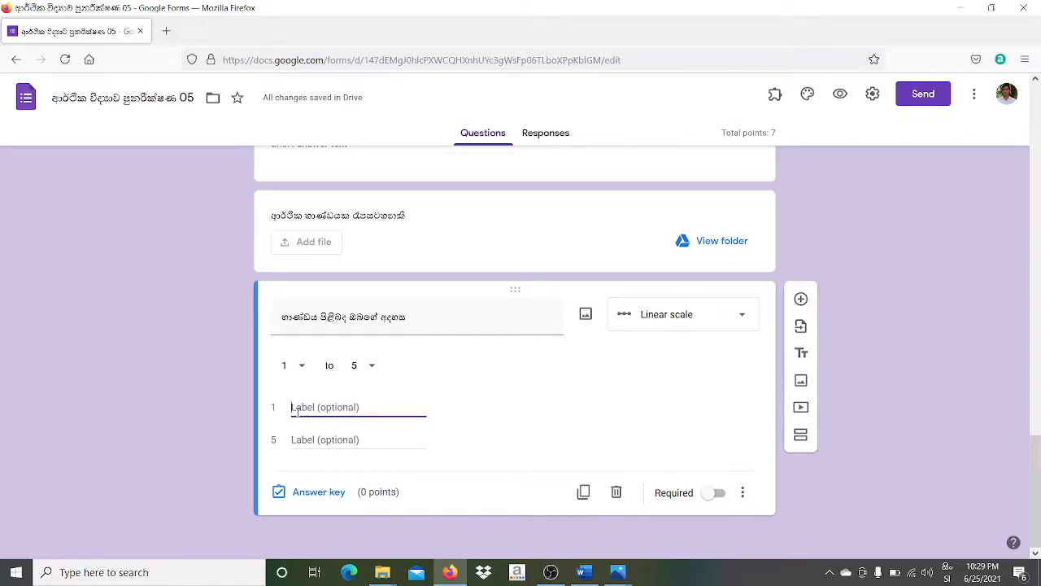
- Label scale end 1 'ඉතා දුර්වලය' and end 5 'ඉතා කතුටුදායකයි'
{"action": "type", "text": "දුව"}
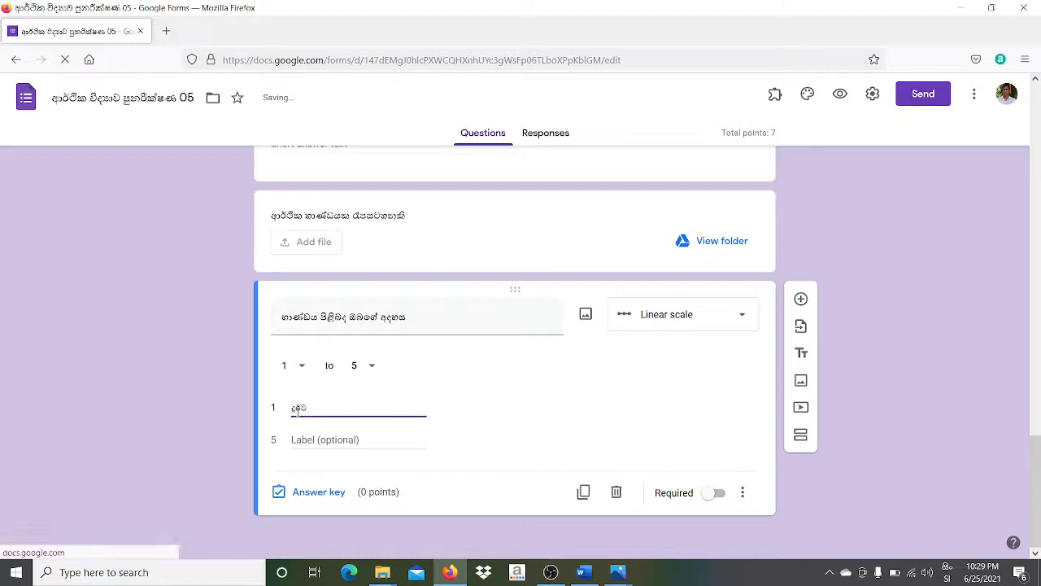
{"action": "type", "text": "ලය"}
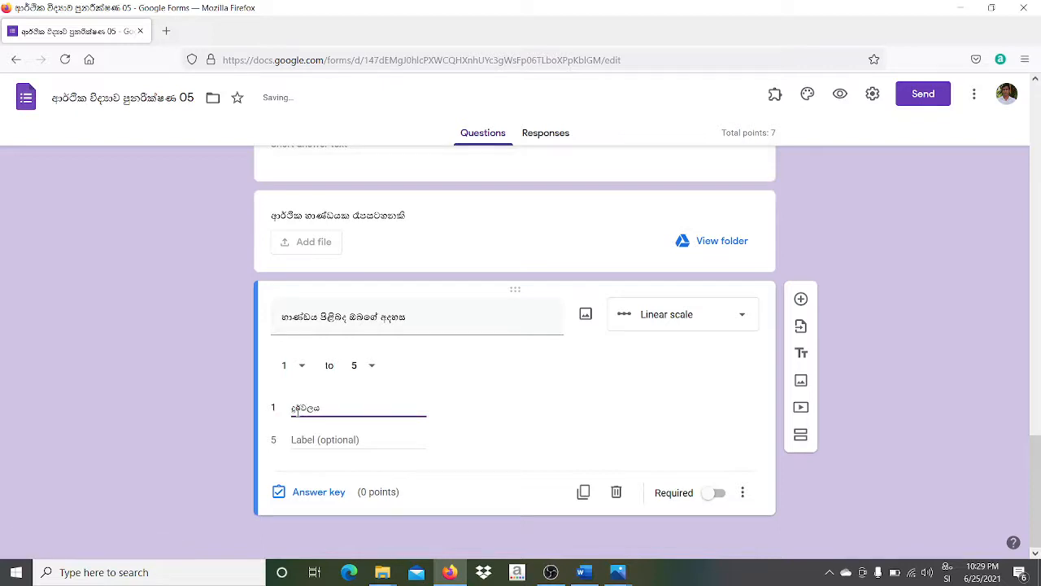
{"action": "left_click", "coordinate": [293, 411]}
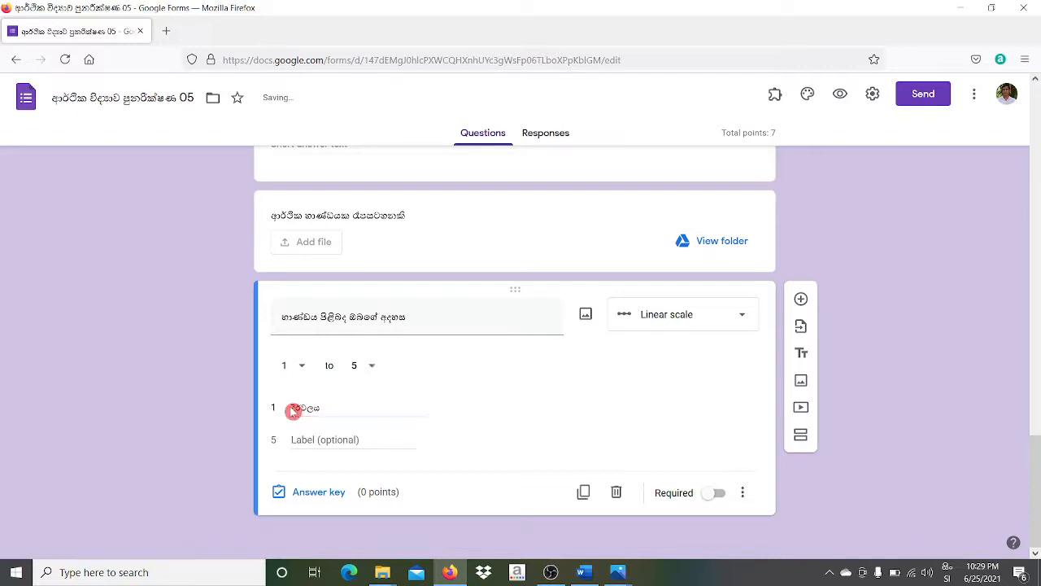
{"action": "double_click", "coordinate": [293, 411]}
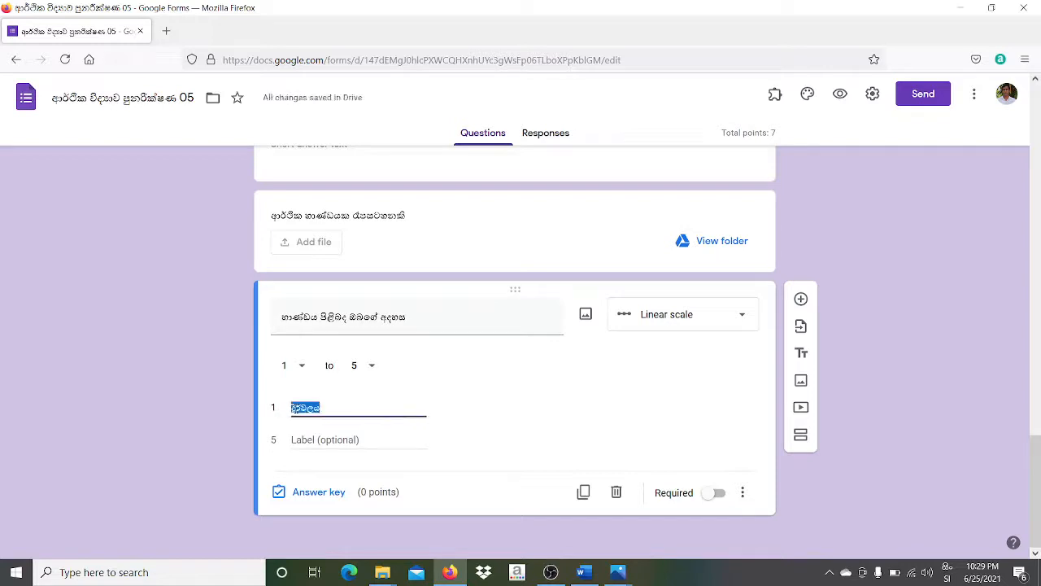
{"action": "type", "text": "ඉතා"}
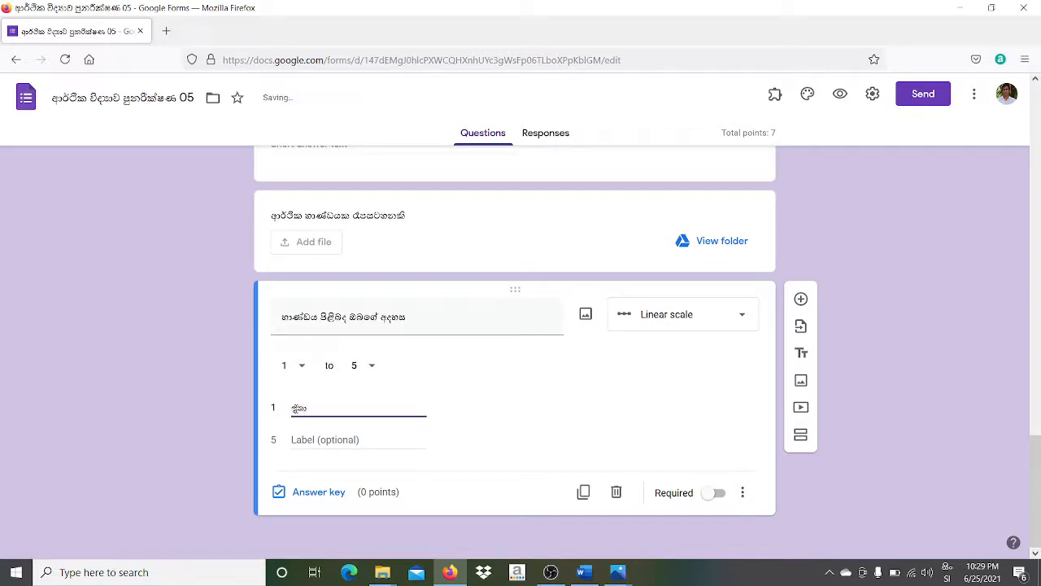
{"action": "type", "text": " දුර්වලයි"}
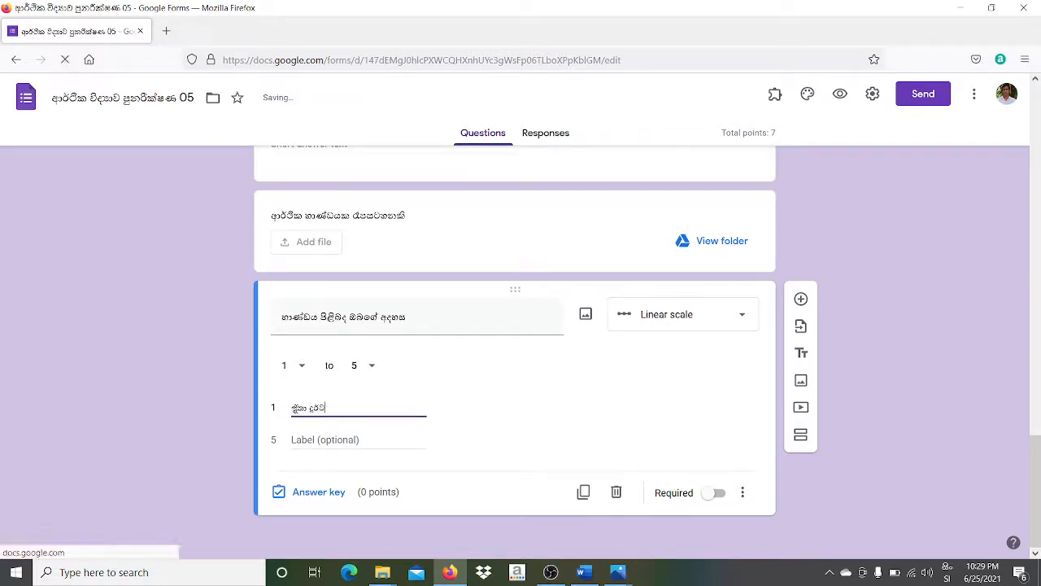
{"action": "left_click", "coordinate": [297, 436]}
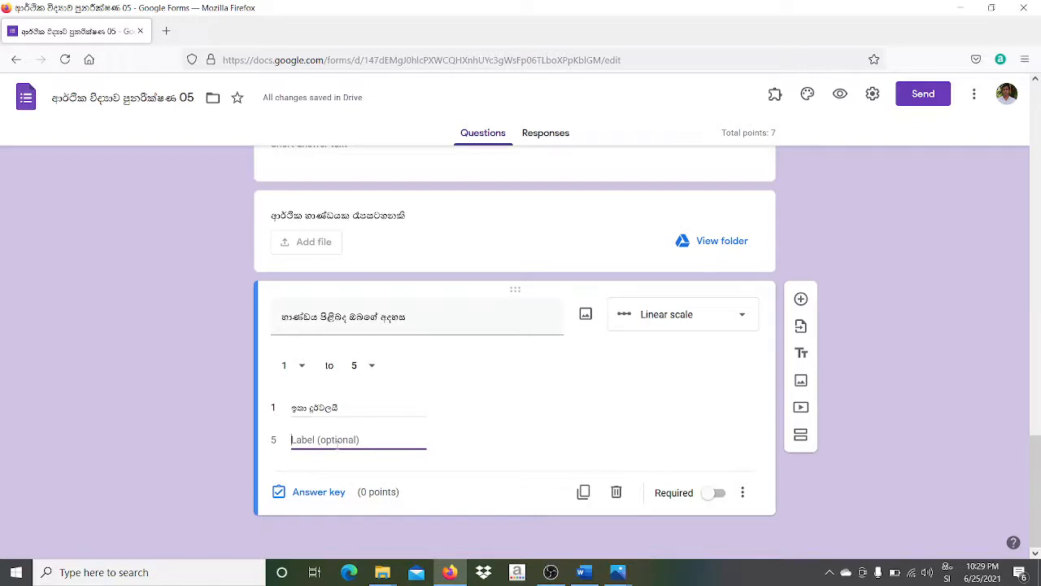
{"action": "type", "text": "ඉතා ක"}
{"action": "type", "text": "තුටුද"}
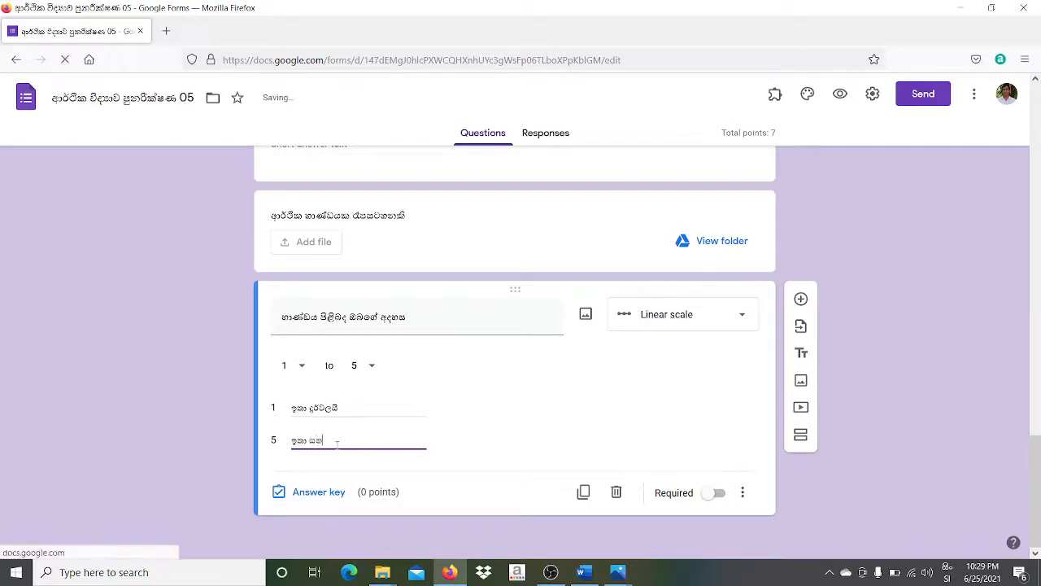
{"action": "type", "text": "ායකයි"}
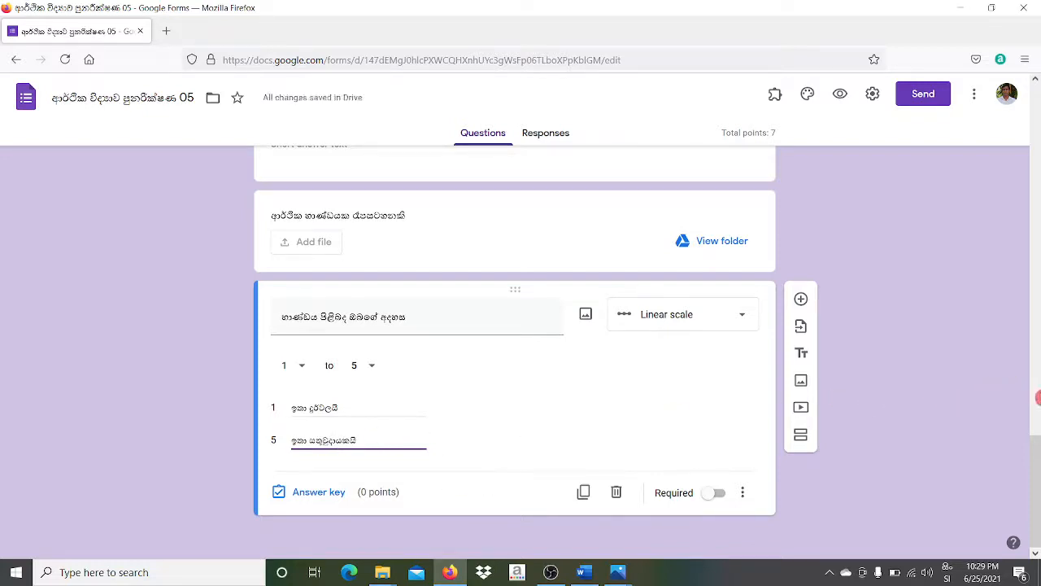
{"action": "scroll", "coordinate": [1039, 398], "scroll_direction": "up", "scroll_amount": 5}
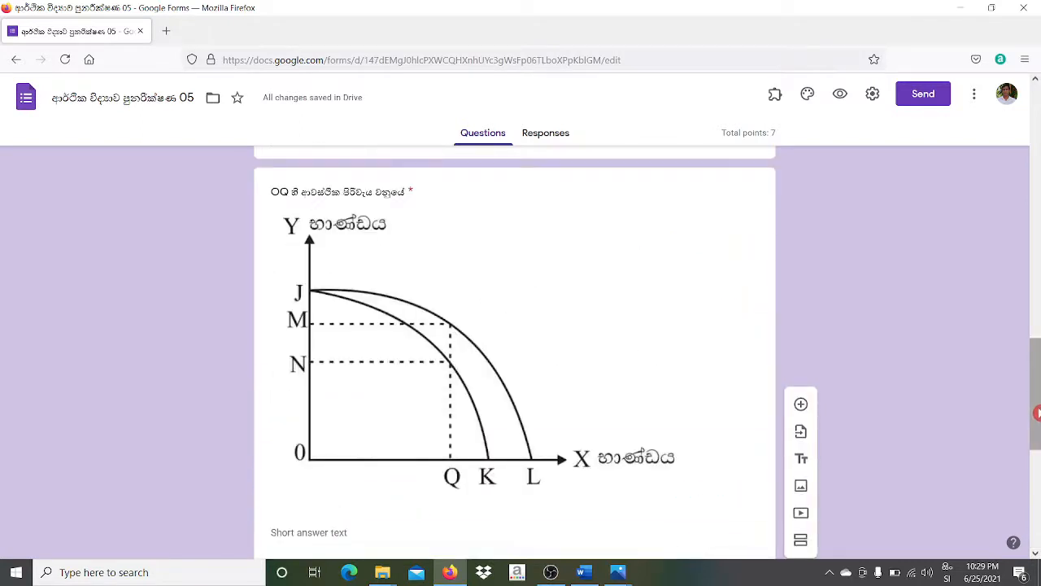
{"action": "scroll", "coordinate": [1035, 411], "scroll_direction": "down", "scroll_amount": 5}
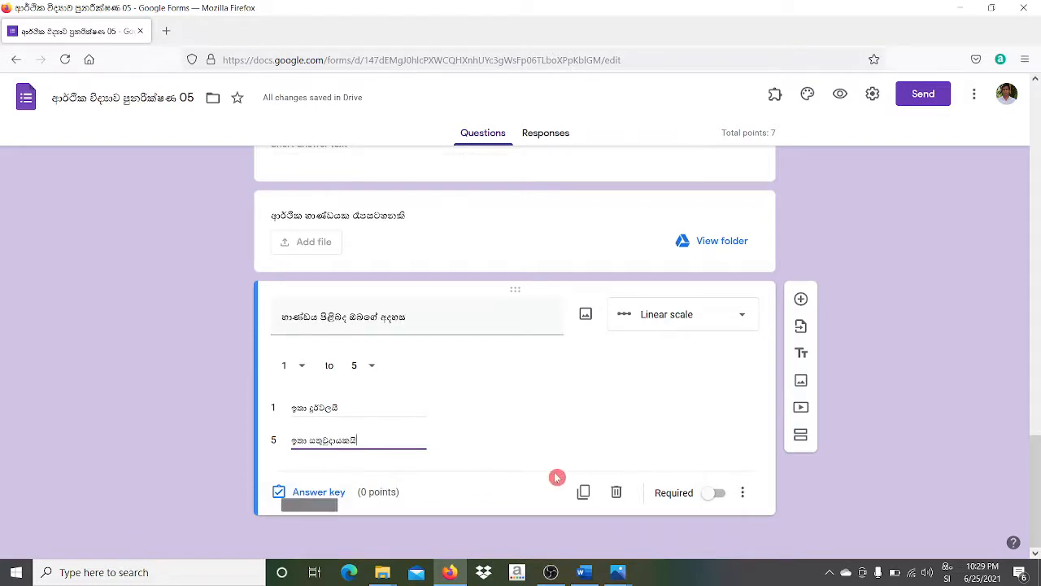
- Make the scale question required and worth 2 points, raising the quiz total to 9
{"action": "left_click", "coordinate": [715, 494]}
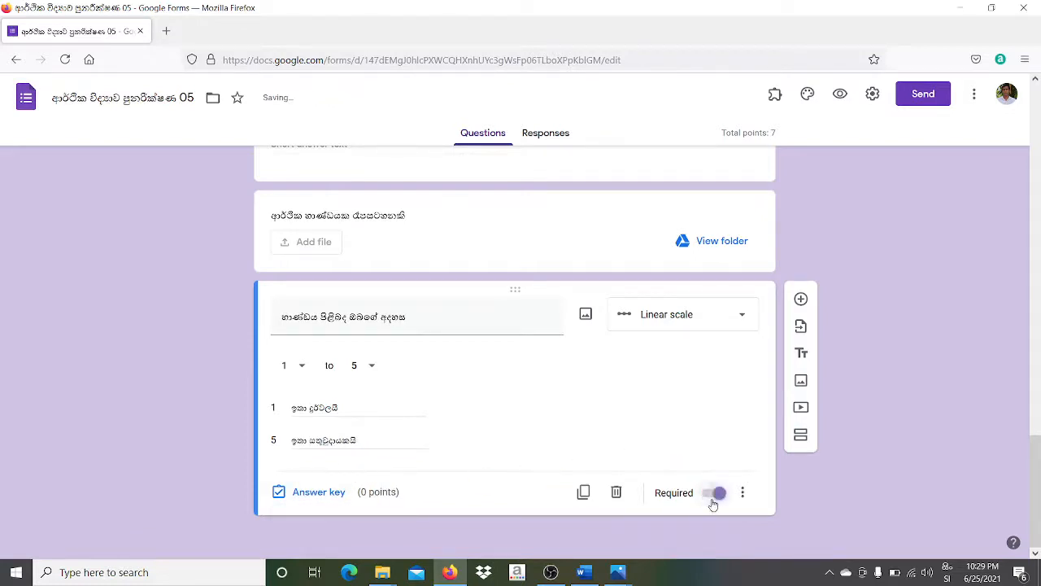
{"action": "left_click", "coordinate": [337, 491]}
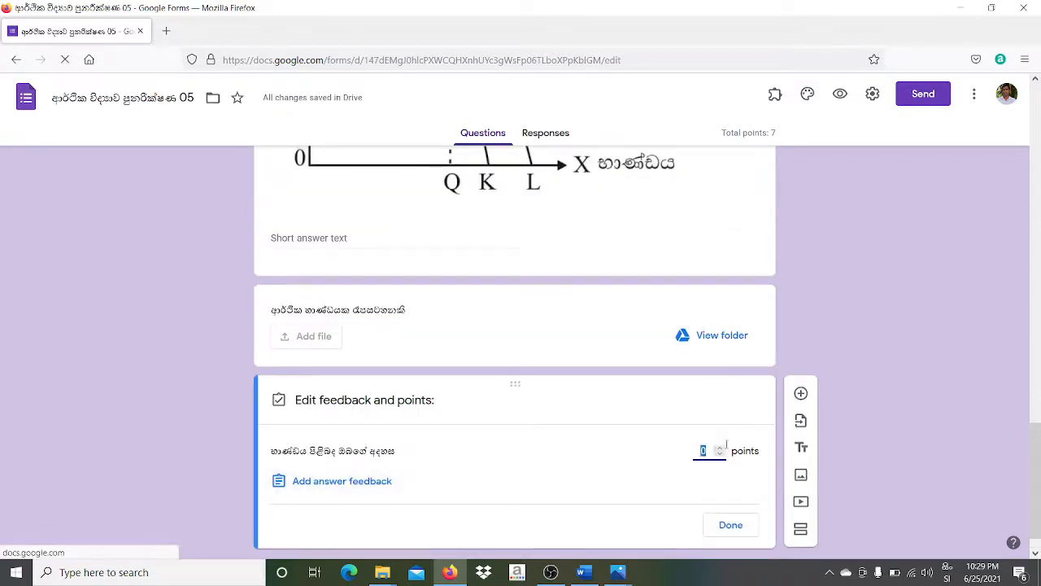
{"action": "left_click", "coordinate": [724, 448]}
{"action": "left_click", "coordinate": [725, 448]}
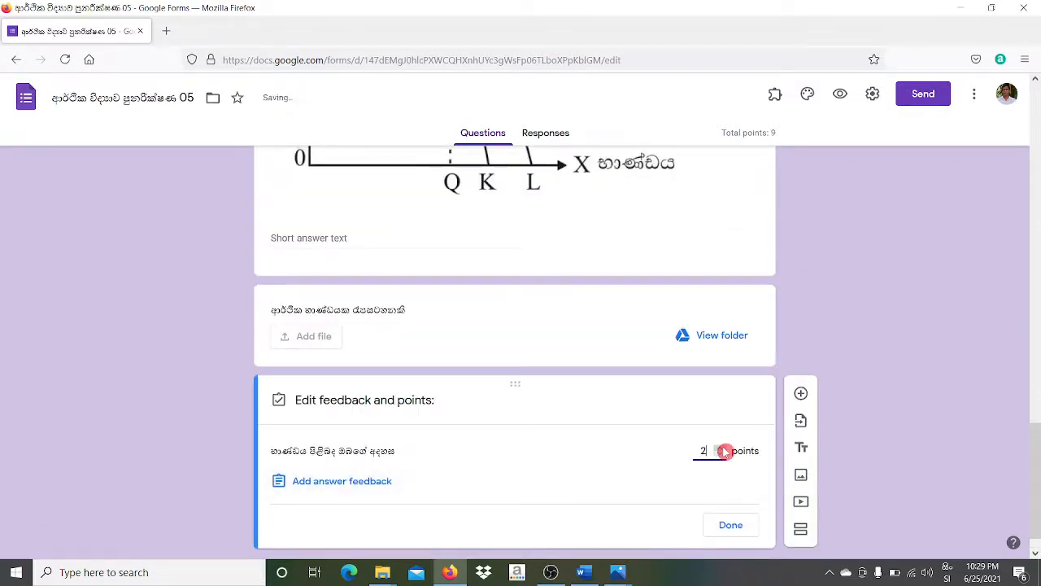
{"action": "left_click_drag", "start_coordinate": [1038, 437], "coordinate": [1040, 537]}
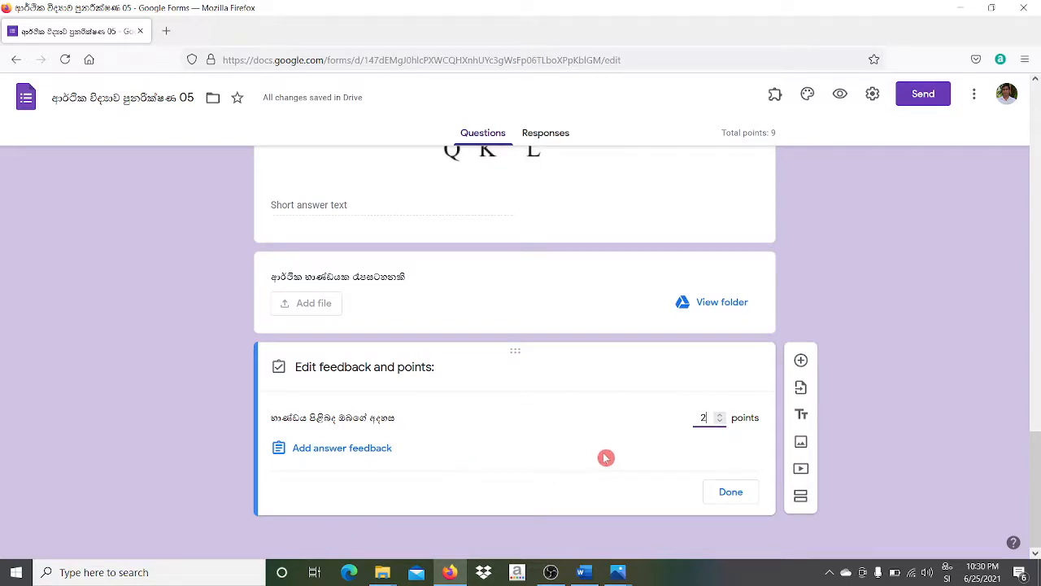
{"action": "left_click", "coordinate": [718, 494]}
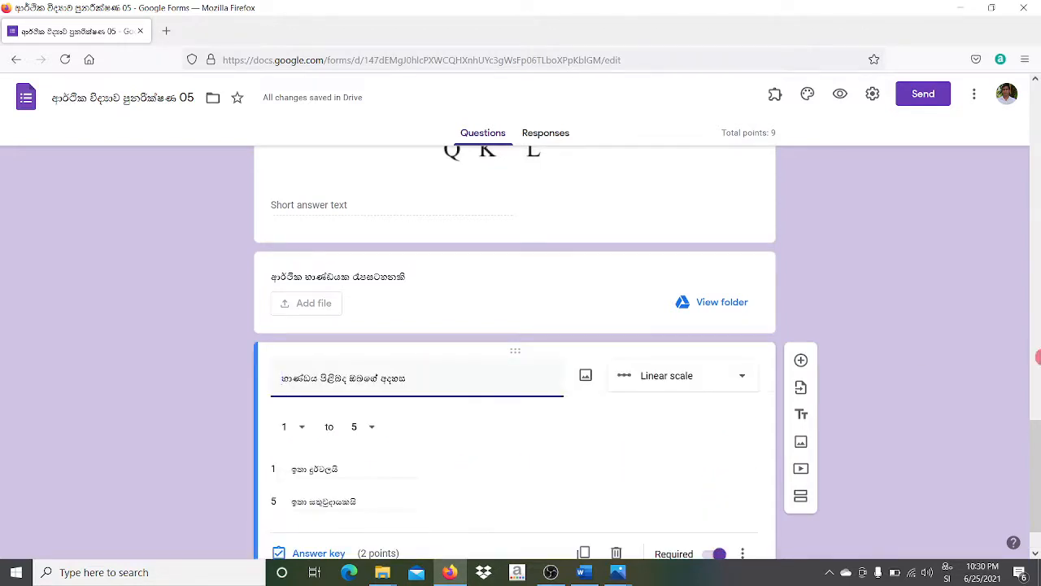
{"action": "scroll", "coordinate": [1038, 447], "scroll_direction": "down", "scroll_amount": 1}
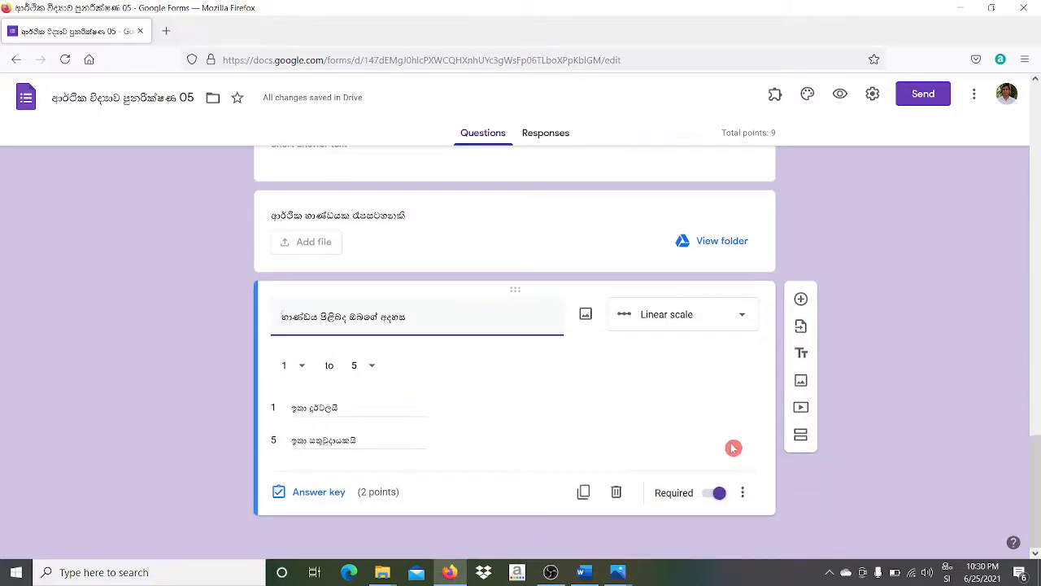
- Preview the quiz, rate 3 on the scale question, then leave the preview without submitting
{"action": "left_click", "coordinate": [839, 93]}
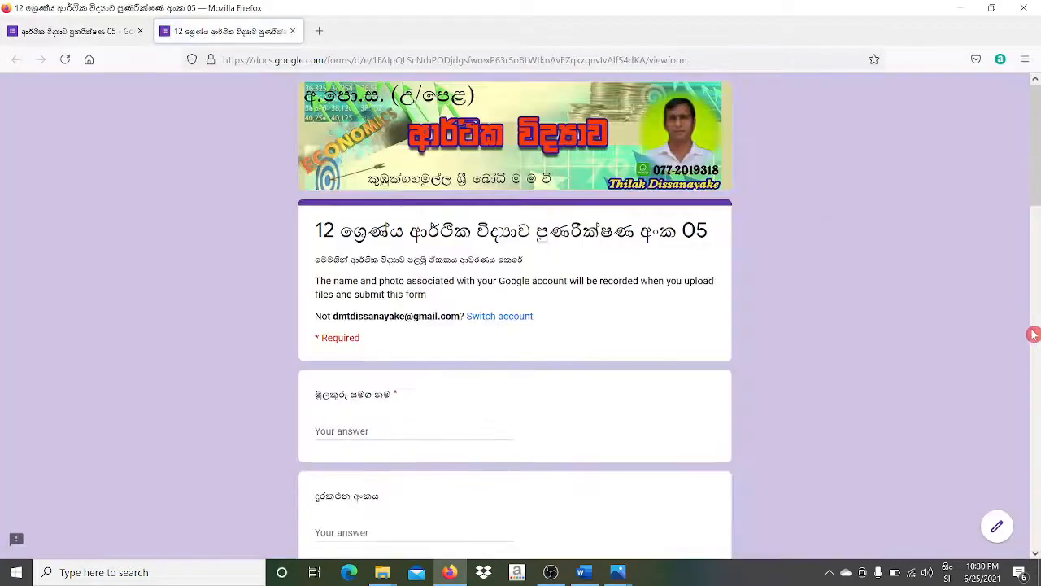
{"action": "scroll", "coordinate": [1037, 390], "scroll_direction": "down", "scroll_amount": 10}
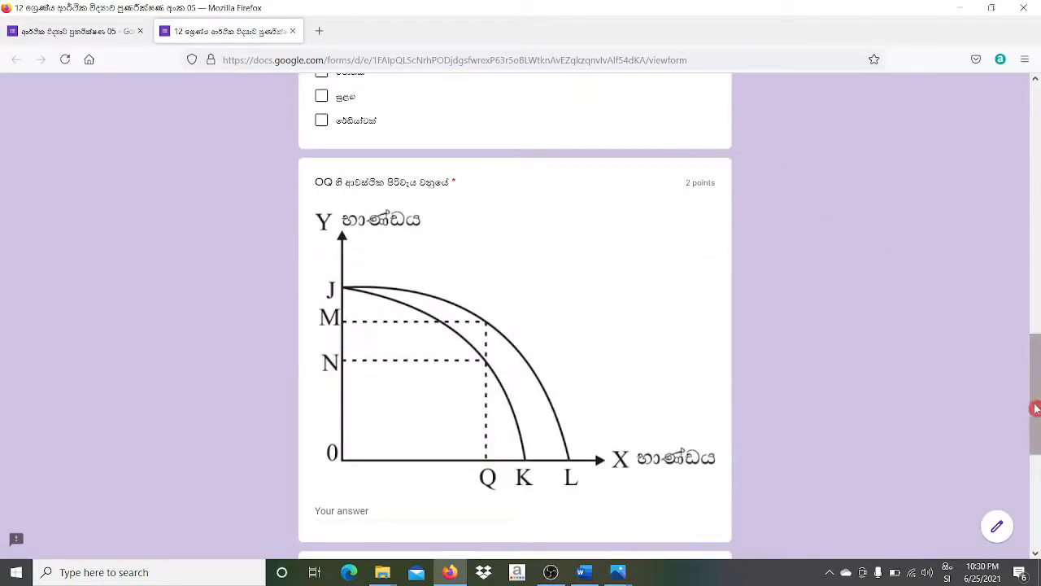
{"action": "left_click_drag", "start_coordinate": [1036, 432], "coordinate": [1037, 540]}
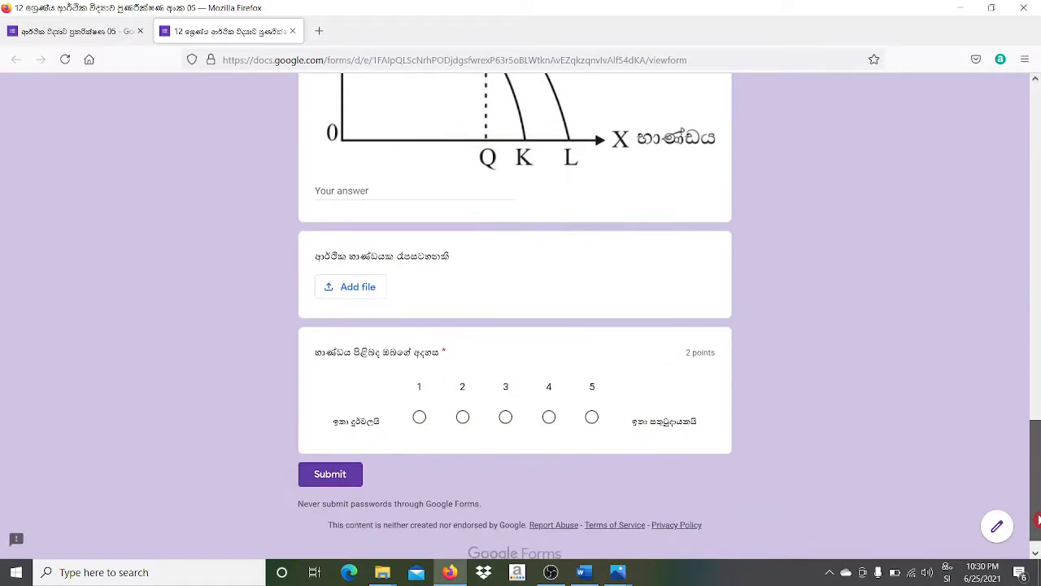
{"action": "left_click", "coordinate": [421, 421]}
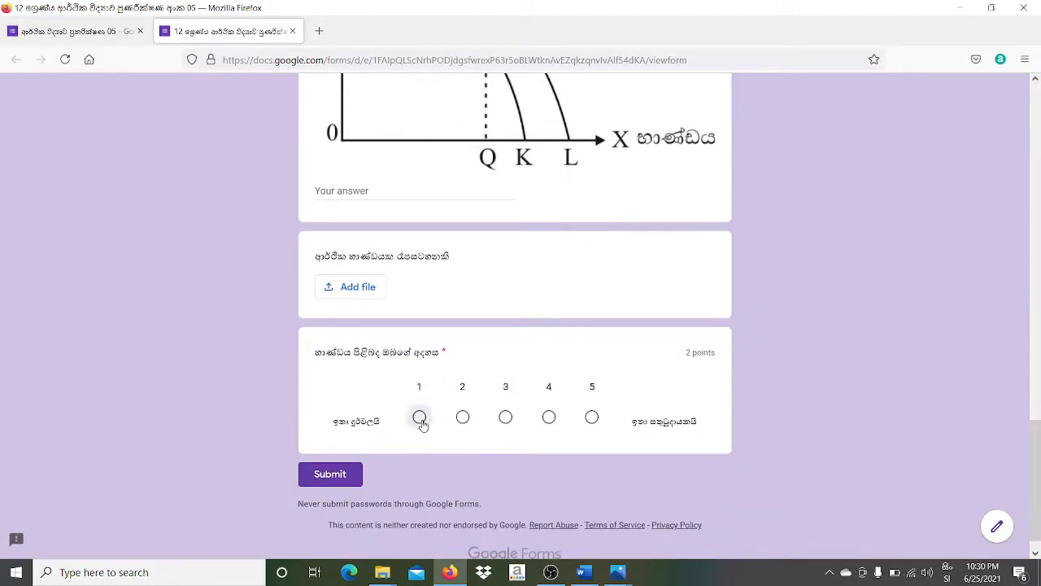
{"action": "left_click", "coordinate": [503, 421]}
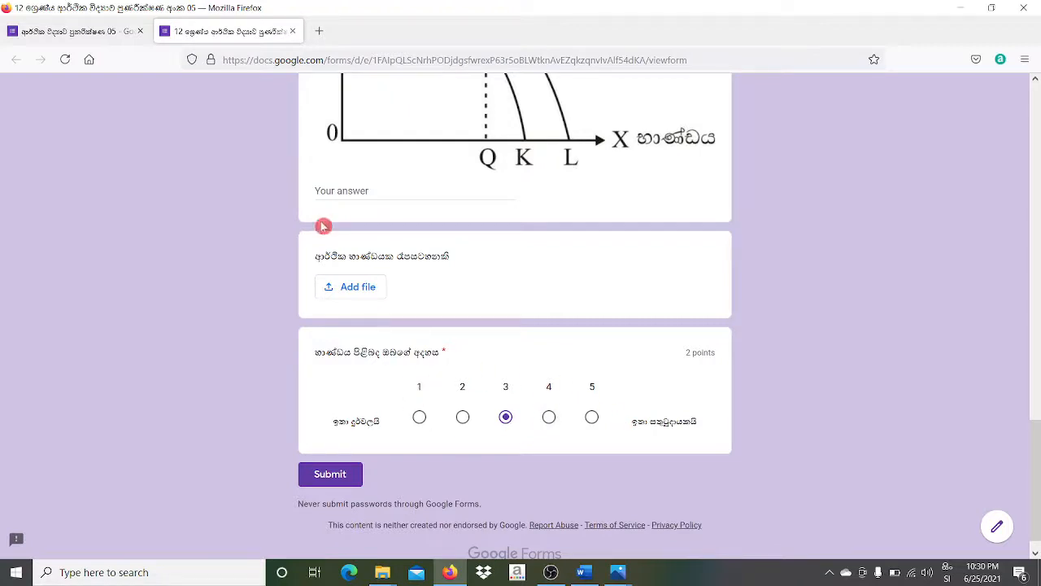
{"action": "left_click", "coordinate": [294, 32]}
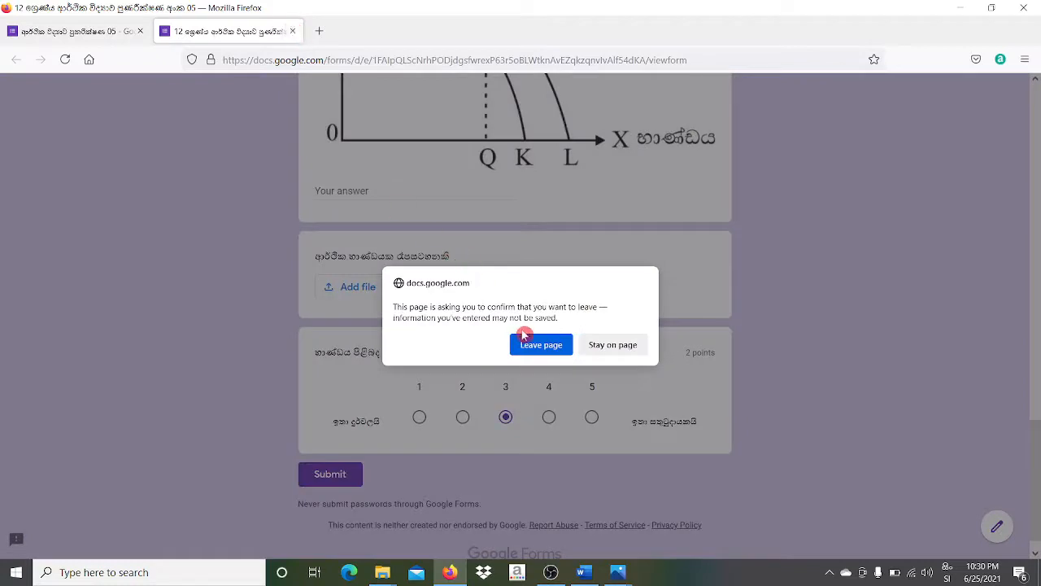
{"action": "left_click", "coordinate": [536, 350]}
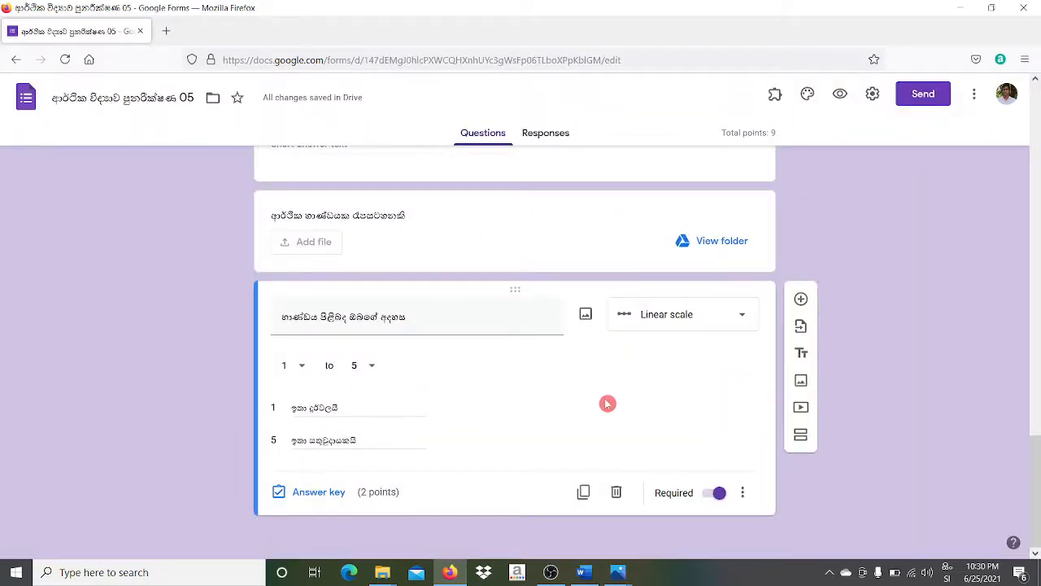
- Delete the 1-to-5 rating question and add a blank question after the file upload item
{"action": "left_click", "coordinate": [617, 493]}
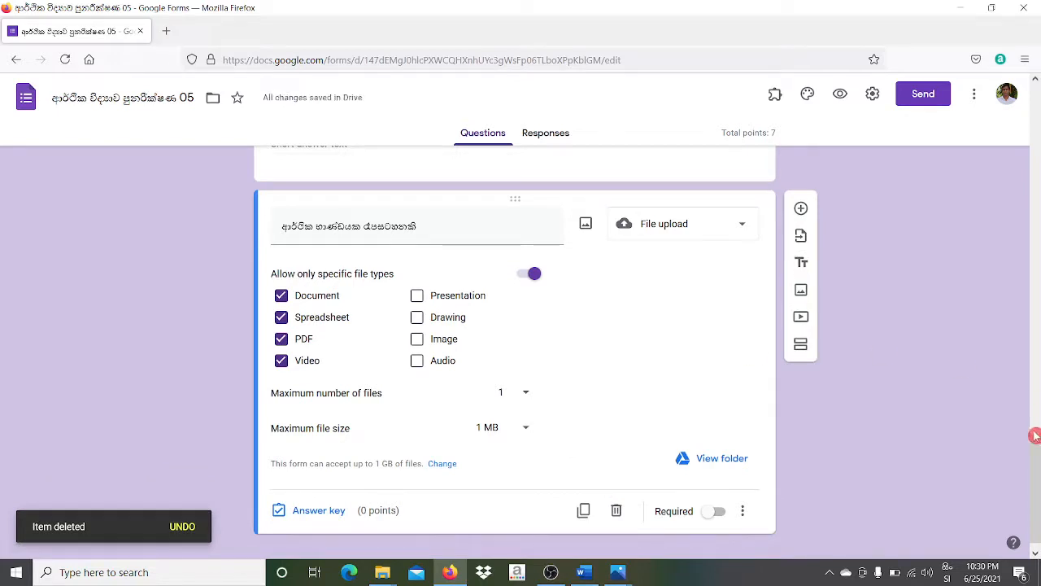
{"action": "scroll", "coordinate": [1037, 527], "scroll_direction": "down", "scroll_amount": 1}
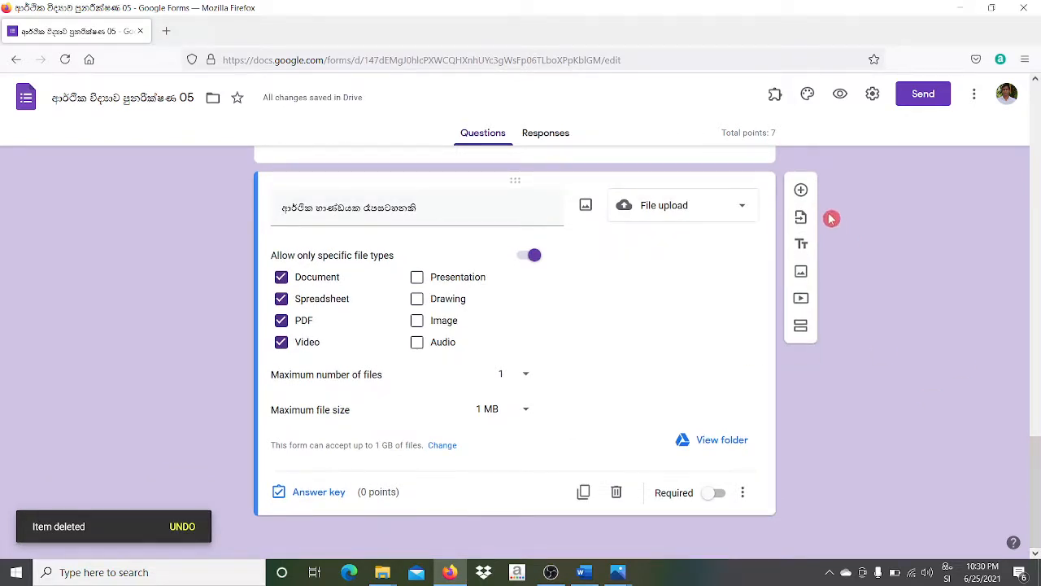
{"action": "left_click", "coordinate": [801, 189]}
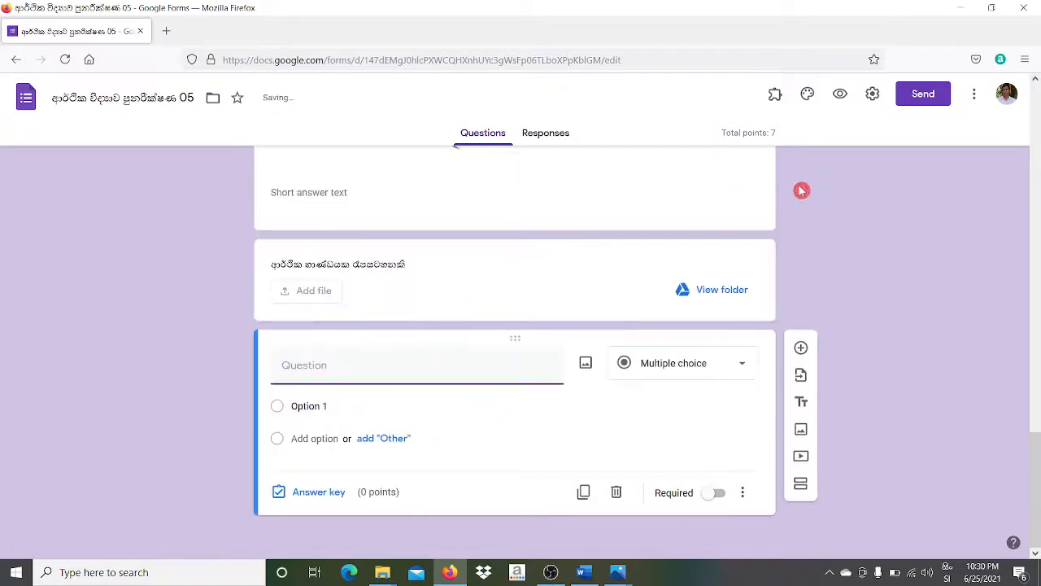
- Make the new question a Multiple choice grid titled 'භාණ්ඩාගාර බිල්පත් මිලදී ගත් විට'
{"action": "left_click", "coordinate": [742, 366]}
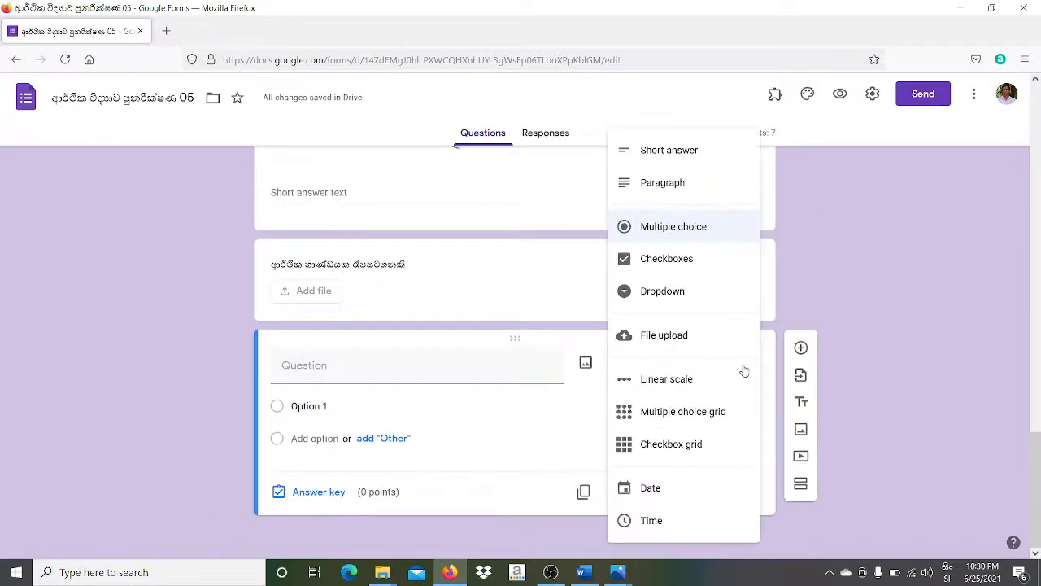
{"action": "left_click", "coordinate": [699, 415]}
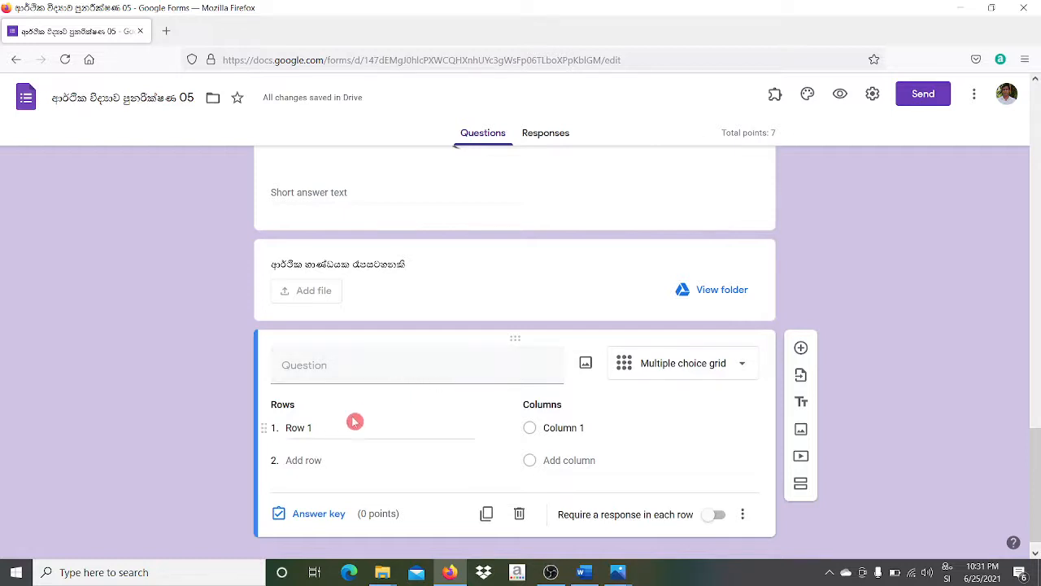
{"action": "left_click", "coordinate": [345, 373]}
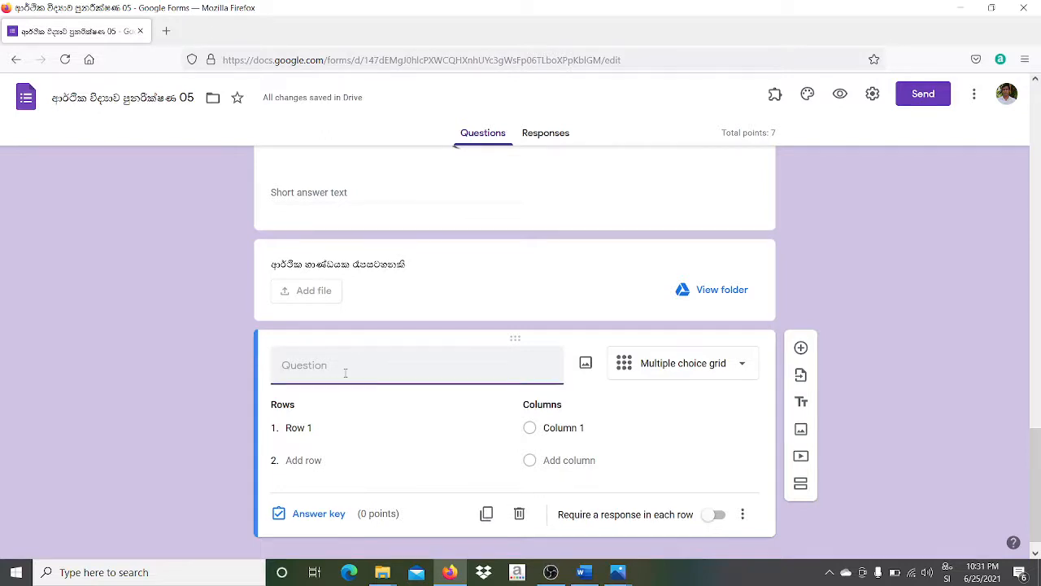
{"action": "type", "text": "භාණ්ඩාගාර බිල්"}
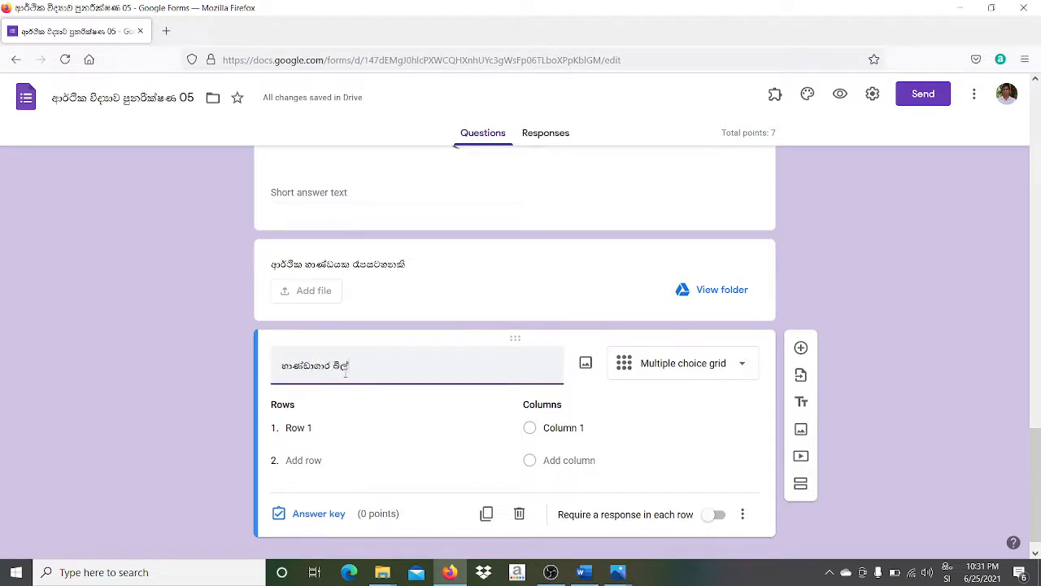
{"action": "type", "text": "පත්"}
{"action": "type", "text": "මිලදී"}
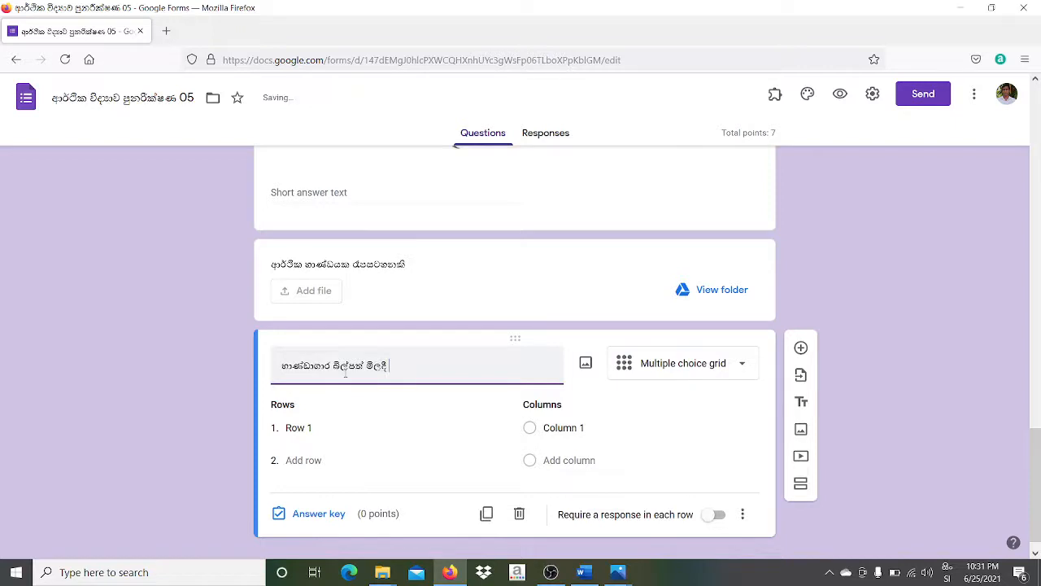
{"action": "type", "text": " ගත් විට"}
- Add grid rows for bank reserves, money supply ('මුදල් සැපයුම') and interest rate
{"action": "left_click", "coordinate": [345, 427]}
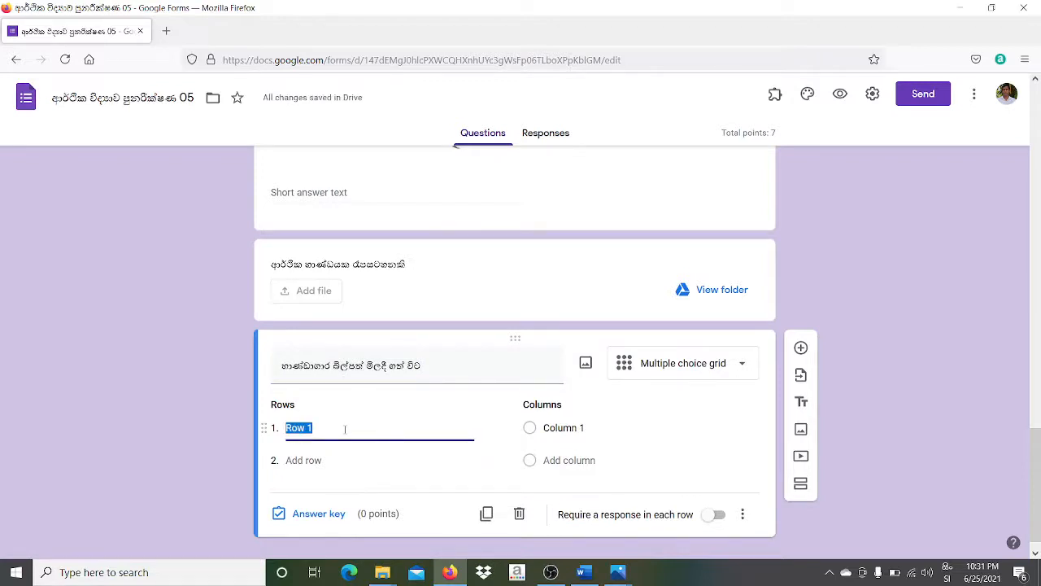
{"action": "type", "text": "මැංක"}
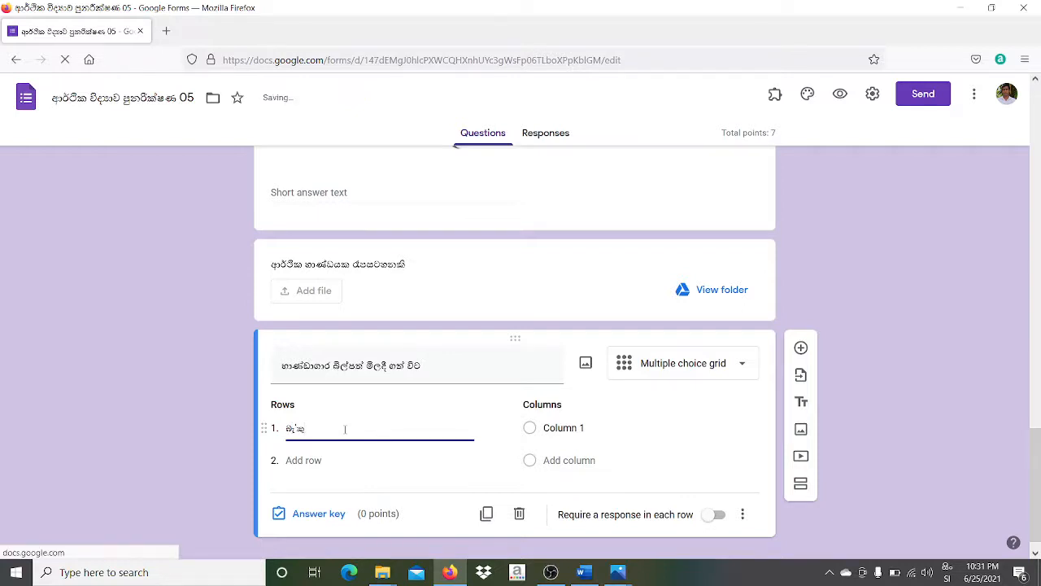
{"action": "key", "text": "BackSpace"}
{"action": "key", "text": "BackSpace"}
{"action": "type", "text": "ංකු"}
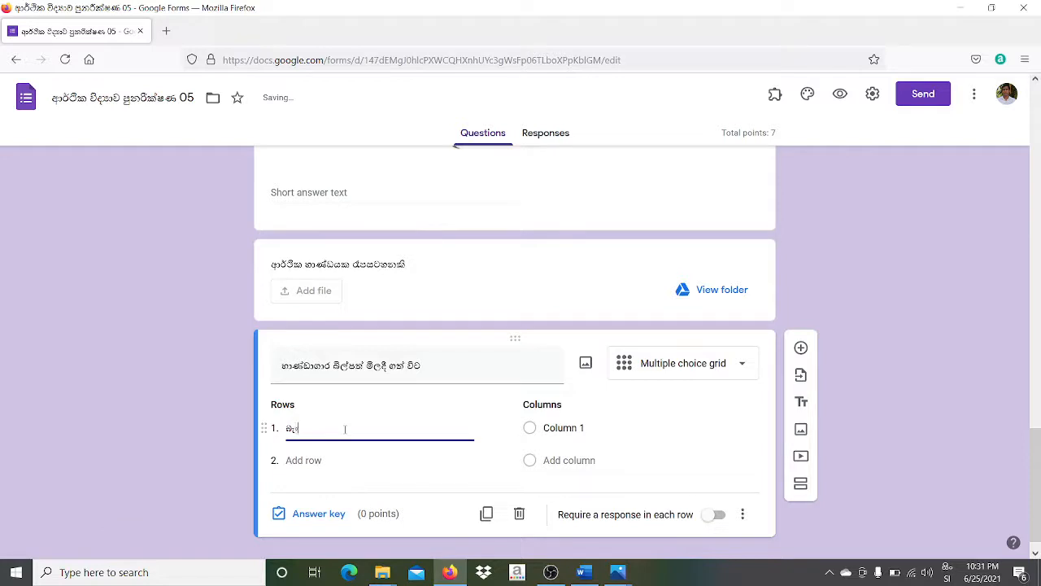
{"action": "type", "text": " ක්විත"}
{"action": "left_click", "coordinate": [318, 427]}
{"action": "type", "text": "ං"}
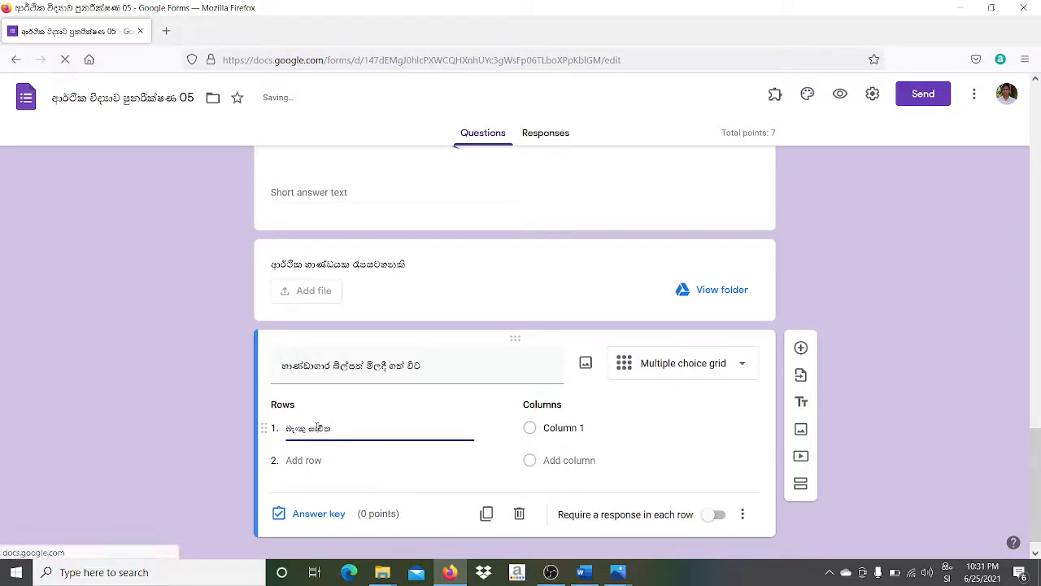
{"action": "left_click", "coordinate": [304, 460]}
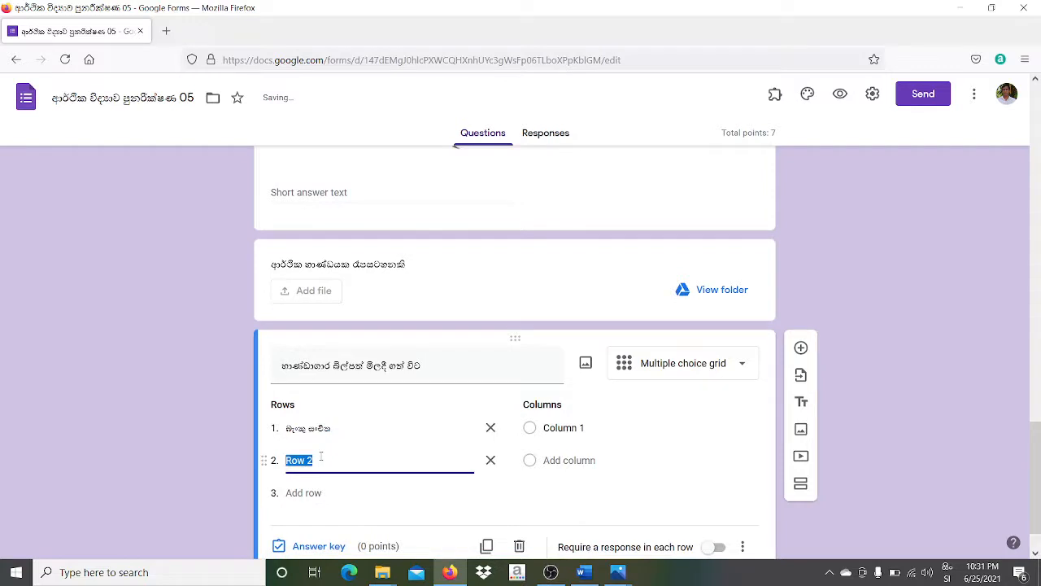
{"action": "type", "text": "මුදල්"}
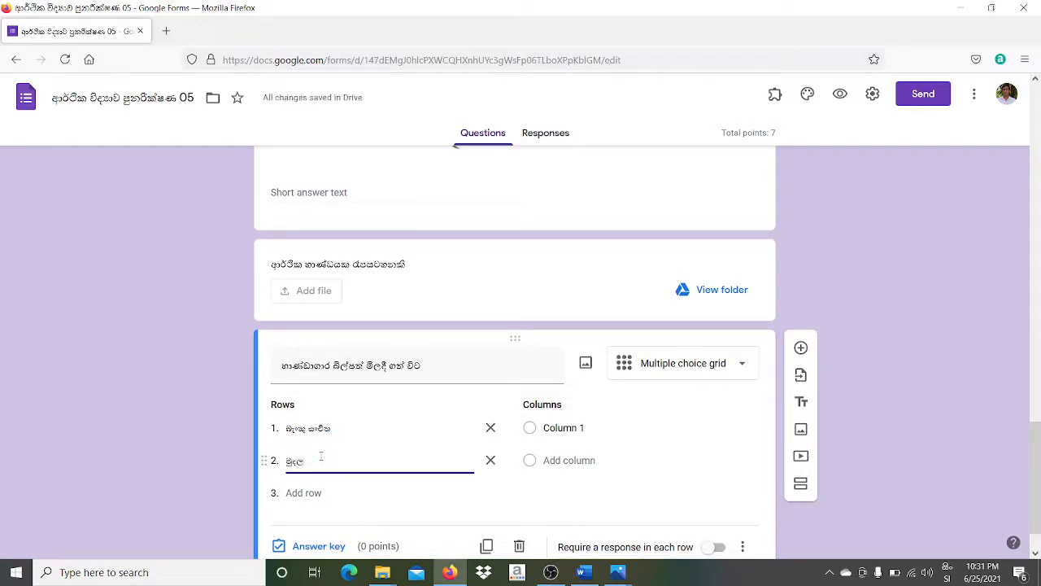
{"action": "type", "text": " සැපයුම"}
{"action": "left_click", "coordinate": [304, 492]}
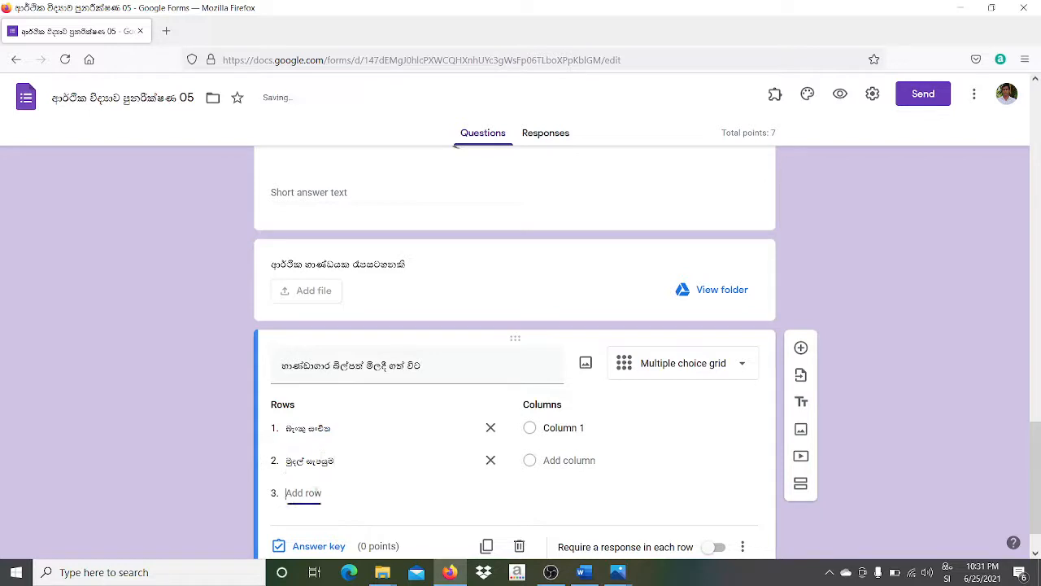
{"action": "type", "text": "ෙ"}
{"action": "type", "text": "ලී සහනය"}
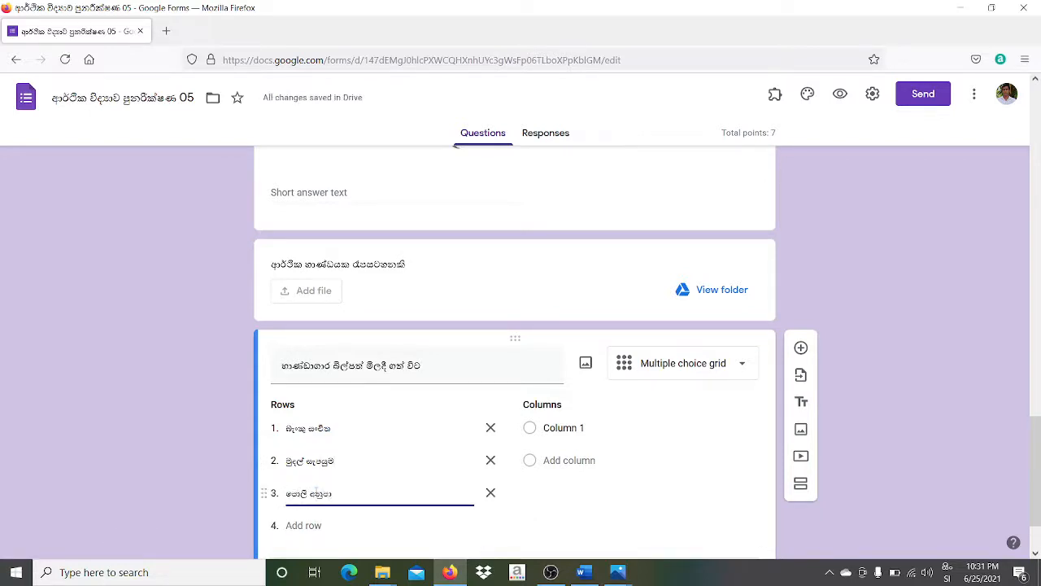
{"action": "key", "text": "BackSpace"}
{"action": "key", "text": "BackSpace"}
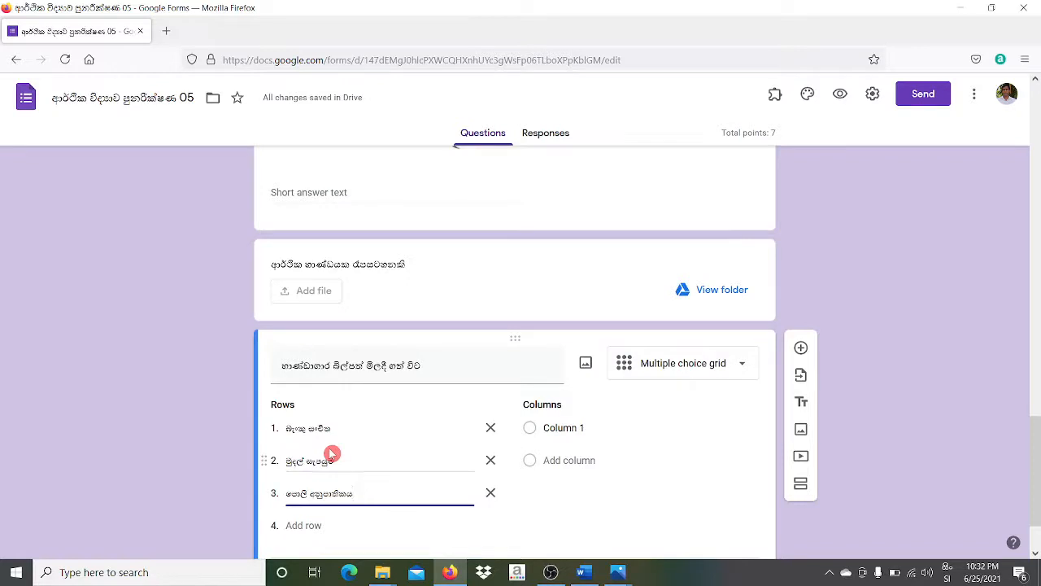
- Add three Sinhala grid columns: decreases, increases ('වැඩි') and no change ('වෙනස් නොවේ')
{"action": "left_click", "coordinate": [573, 427]}
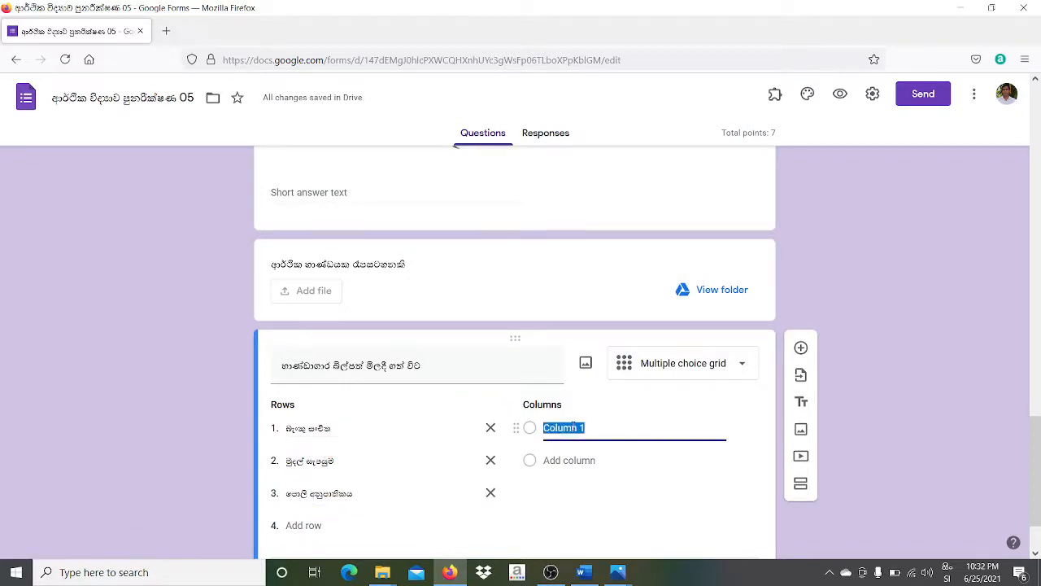
{"action": "type", "text": "අඩුවෙ"}
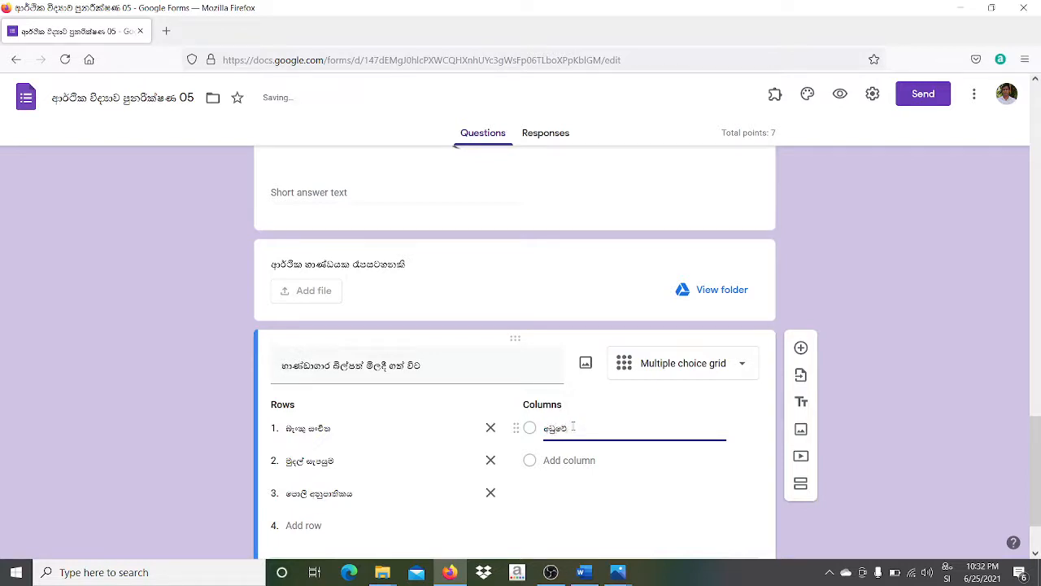
{"action": "left_click", "coordinate": [574, 452]}
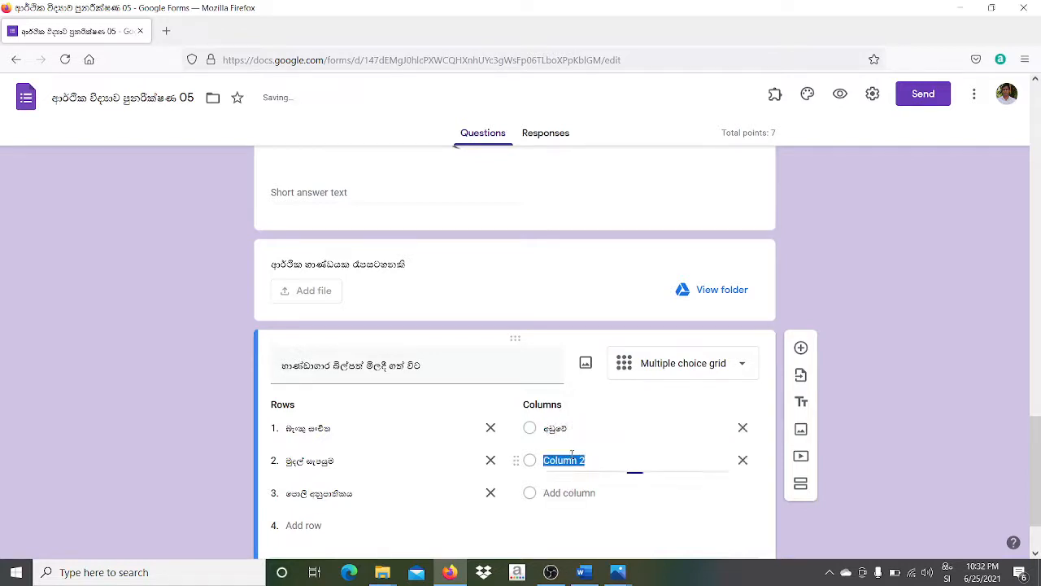
{"action": "type", "text": "වැ"}
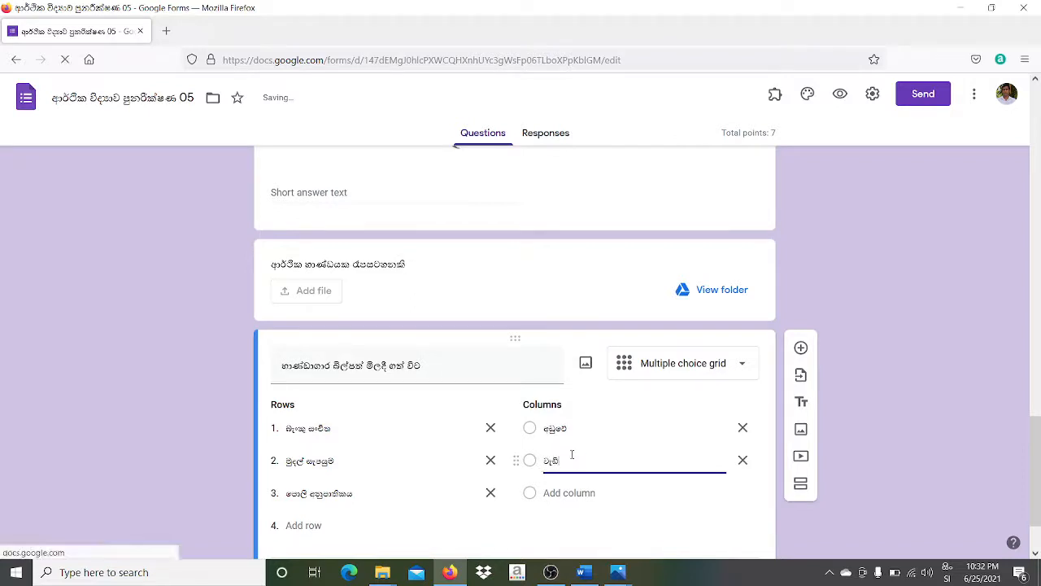
{"action": "type", "text": "ඩි"}
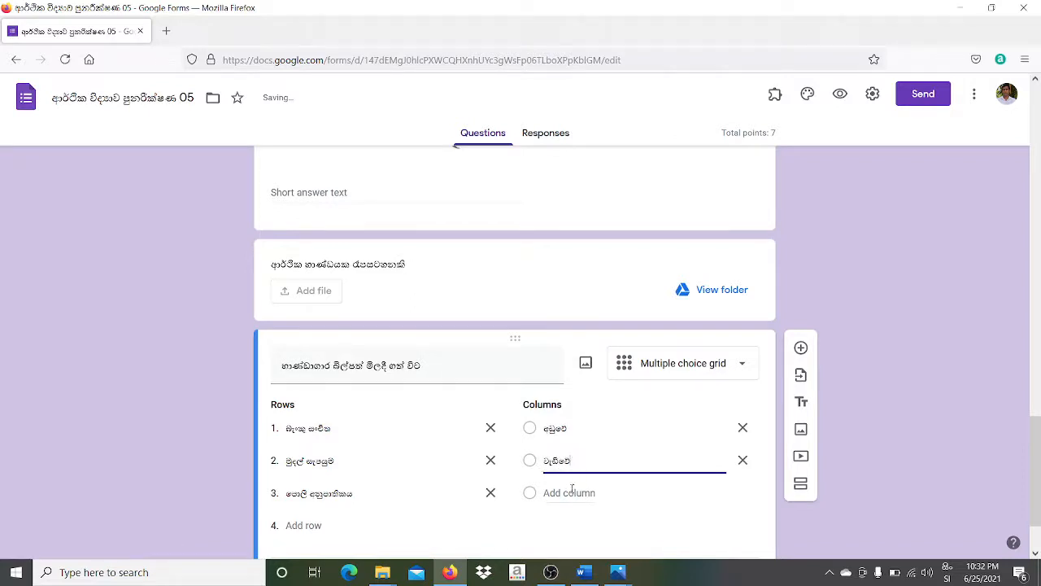
{"action": "left_click", "coordinate": [572, 489]}
{"action": "type", "text": "ෙ"}
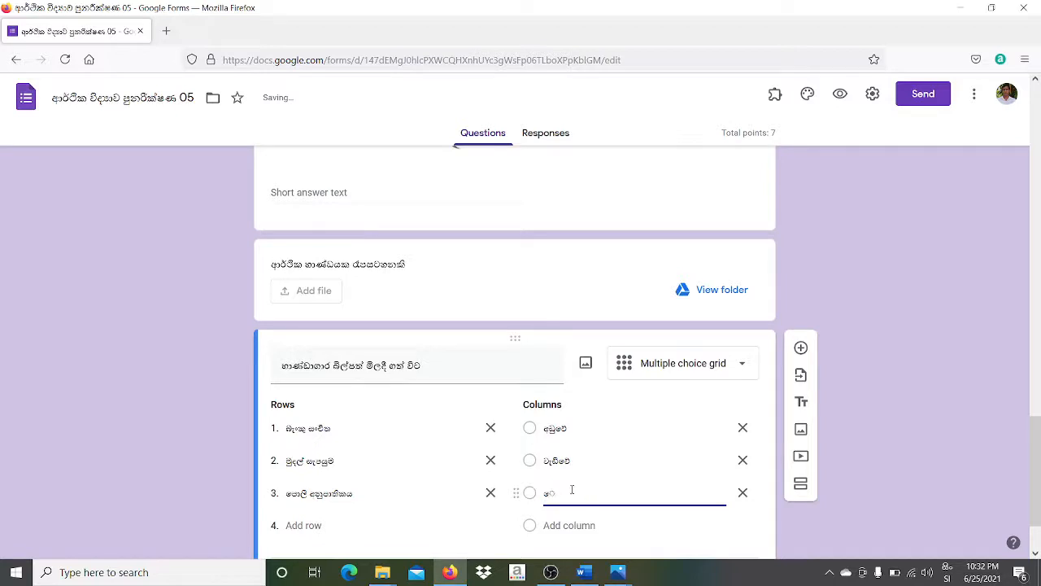
{"action": "type", "text": "වනස් නොවේ"}
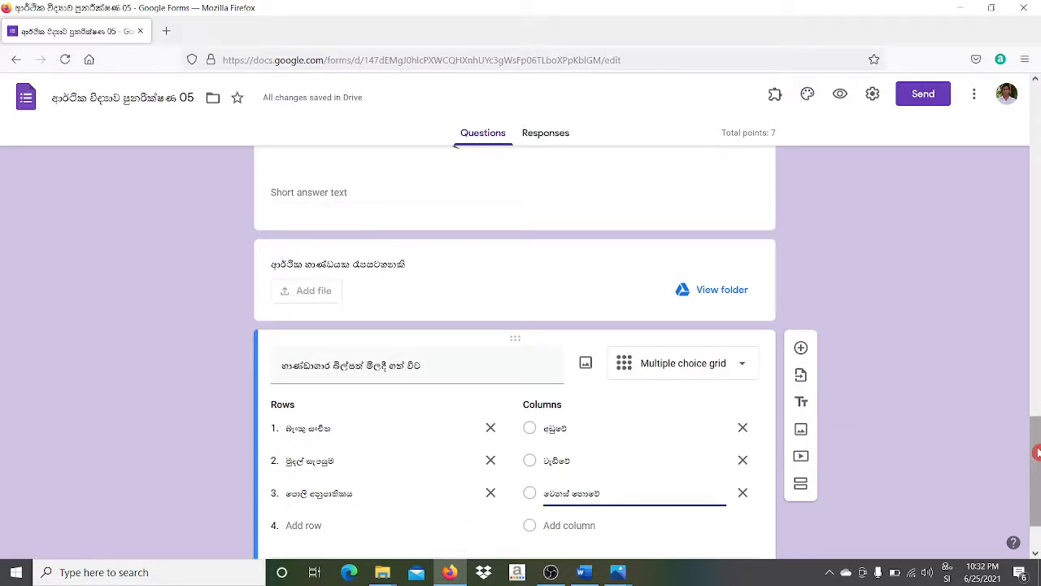
{"action": "scroll", "coordinate": [1032, 429], "scroll_direction": "down", "scroll_amount": 2}
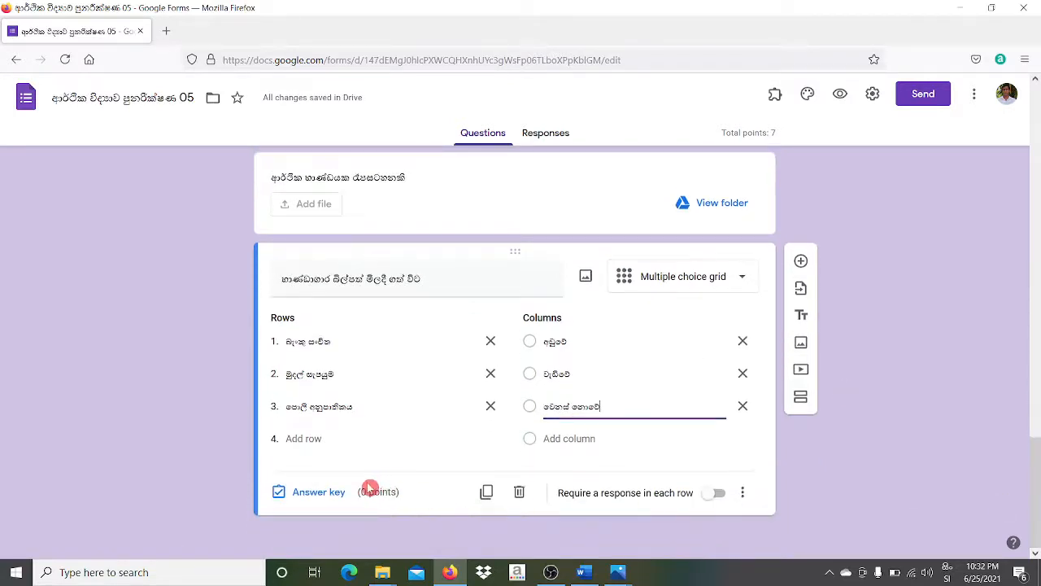
- Require a response per row and mark decreases, increases, no change as the correct answers, worth 3 points
{"action": "left_click", "coordinate": [716, 497]}
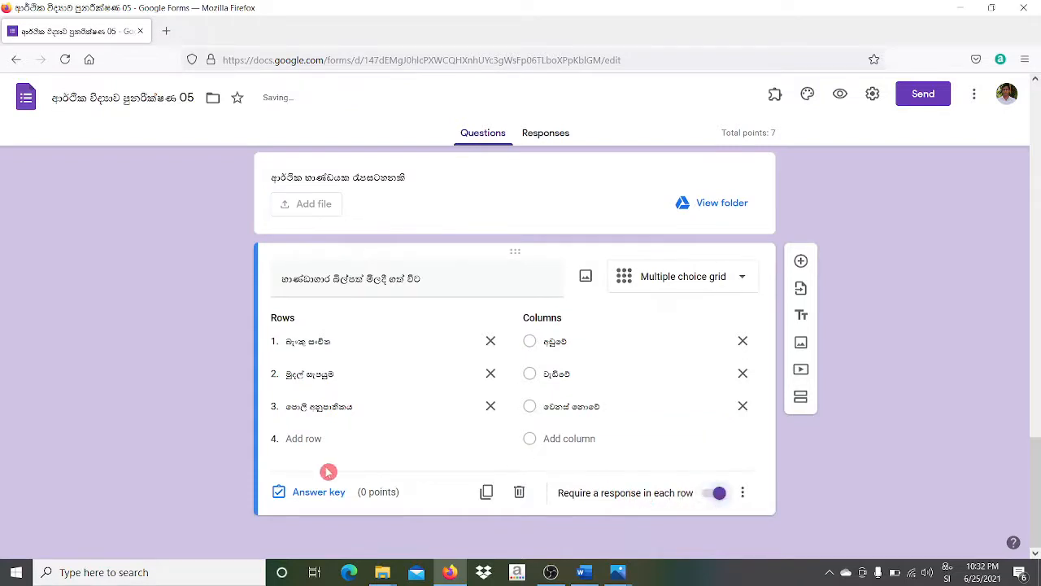
{"action": "left_click", "coordinate": [321, 492]}
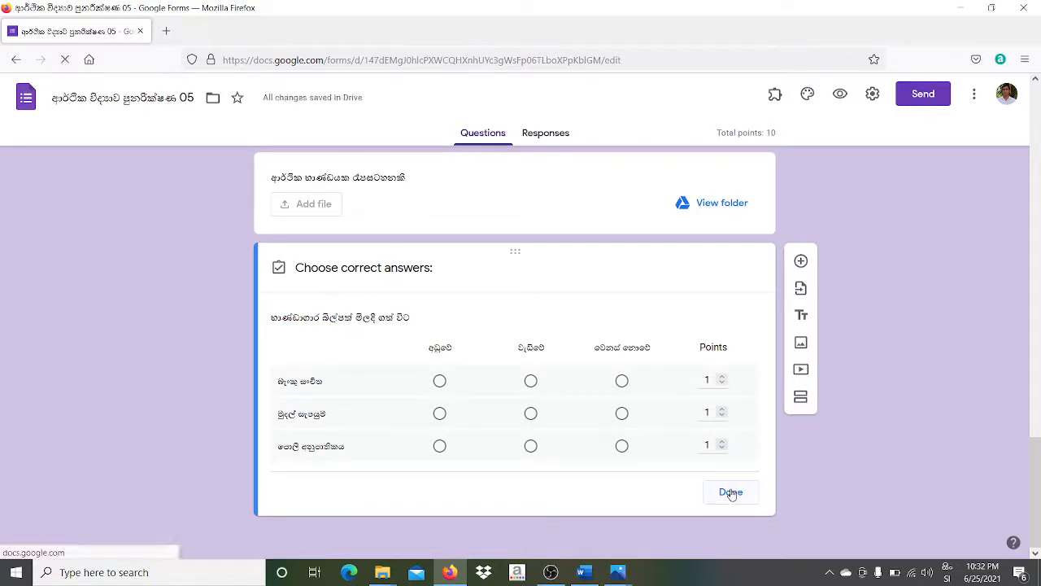
{"action": "left_click", "coordinate": [731, 493]}
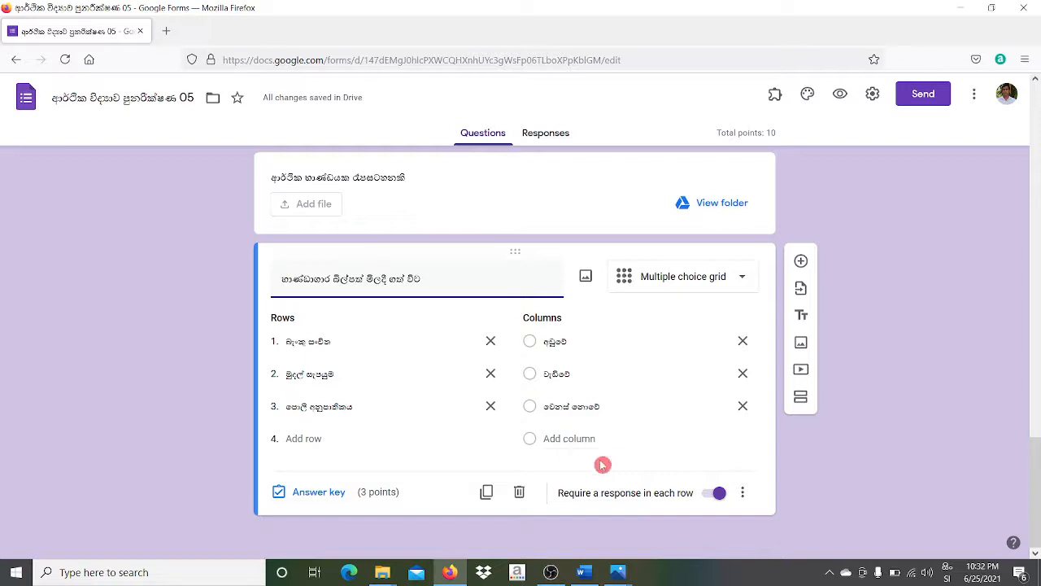
{"action": "left_click", "coordinate": [319, 492]}
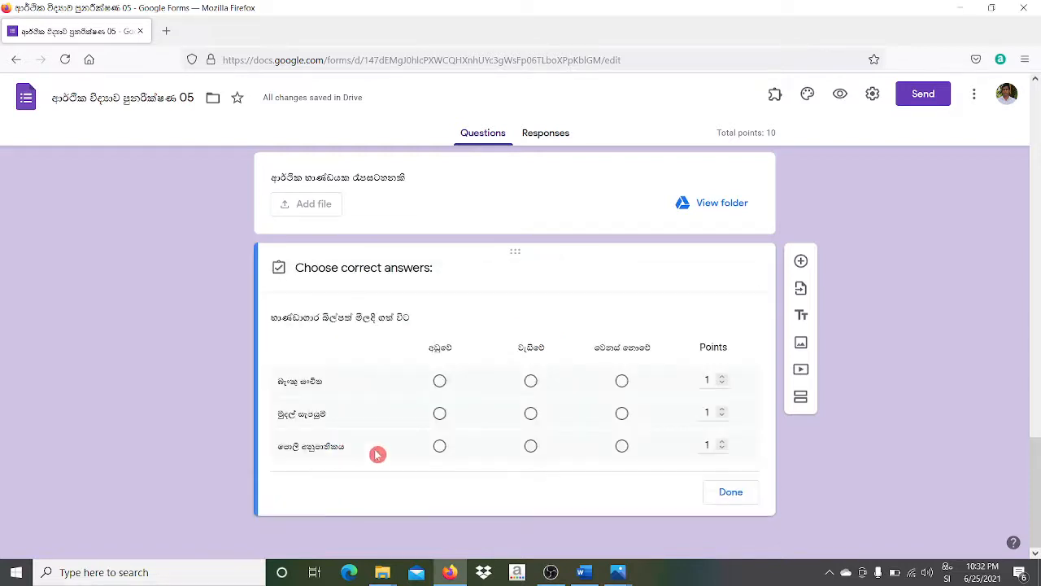
{"action": "left_click", "coordinate": [439, 382]}
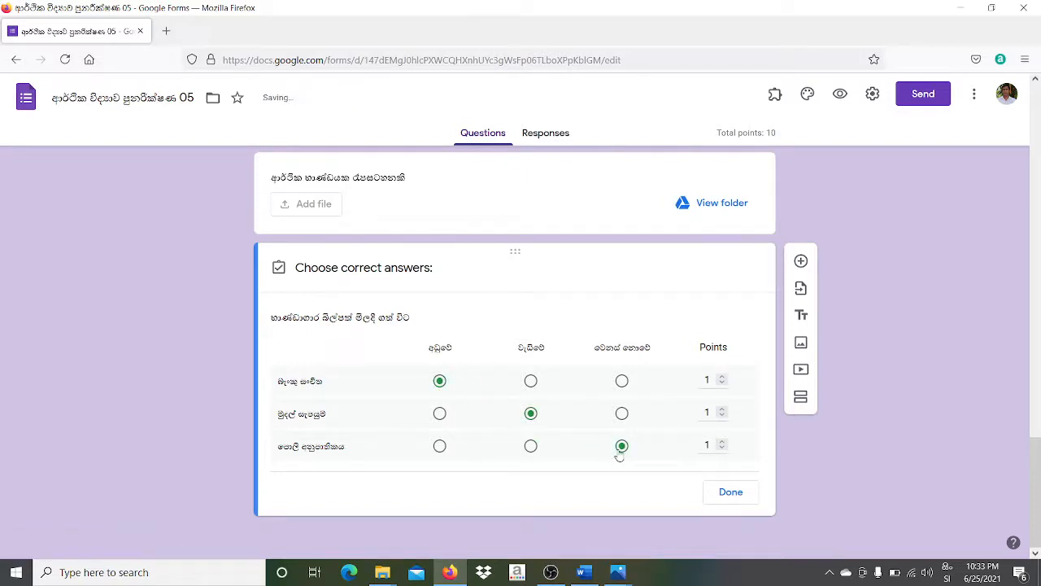
{"action": "left_click", "coordinate": [737, 492]}
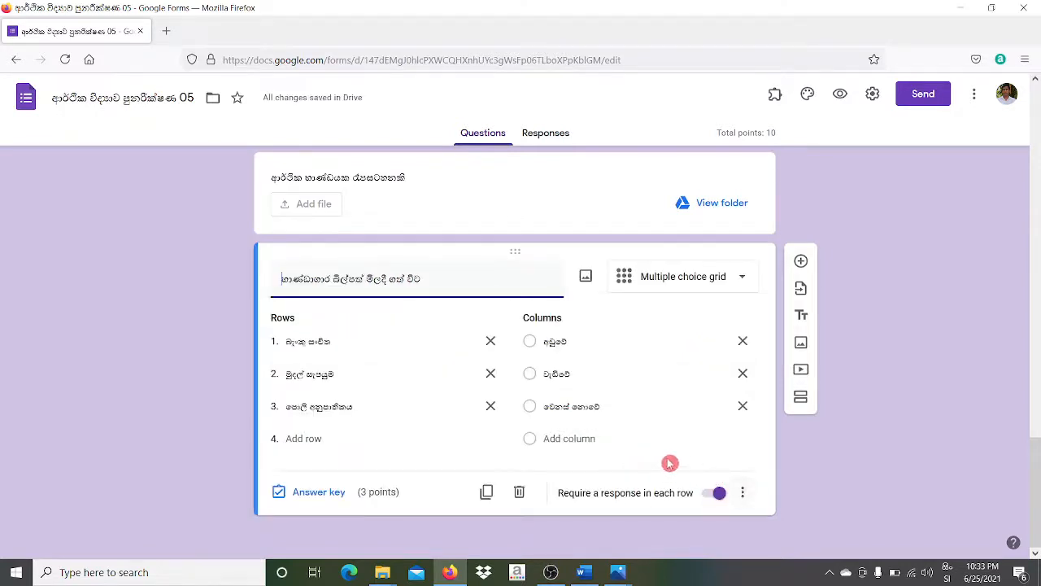
- Add a question below, paste the grid's treasury-bill title into it, and make it a Checkbox grid
{"action": "left_click", "coordinate": [800, 263]}
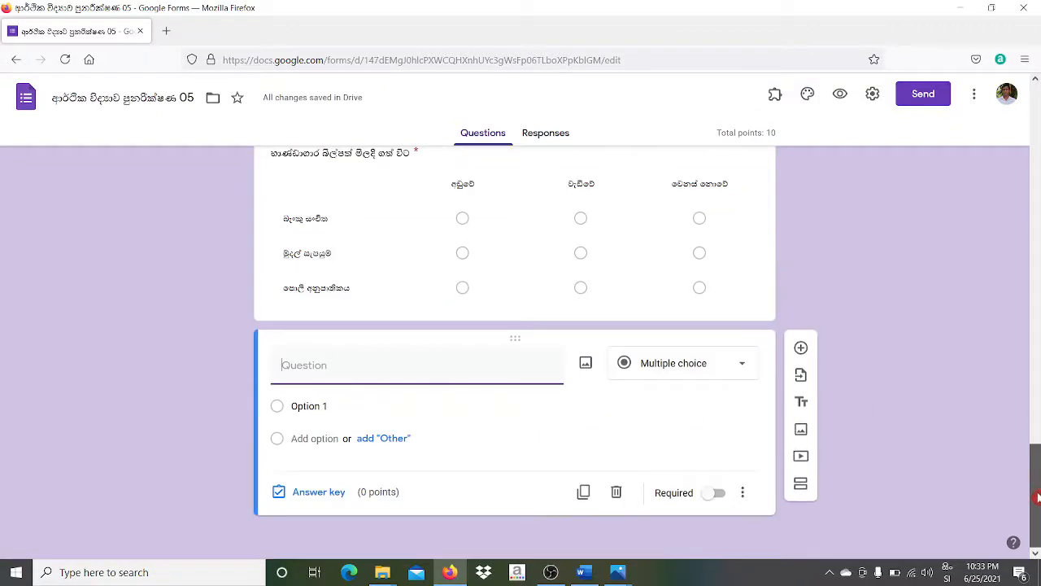
{"action": "left_click", "coordinate": [273, 153]}
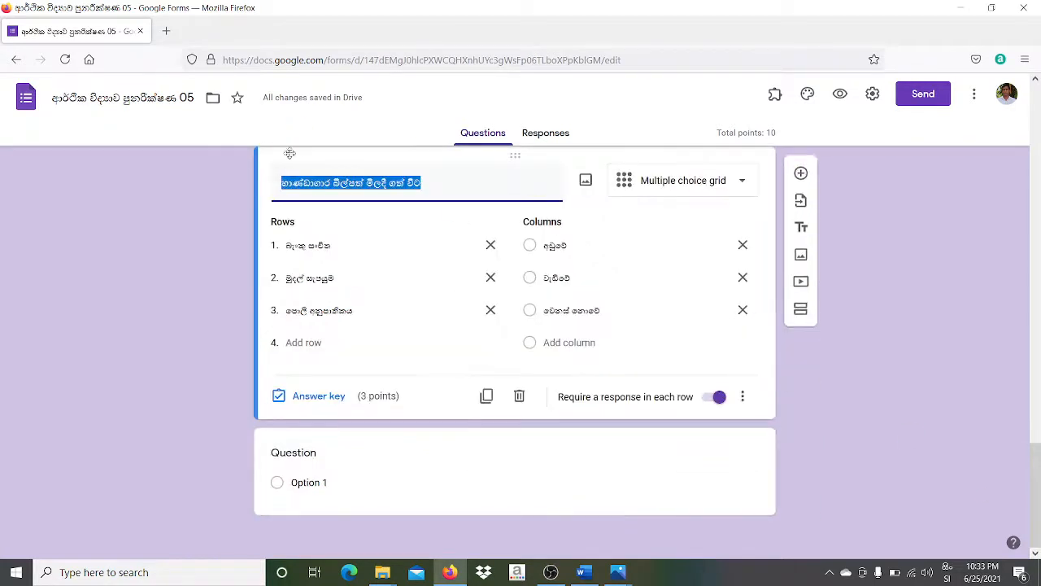
{"action": "right_click", "coordinate": [324, 185]}
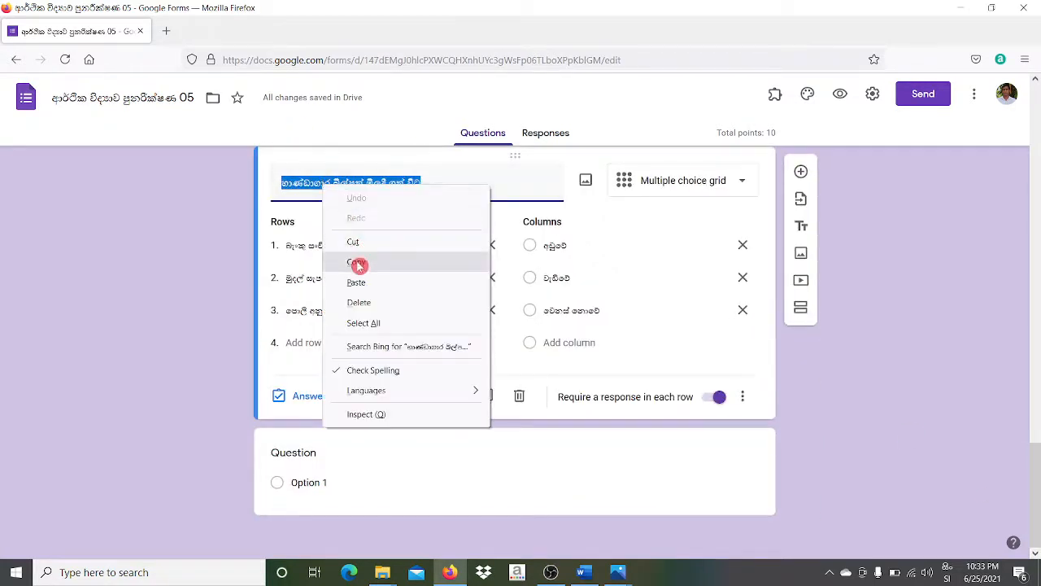
{"action": "left_click", "coordinate": [359, 265]}
{"action": "left_click", "coordinate": [331, 453]}
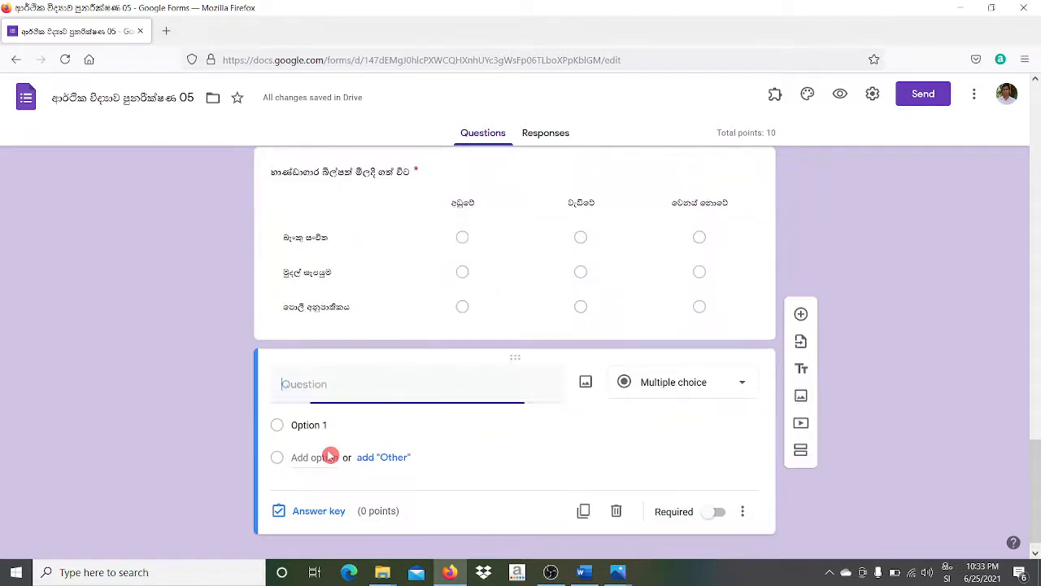
{"action": "right_click", "coordinate": [318, 383]}
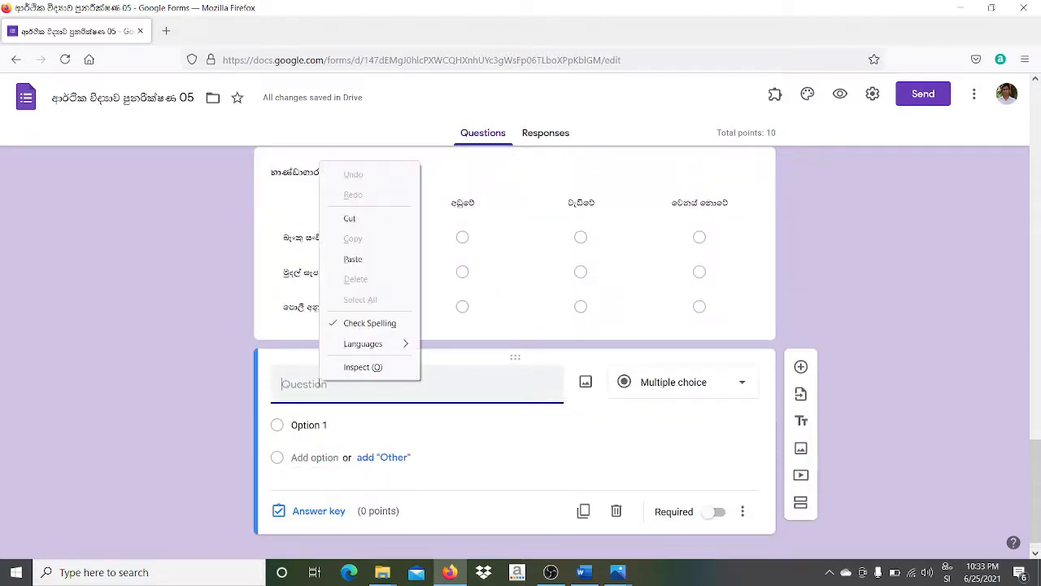
{"action": "left_click", "coordinate": [363, 260]}
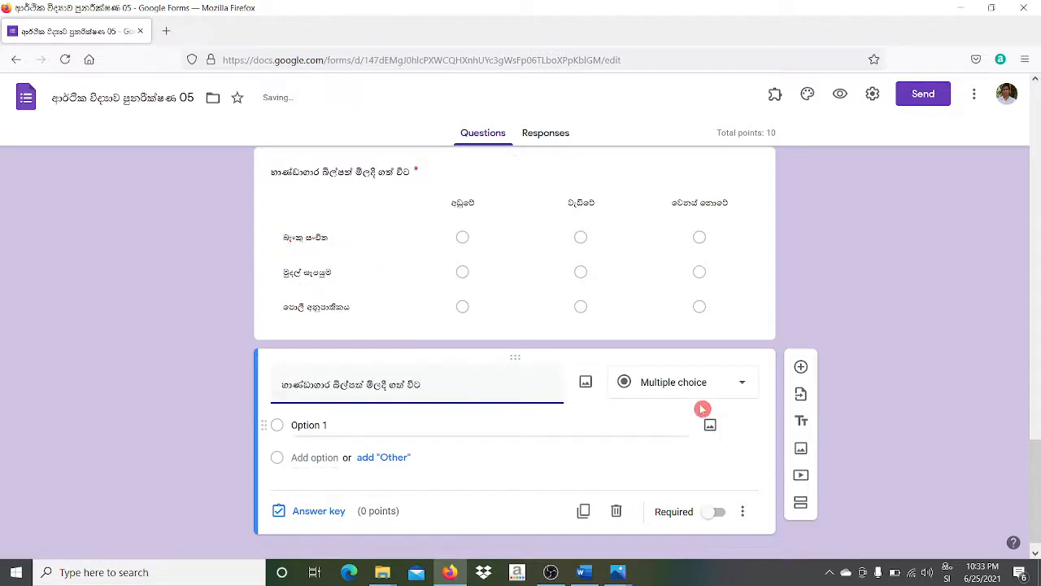
{"action": "left_click", "coordinate": [720, 388]}
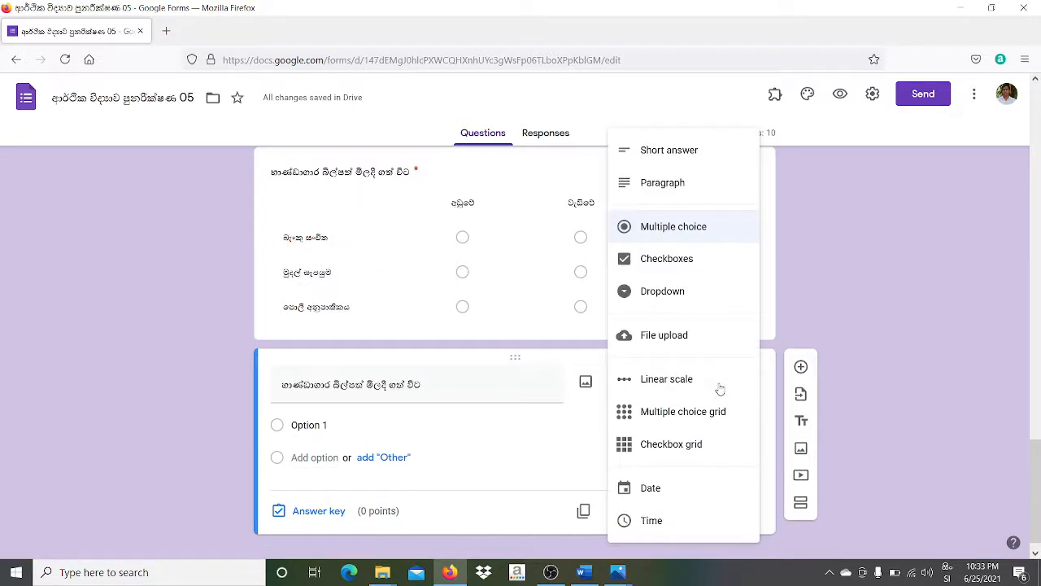
{"action": "left_click", "coordinate": [696, 445]}
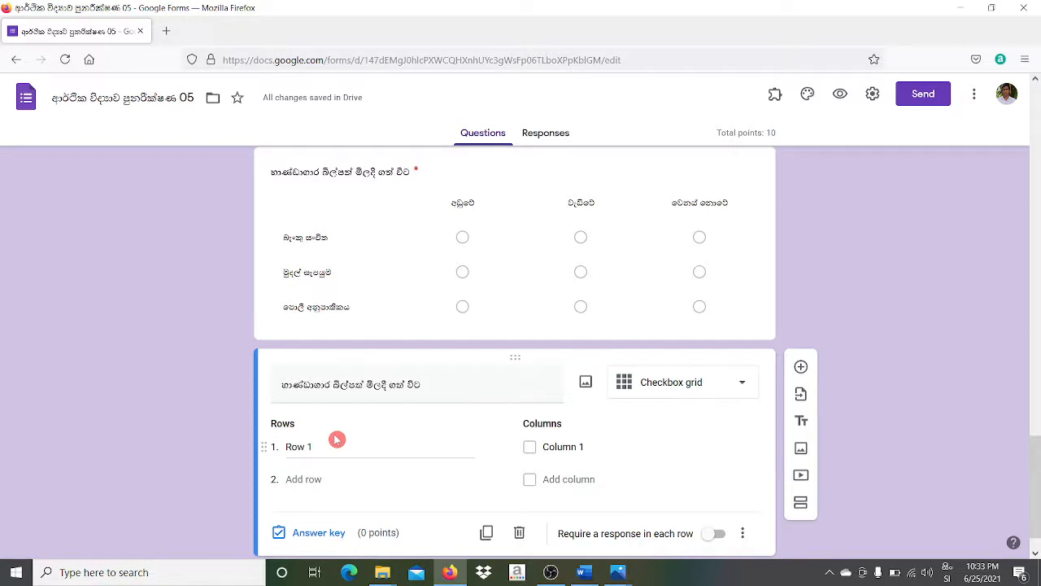
- Fill in the checkbox grid's three row labels in Sinhala
{"action": "left_click", "coordinate": [287, 242]}
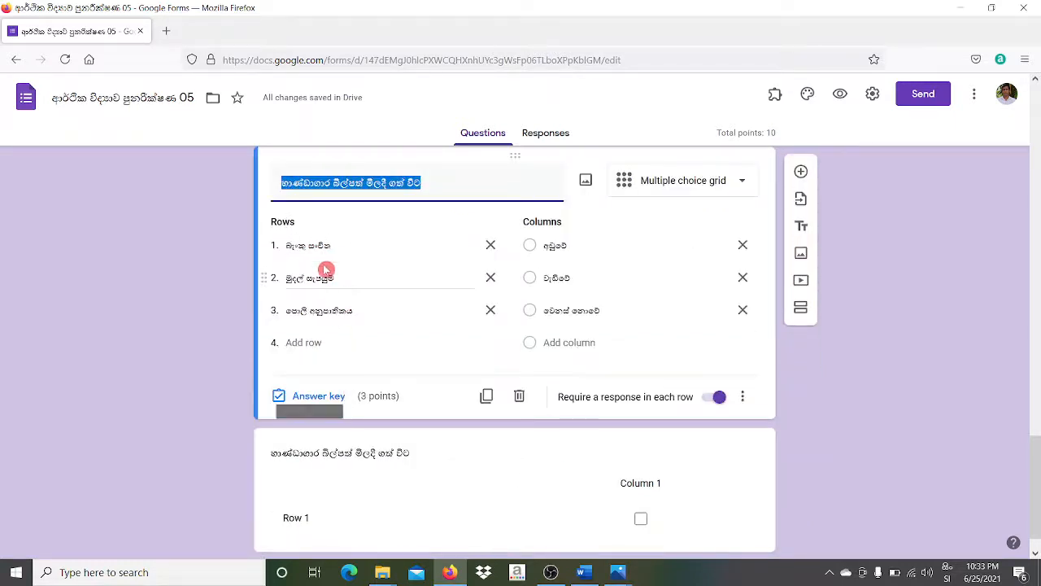
{"action": "left_click", "coordinate": [291, 246]}
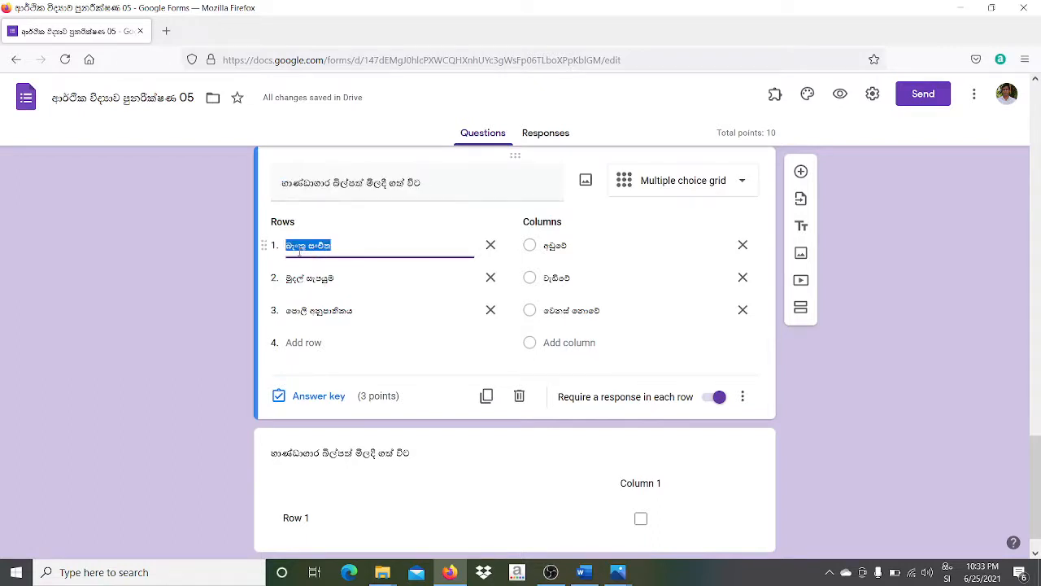
{"action": "left_click", "coordinate": [328, 521]}
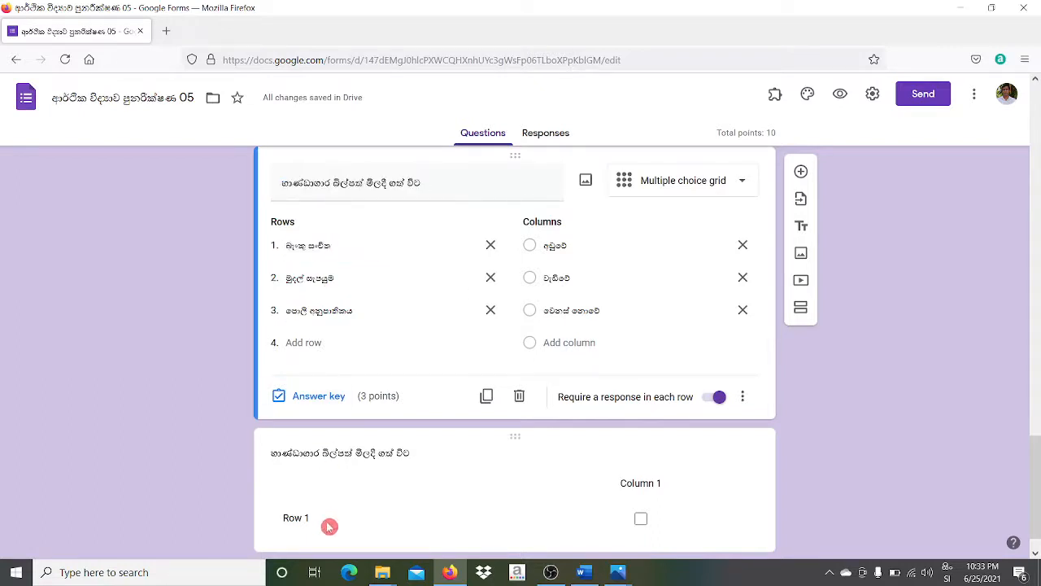
{"action": "left_click", "coordinate": [333, 445]}
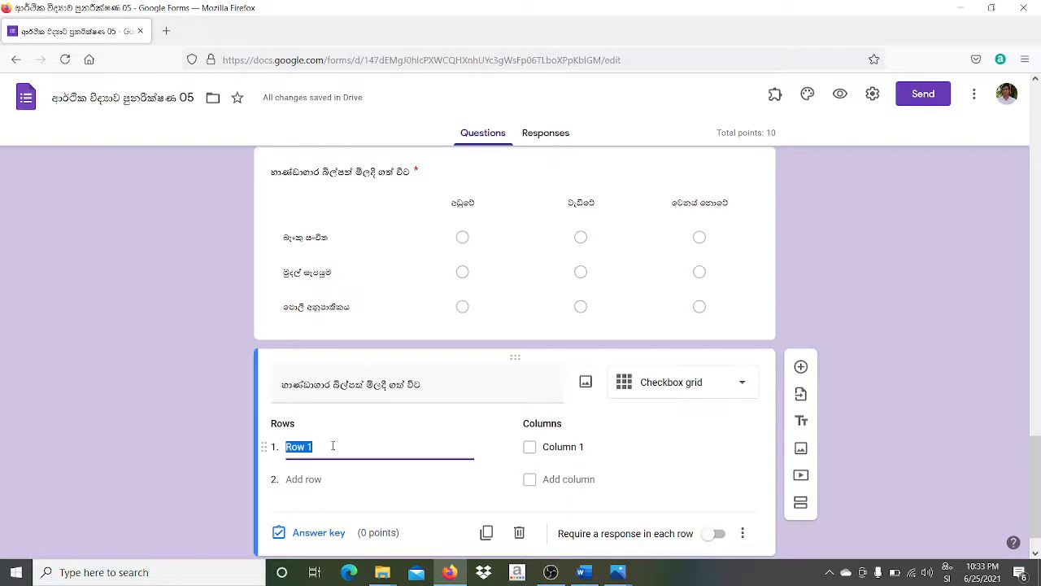
{"action": "type", "text": "රජය"}
{"action": "left_click", "coordinate": [332, 481]}
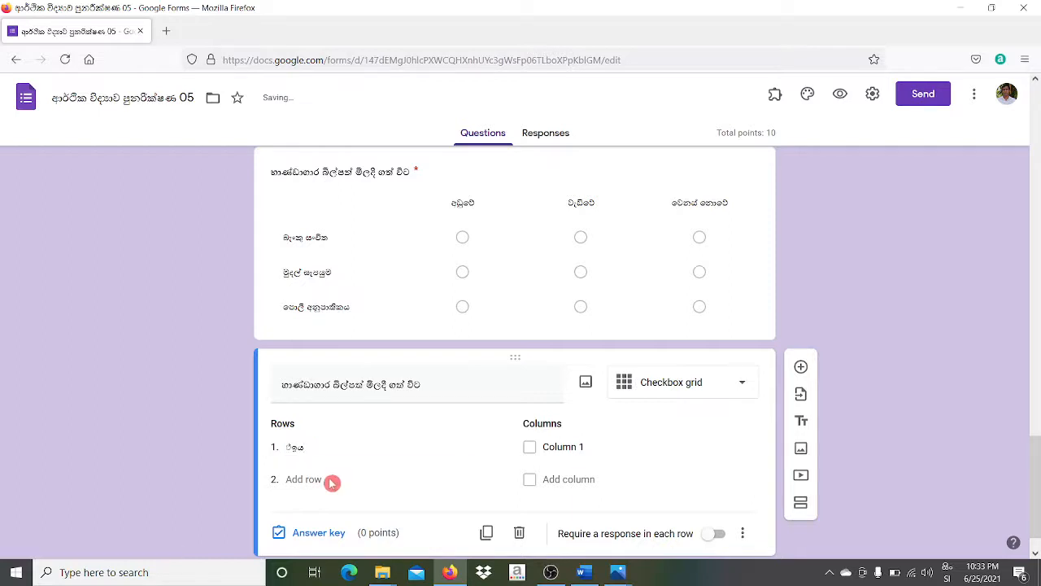
{"action": "type", "text": "එ"}
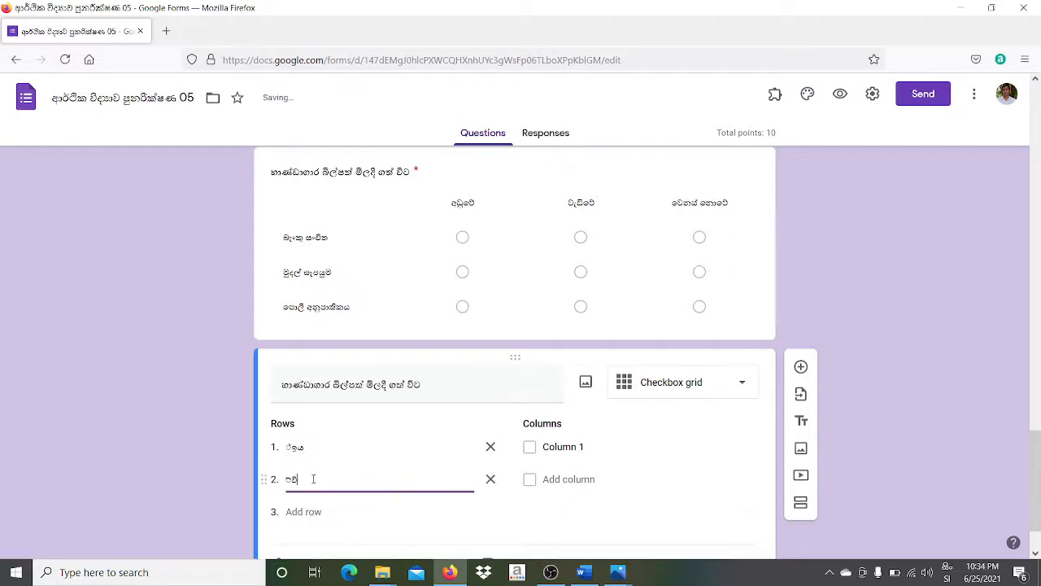
{"action": "left_click", "coordinate": [312, 510]}
{"action": "type", "text": "වව"}
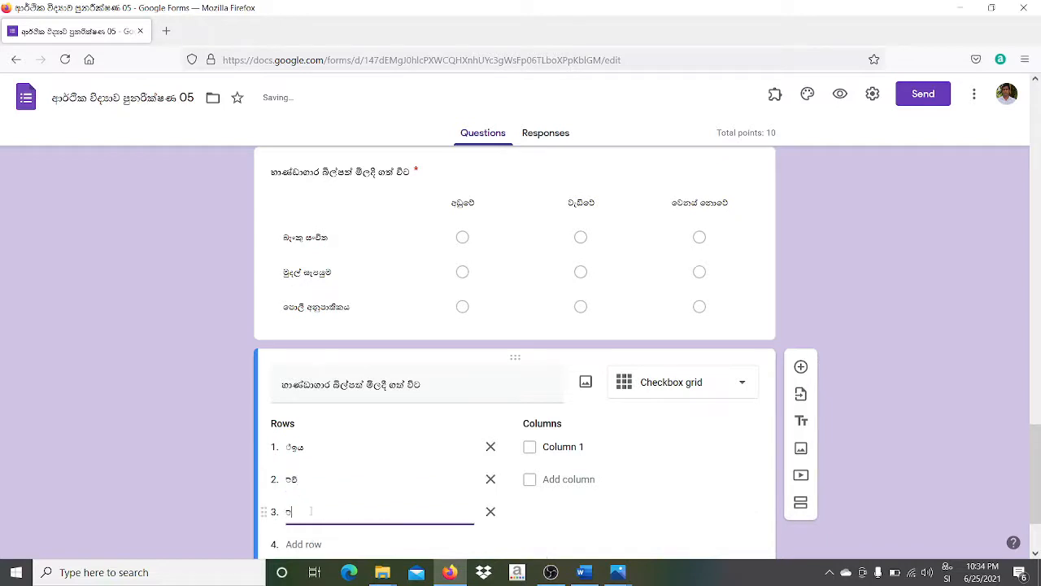
- Add four Sinhala column labels to the checkbox grid
{"action": "left_click", "coordinate": [563, 445]}
{"action": "type", "text": "අවම"}
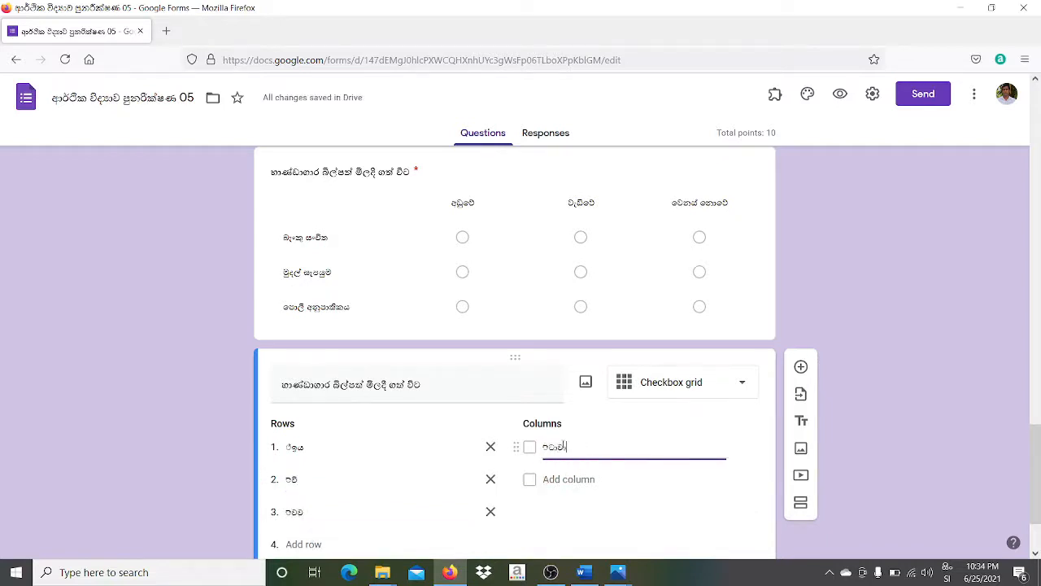
{"action": "left_click", "coordinate": [565, 480]}
{"action": "type", "text": "විශා"}
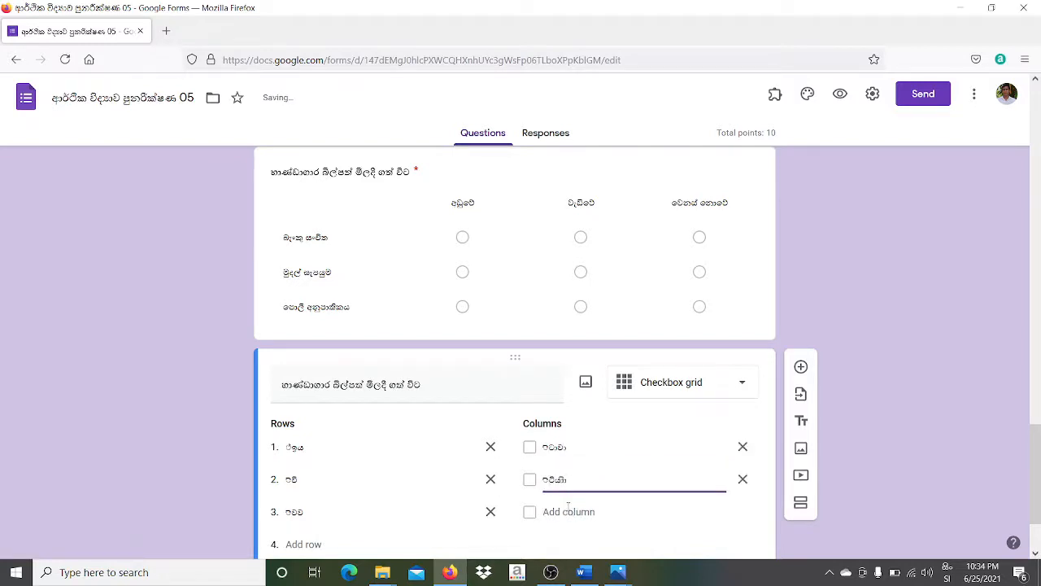
{"action": "left_click", "coordinate": [567, 511]}
{"action": "type", "text": "ශෙවා"}
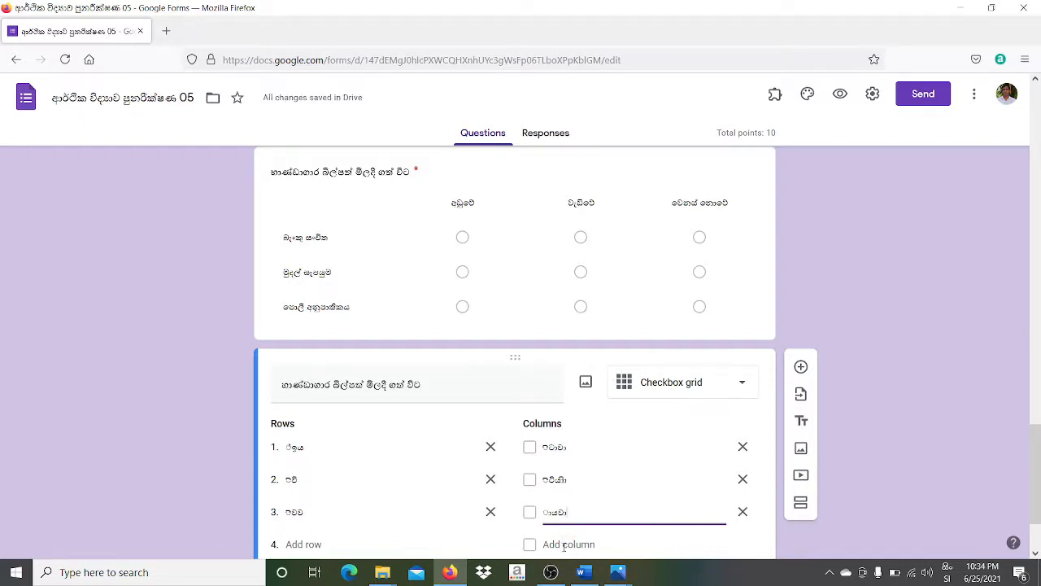
{"action": "left_click", "coordinate": [567, 544]}
{"action": "type", "text": "ශා"}
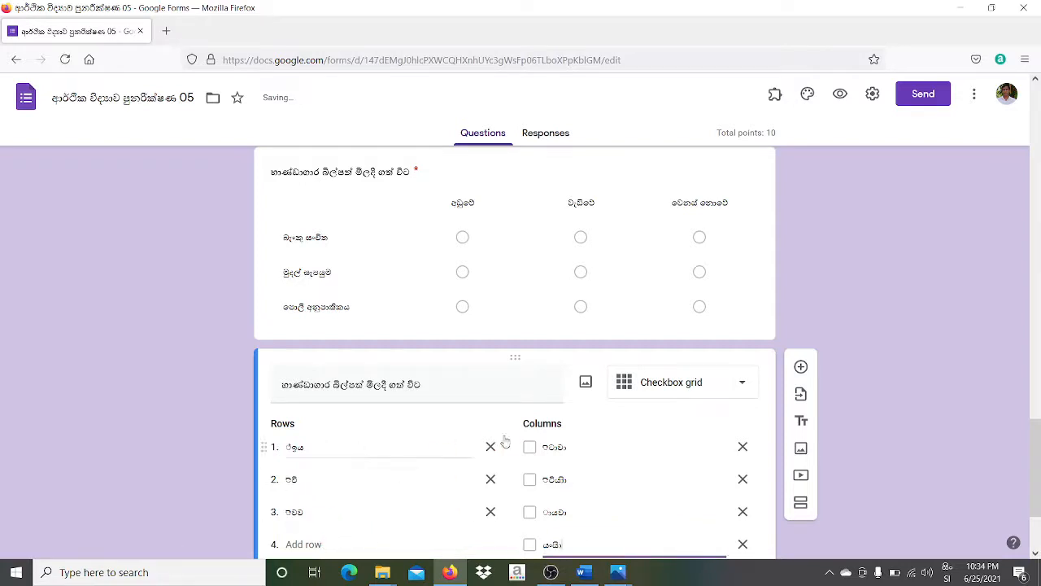
{"action": "left_click", "coordinate": [566, 504]}
{"action": "left_click", "coordinate": [1038, 429]}
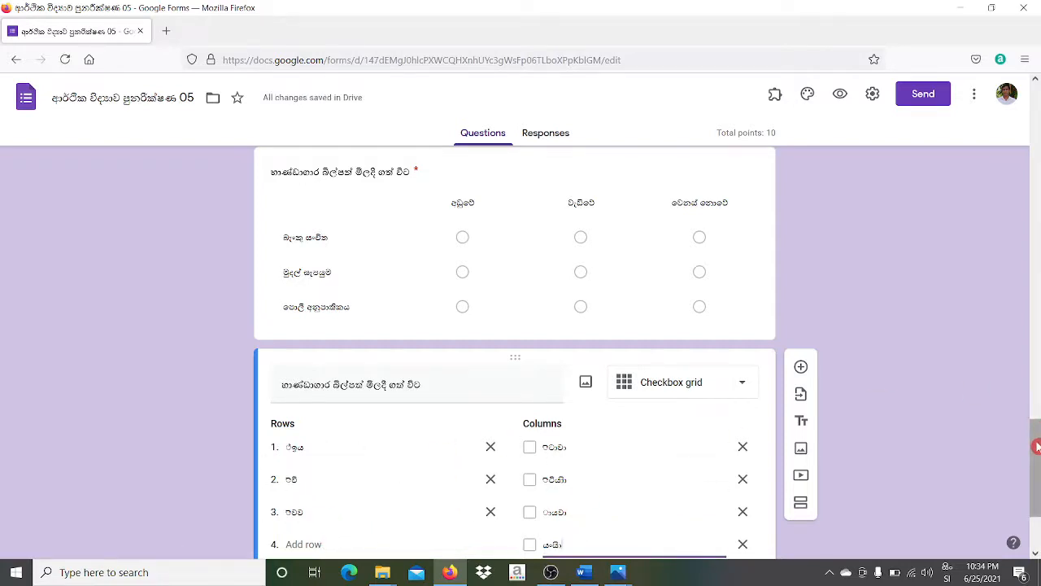
{"action": "left_click_drag", "start_coordinate": [1037, 447], "coordinate": [1038, 488]}
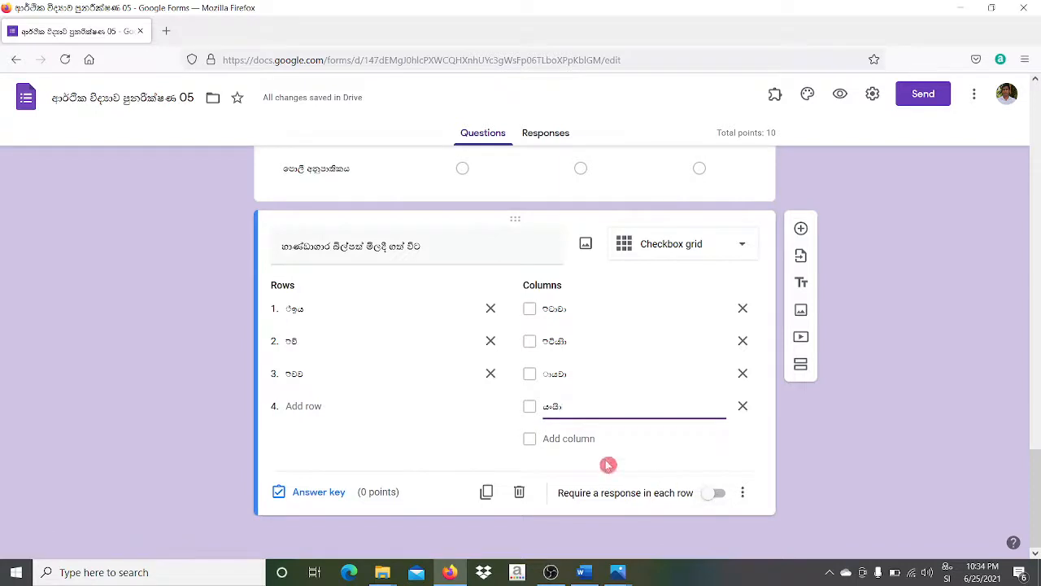
- Require a response per row and mark two correct columns per row at 1 point each, totalling 13
{"action": "left_click", "coordinate": [716, 494]}
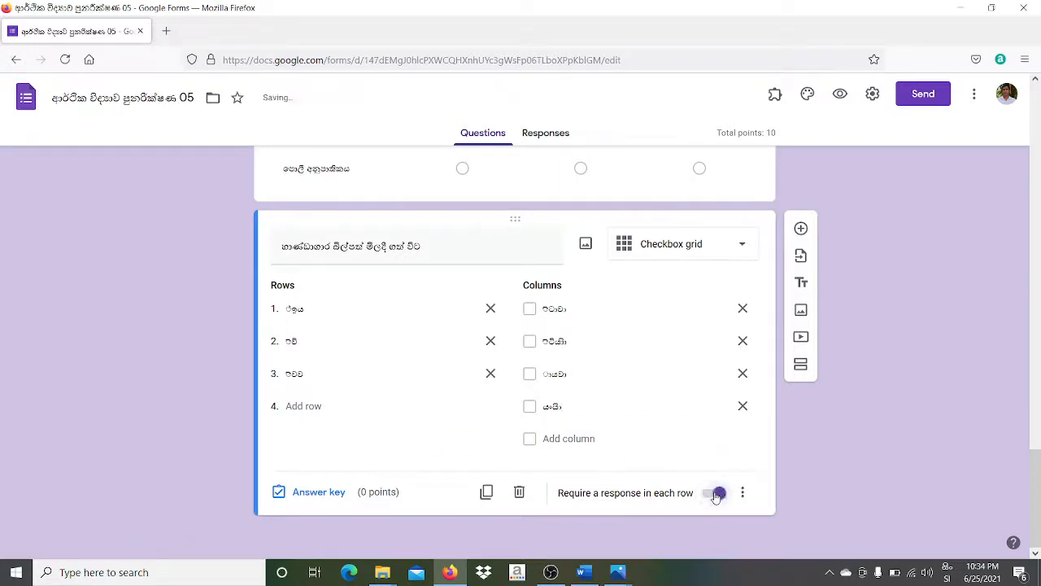
{"action": "left_click", "coordinate": [334, 492]}
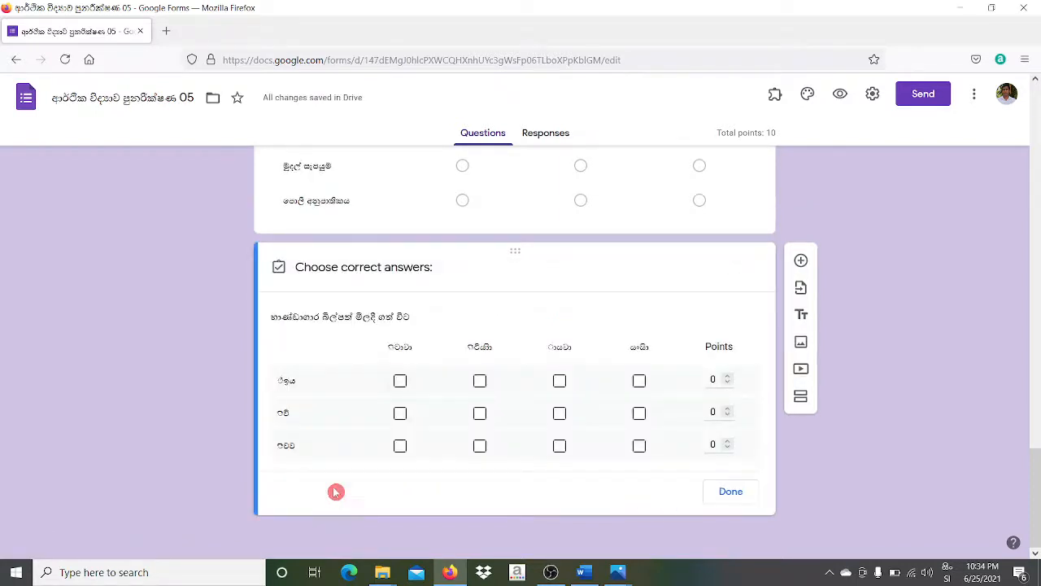
{"action": "left_click", "coordinate": [400, 381]}
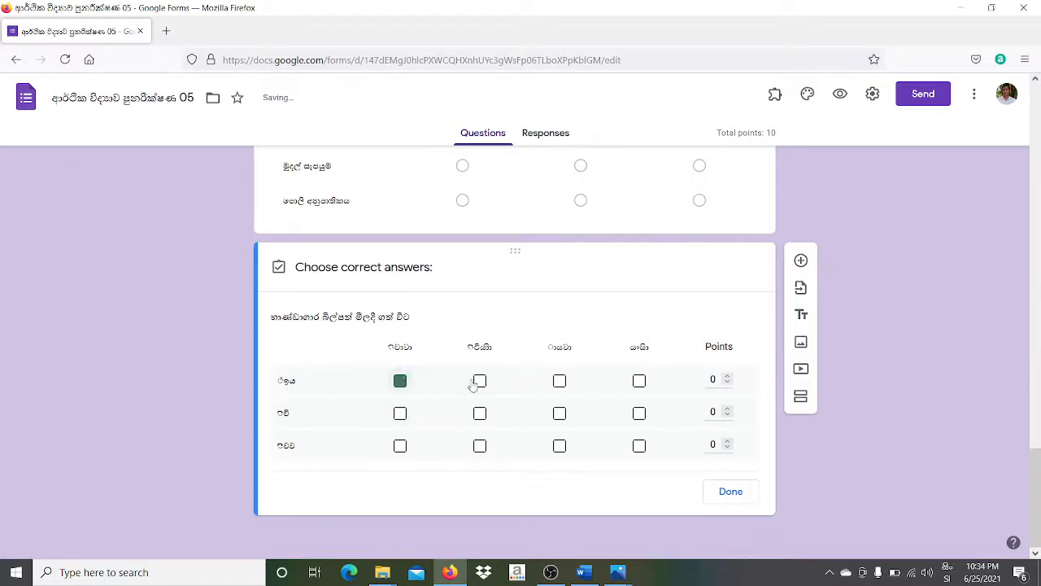
{"action": "left_click", "coordinate": [560, 381]}
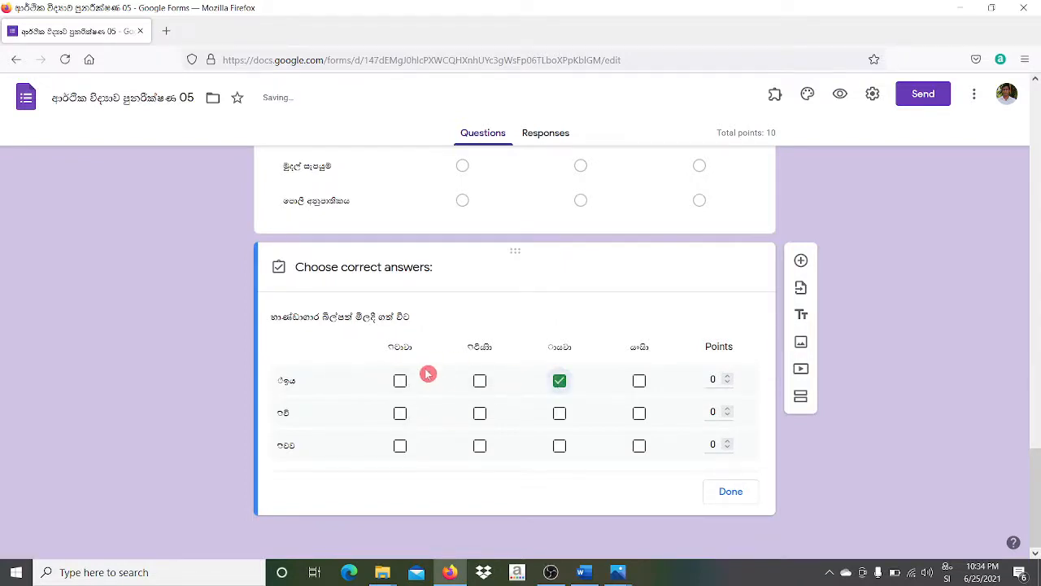
{"action": "left_click", "coordinate": [400, 381]}
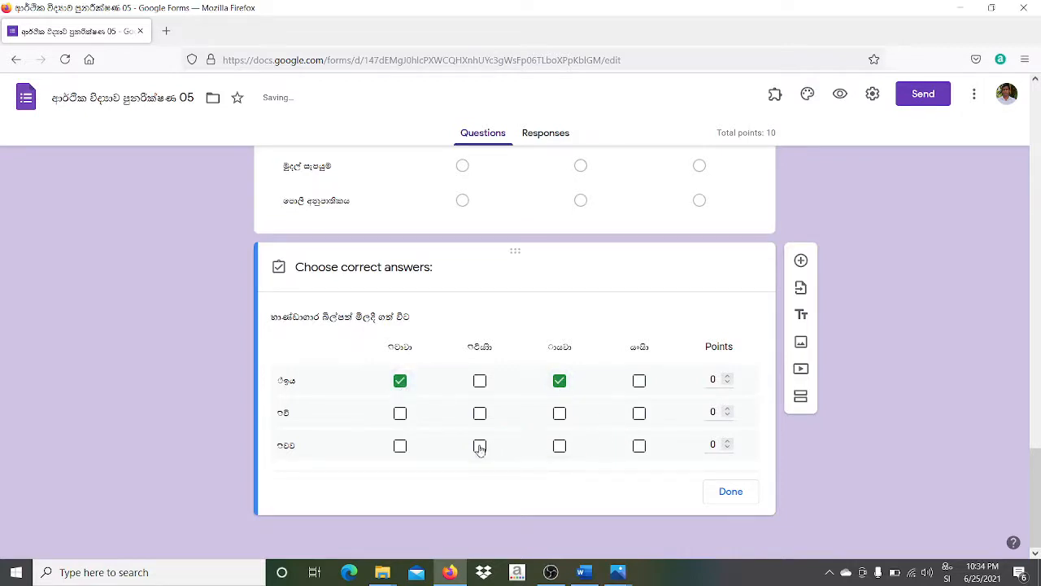
{"action": "left_click", "coordinate": [480, 414]}
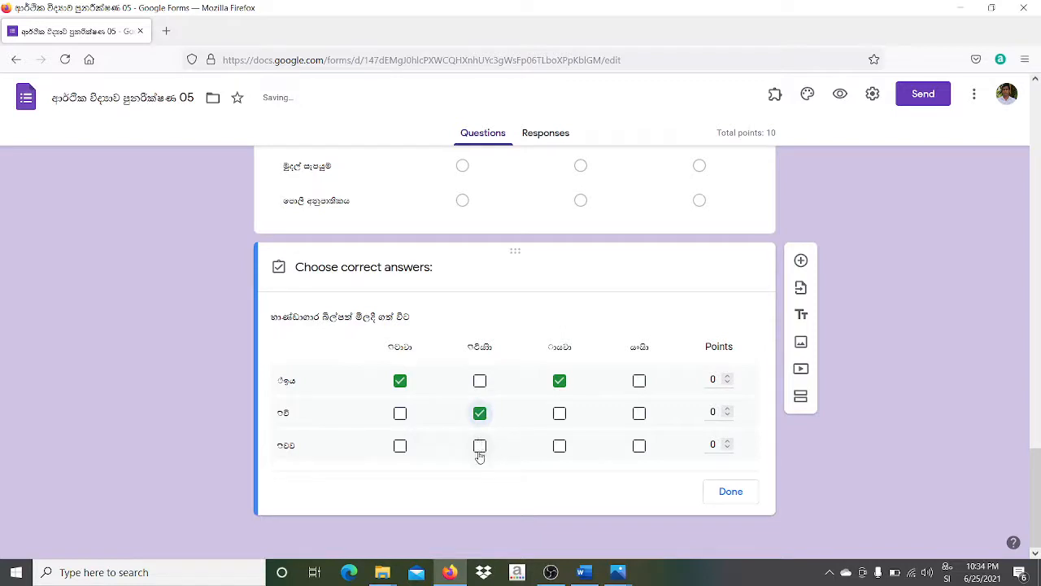
{"action": "left_click", "coordinate": [640, 414]}
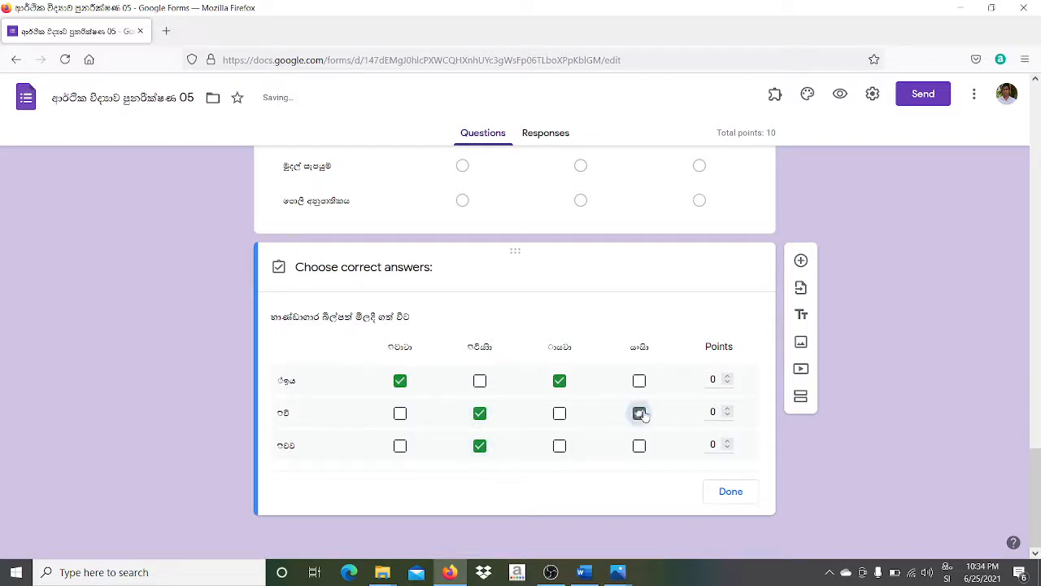
{"action": "left_click", "coordinate": [560, 446]}
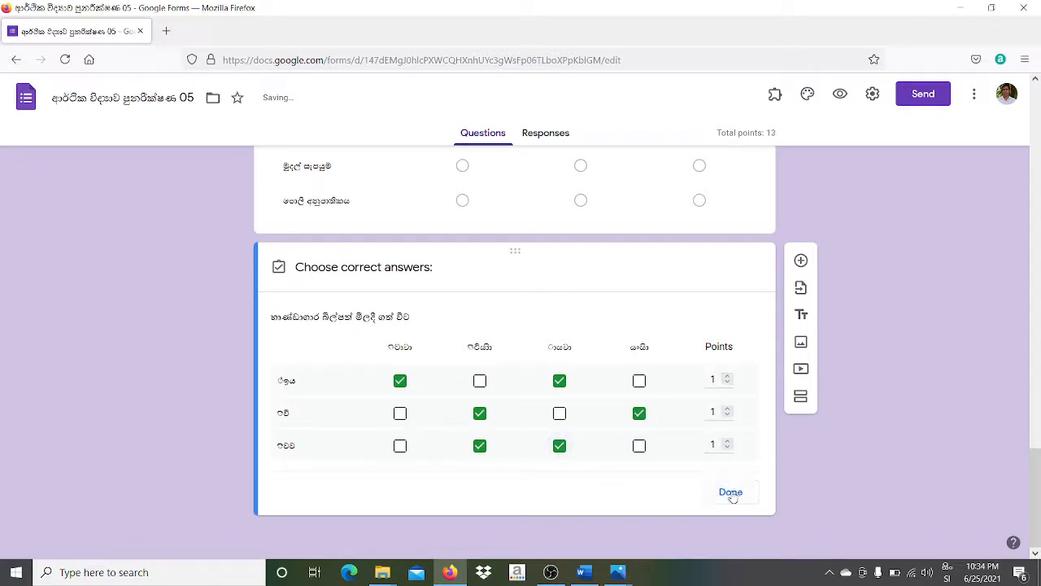
{"action": "left_click", "coordinate": [732, 494]}
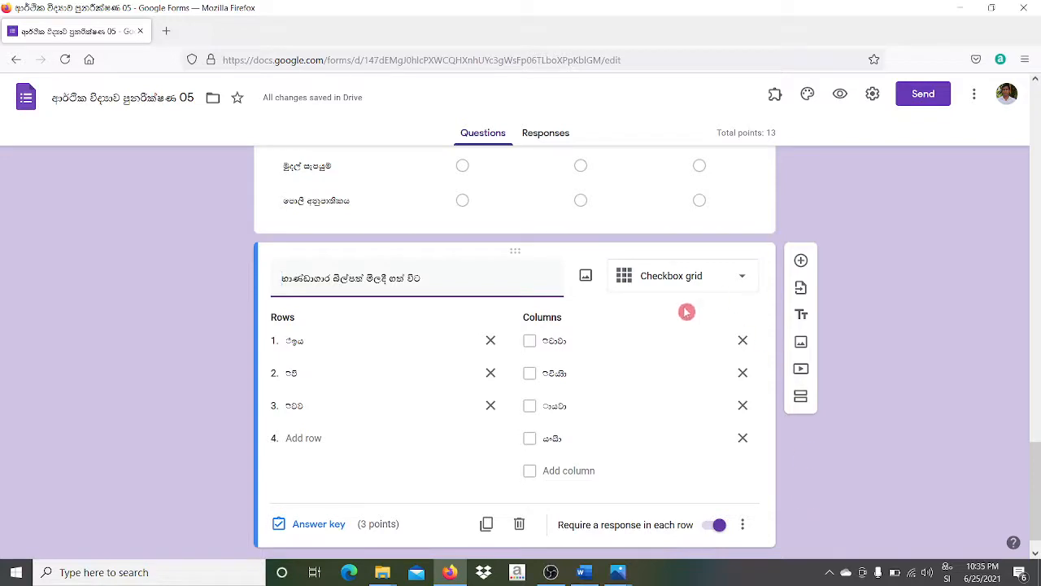
{"action": "left_click", "coordinate": [802, 261]}
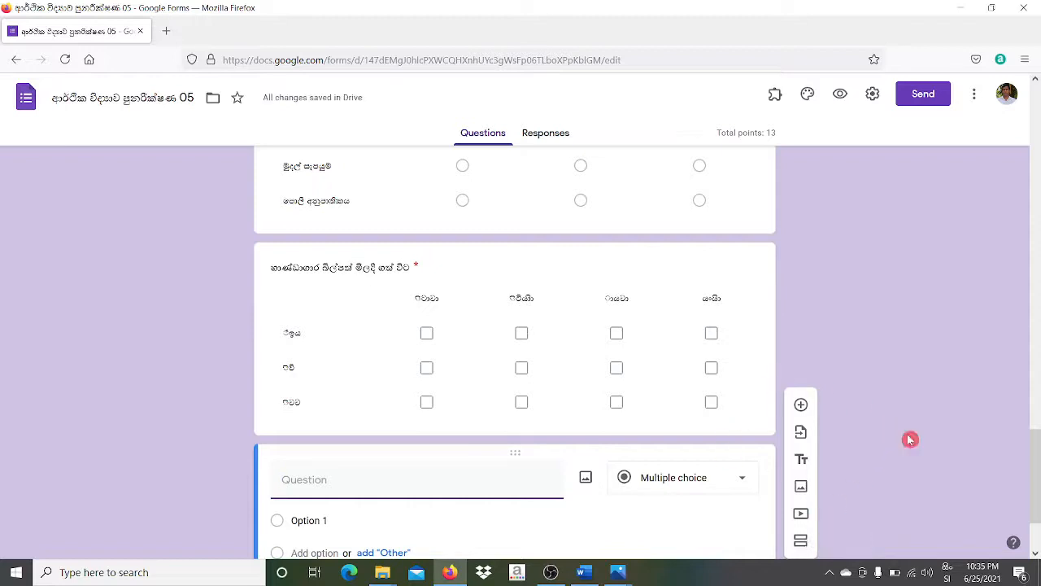
{"action": "left_click", "coordinate": [1037, 394]}
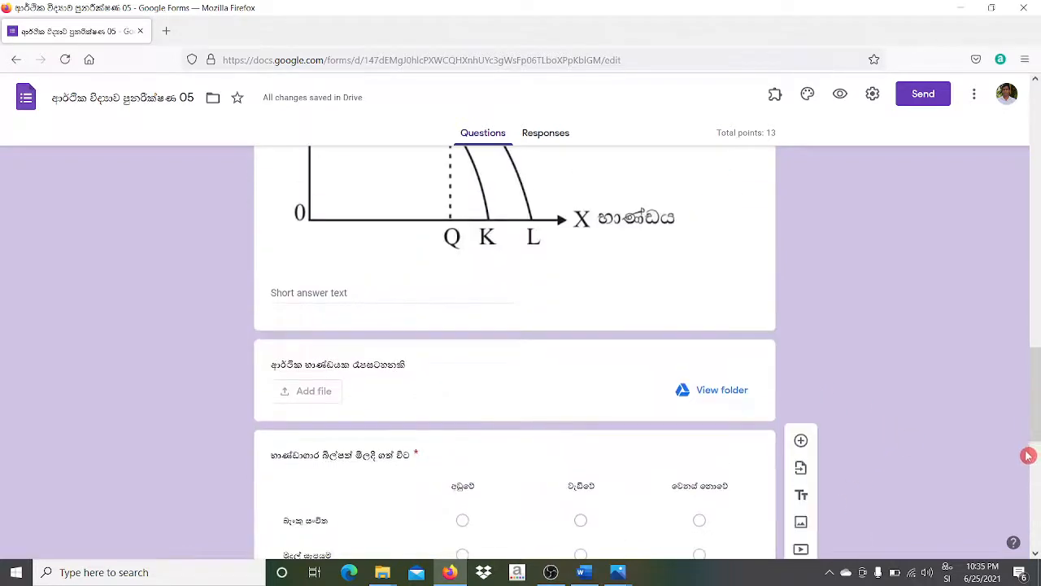
{"action": "left_click_drag", "start_coordinate": [1035, 427], "coordinate": [1034, 532]}
{"action": "left_click", "coordinate": [735, 364]}
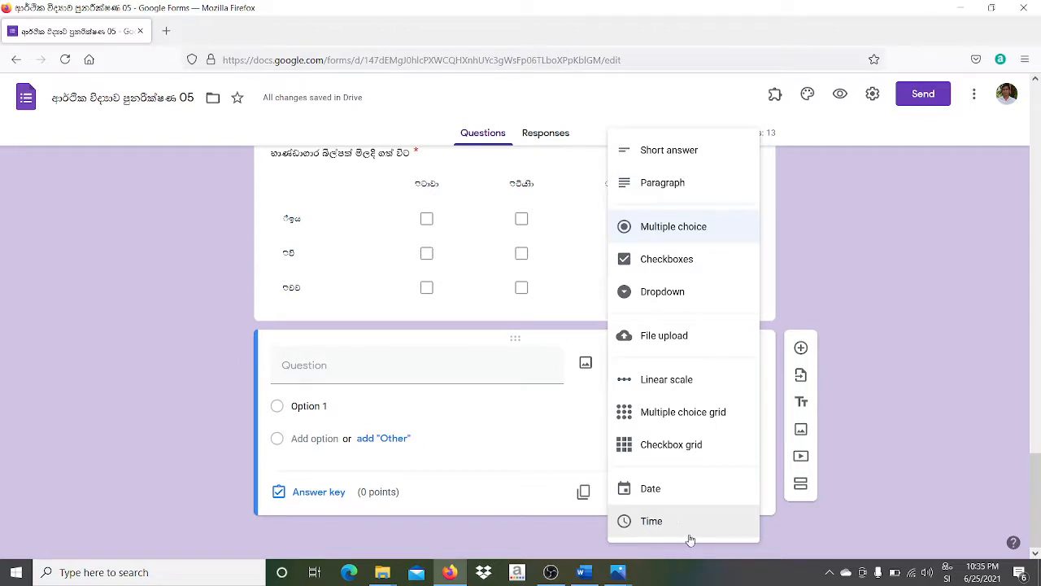
{"action": "left_click", "coordinate": [549, 468]}
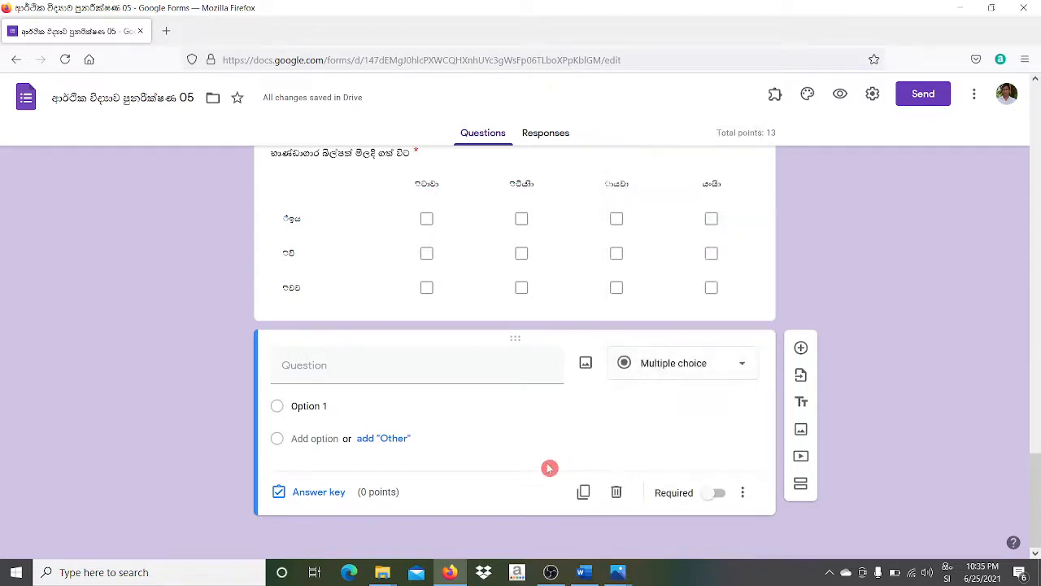
{"action": "left_click", "coordinate": [617, 493]}
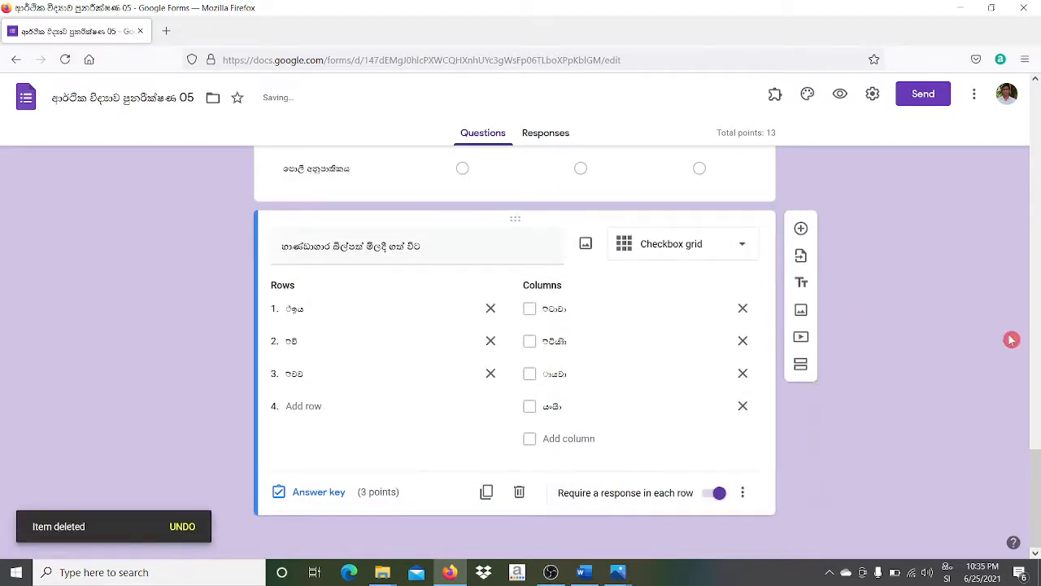
- Drag the File upload question from below the graph question to sit directly under question 01
{"action": "left_click_drag", "start_coordinate": [1036, 477], "coordinate": [1037, 381]}
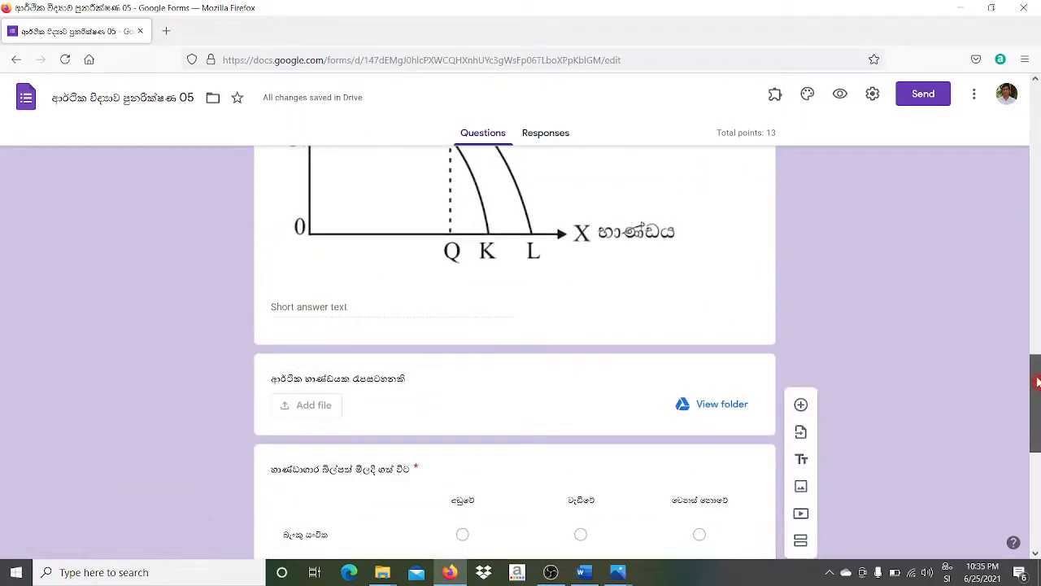
{"action": "left_click", "coordinate": [513, 364]}
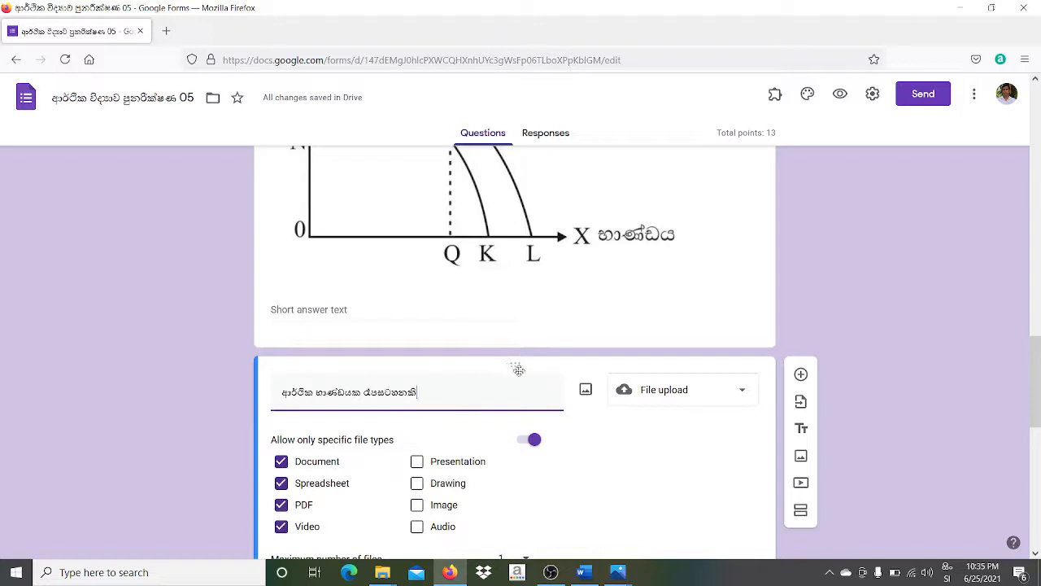
{"action": "left_click_drag", "start_coordinate": [517, 364], "coordinate": [476, 218]}
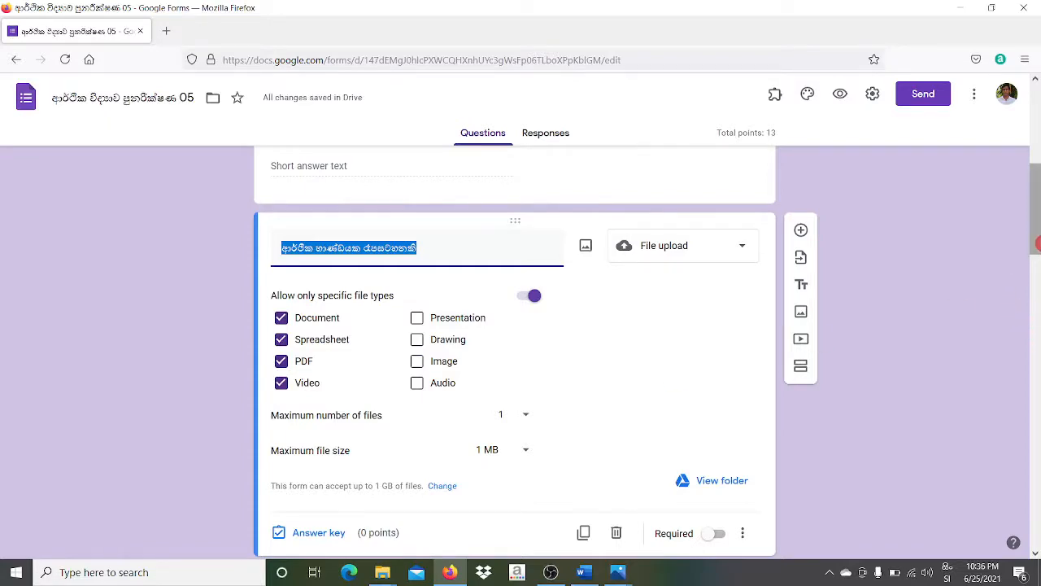
{"action": "mouse_move", "coordinate": [1035, 254]}
{"action": "left_mouse_down"}
{"action": "mouse_move", "coordinate": [1033, 186]}
{"action": "mouse_move", "coordinate": [1037, 279]}
{"action": "mouse_move", "coordinate": [1037, 250]}
{"action": "left_mouse_up"}
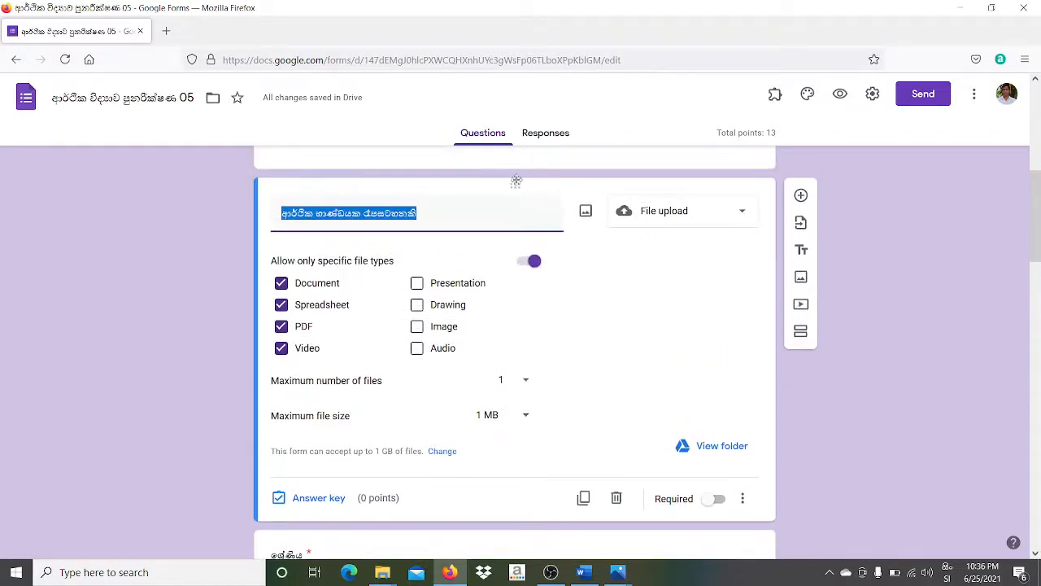
{"action": "left_click_drag", "start_coordinate": [515, 187], "coordinate": [486, 442]}
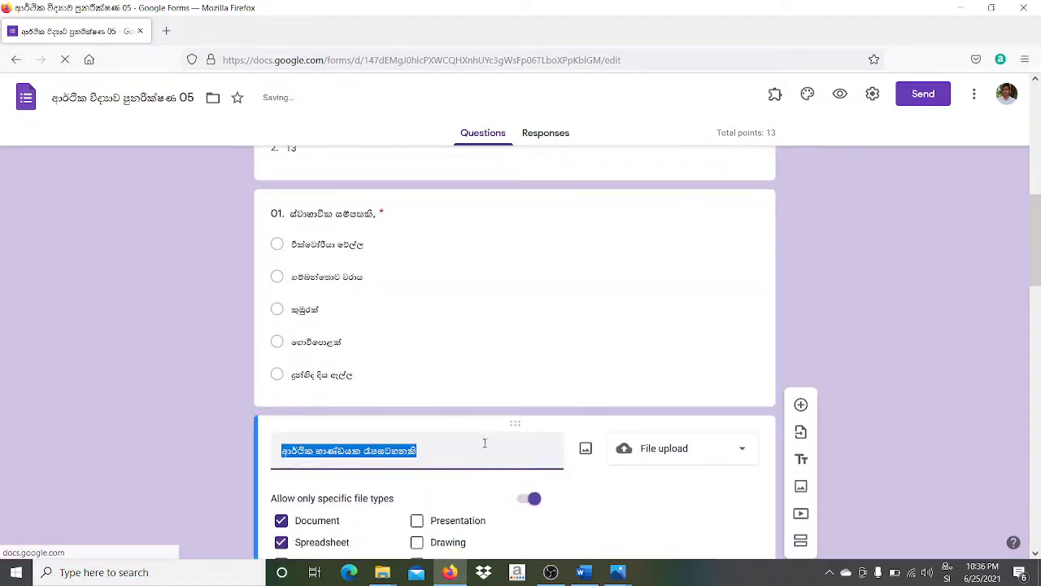
{"action": "left_click", "coordinate": [496, 452]}
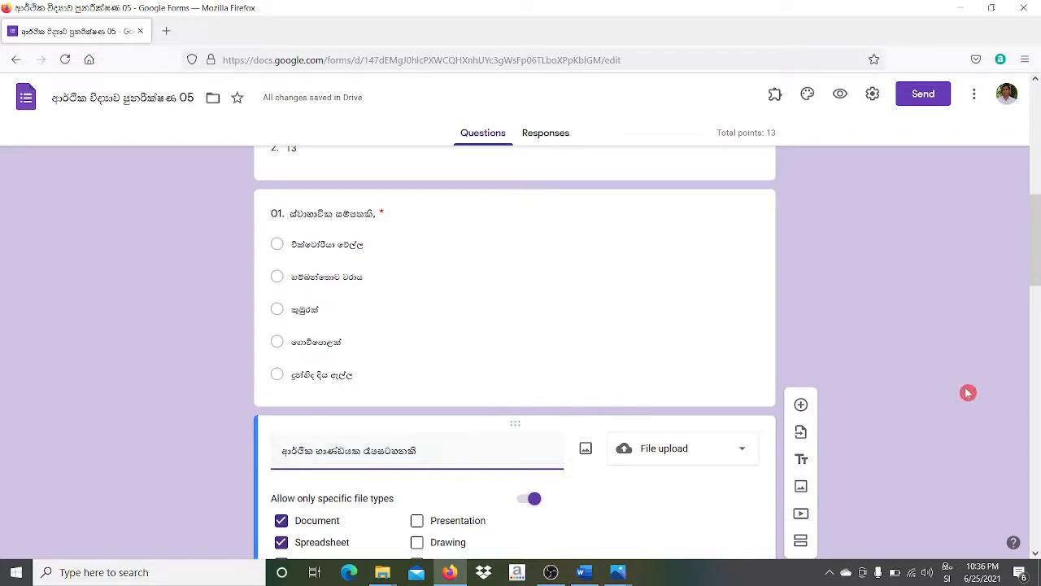
{"action": "scroll", "coordinate": [1036, 388], "scroll_direction": "down", "scroll_amount": 10}
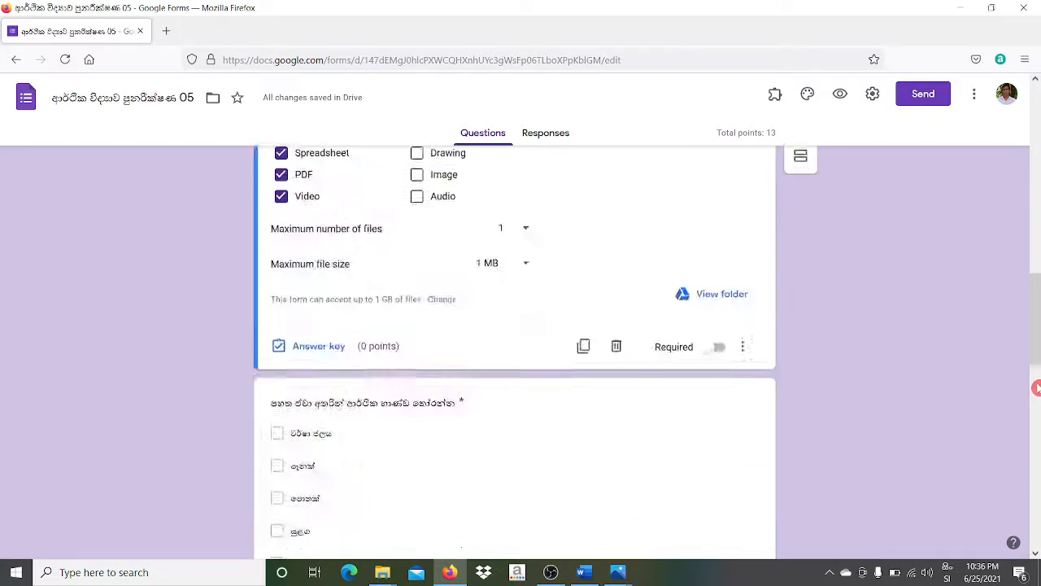
{"action": "left_click_drag", "start_coordinate": [1030, 489], "coordinate": [1038, 216]}
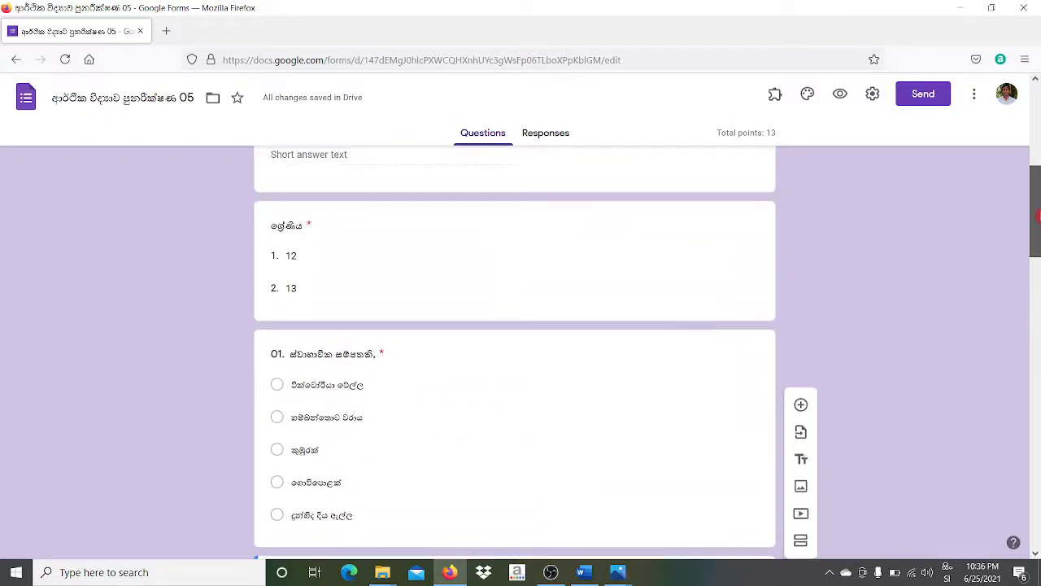
- After the grade dropdown question, discard a stray title block and insert a new 'Untitled Section'
{"action": "left_click", "coordinate": [561, 314]}
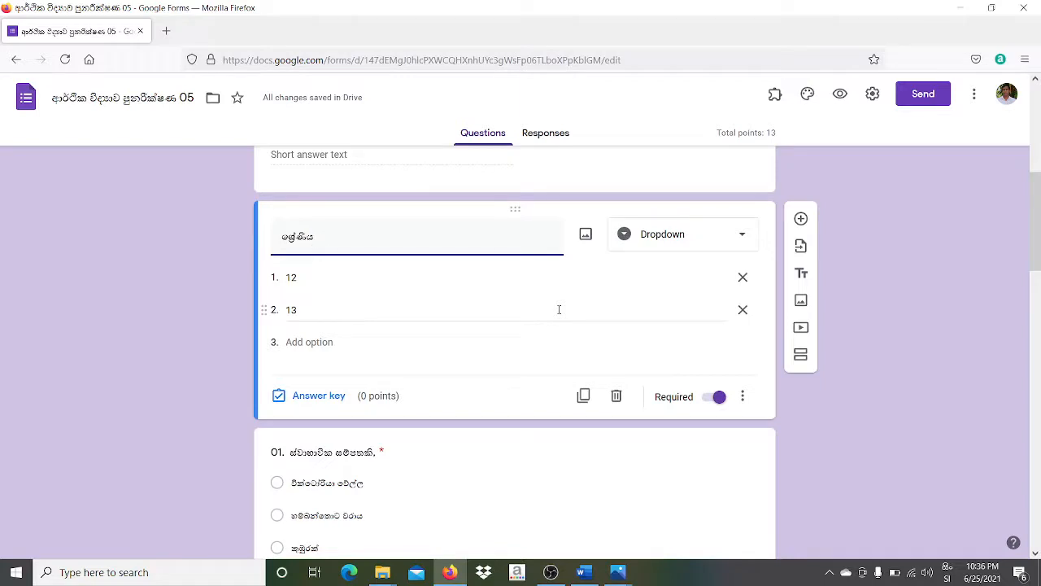
{"action": "left_click", "coordinate": [804, 275]}
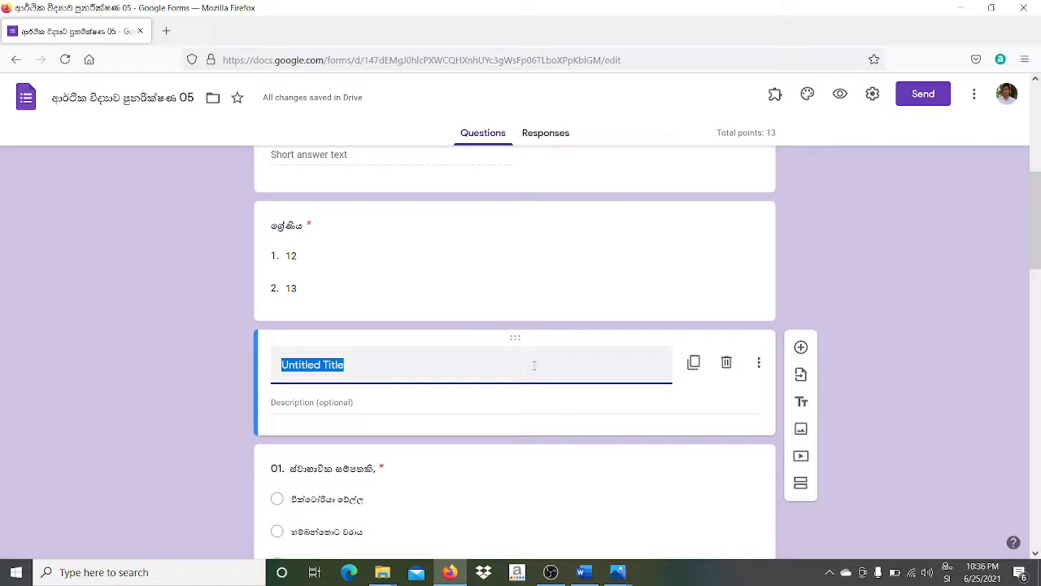
{"action": "left_click", "coordinate": [726, 364]}
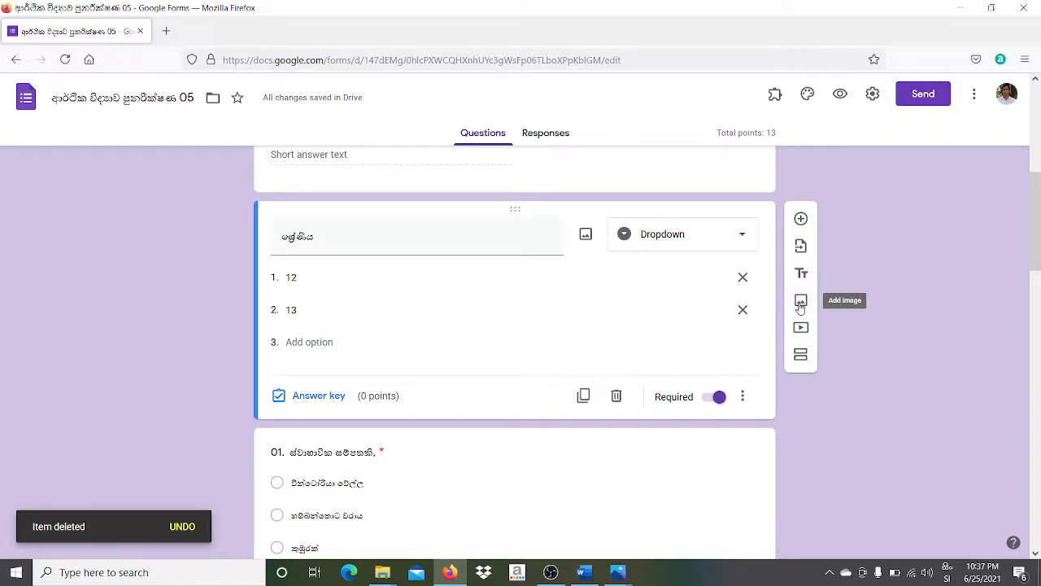
{"action": "left_click", "coordinate": [802, 355]}
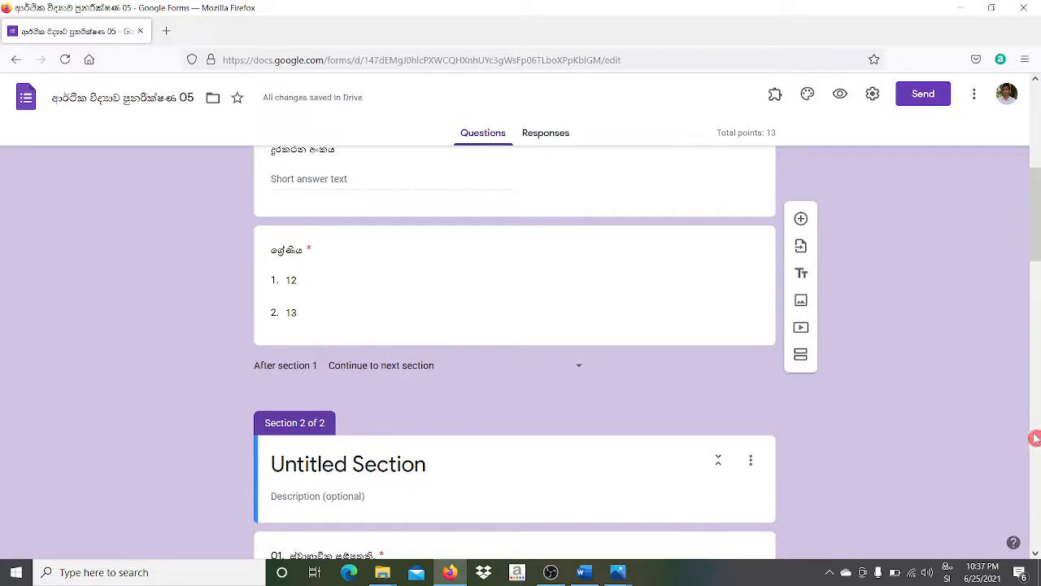
- Title Section 2 in Sinhala as 'answer all questions', correcting the final letter to 'සපයන්න'
{"action": "scroll", "coordinate": [1033, 415], "scroll_direction": "down", "scroll_amount": 15}
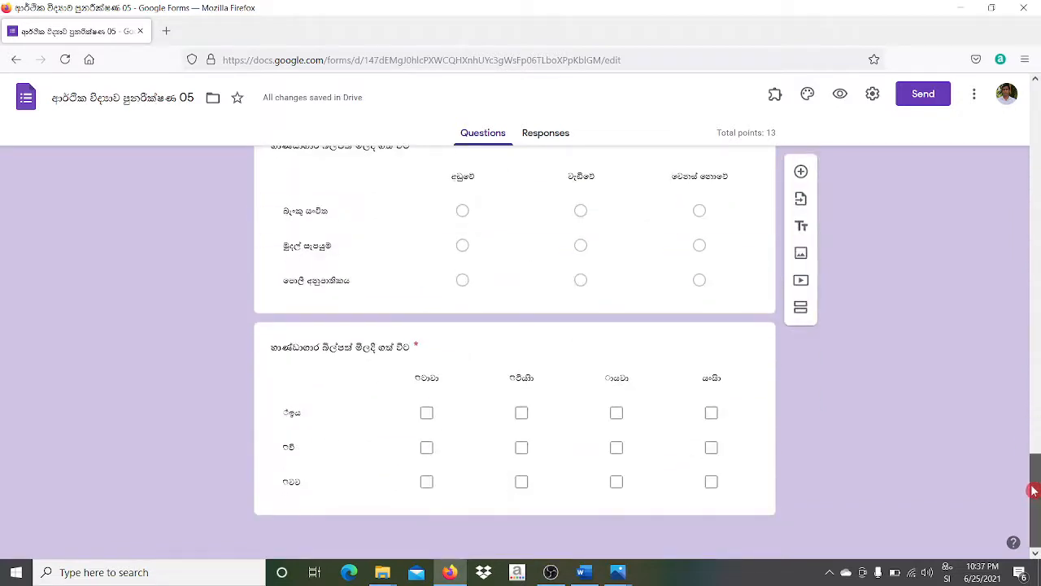
{"action": "scroll", "coordinate": [1035, 415], "scroll_direction": "up", "scroll_amount": 3}
{"action": "left_click_drag", "start_coordinate": [1037, 420], "coordinate": [1038, 210]}
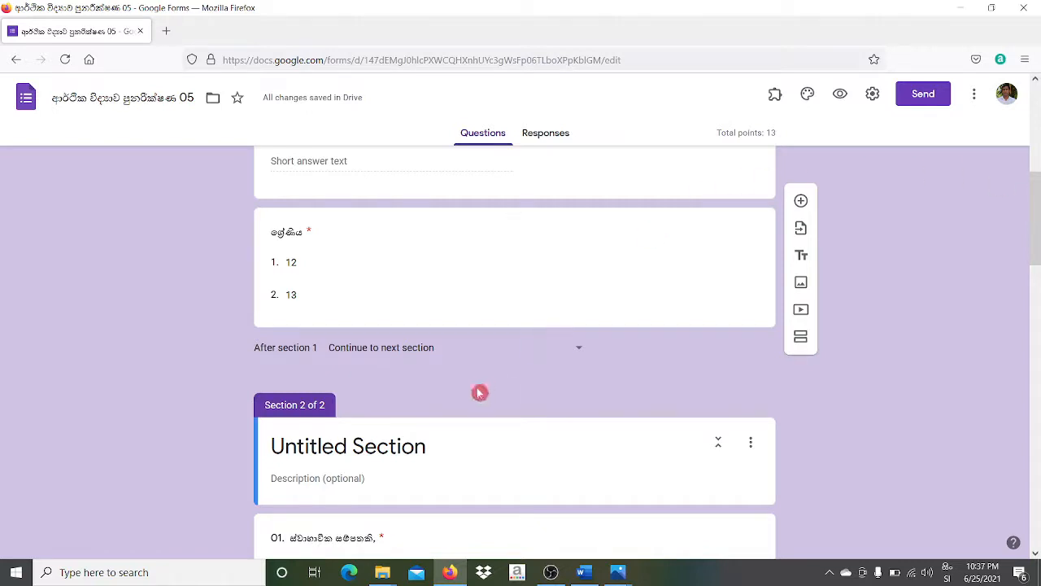
{"action": "left_click", "coordinate": [433, 448]}
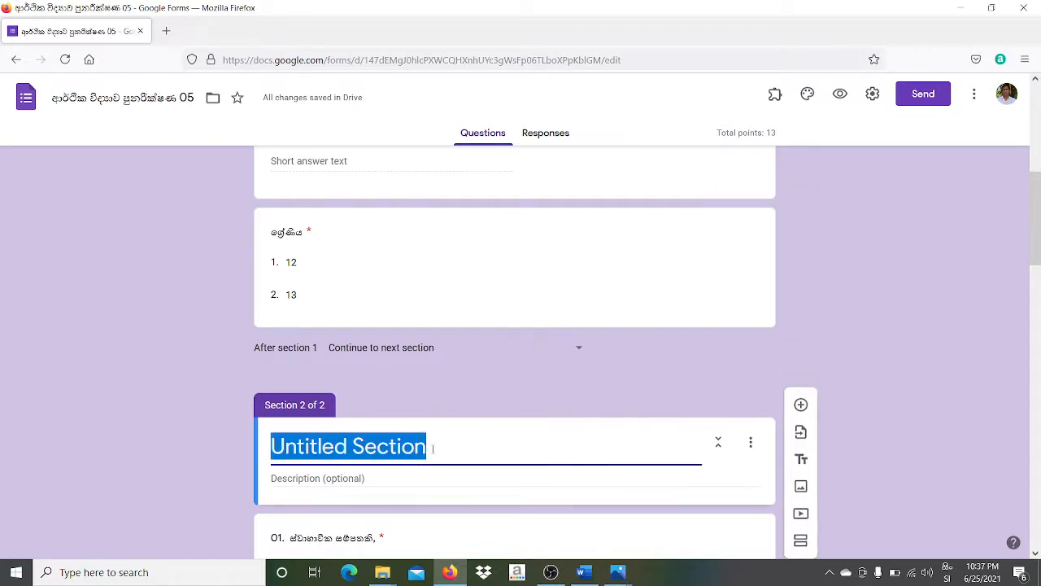
{"action": "type", "text": "ෂිය"}
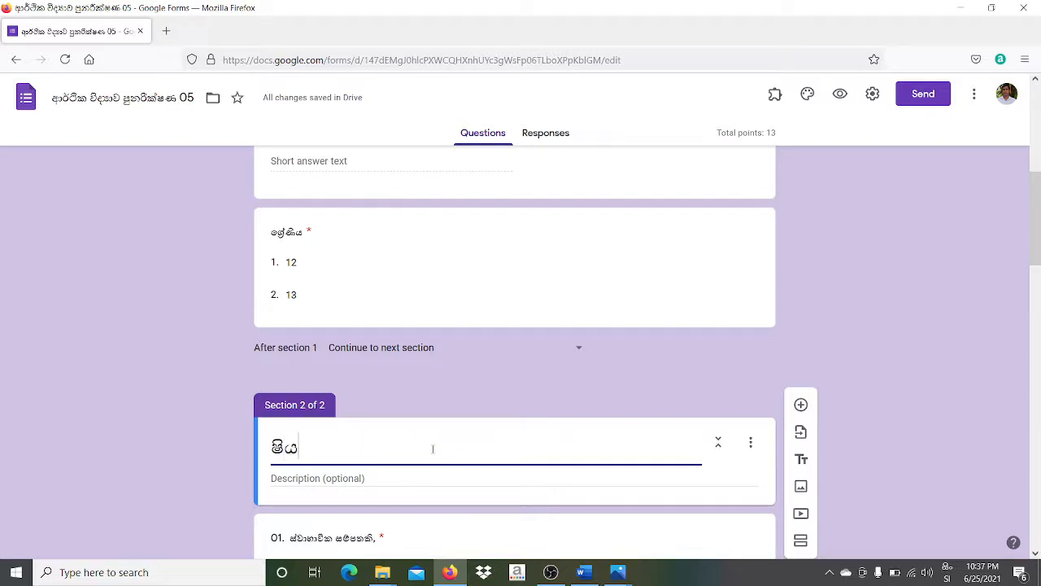
{"action": "type", "text": "ළුම"}
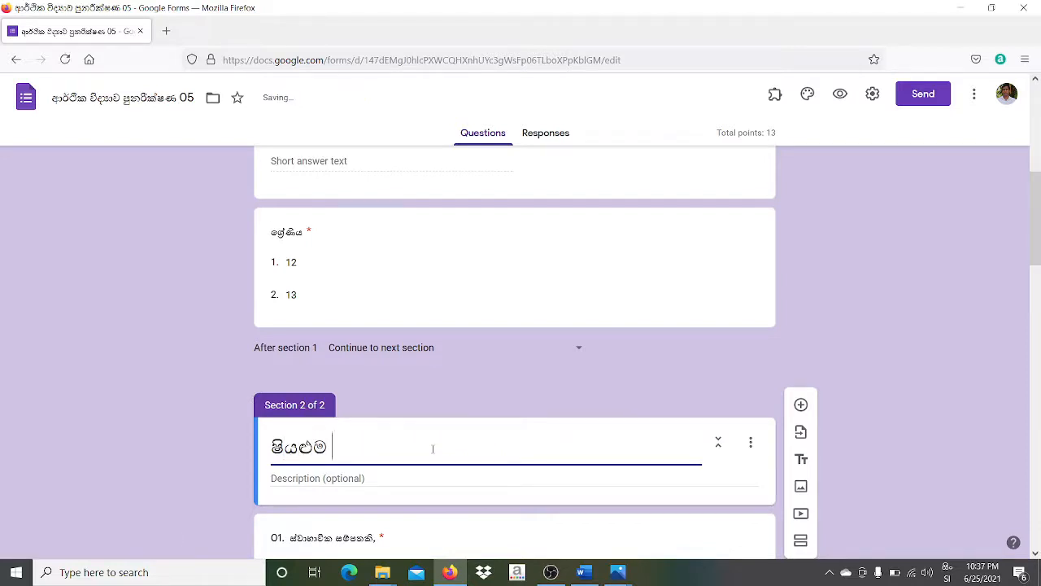
{"action": "type", "text": " ප්‍රශ්න වලට"}
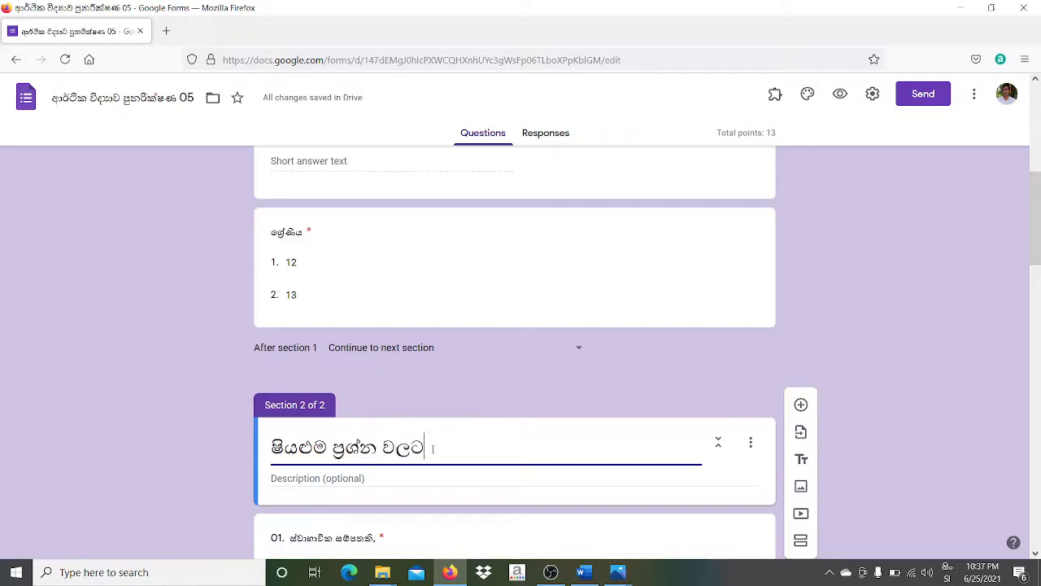
{"action": "type", "text": " ස"}
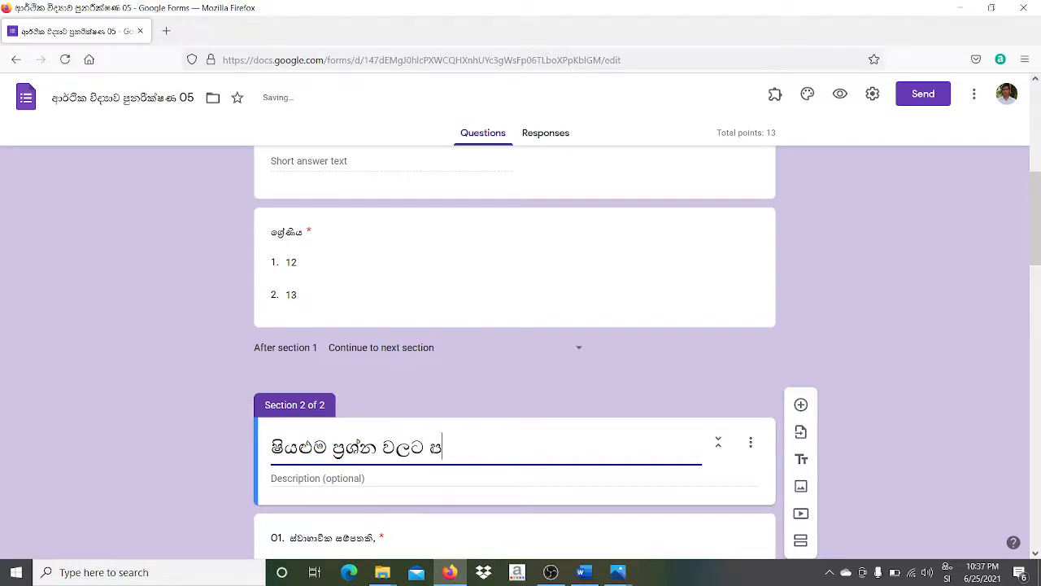
{"action": "type", "text": "ිළිතුරු සපයක"}
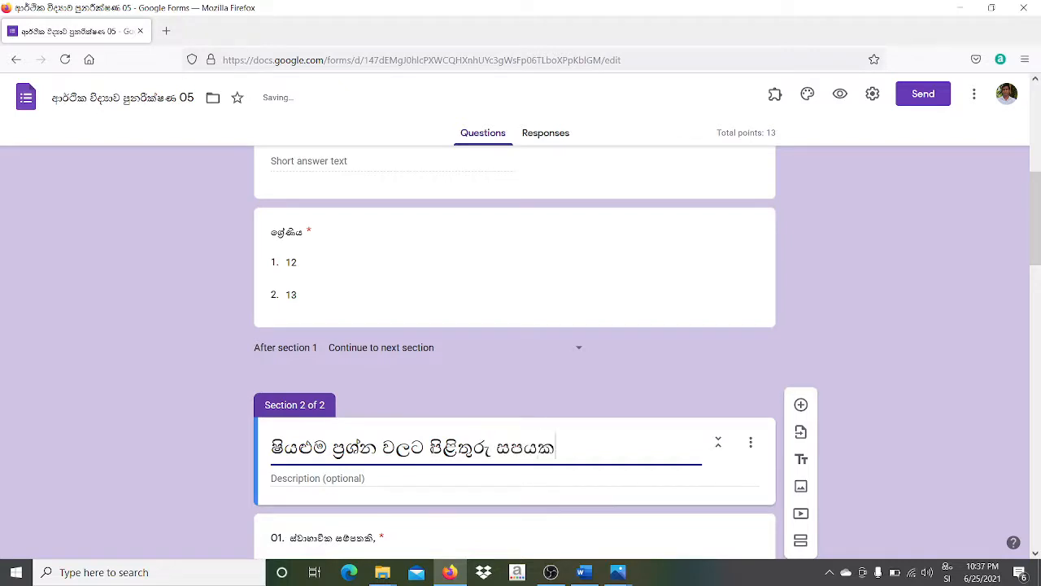
{"action": "key", "text": "BackSpace"}
{"action": "type", "text": "න්න"}
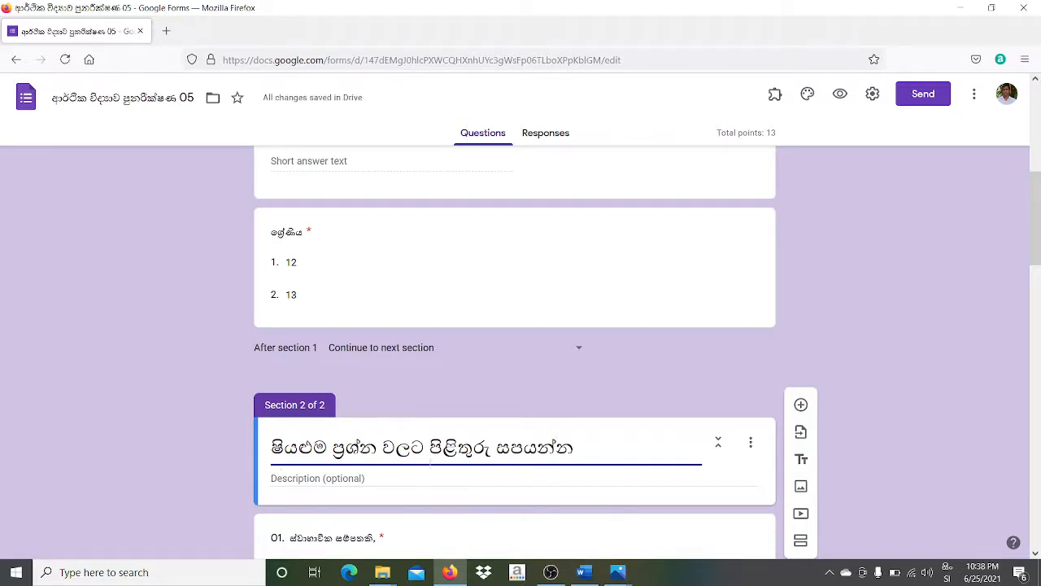
- Add the Sinhala section description beginning 'සඩාත් නිවැරදි පිළිතුර' beneath the Section 2 title
{"action": "left_click", "coordinate": [376, 476]}
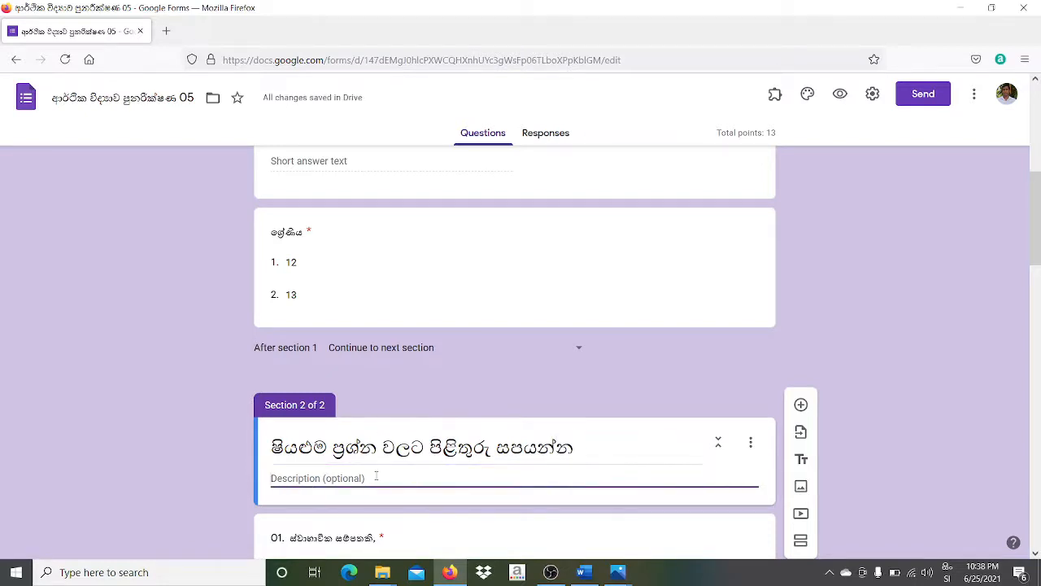
{"action": "type", "text": "ස"}
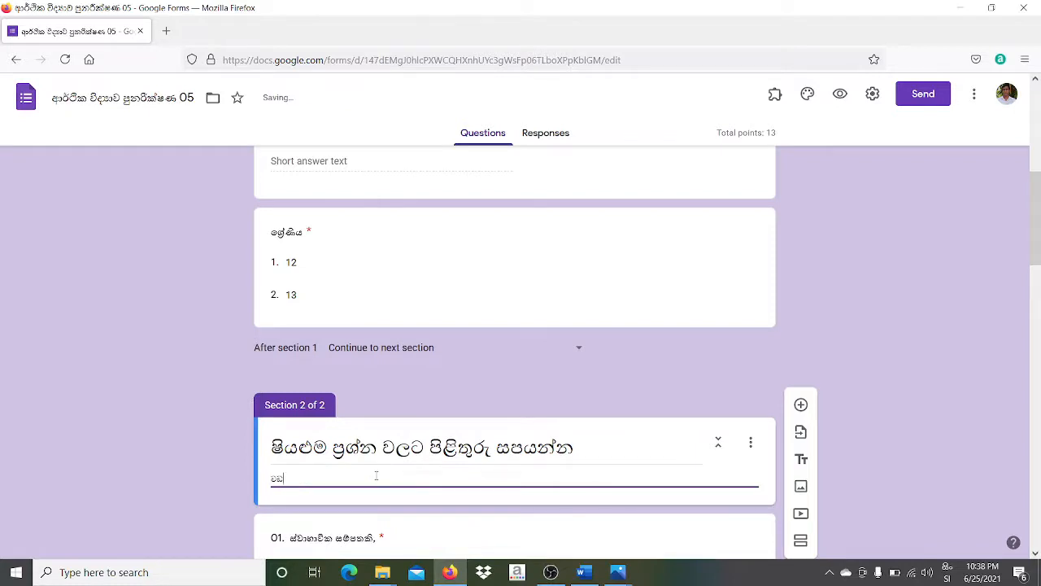
{"action": "type", "text": "ඩාත් නිවැරදි පිළිතුර ෙ"}
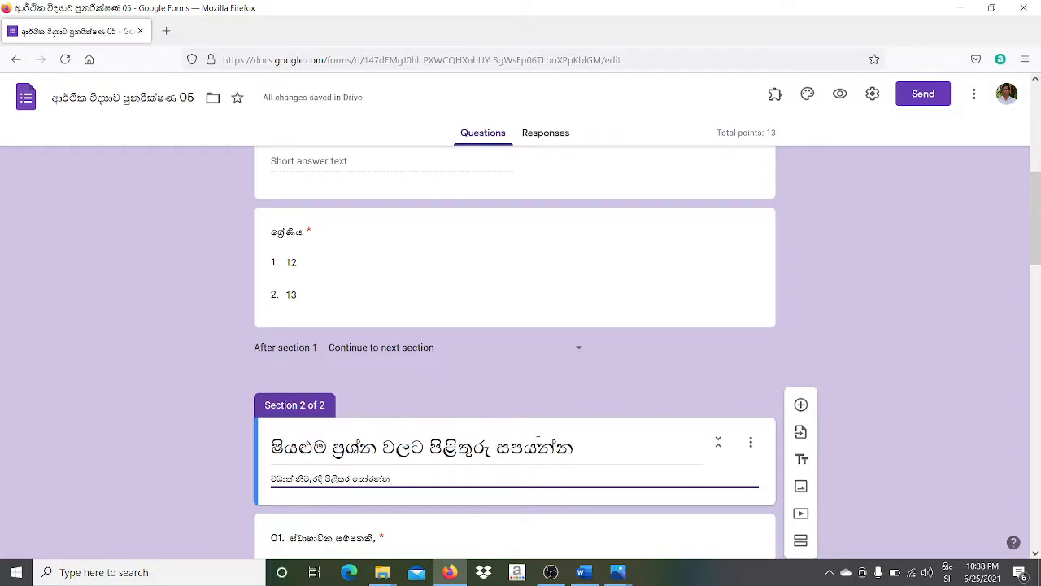
{"action": "left_click", "coordinate": [502, 475]}
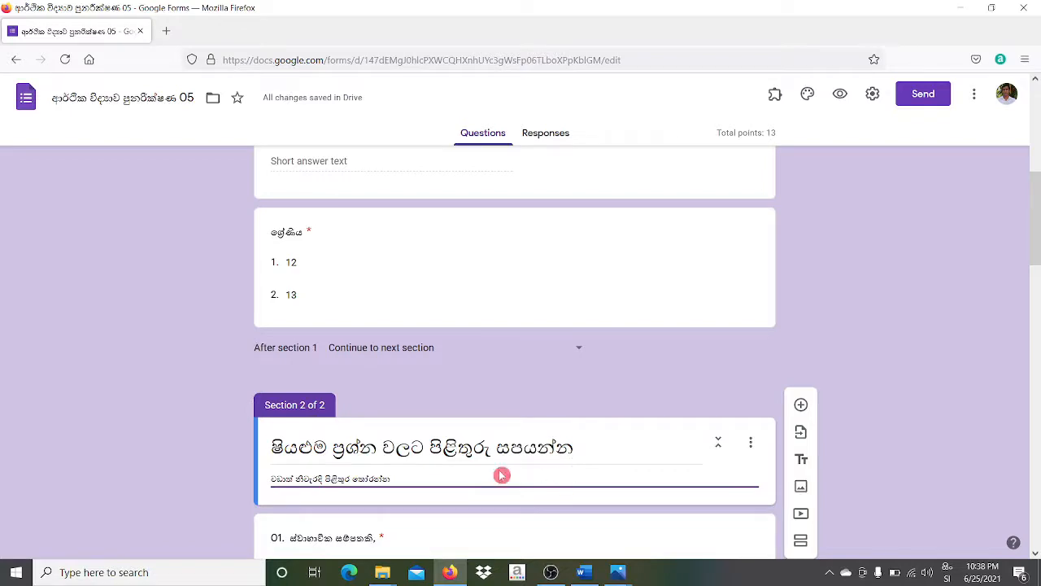
{"action": "left_click", "coordinate": [1038, 428]}
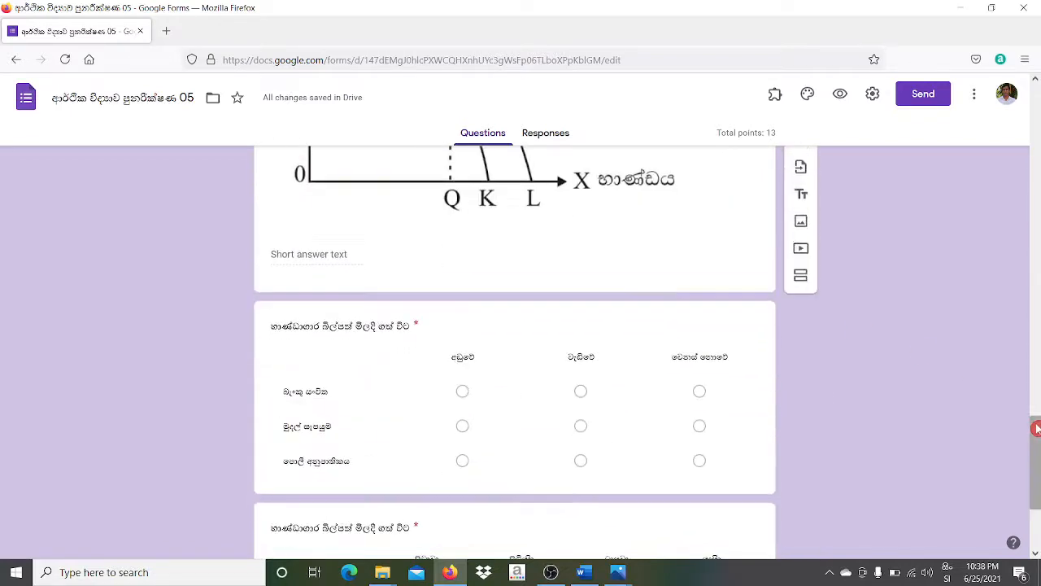
{"action": "left_click_drag", "start_coordinate": [1037, 441], "coordinate": [1038, 48]}
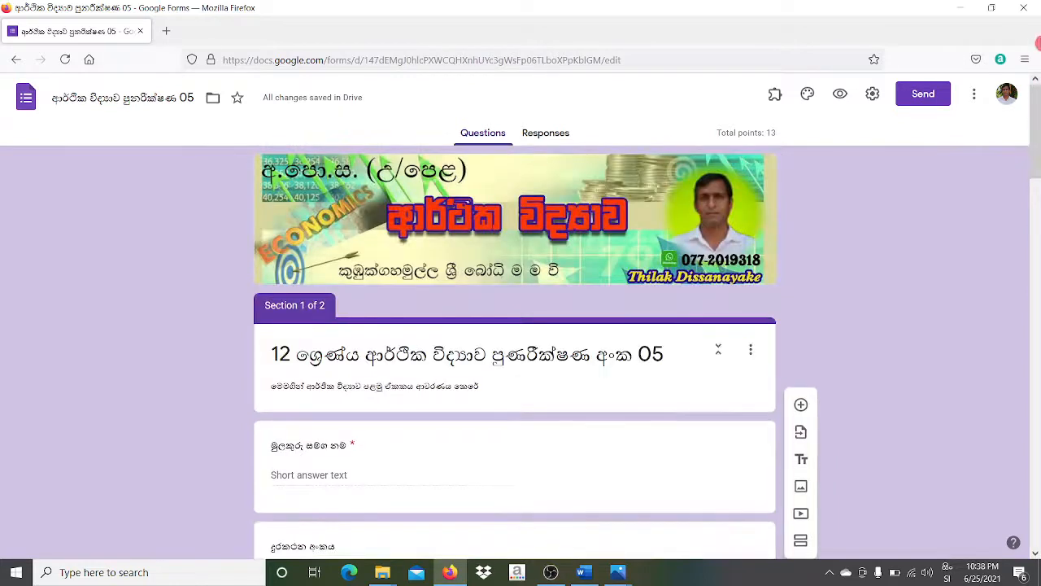
{"action": "left_click", "coordinate": [843, 97]}
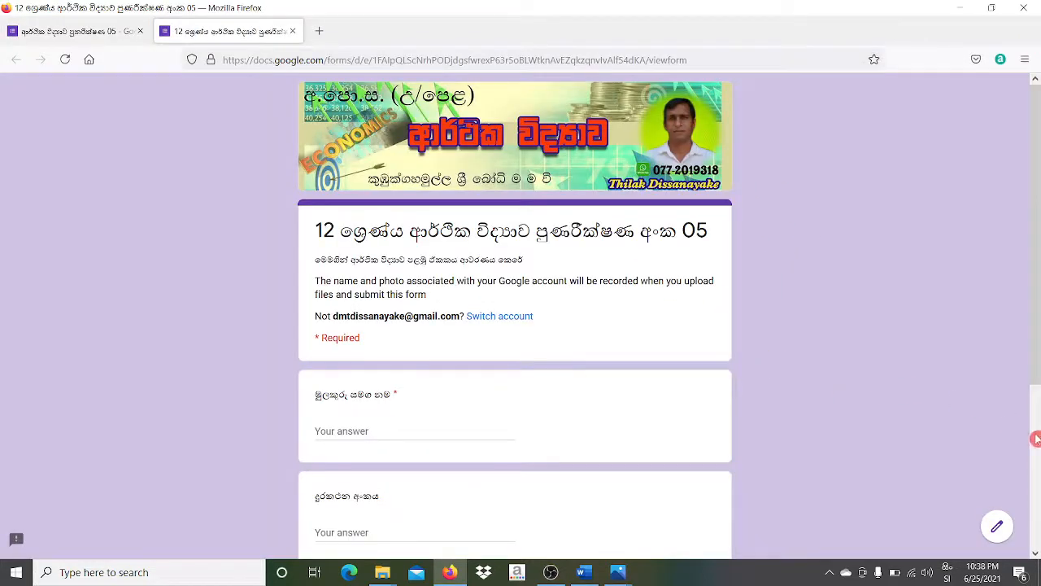
{"action": "left_click_drag", "start_coordinate": [1037, 336], "coordinate": [1037, 510]}
{"action": "mouse_move", "coordinate": [1037, 511]}
{"action": "left_mouse_down"}
{"action": "mouse_move", "coordinate": [1039, 364]}
{"action": "mouse_move", "coordinate": [1039, 504]}
{"action": "left_mouse_up"}
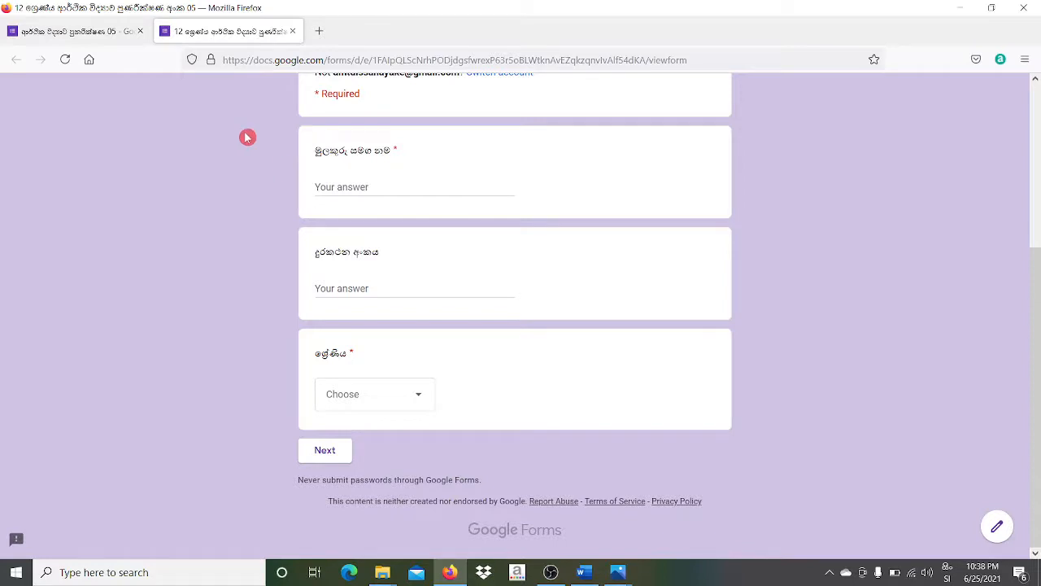
{"action": "left_click", "coordinate": [296, 31]}
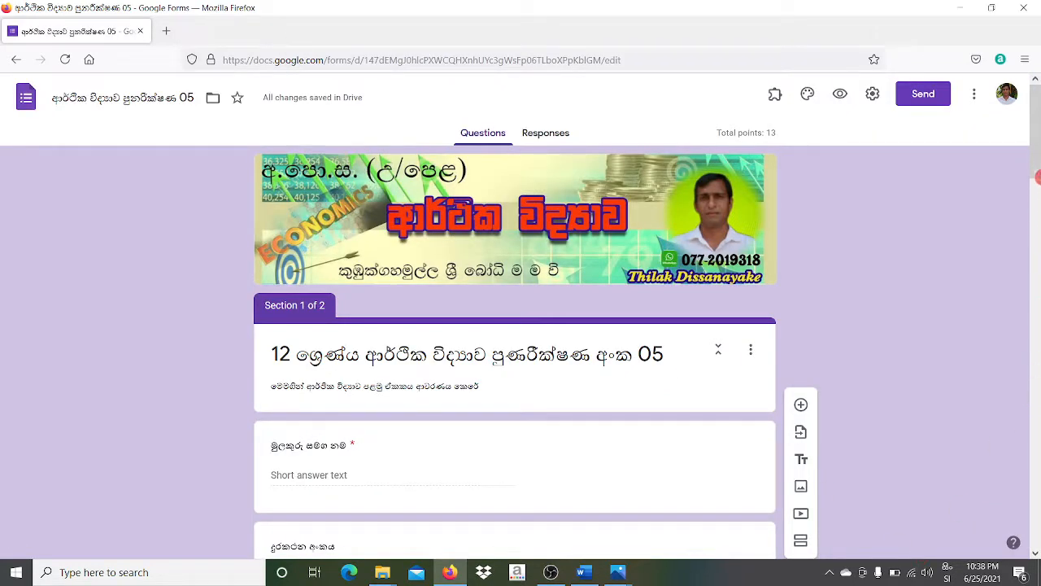
- Insert the missing vowel sign so the form title's grade word reads ශ්‍රේණිය
{"action": "mouse_move", "coordinate": [1038, 161]}
{"action": "left_mouse_down"}
{"action": "mouse_move", "coordinate": [1038, 281]}
{"action": "mouse_move", "coordinate": [1039, 157]}
{"action": "left_mouse_up"}
{"action": "triple_click", "coordinate": [348, 357]}
{"action": "left_click", "coordinate": [346, 356]}
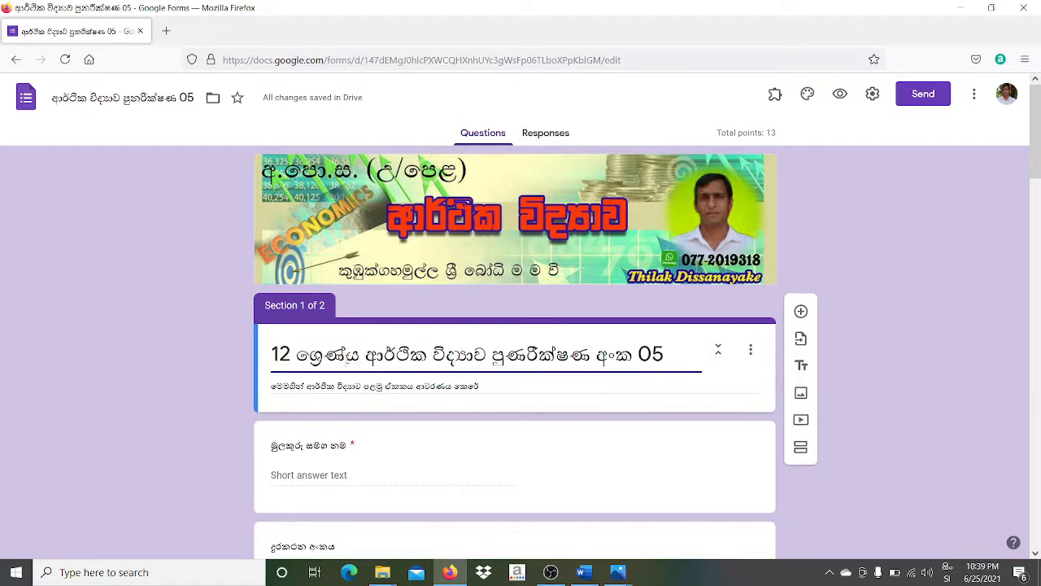
{"action": "type", "text": "ි"}
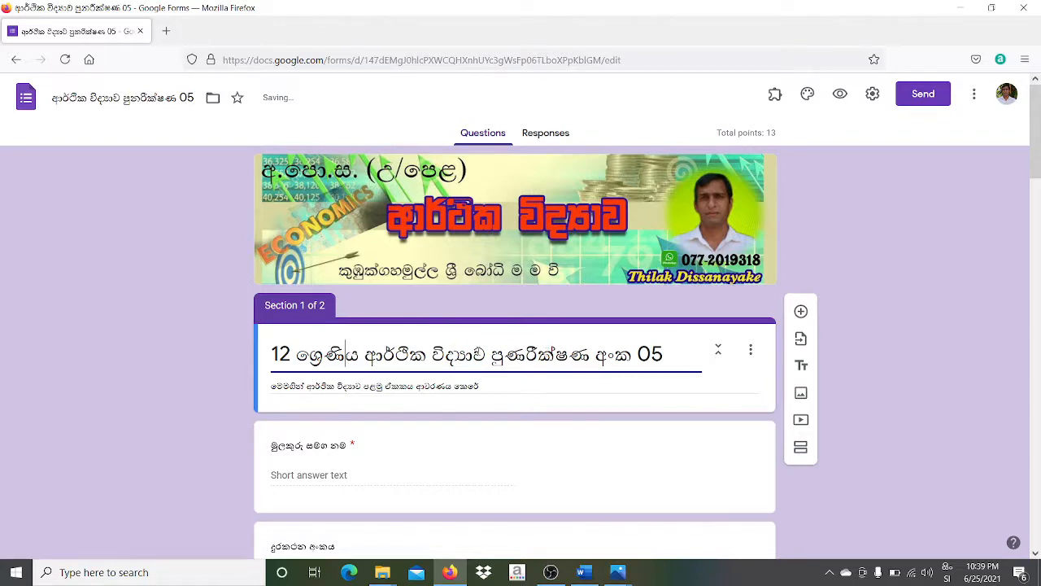
{"action": "left_click", "coordinate": [489, 439]}
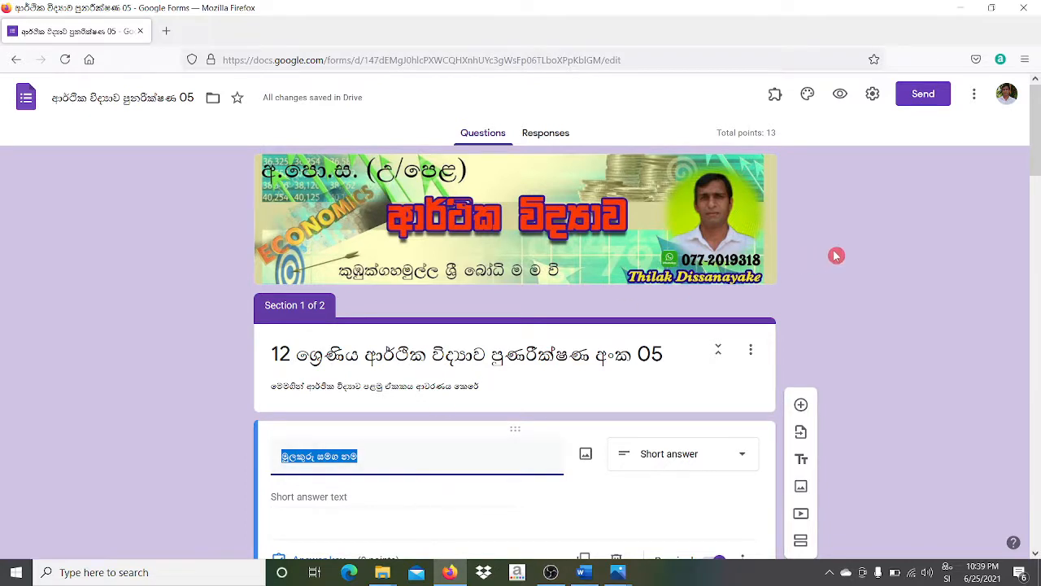
{"action": "left_click", "coordinate": [1039, 317]}
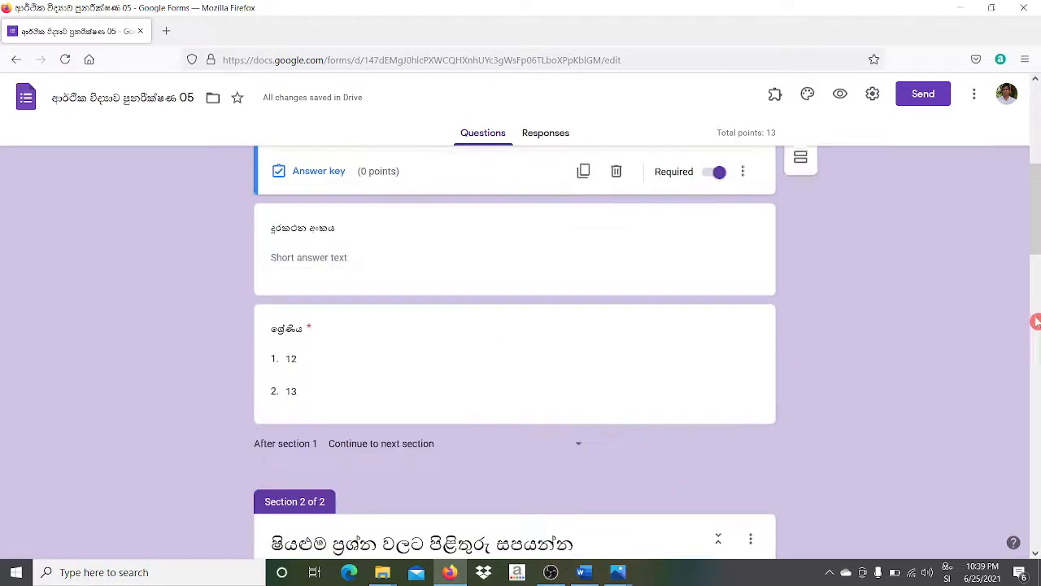
{"action": "left_click_drag", "start_coordinate": [1038, 242], "coordinate": [1036, 144]}
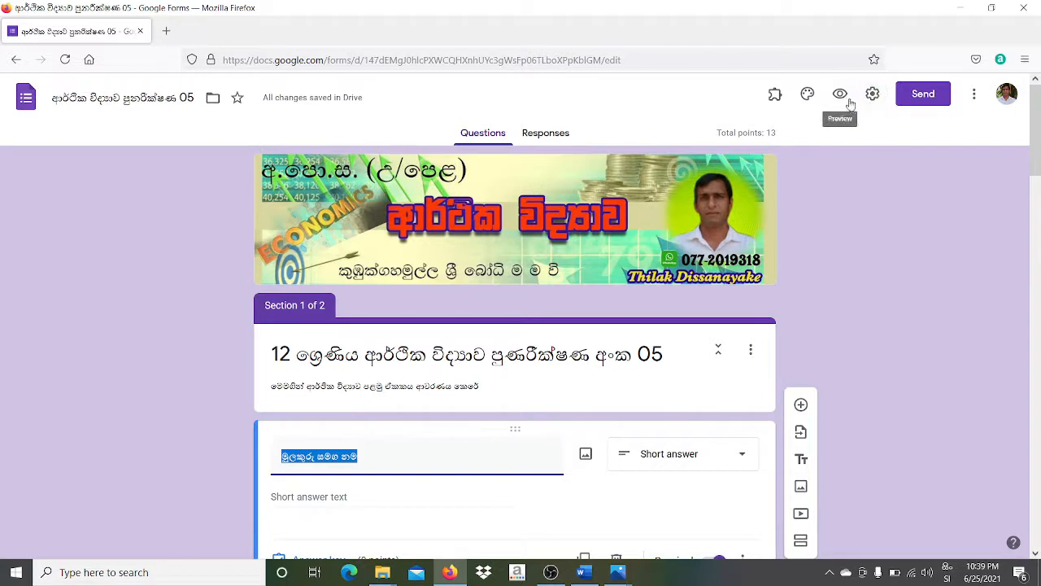
{"action": "left_click", "coordinate": [878, 84]}
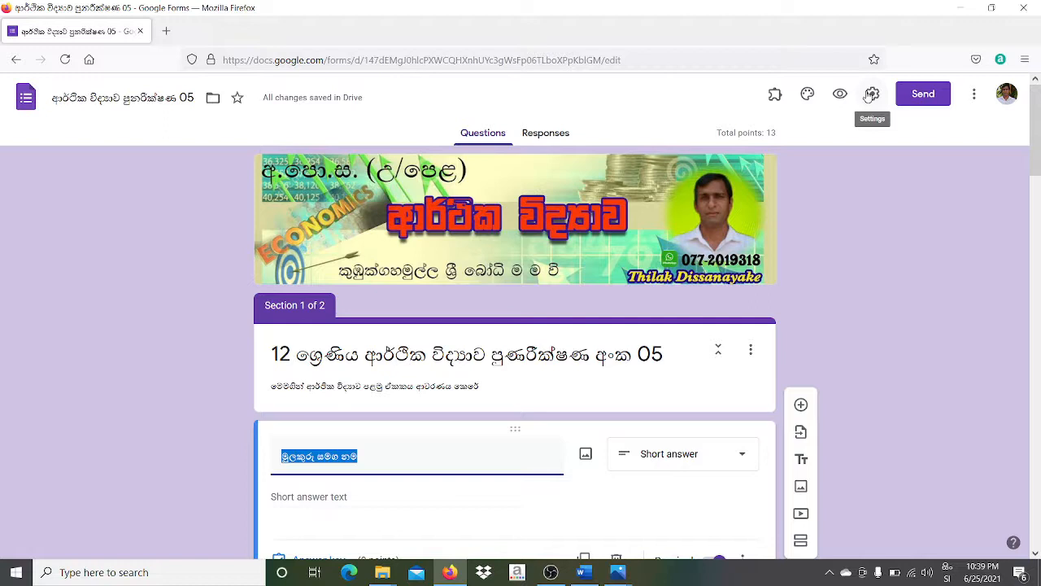
- In Settings, toggle Collect emails, Limit to 1 response and Edit after submit on, then back off
{"action": "left_click", "coordinate": [870, 94]}
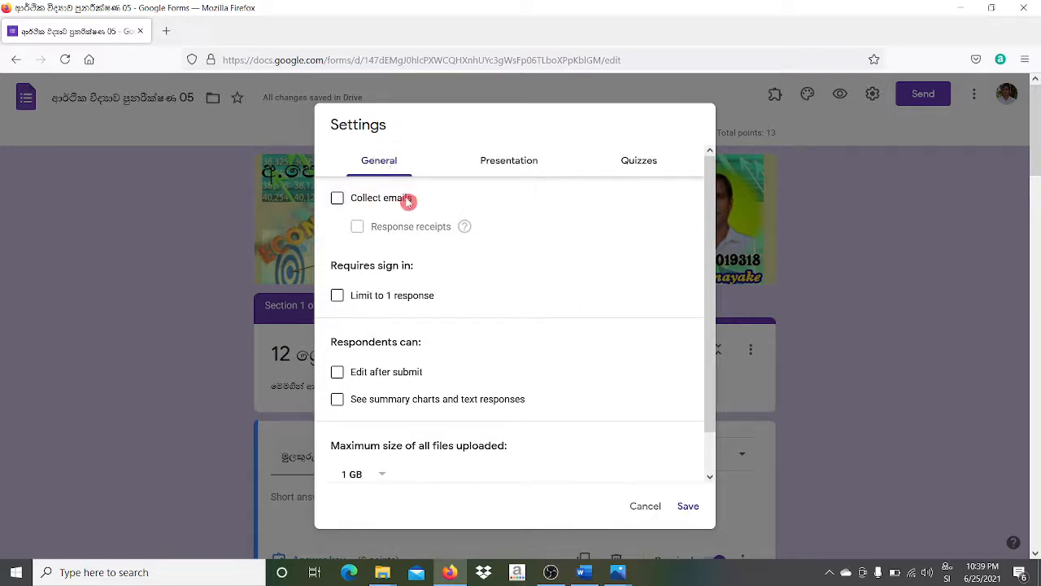
{"action": "left_click", "coordinate": [337, 199]}
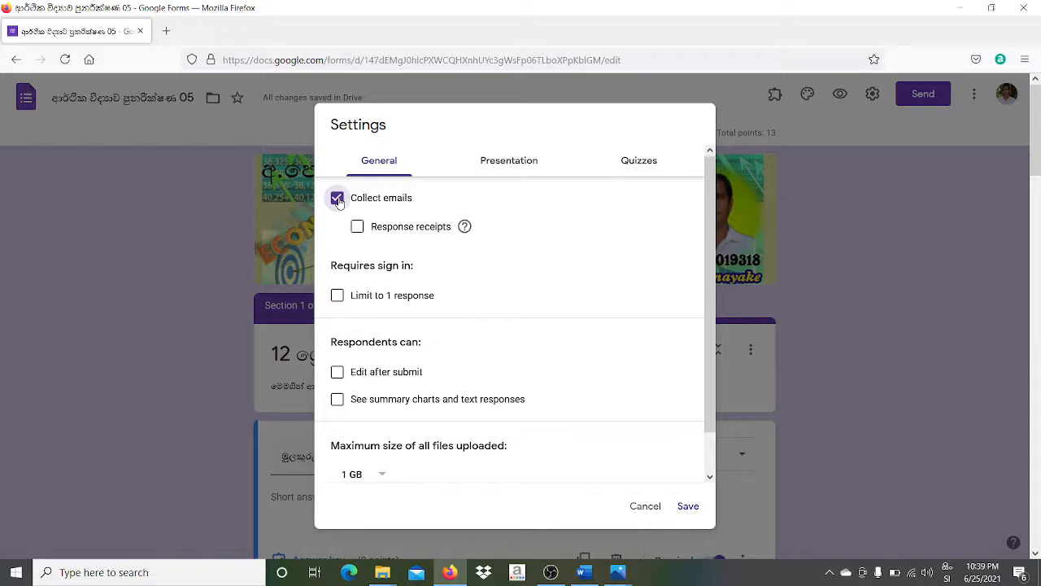
{"action": "left_click", "coordinate": [337, 198]}
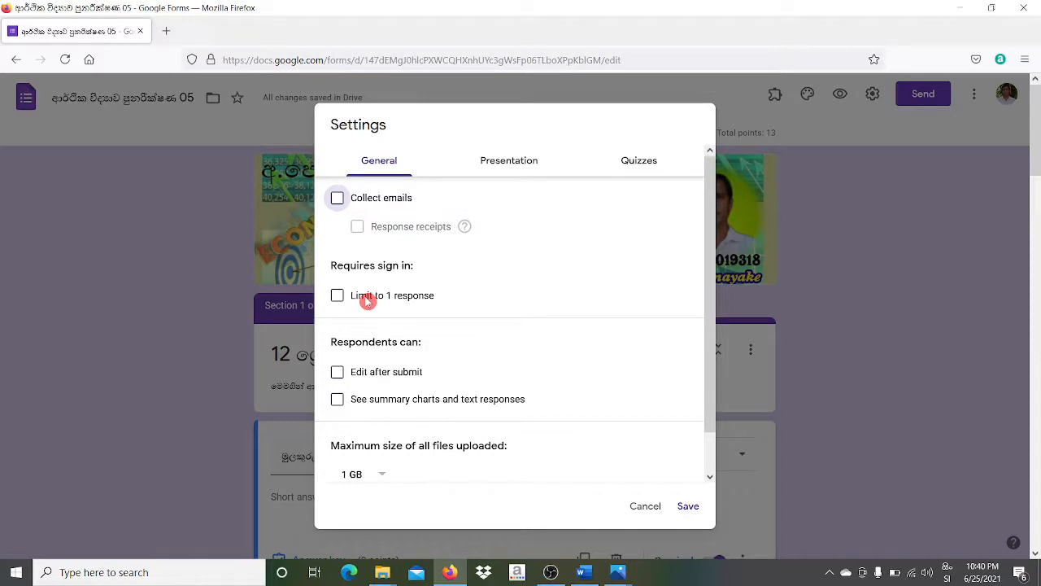
{"action": "left_click", "coordinate": [338, 297]}
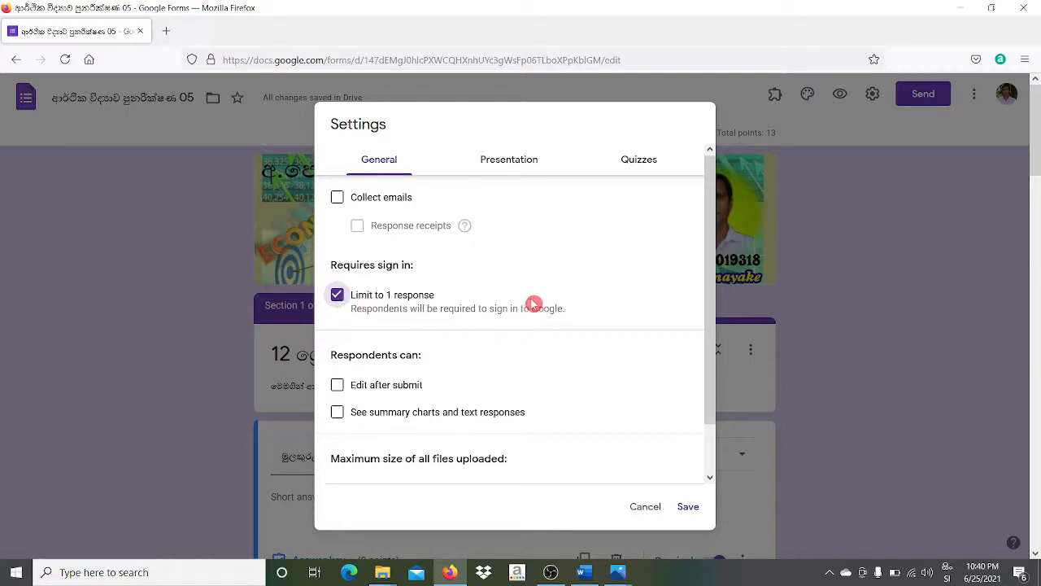
{"action": "left_click", "coordinate": [336, 296]}
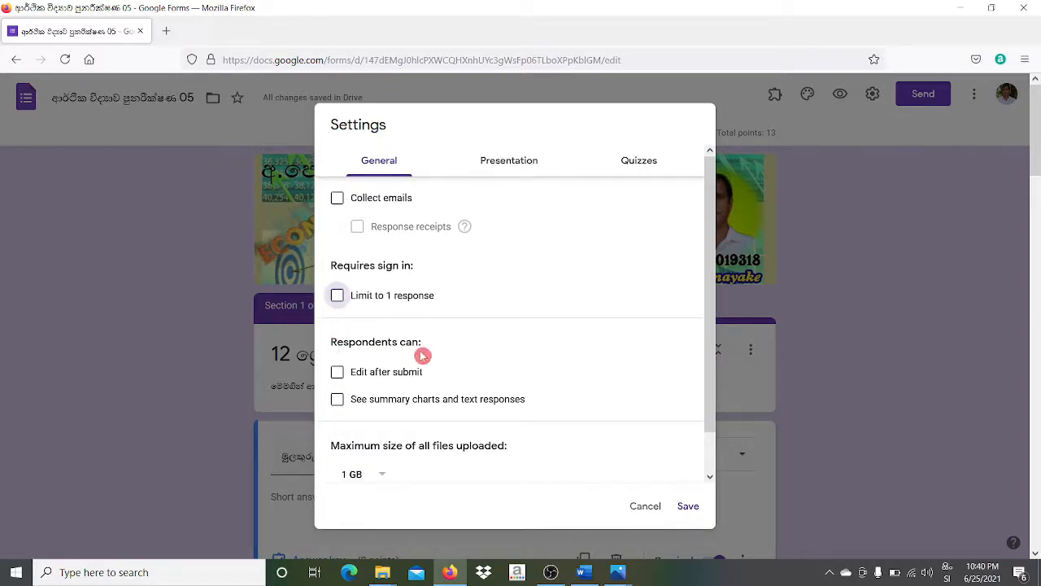
{"action": "left_click", "coordinate": [338, 372]}
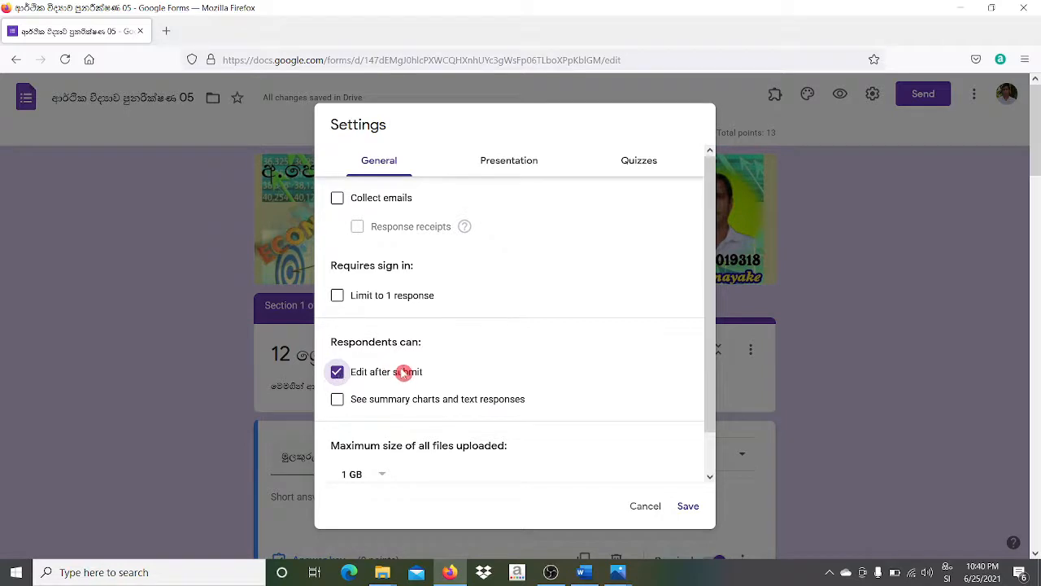
{"action": "left_click", "coordinate": [335, 372]}
- In Presentation settings, enable the progress bar and turn off the submit-another-response link
{"action": "left_click", "coordinate": [516, 163]}
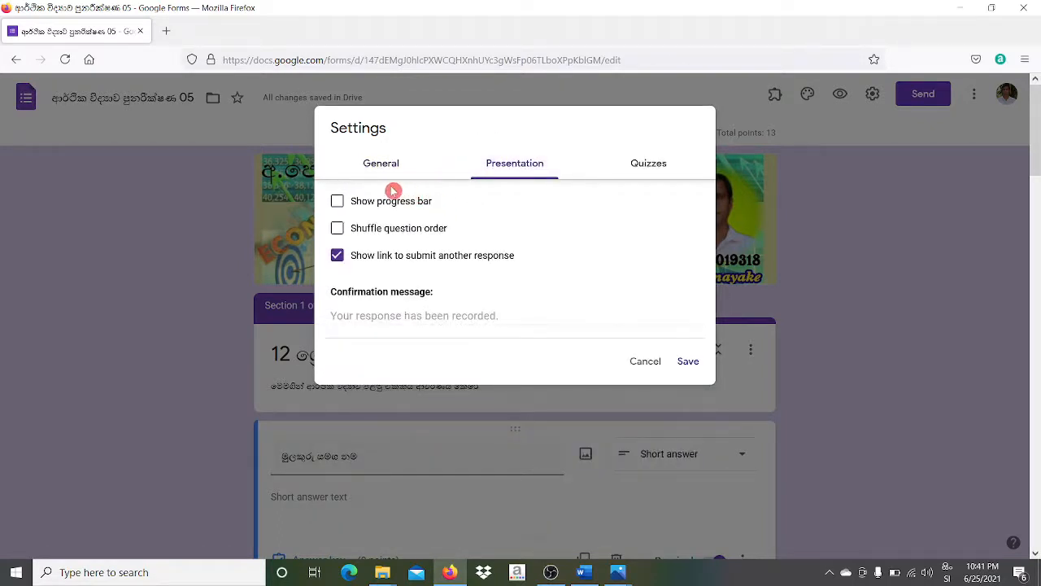
{"action": "left_click", "coordinate": [338, 203]}
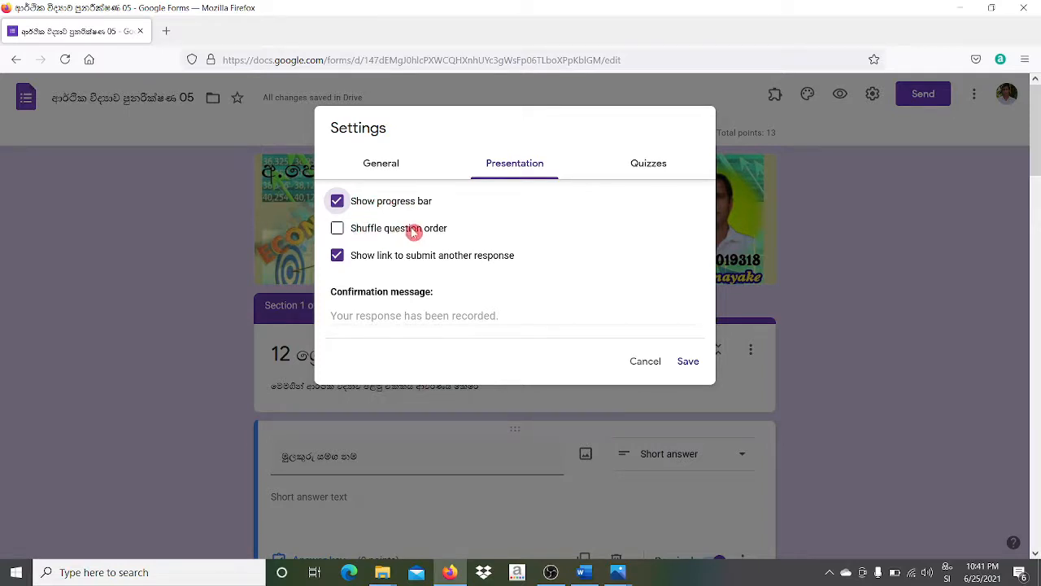
{"action": "left_click", "coordinate": [338, 231]}
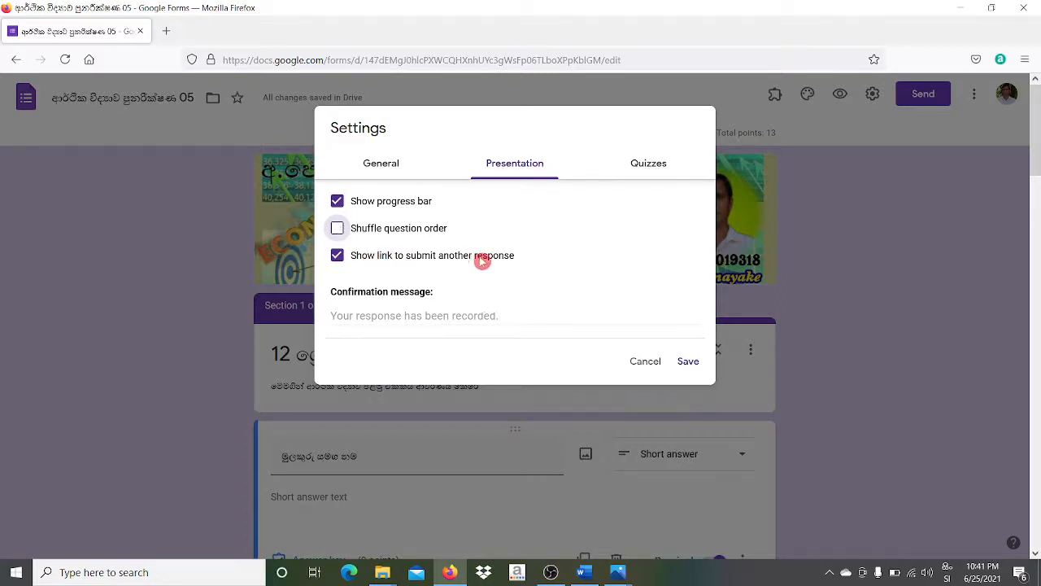
{"action": "left_click", "coordinate": [338, 257]}
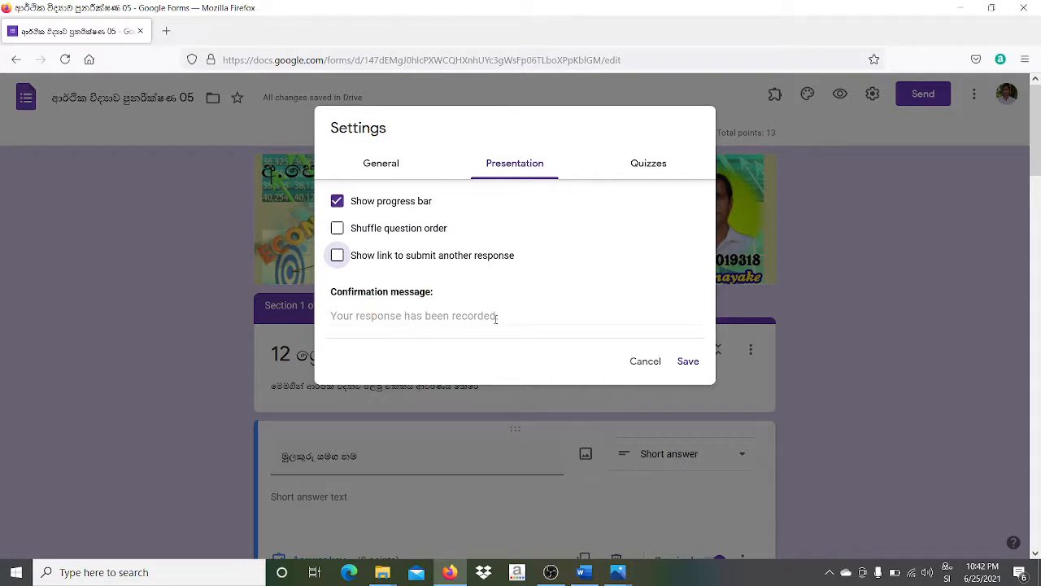
- Enter the confirmation message 'ඔබේගේ පිළිතුරු භාරගන්නා ලදී.ස්තුතියි,' as the Sinhala thank-you note
{"action": "left_click", "coordinate": [440, 316]}
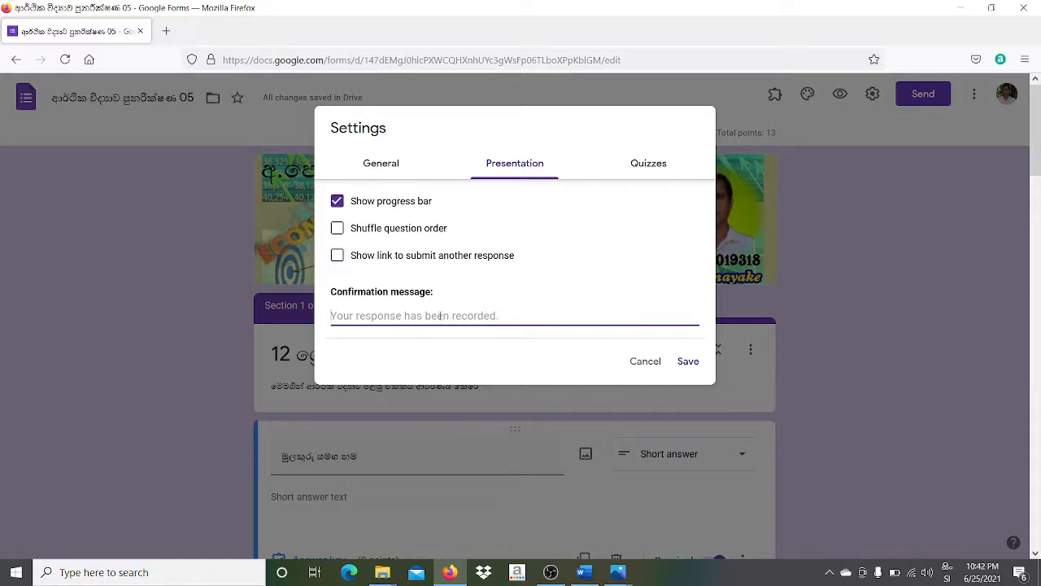
{"action": "type", "text": "ඔබේ"}
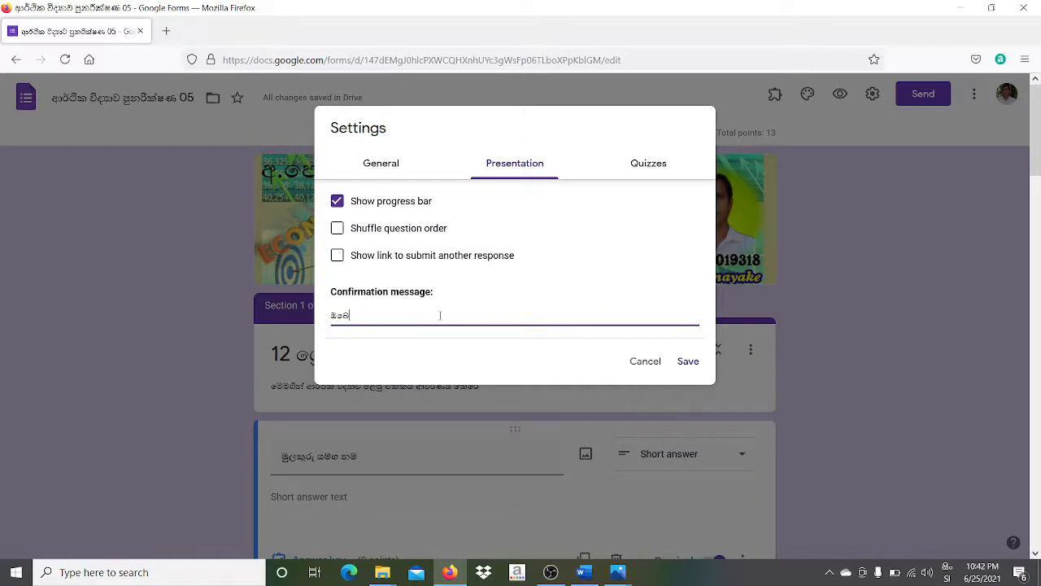
{"action": "type", "text": "ගේ පිළිතුරු භාරගන්නා ලදී."}
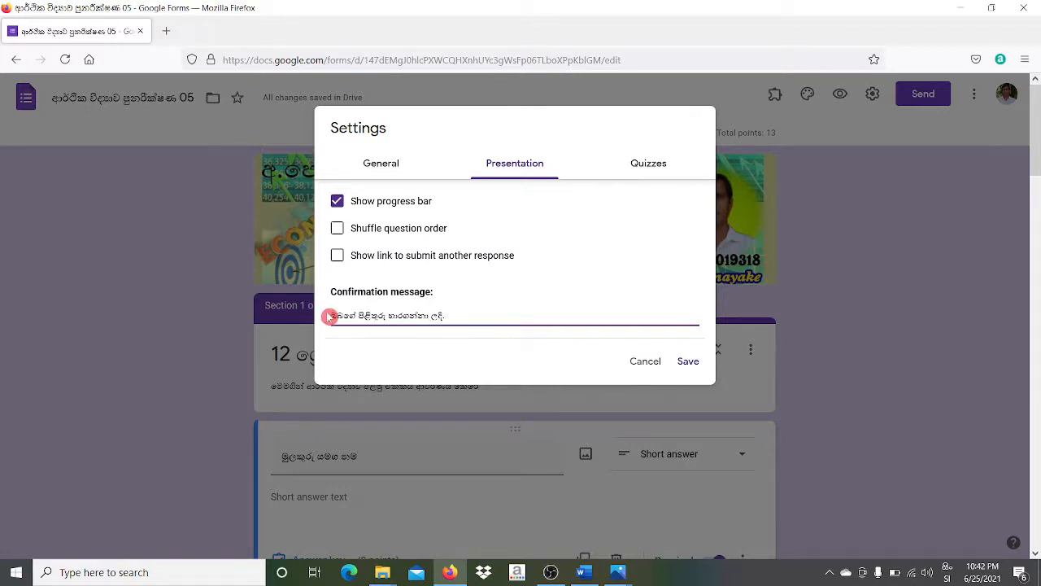
{"action": "type", "text": "ස්ත"}
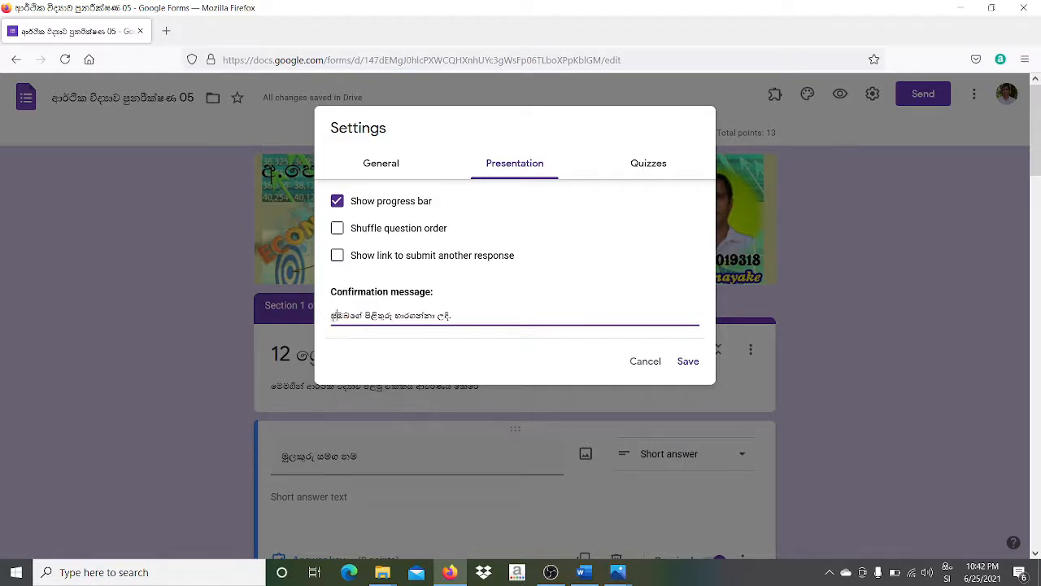
{"action": "type", "text": "ුති"}
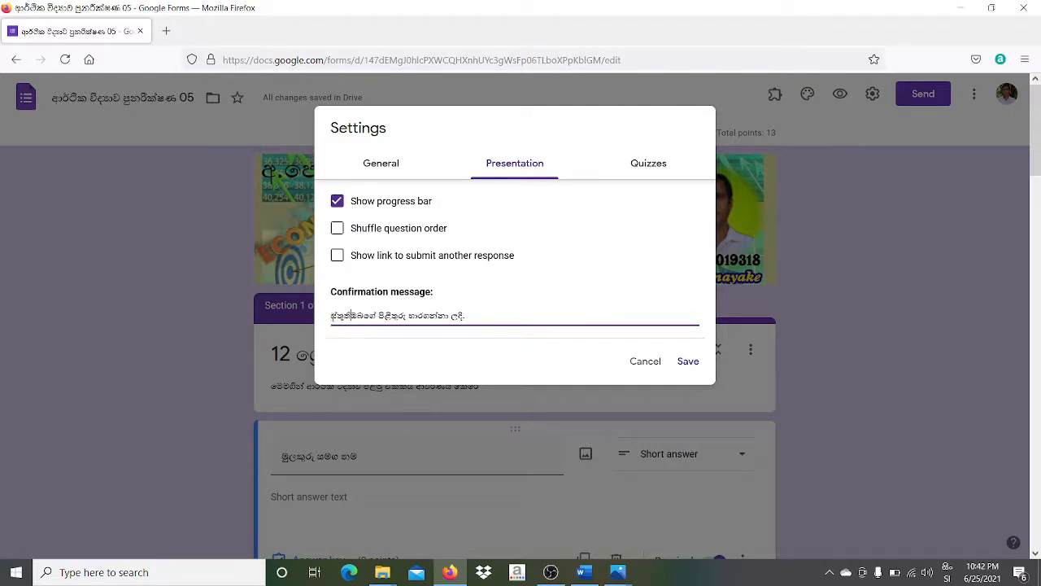
{"action": "type", "text": "යි"}
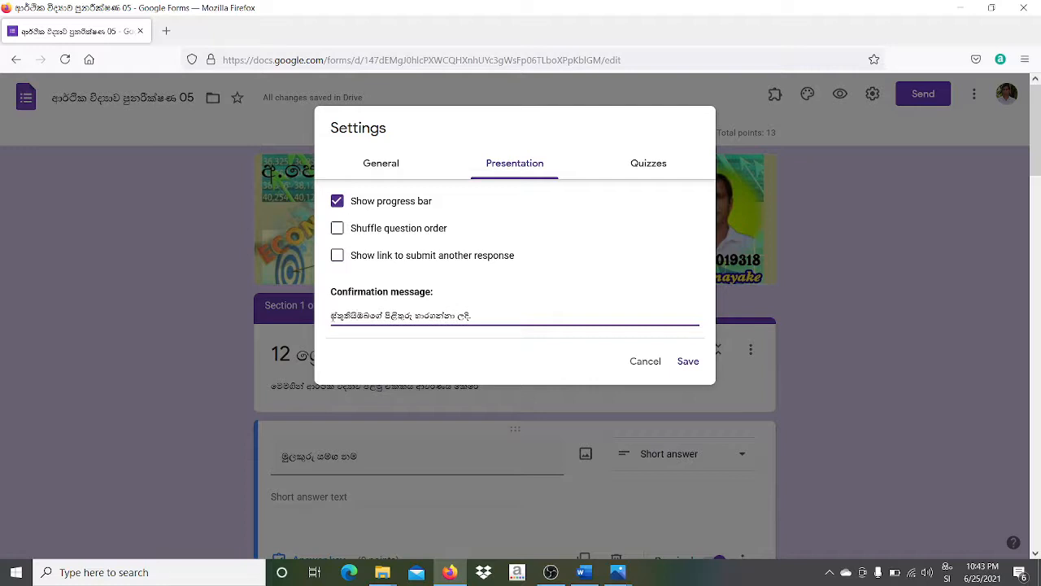
{"action": "type", "text": ","}
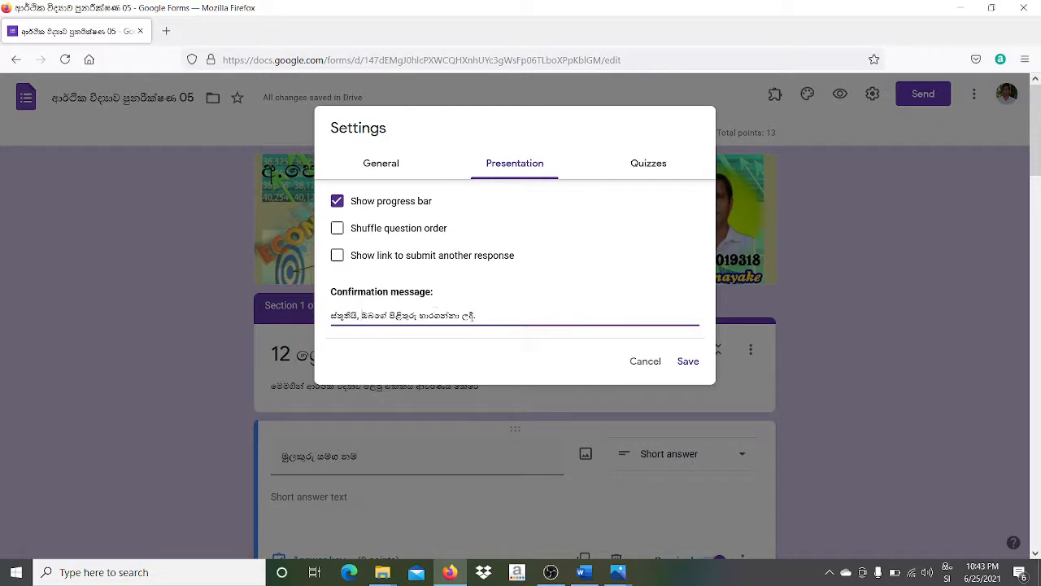
- In Quizzes settings, try quiz mode, grade-release and answer-visibility options, restoring each to its default
{"action": "left_click", "coordinate": [642, 165]}
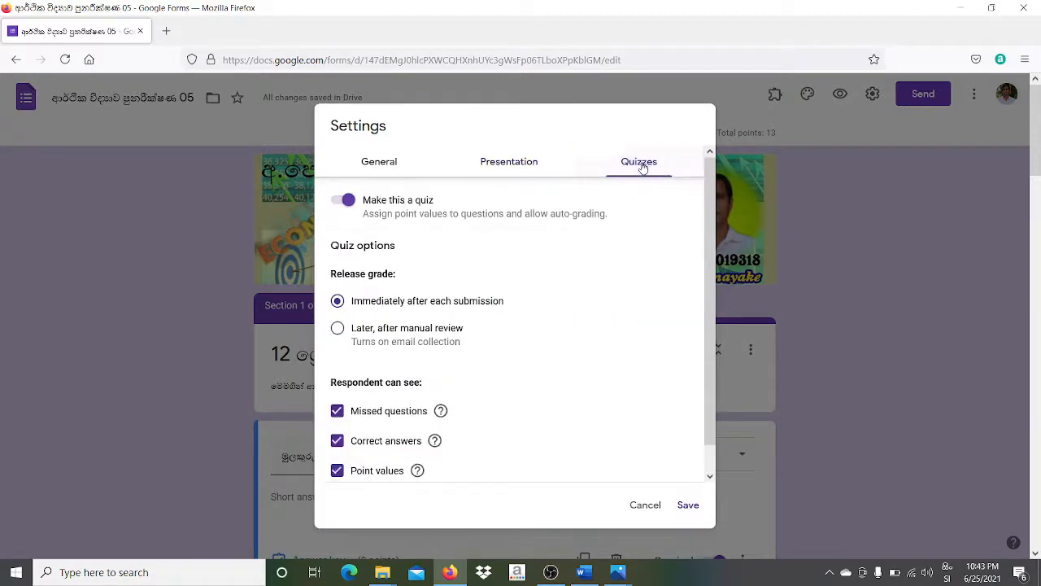
{"action": "left_click", "coordinate": [337, 204]}
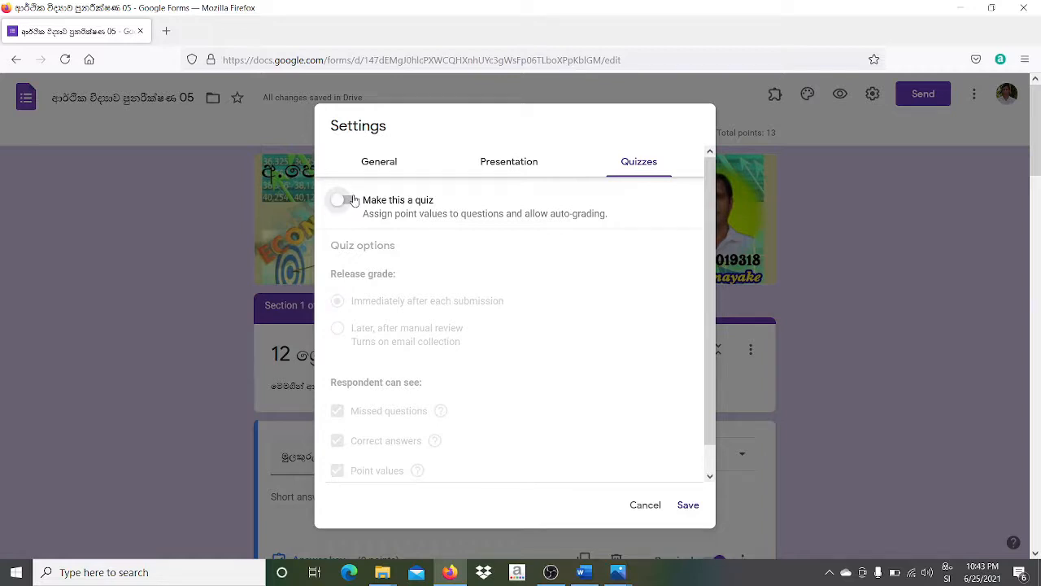
{"action": "left_click", "coordinate": [349, 201]}
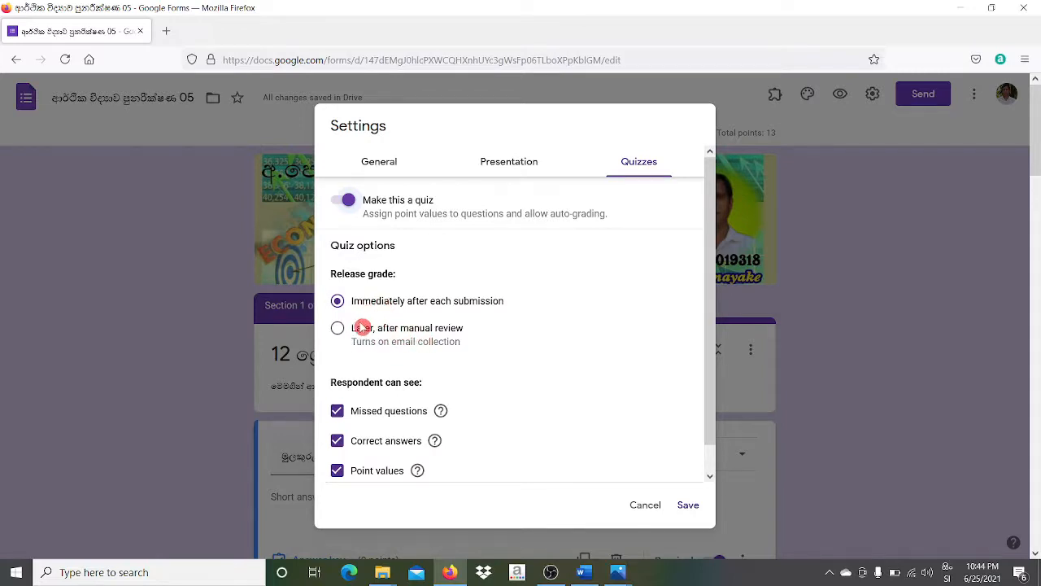
{"action": "left_click", "coordinate": [337, 328]}
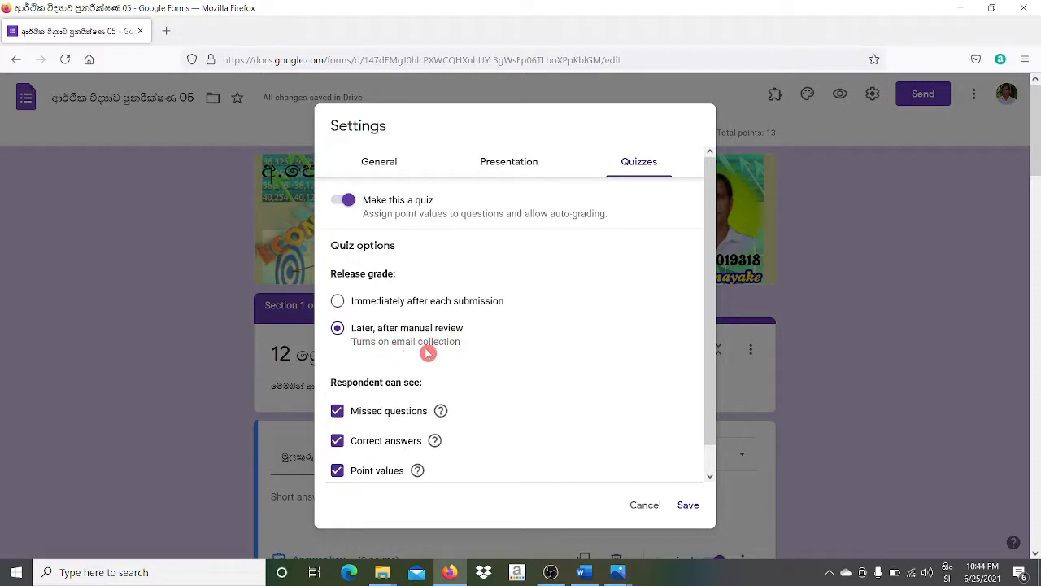
{"action": "left_click", "coordinate": [339, 301]}
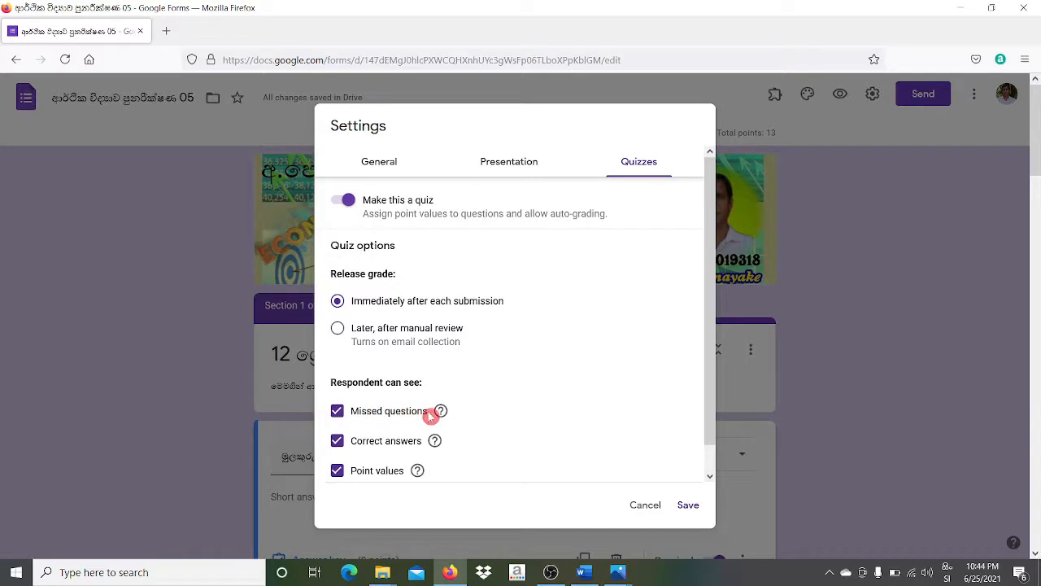
{"action": "left_click", "coordinate": [338, 411]}
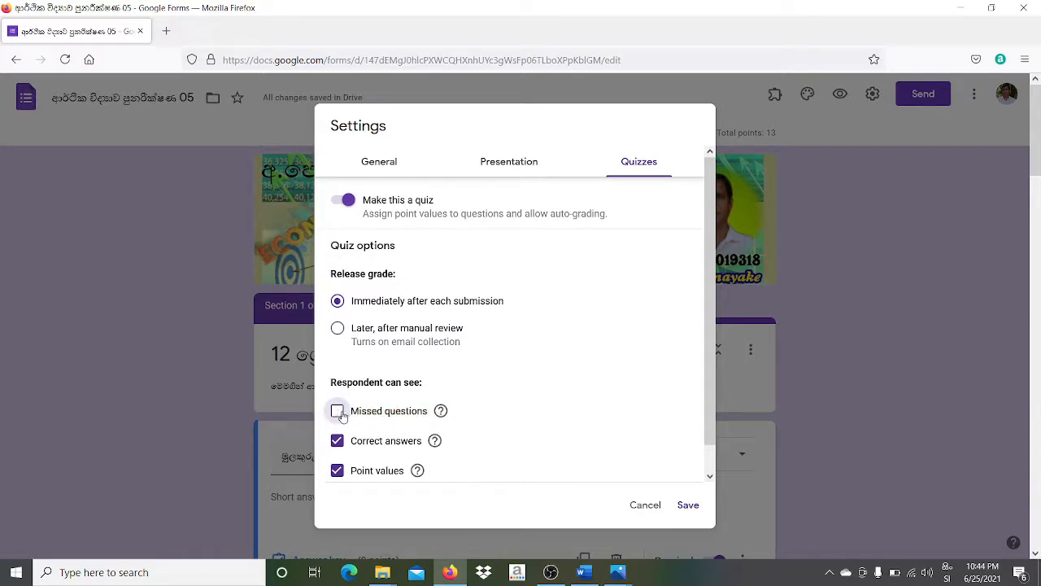
{"action": "left_click", "coordinate": [337, 411]}
{"action": "left_click", "coordinate": [337, 441]}
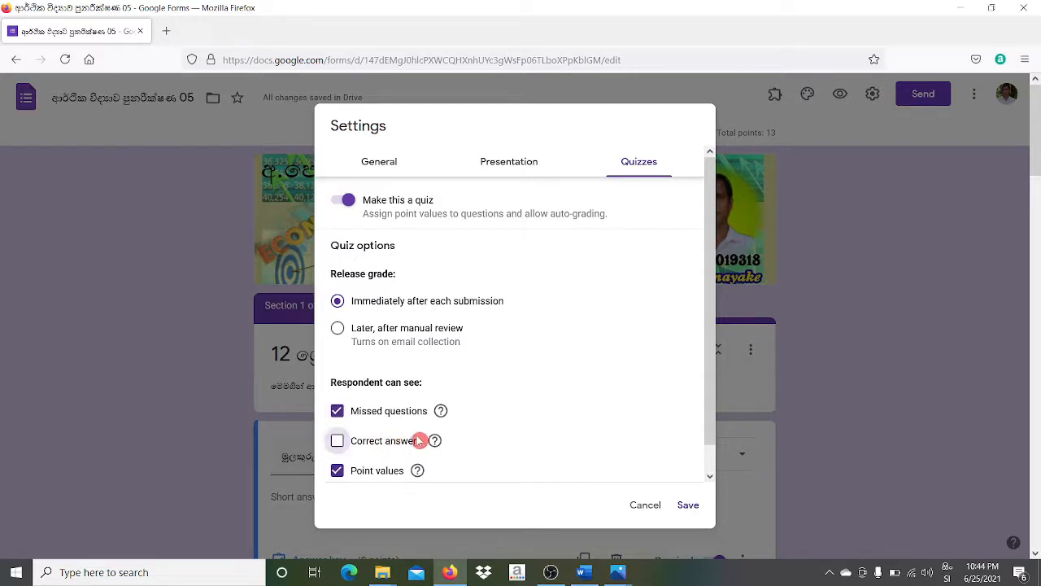
{"action": "left_click", "coordinate": [337, 441]}
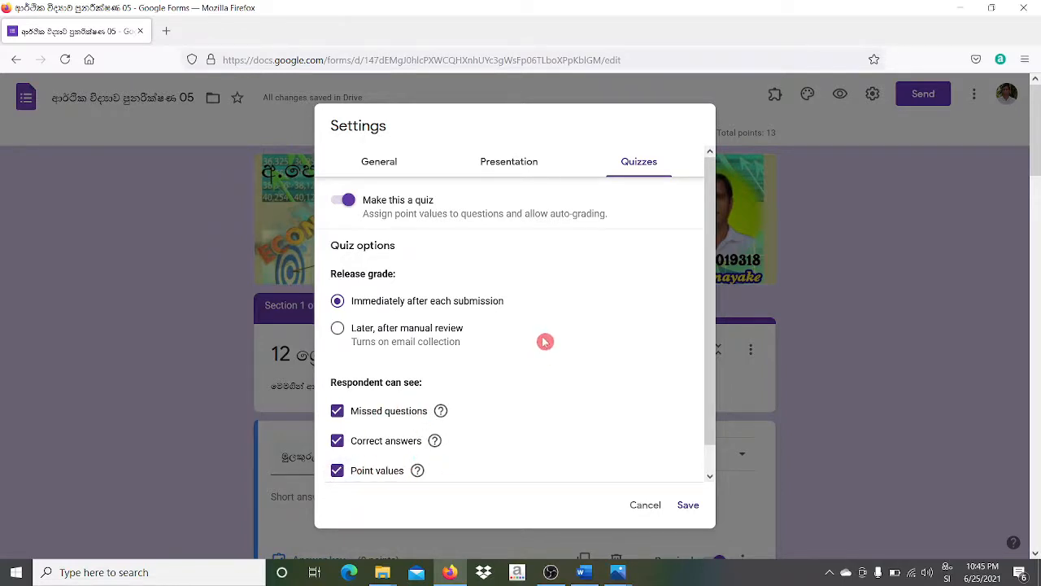
{"action": "left_click_drag", "start_coordinate": [714, 420], "coordinate": [711, 469]}
- Save the settings, then reopen them to switch off Collect emails and save again
{"action": "left_click", "coordinate": [682, 509]}
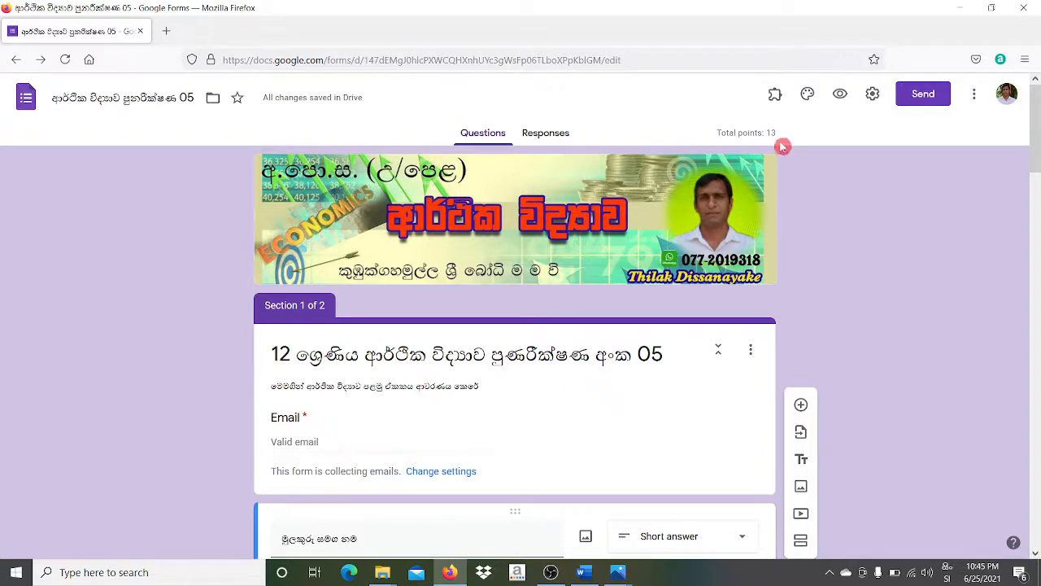
{"action": "left_click", "coordinate": [872, 94]}
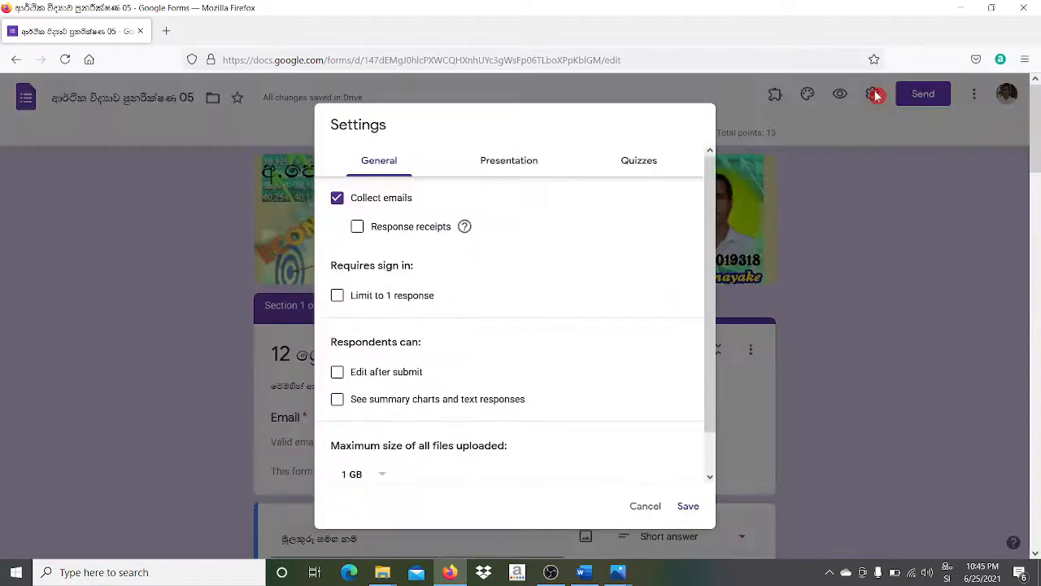
{"action": "left_click", "coordinate": [338, 200]}
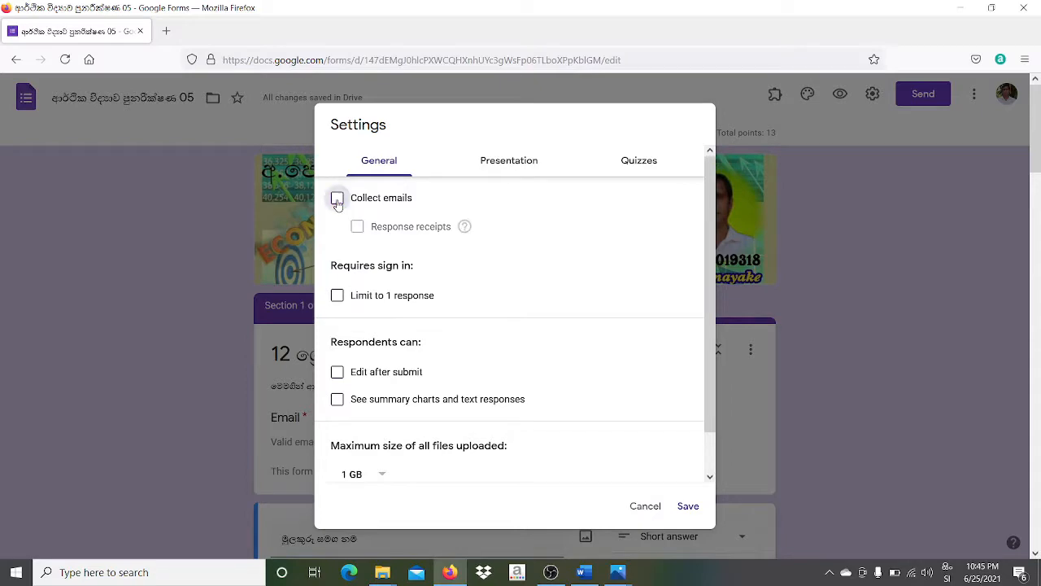
{"action": "left_click", "coordinate": [688, 505]}
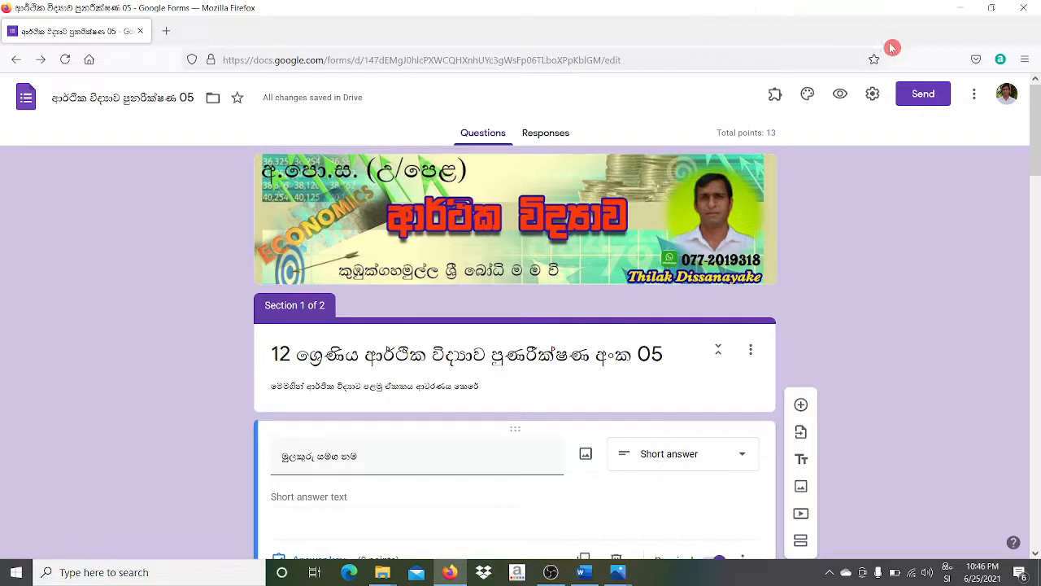
- Show the quiz's full shareable link in the Send form dialog
{"action": "left_click", "coordinate": [927, 96]}
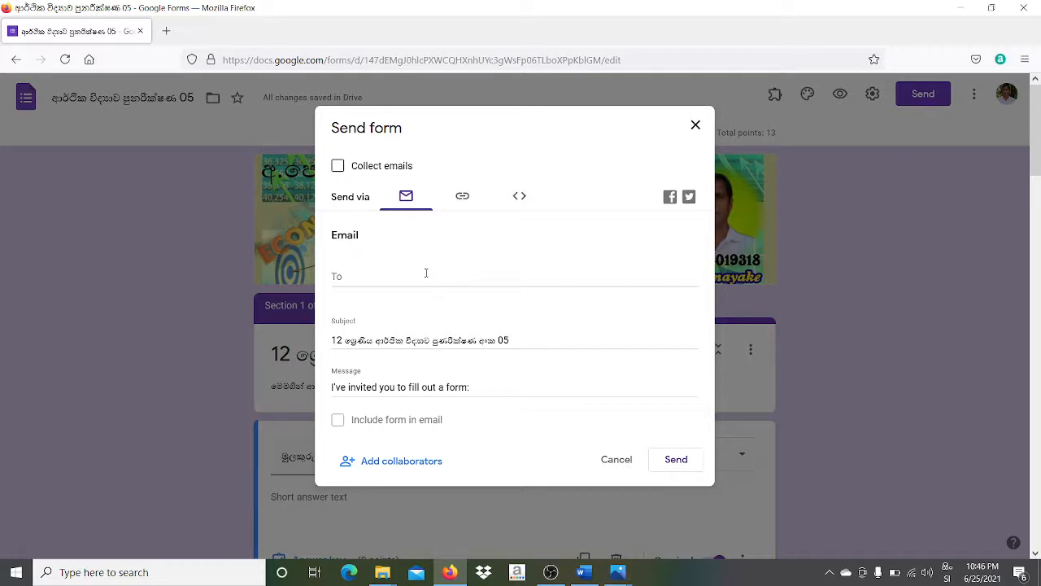
{"action": "left_click", "coordinate": [462, 198]}
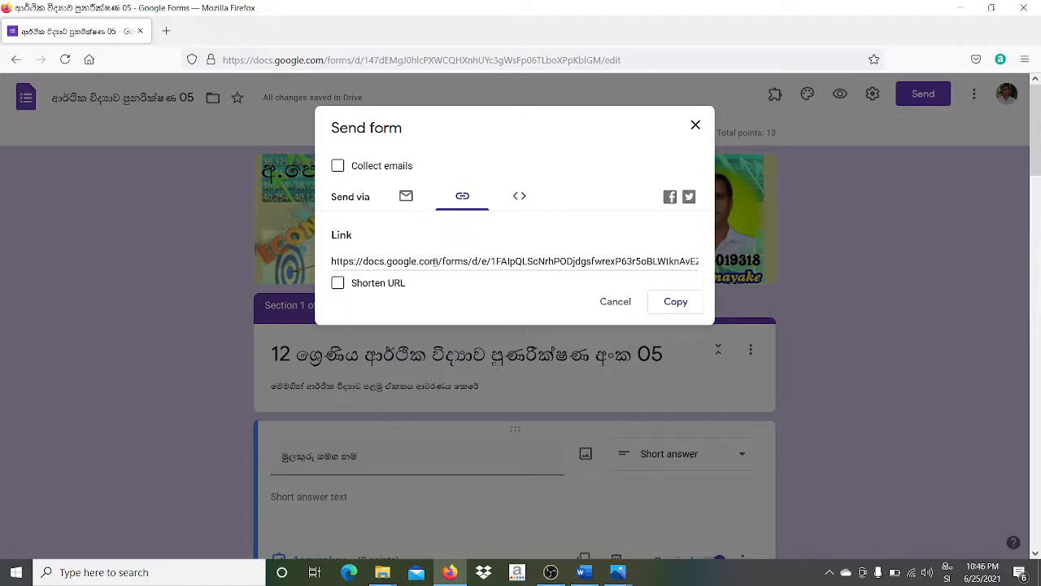
- Switch on Shorten URL and copy the shortened forms.gle quiz link to the clipboard
{"action": "left_click", "coordinate": [338, 283]}
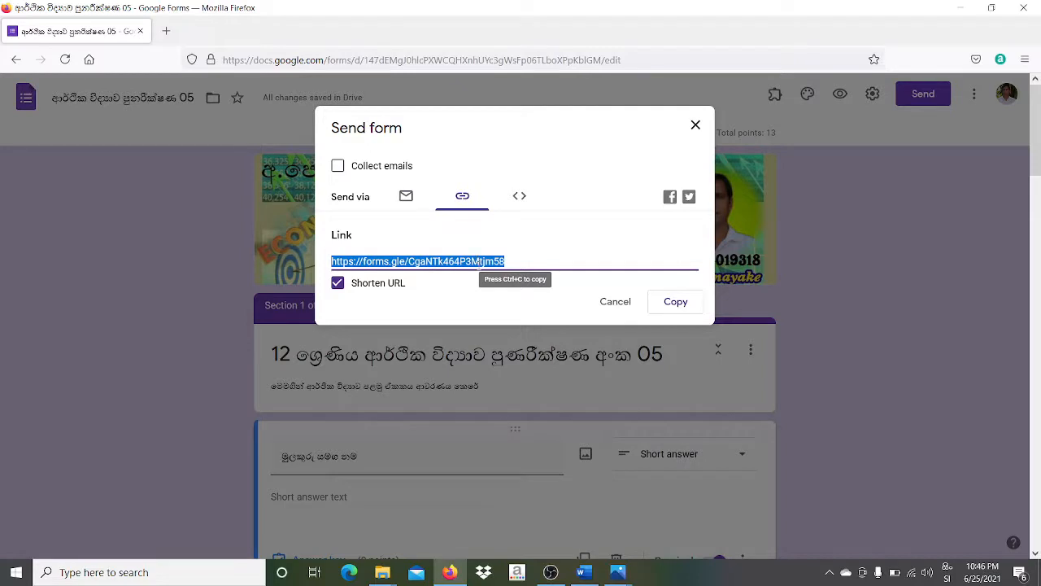
{"action": "left_click", "coordinate": [655, 301]}
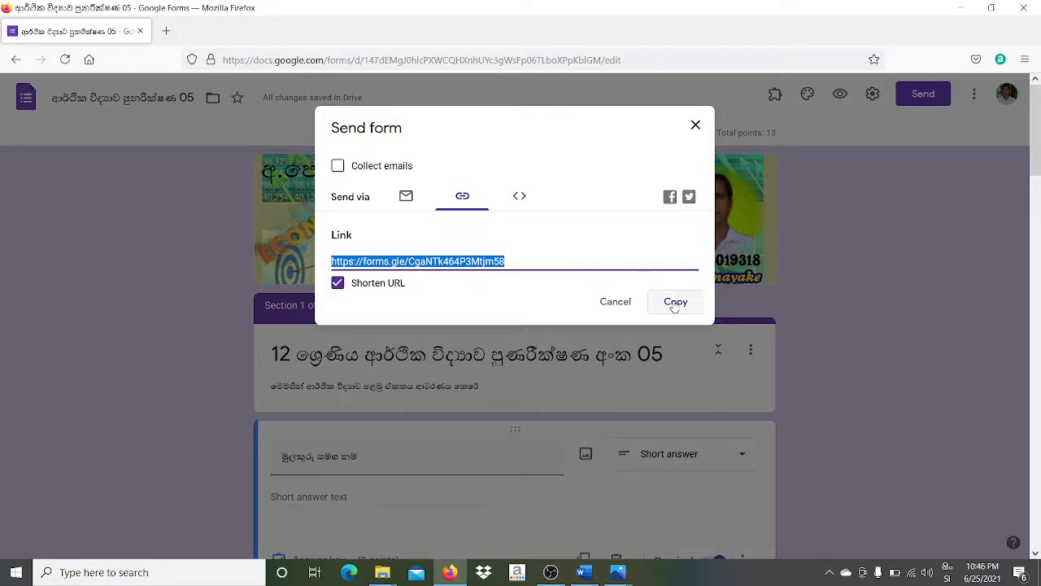
{"action": "left_click", "coordinate": [674, 305]}
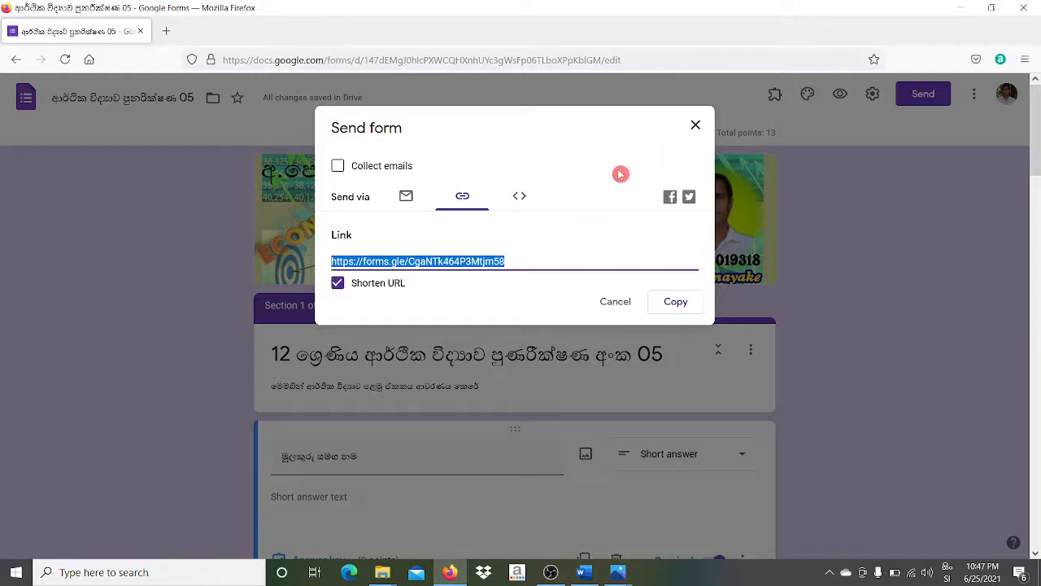
- Paste the forms.gle link as plain text into a new blank Word document, then minimize both Word windows
{"action": "left_click", "coordinate": [586, 576]}
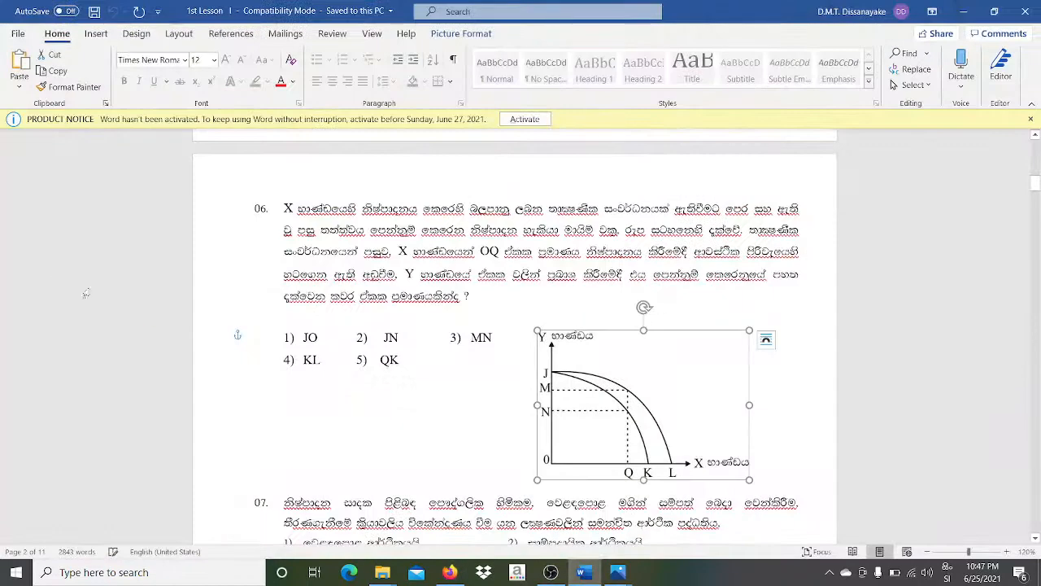
{"action": "left_click", "coordinate": [23, 34]}
{"action": "left_click", "coordinate": [20, 38]}
{"action": "left_click", "coordinate": [23, 34]}
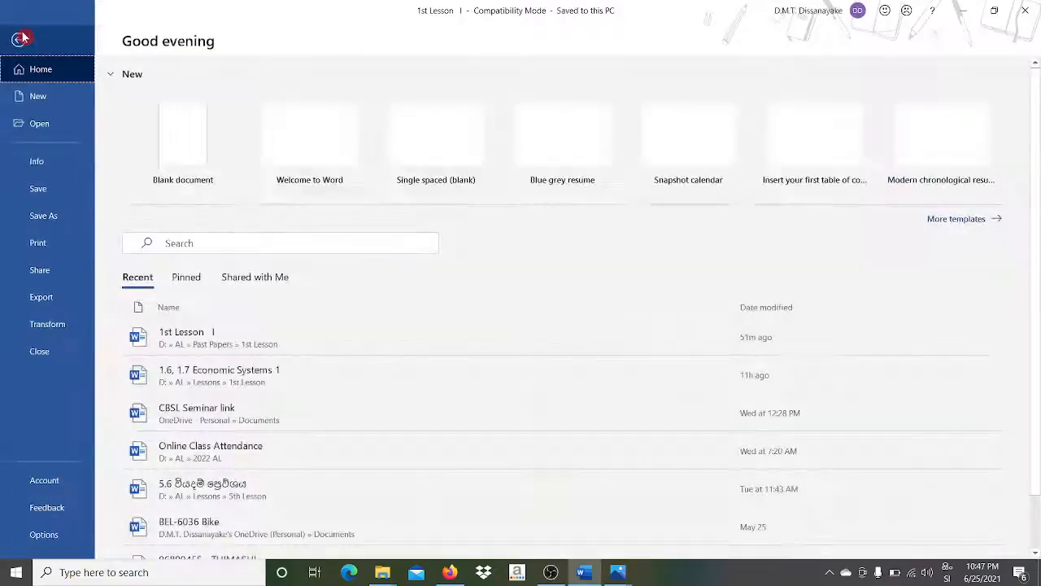
{"action": "left_click", "coordinate": [23, 100]}
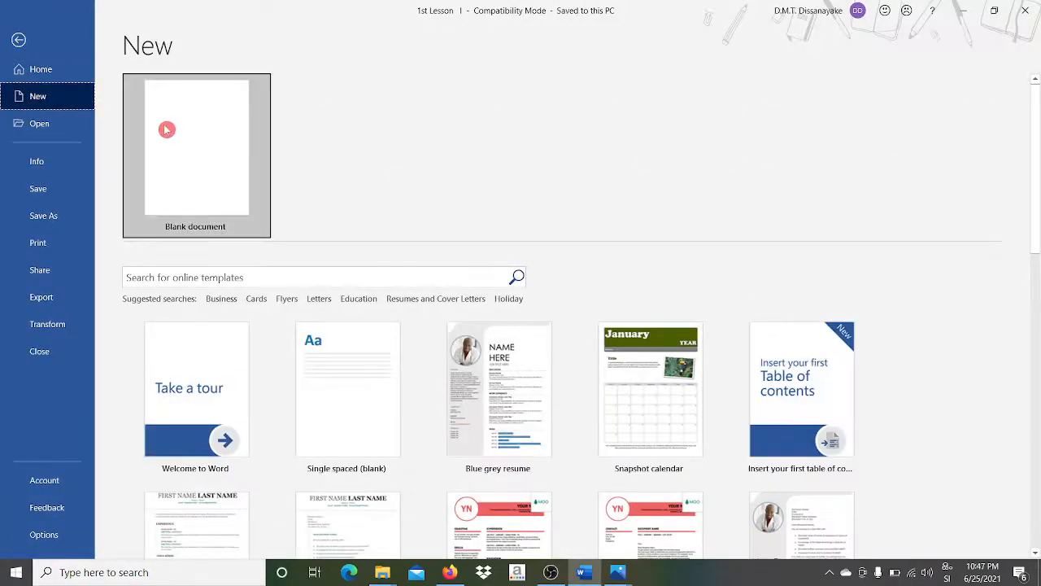
{"action": "left_click", "coordinate": [166, 131]}
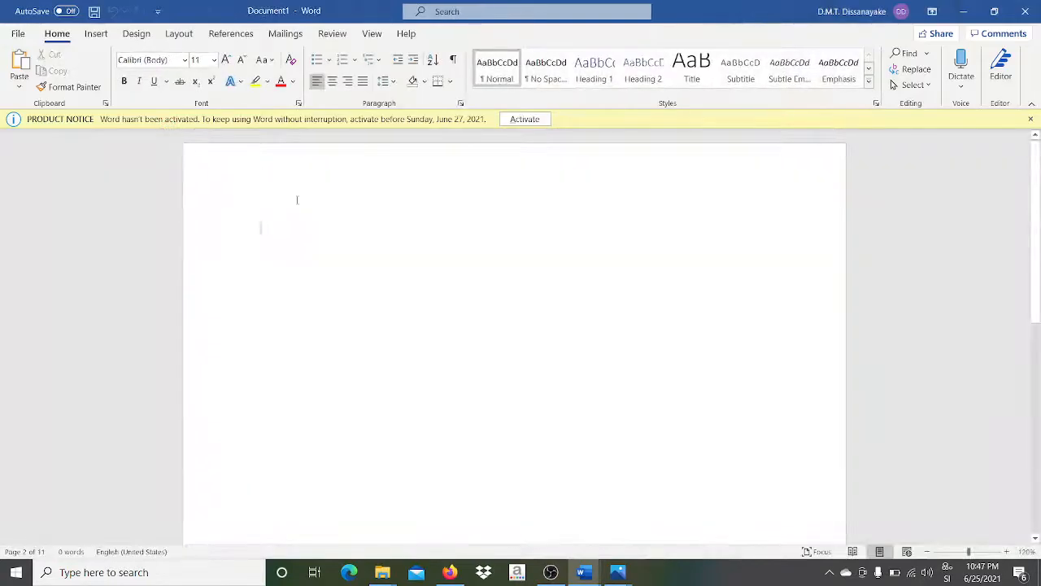
{"action": "right_click", "coordinate": [271, 234]}
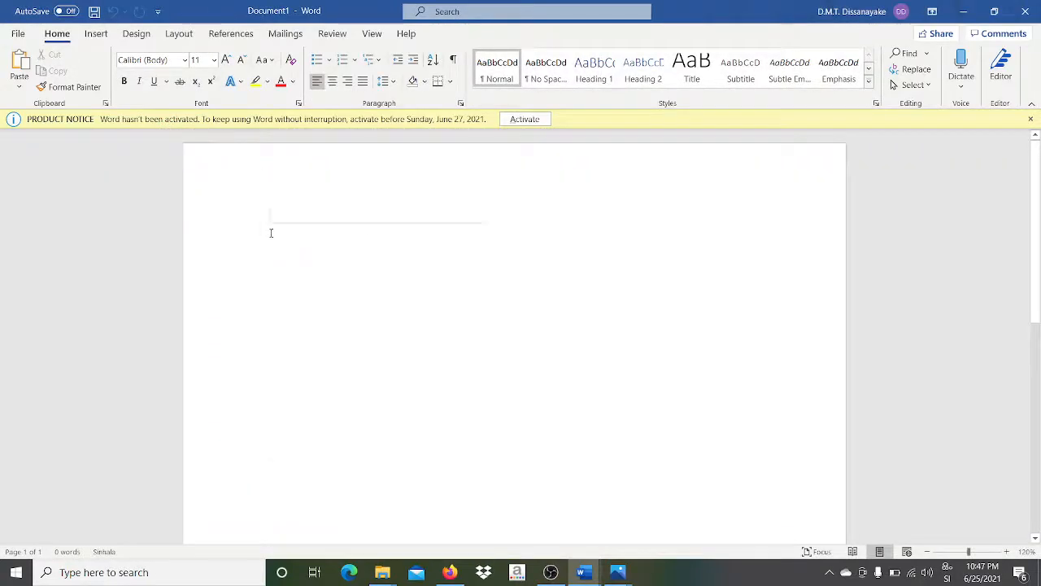
{"action": "left_click", "coordinate": [315, 299]}
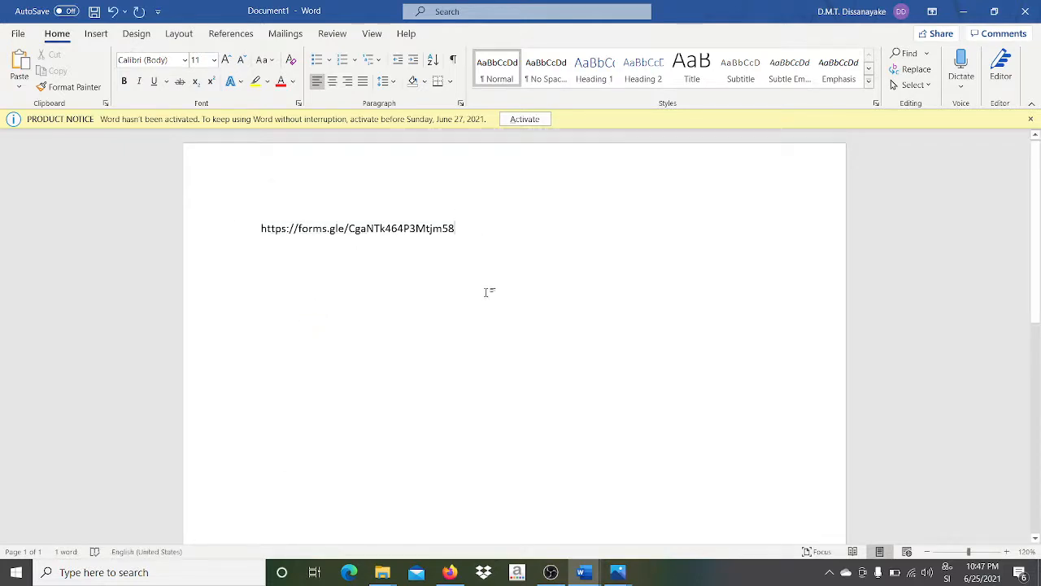
{"action": "left_click", "coordinate": [973, 13]}
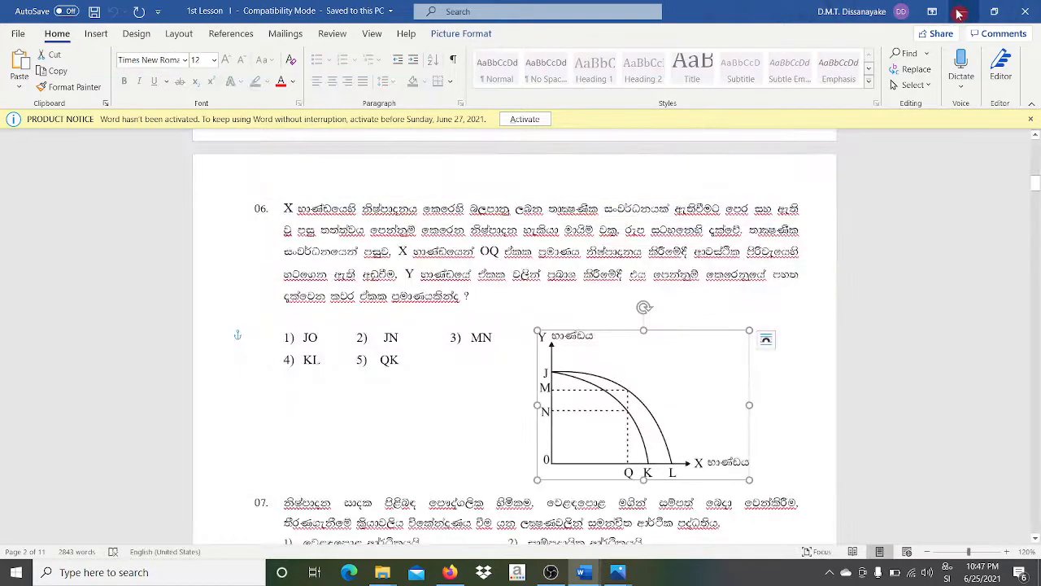
{"action": "left_click", "coordinate": [960, 13]}
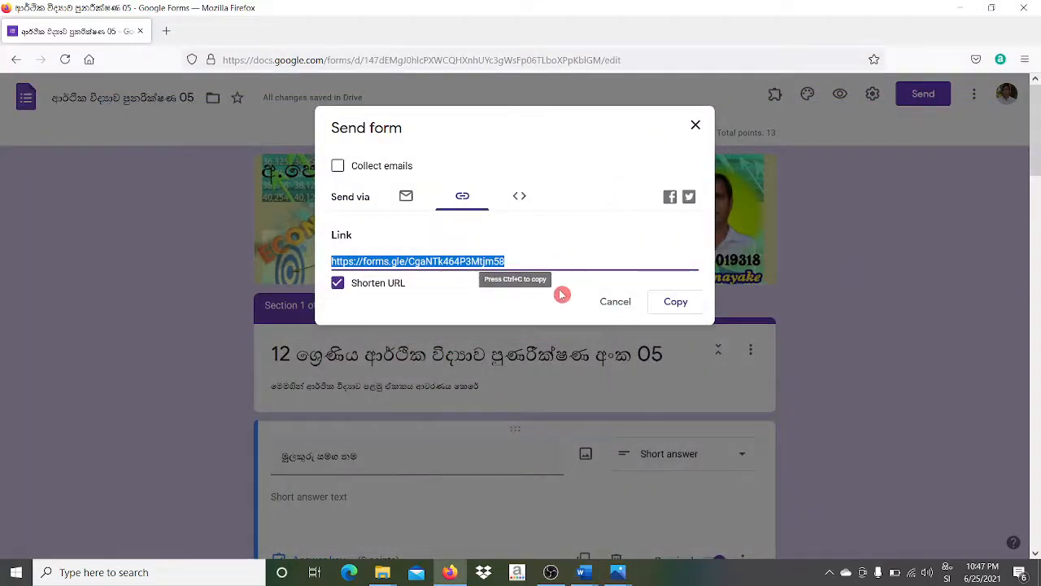
- Cancel the Send form dialog and minimize Firefox to reach the desktop
{"action": "left_click", "coordinate": [612, 303]}
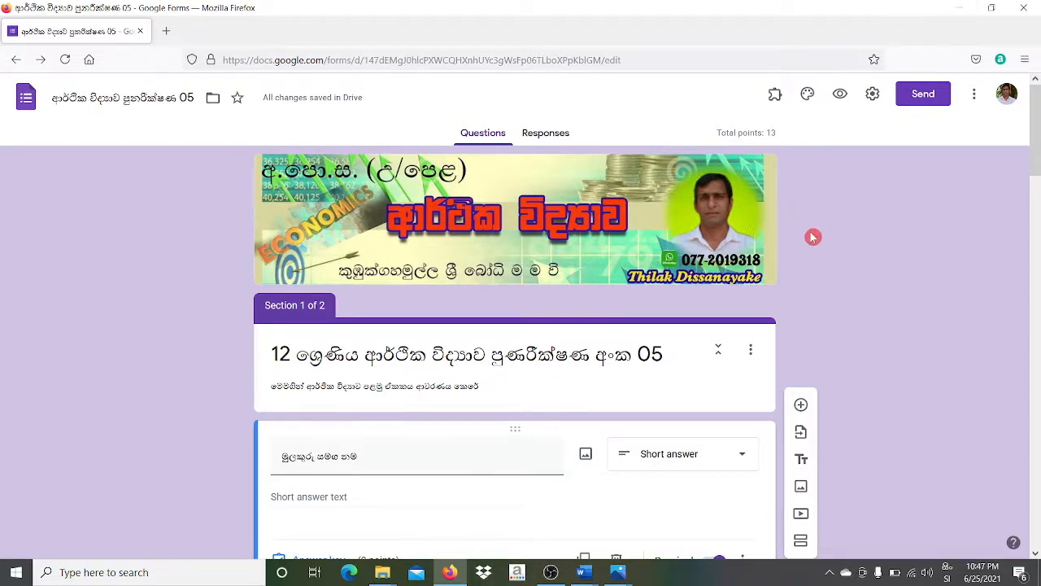
{"action": "left_click", "coordinate": [966, 6]}
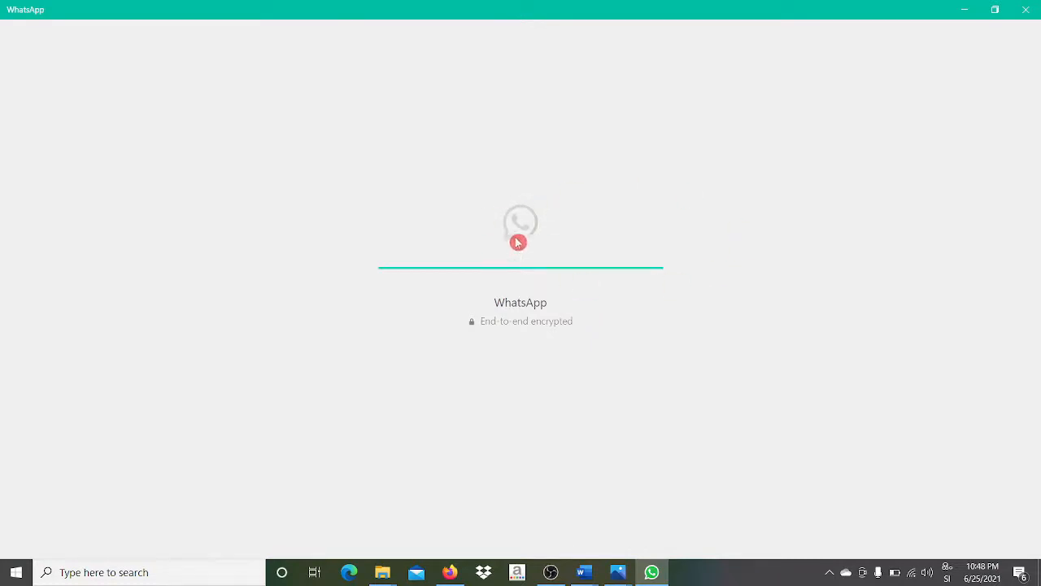
- Search WhatsApp for the contact, switching the keyboard to English, and open their chat
{"action": "left_click", "coordinate": [965, 15]}
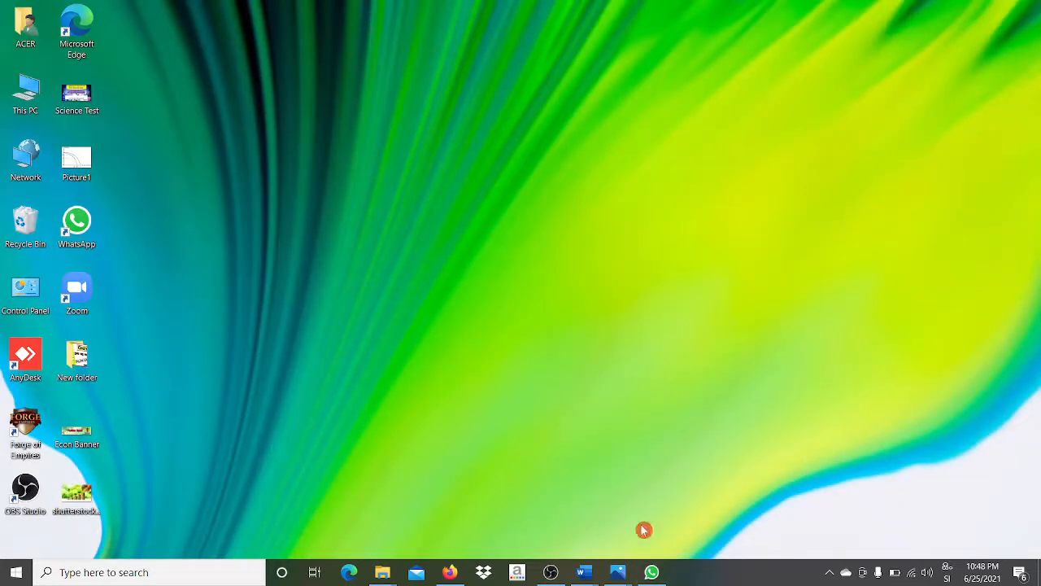
{"action": "left_click", "coordinate": [448, 573]}
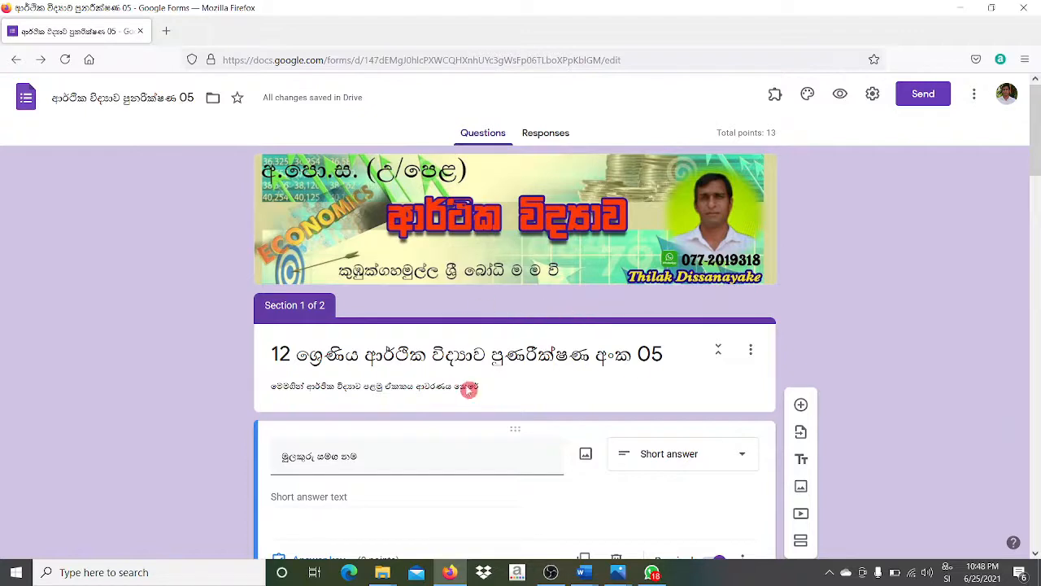
{"action": "left_click", "coordinate": [651, 572]}
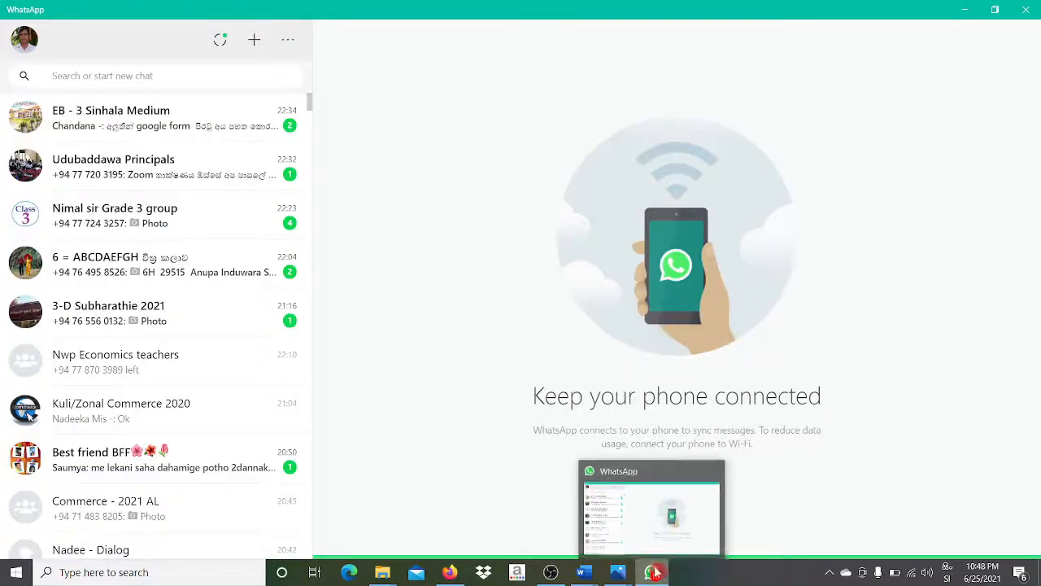
{"action": "left_click", "coordinate": [143, 75]}
{"action": "type", "text": "ඉ"}
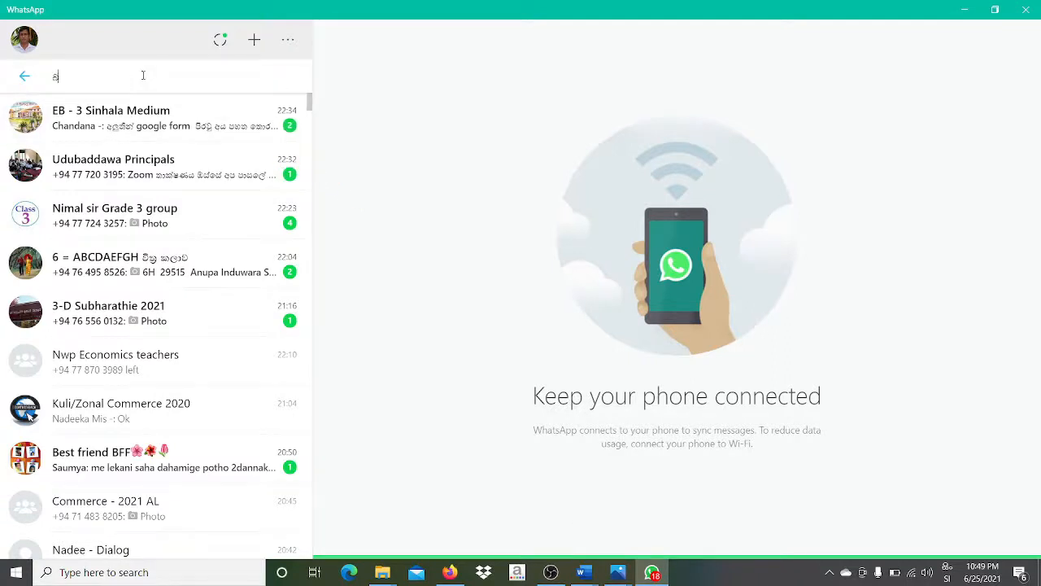
{"action": "type", "text": "ාද"}
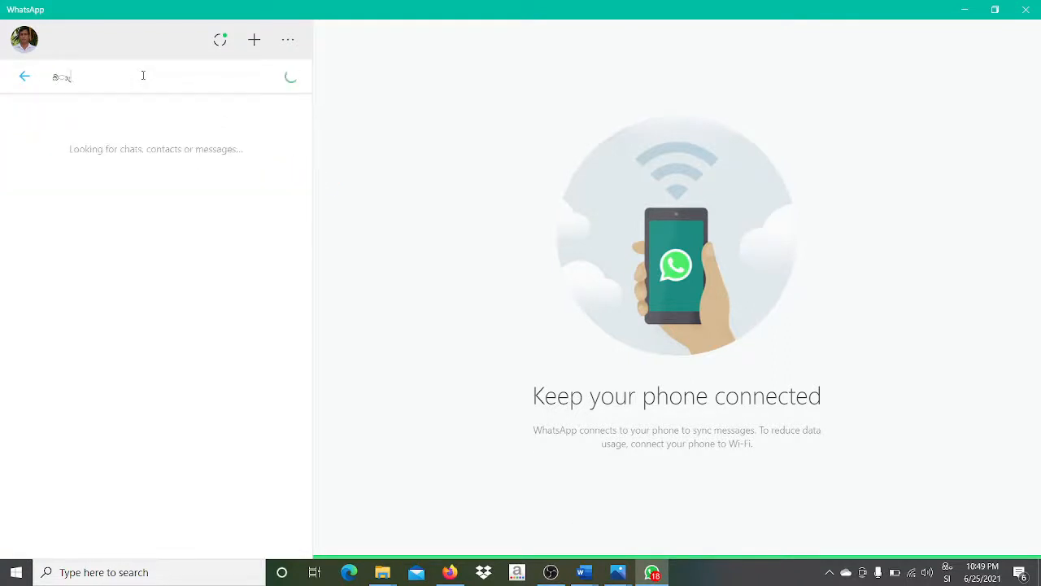
{"action": "key", "text": "BackSpace"}
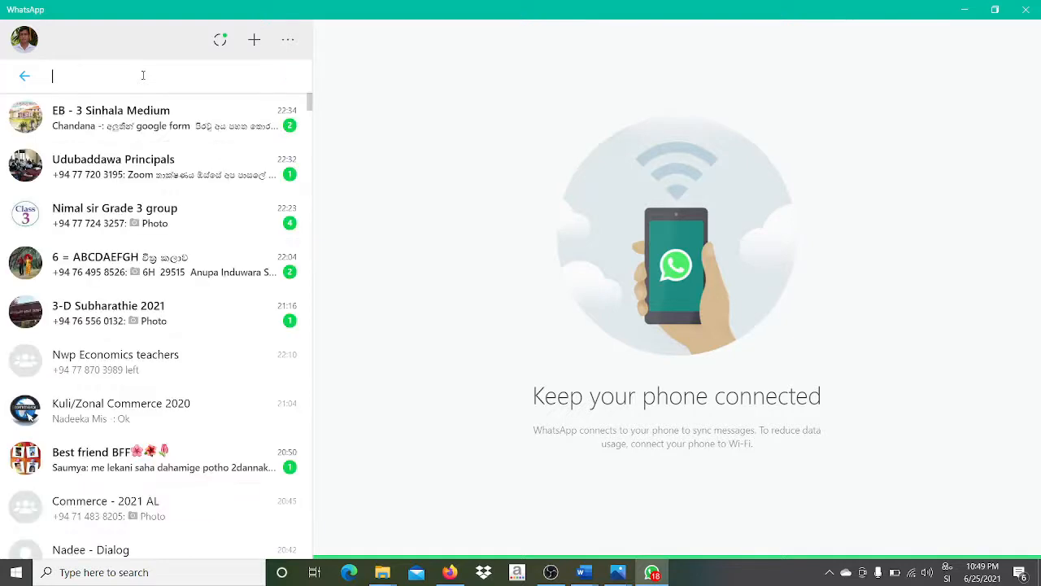
{"action": "left_click", "coordinate": [949, 576]}
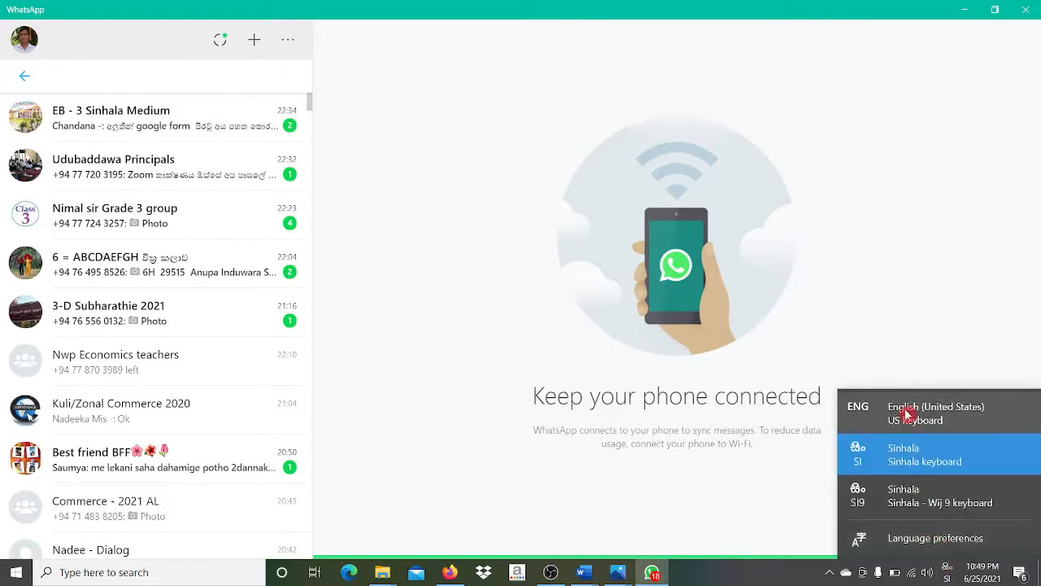
{"action": "left_click", "coordinate": [907, 415]}
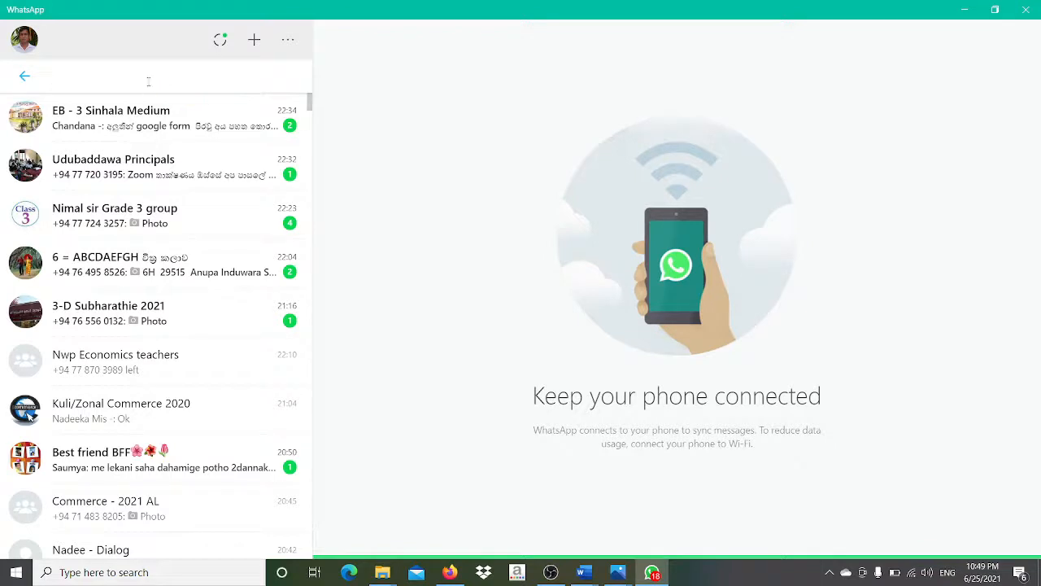
{"action": "type", "text": "nadee"}
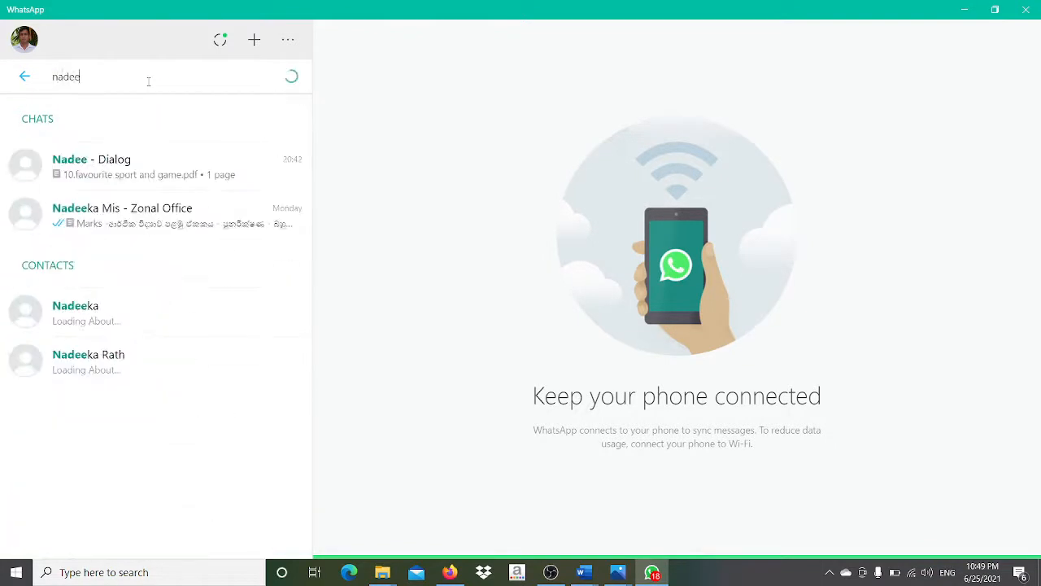
{"action": "left_click", "coordinate": [143, 118]}
{"action": "key", "text": "BackSpace"}
{"action": "type", "text": "d"}
{"action": "left_click", "coordinate": [135, 167]}
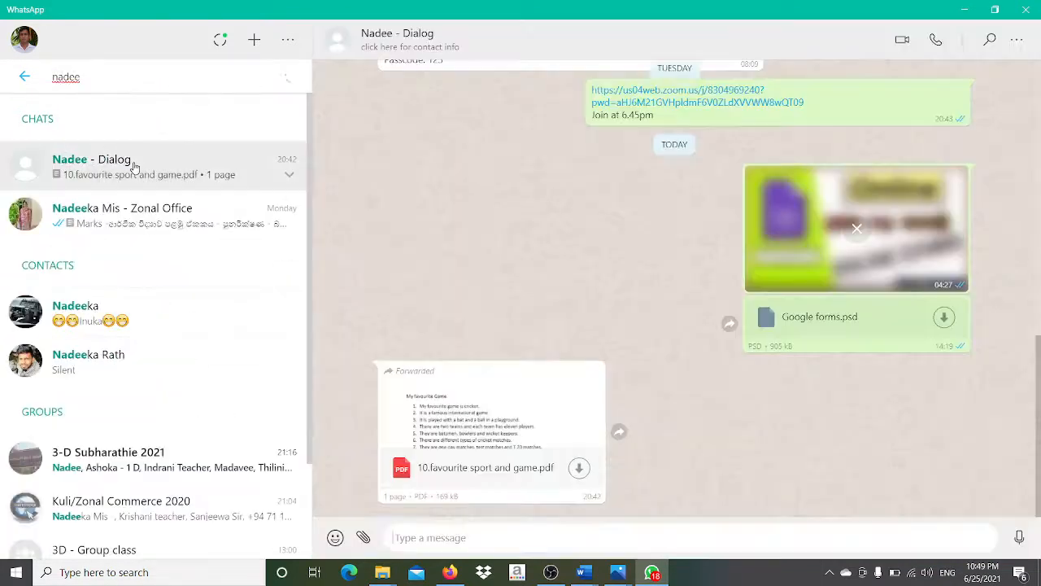
- Paste the forms.gle quiz link into the chat, send it, and open the sent link
{"action": "right_click", "coordinate": [446, 537]}
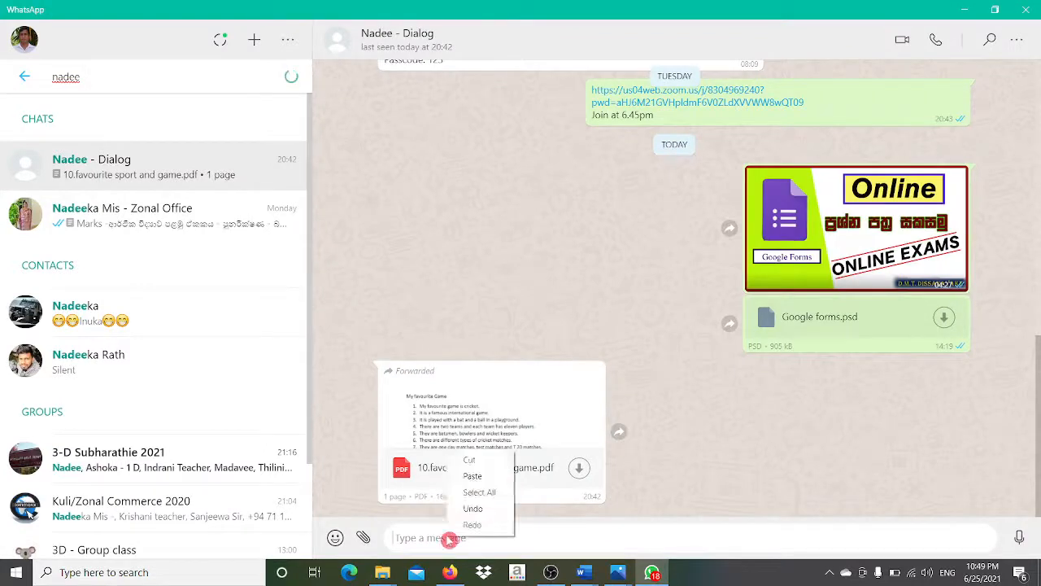
{"action": "left_click", "coordinate": [472, 477]}
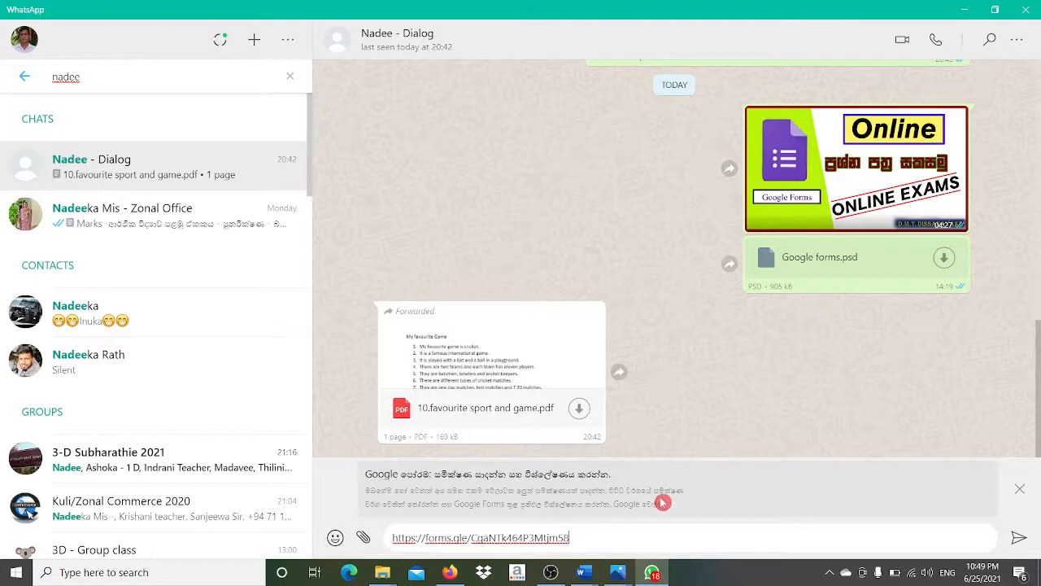
{"action": "left_click", "coordinate": [1019, 537]}
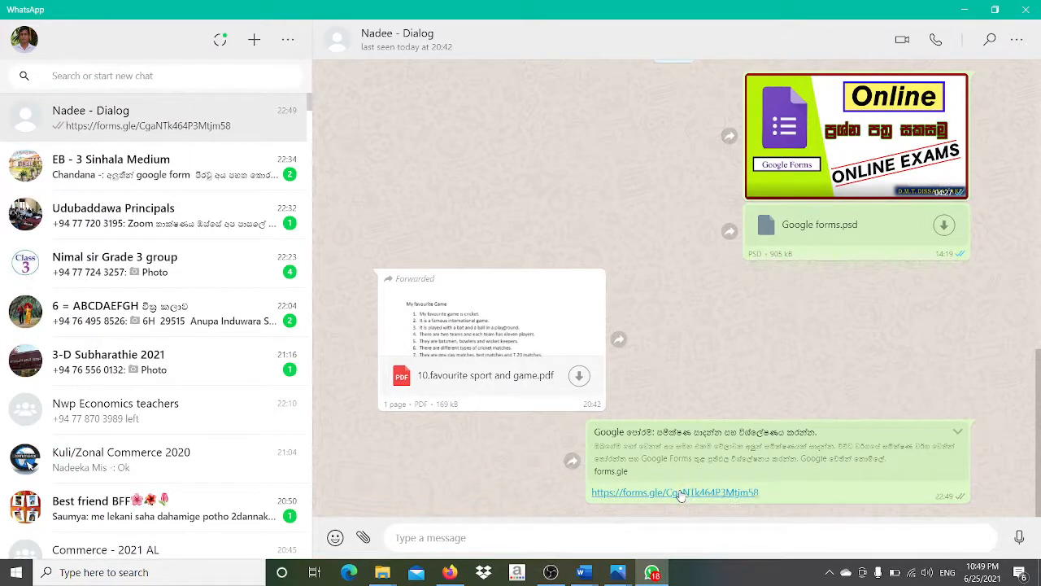
{"action": "left_click", "coordinate": [681, 494]}
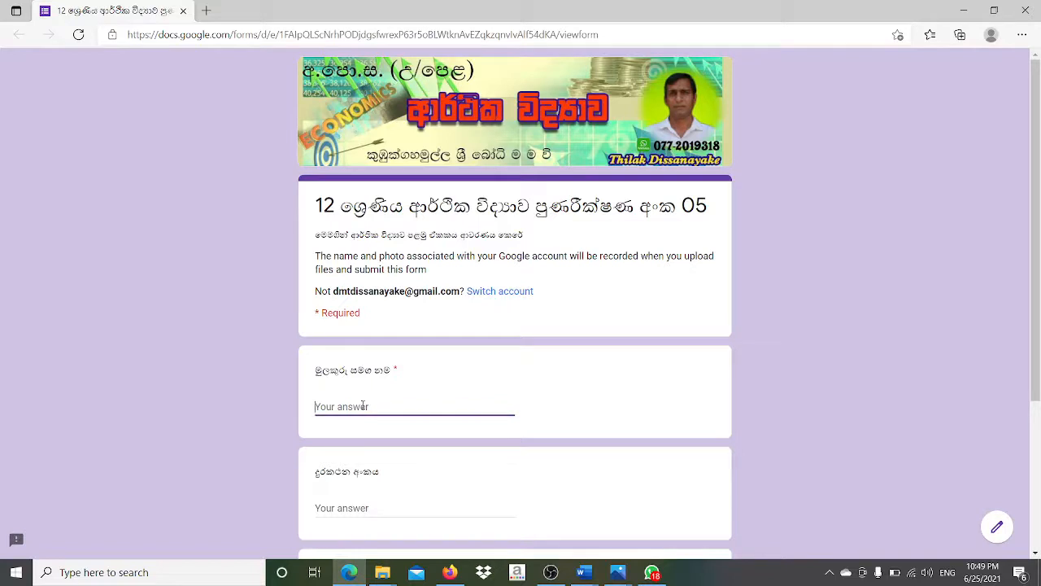
- Switch the keyboard to Sinhala and enter the respondent's name and phone number
{"action": "left_click", "coordinate": [949, 574]}
{"action": "left_click", "coordinate": [915, 458]}
{"action": "type", "text": "අ"}
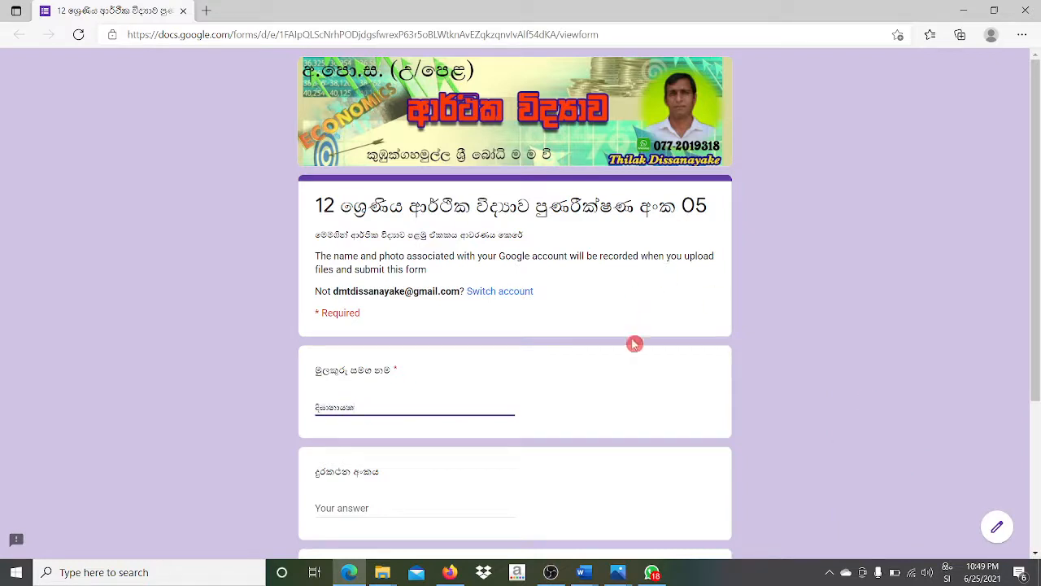
{"action": "left_click", "coordinate": [371, 507]}
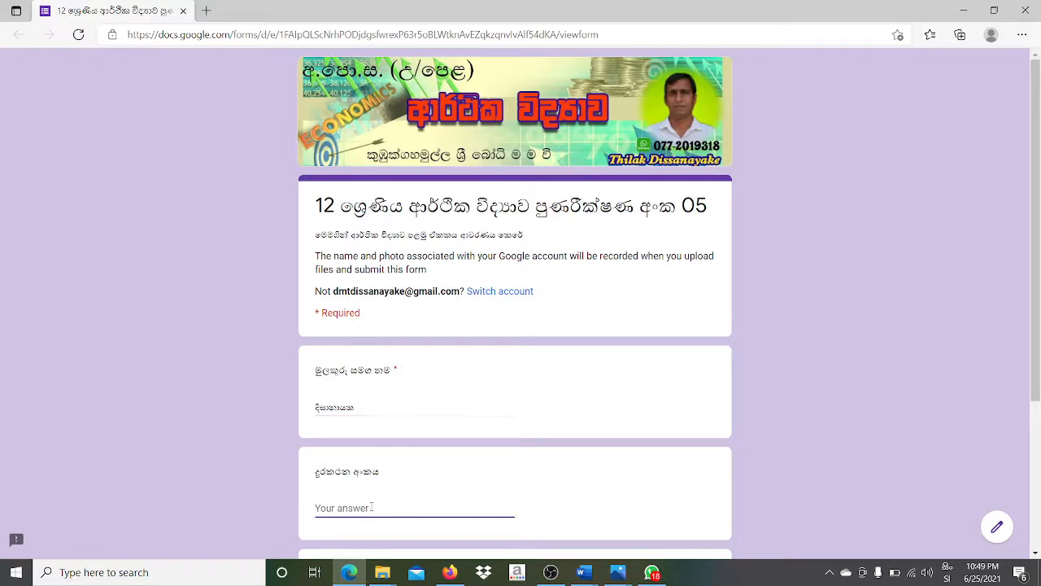
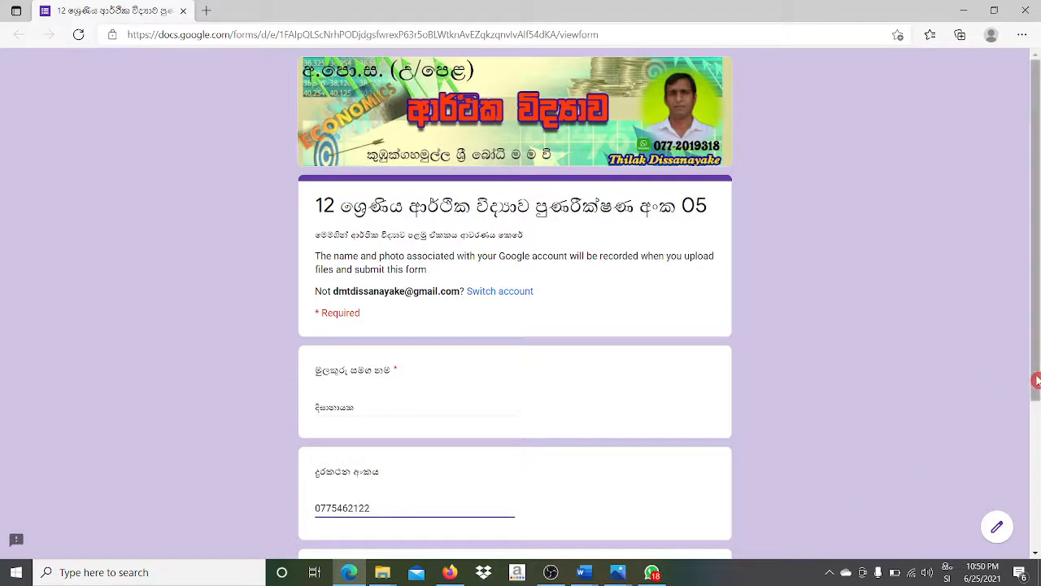
- Choose grade 12 from the dropdown and continue to the next page
{"action": "left_click_drag", "start_coordinate": [1037, 381], "coordinate": [1038, 515]}
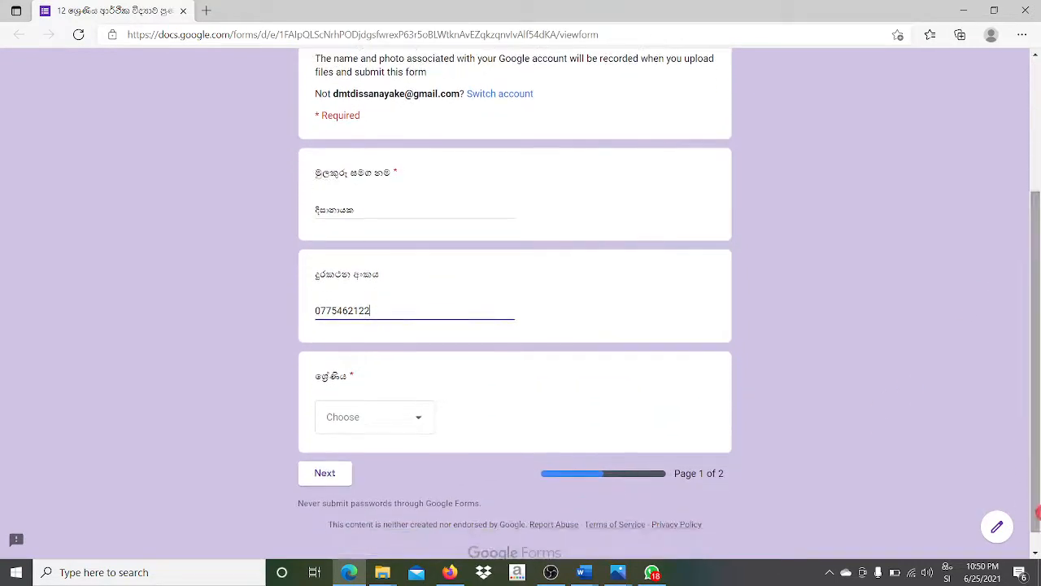
{"action": "left_click", "coordinate": [415, 422]}
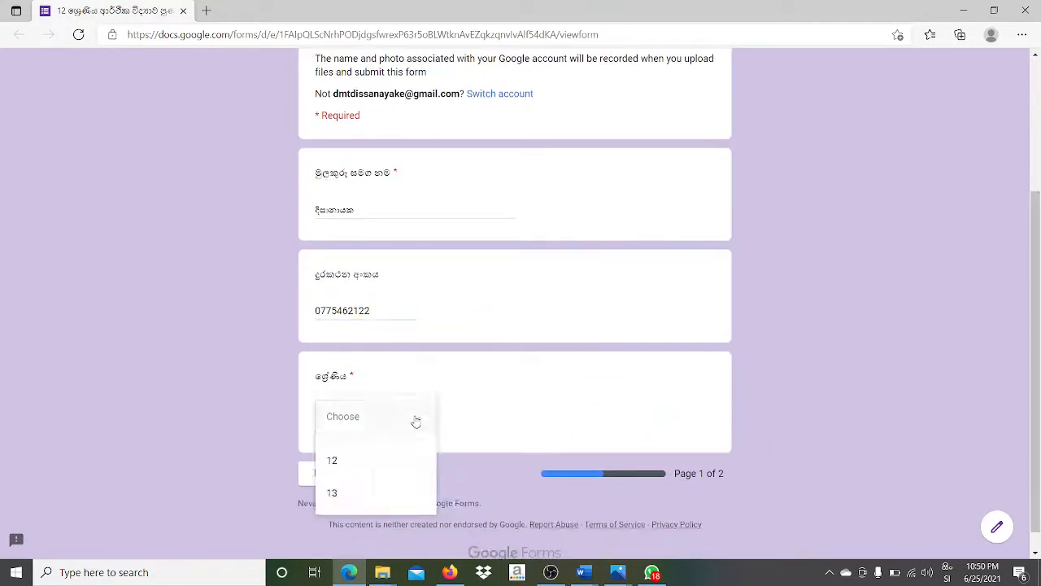
{"action": "left_click", "coordinate": [344, 467]}
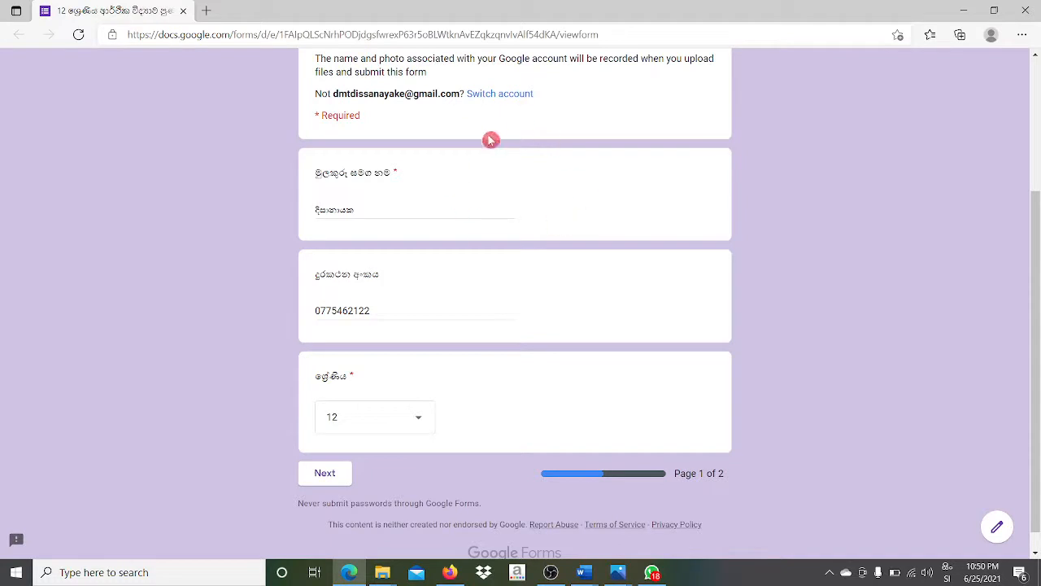
{"action": "left_click", "coordinate": [327, 474]}
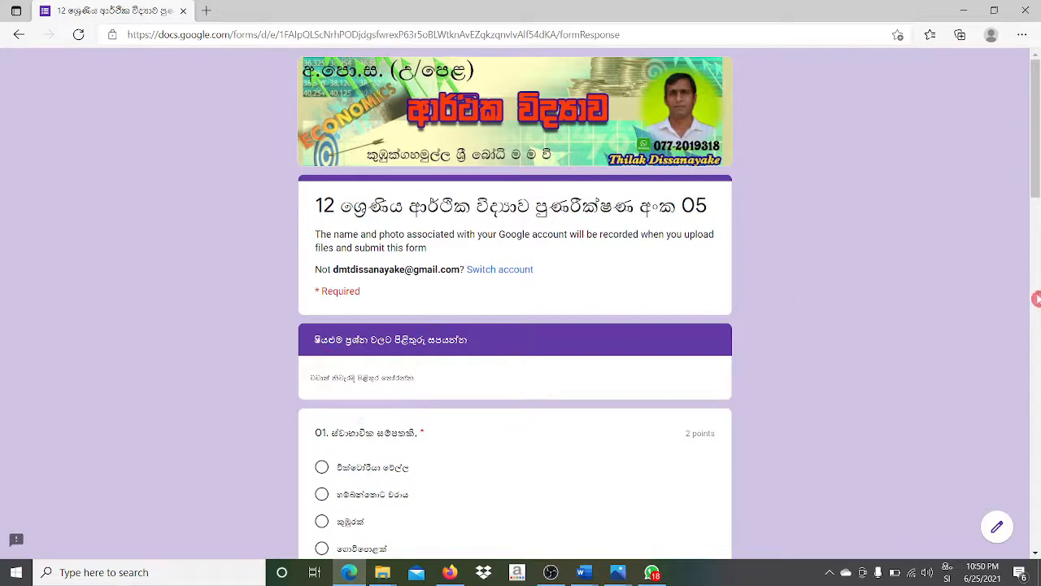
- Pick the fifth option for question 01 and tick the second and fourth checkbox choices
{"action": "left_click", "coordinate": [1035, 310]}
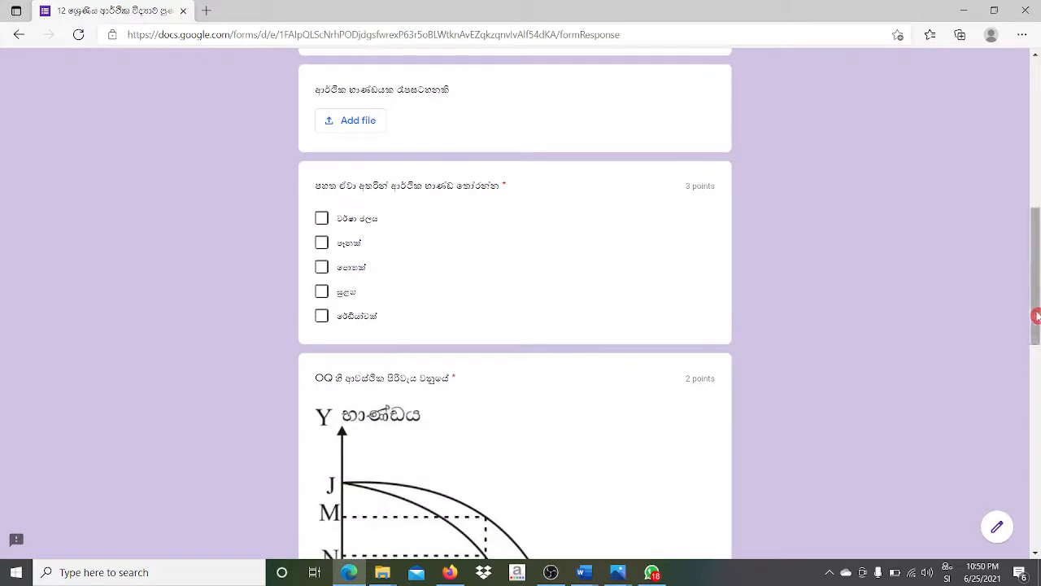
{"action": "left_click_drag", "start_coordinate": [1035, 297], "coordinate": [1034, 177]}
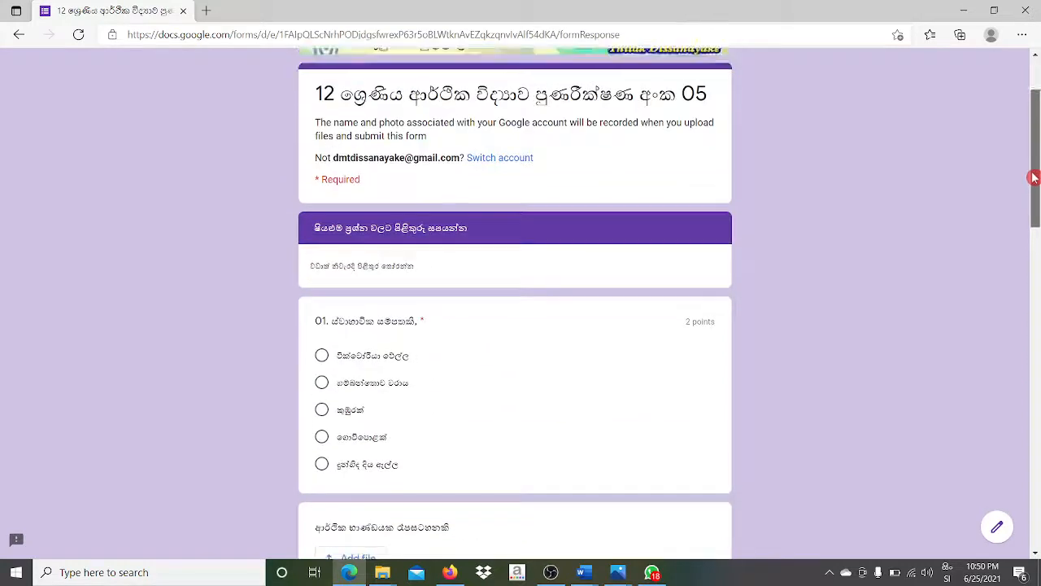
{"action": "left_click", "coordinate": [322, 465]}
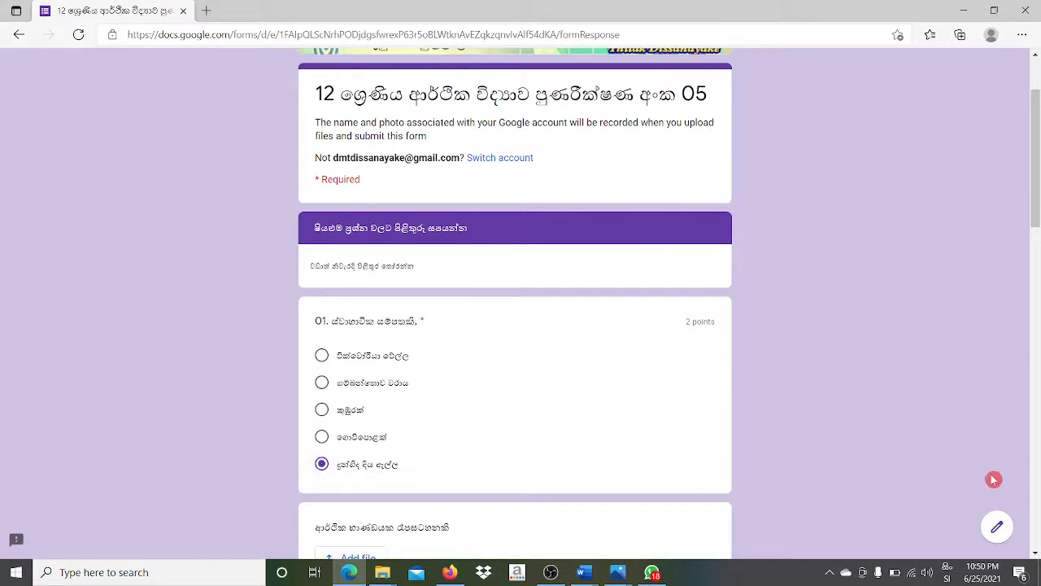
{"action": "scroll", "coordinate": [1038, 466], "scroll_direction": "down", "scroll_amount": 15}
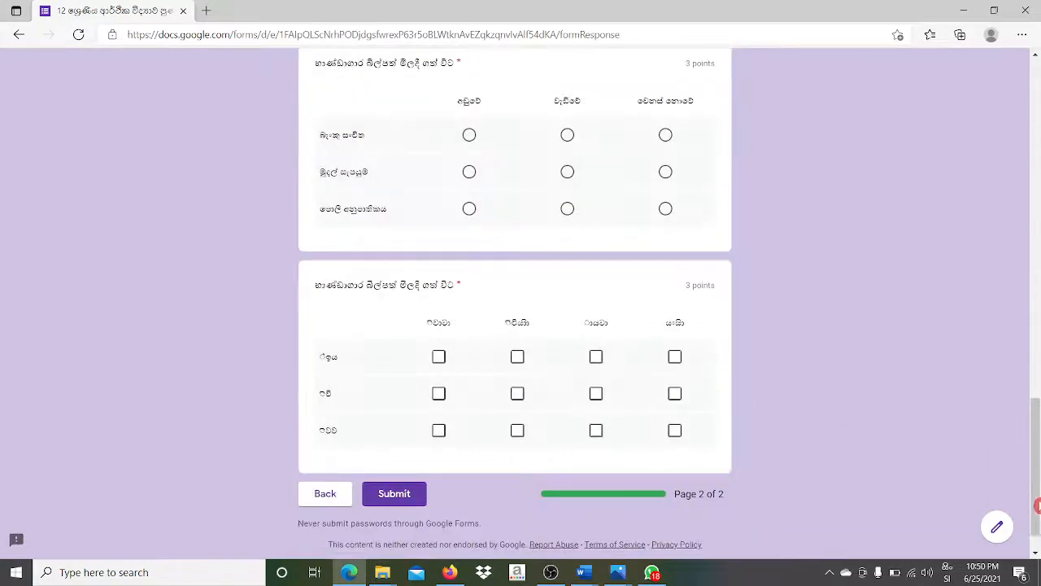
{"action": "left_click_drag", "start_coordinate": [1031, 385], "coordinate": [1037, 188]}
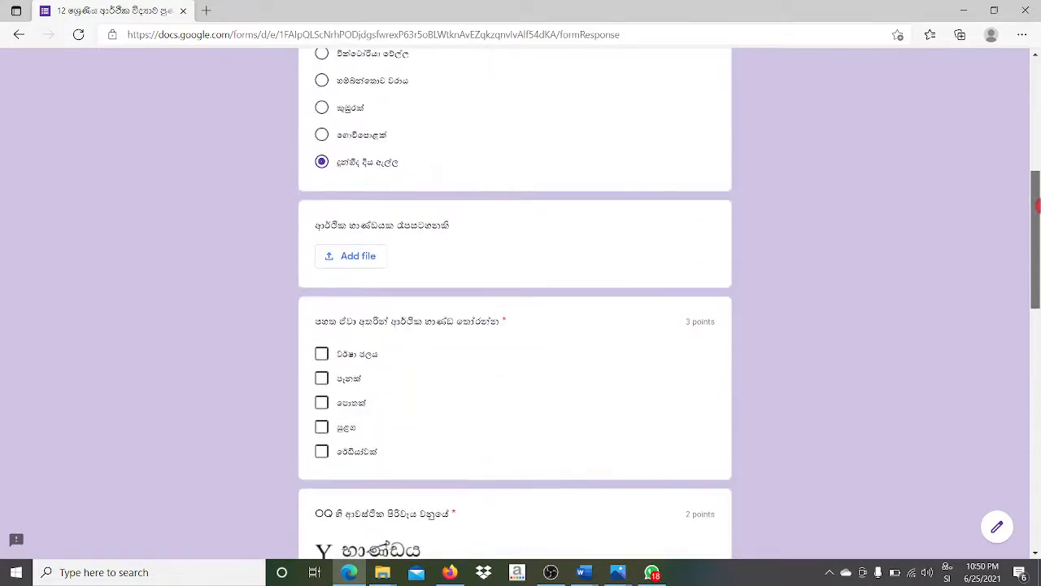
{"action": "left_click", "coordinate": [322, 429]}
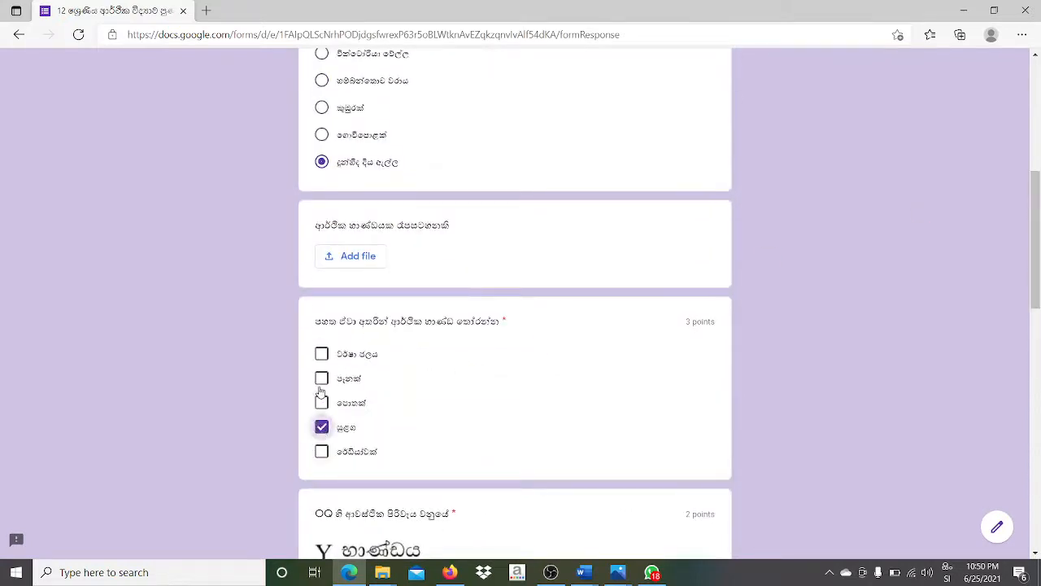
{"action": "left_click", "coordinate": [320, 382]}
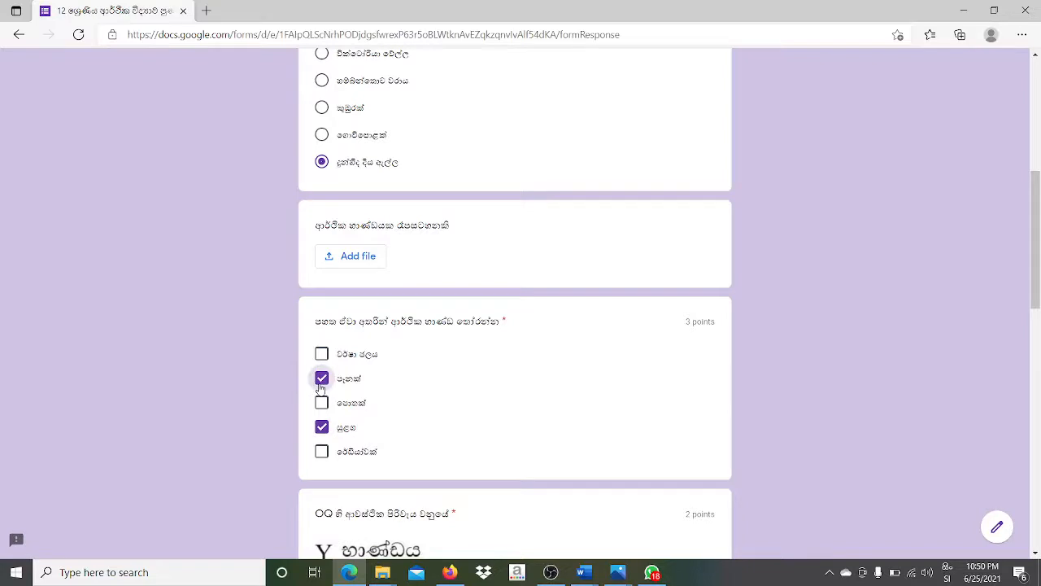
{"action": "left_click_drag", "start_coordinate": [1037, 306], "coordinate": [1037, 454]}
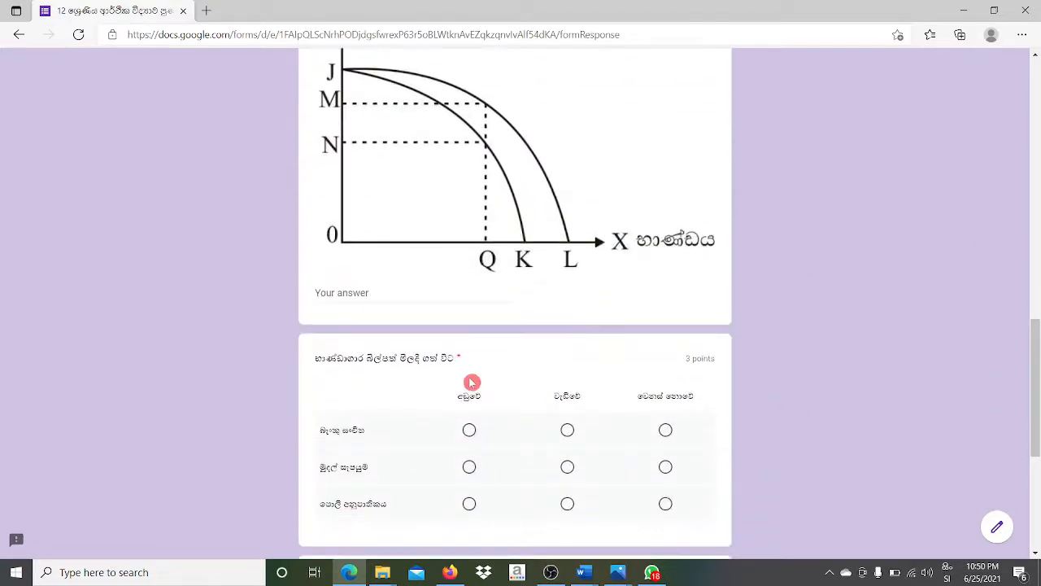
- Answer the graph question with MN after switching the keyboard to English
{"action": "left_click", "coordinate": [358, 288]}
{"action": "type", "text": "වෙ"}
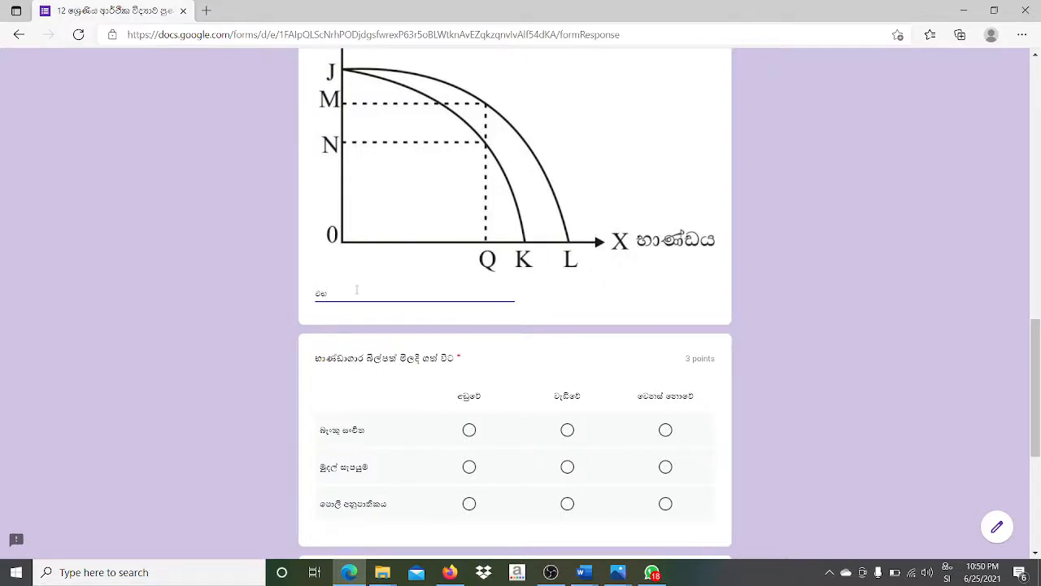
{"action": "key", "text": "BackSpace"}
{"action": "left_click", "coordinate": [947, 572]}
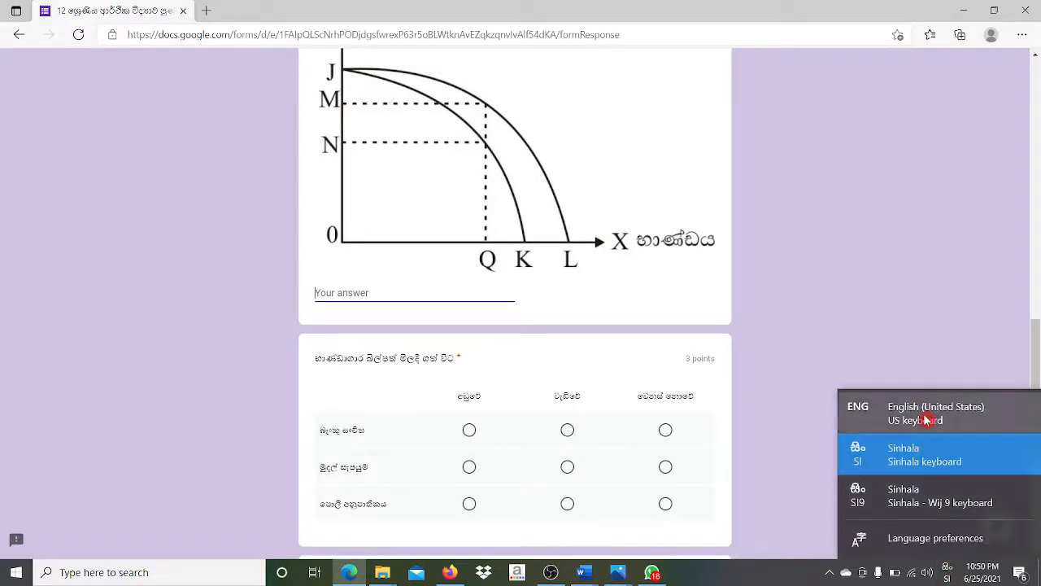
{"action": "left_click", "coordinate": [926, 420]}
{"action": "type", "text": "MN"}
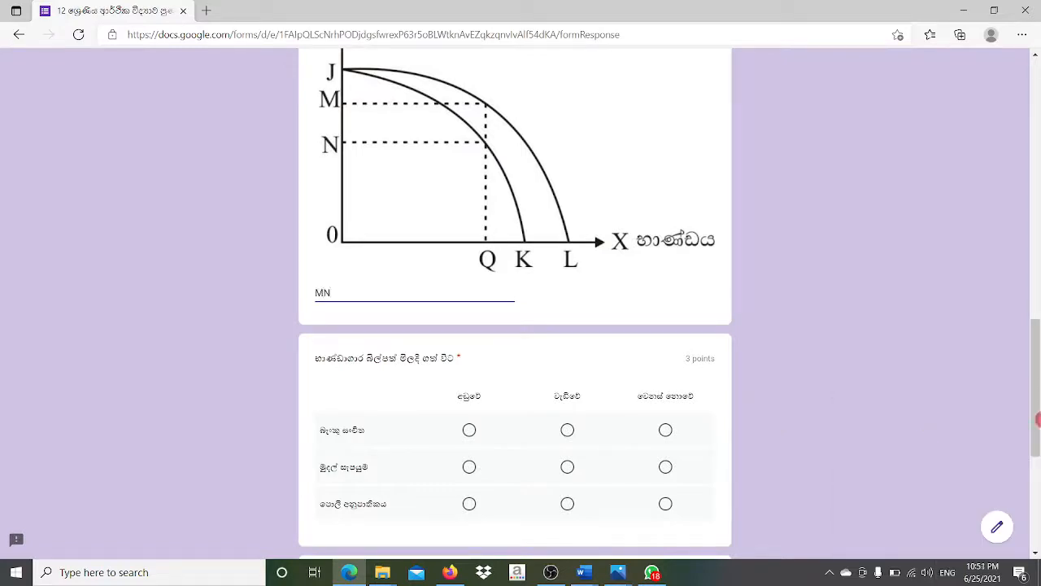
- Mark an answer in every row of both grid questions
{"action": "left_click_drag", "start_coordinate": [1037, 400], "coordinate": [1036, 443]}
{"action": "left_click", "coordinate": [468, 273]}
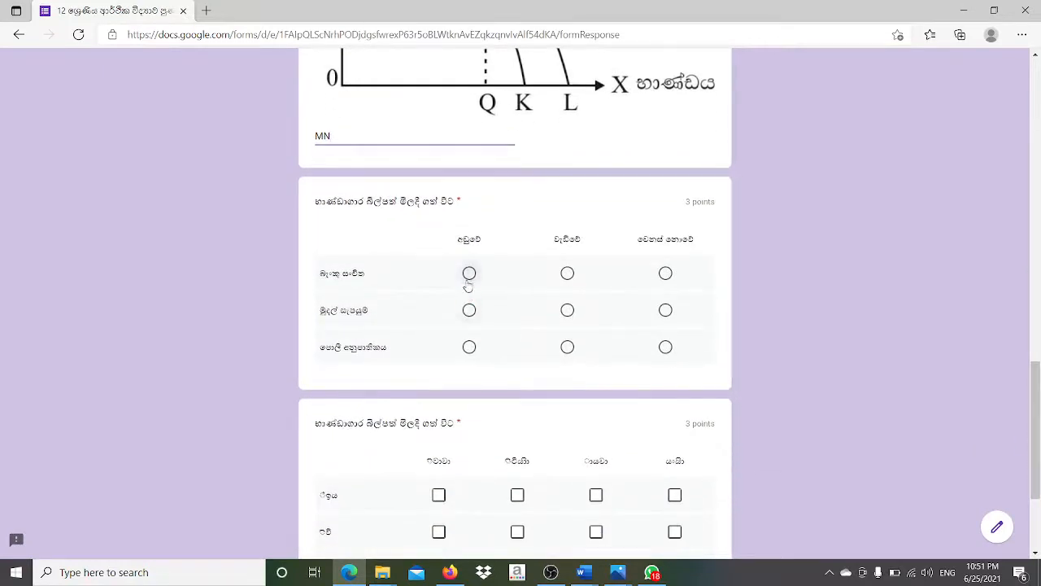
{"action": "left_click", "coordinate": [567, 347]}
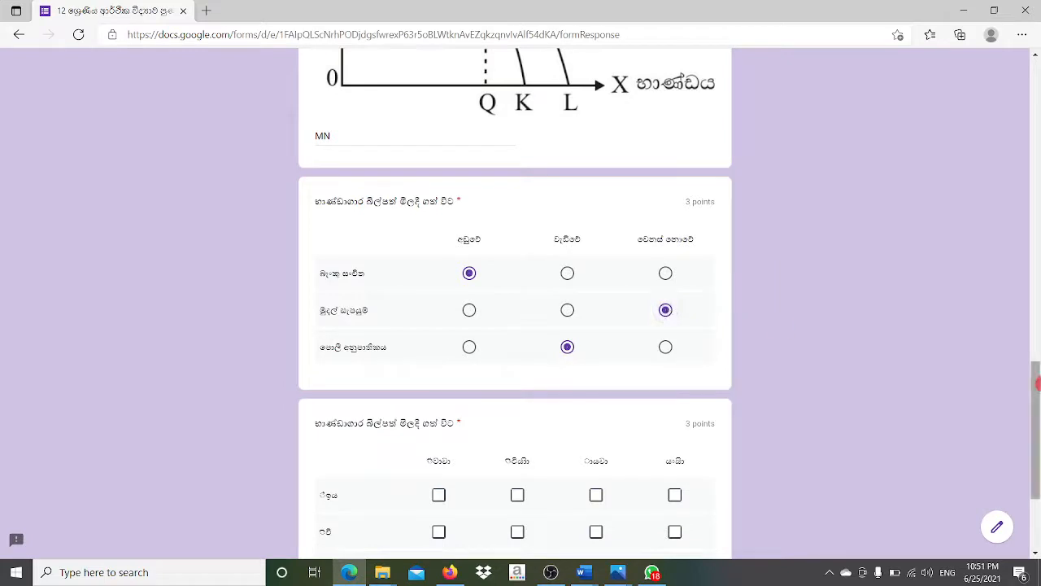
{"action": "left_click_drag", "start_coordinate": [1038, 392], "coordinate": [1038, 443]}
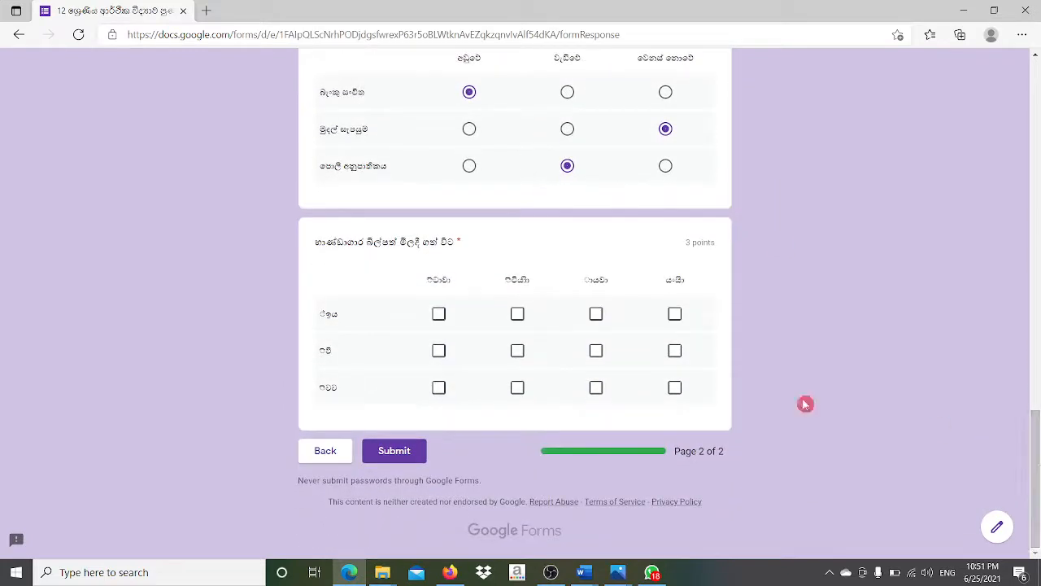
{"action": "left_click", "coordinate": [438, 315]}
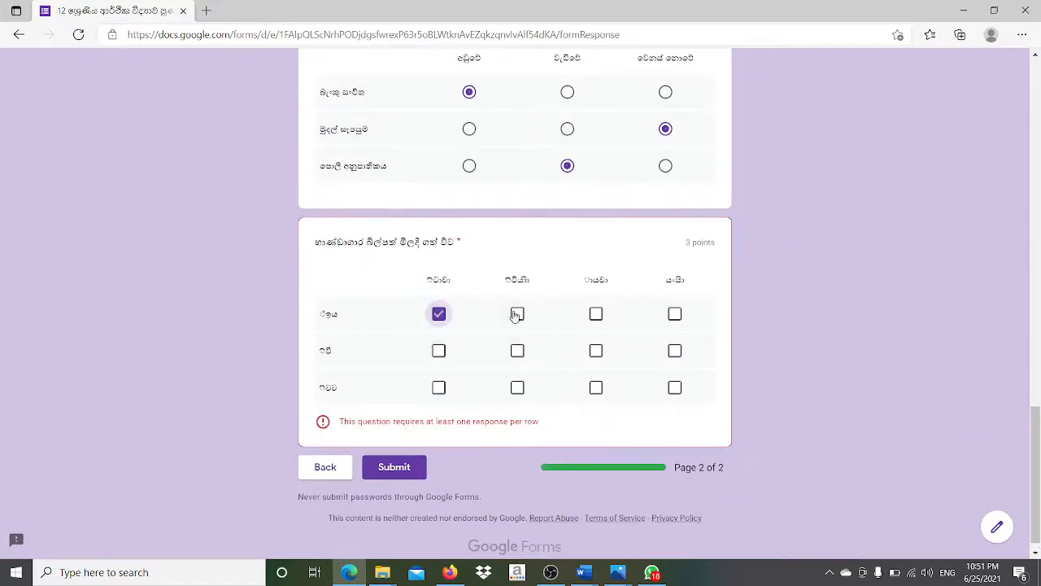
{"action": "left_click", "coordinate": [530, 321]}
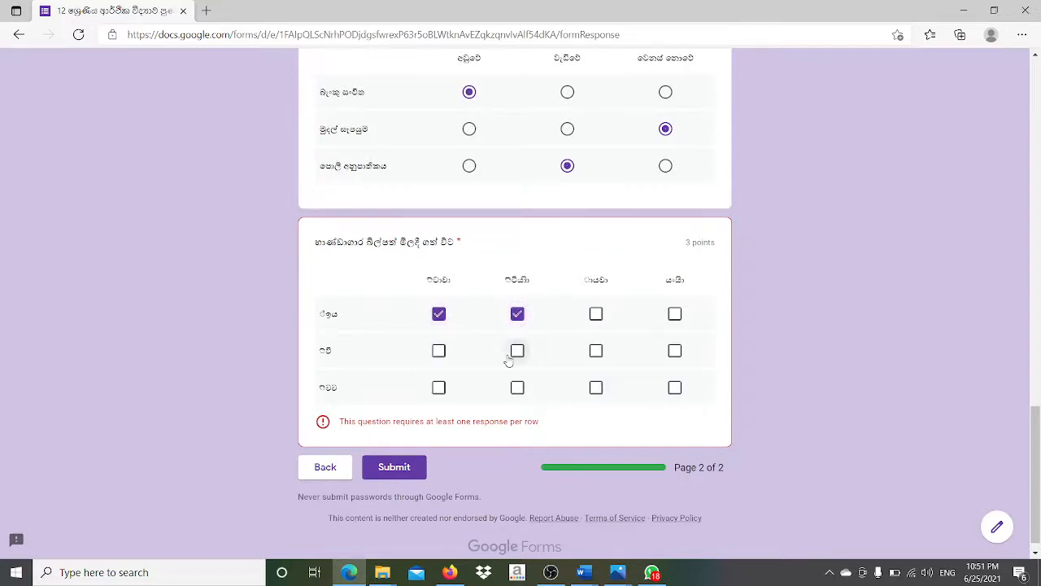
{"action": "left_click", "coordinate": [518, 351]}
{"action": "left_click", "coordinate": [596, 388]}
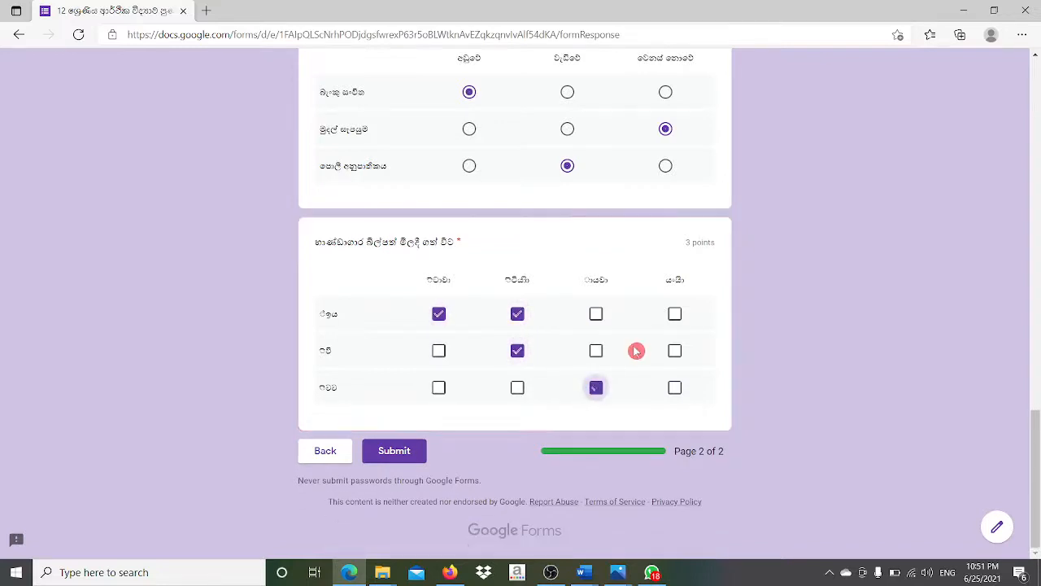
{"action": "left_click", "coordinate": [676, 314]}
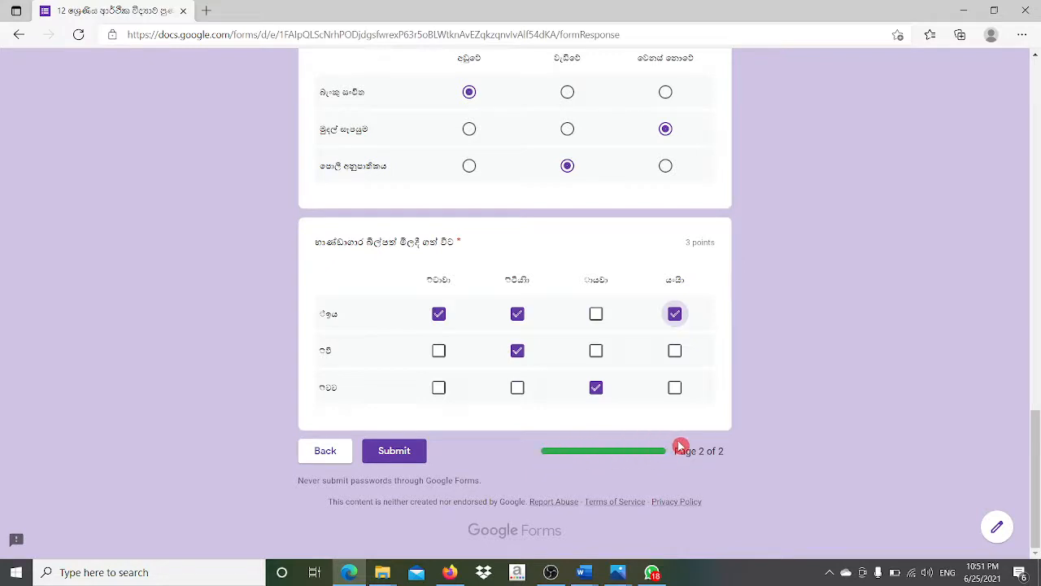
- Submit the quiz and open its score page showing 5/13 points
{"action": "left_click", "coordinate": [404, 449]}
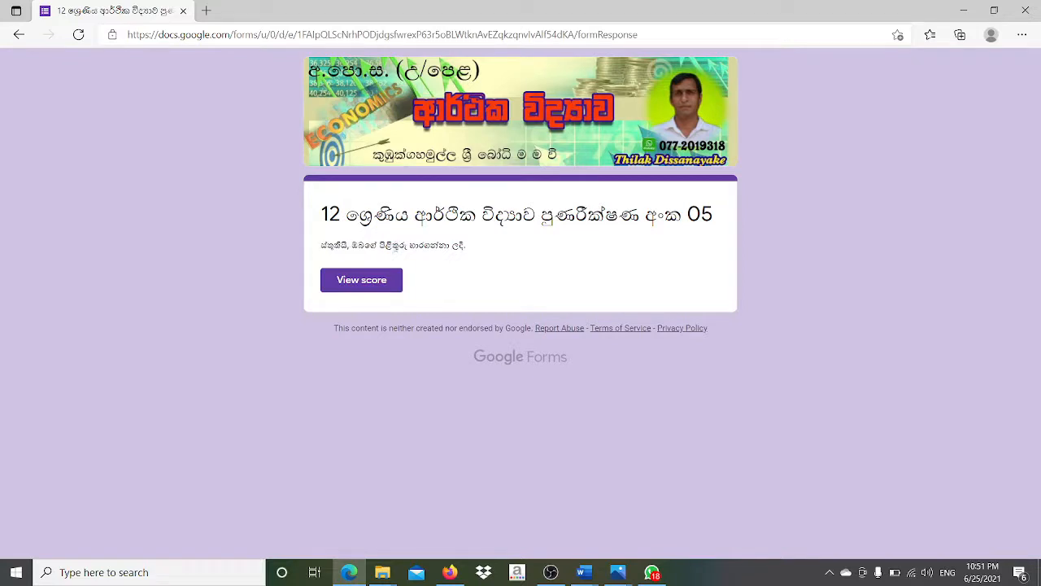
{"action": "left_click", "coordinate": [366, 279]}
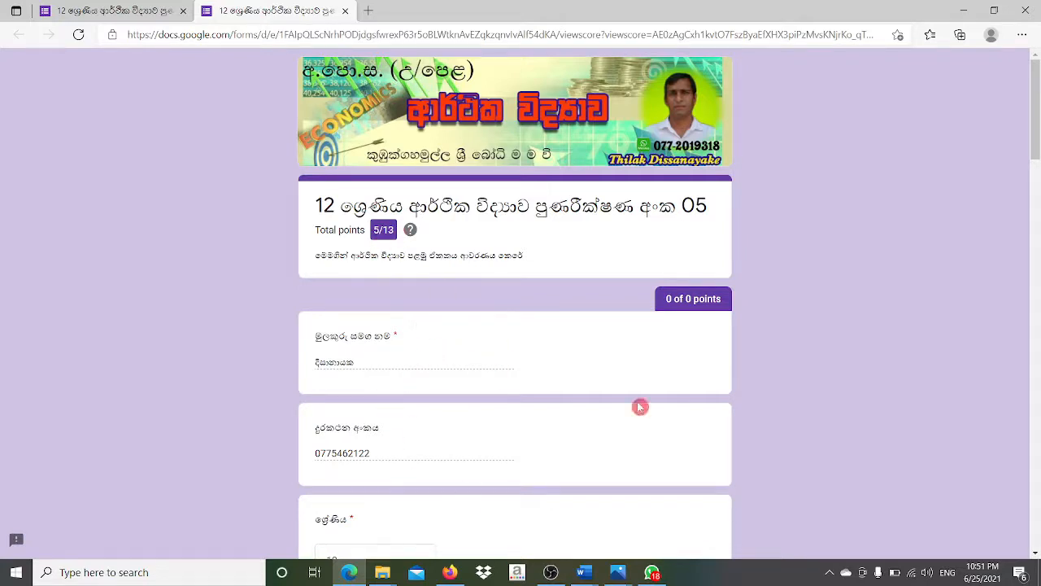
{"action": "left_click_drag", "start_coordinate": [1035, 142], "coordinate": [1036, 302]}
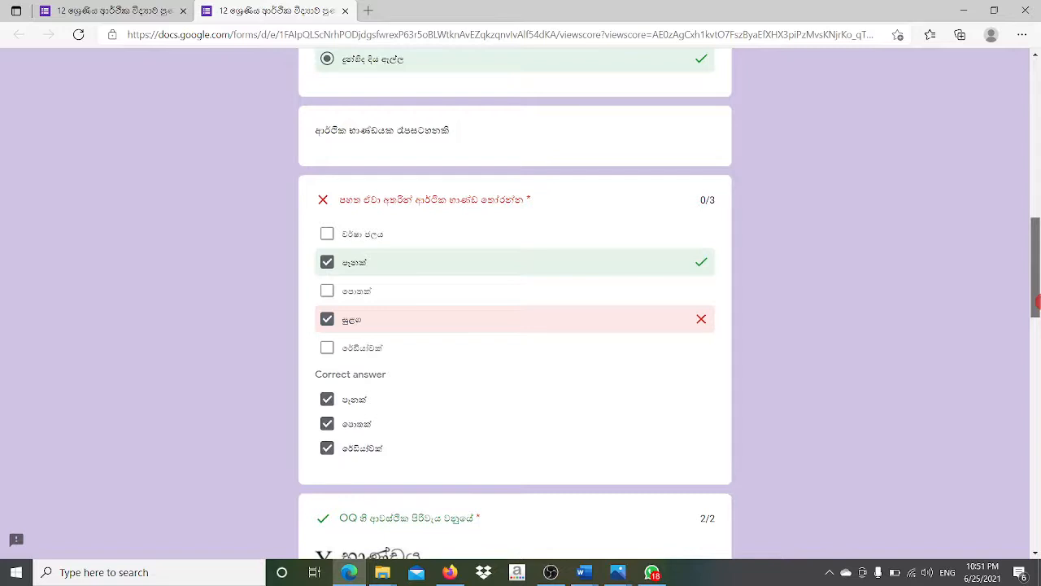
{"action": "left_click_drag", "start_coordinate": [1036, 302], "coordinate": [1037, 304]}
{"action": "scroll", "coordinate": [515, 301], "scroll_direction": "down", "scroll_amount": 6}
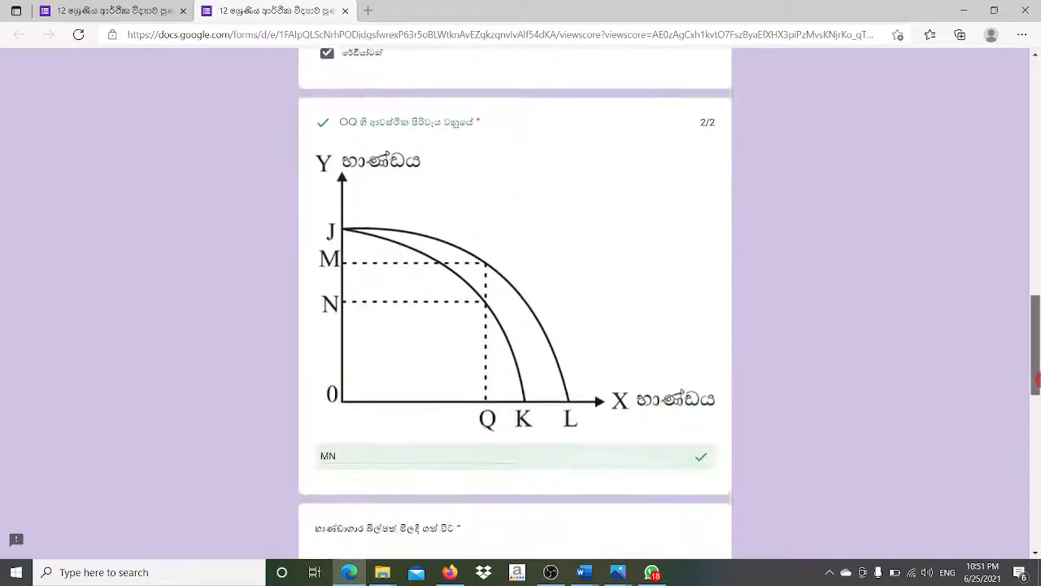
{"action": "scroll", "coordinate": [515, 301], "scroll_direction": "down", "scroll_amount": 1}
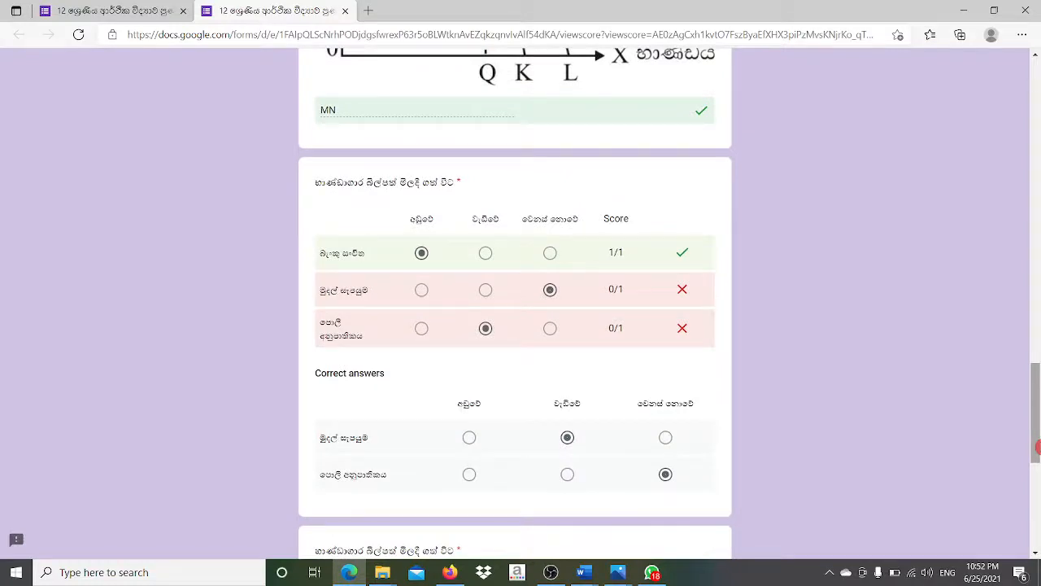
{"action": "scroll", "coordinate": [1038, 447], "scroll_direction": "down", "scroll_amount": 2}
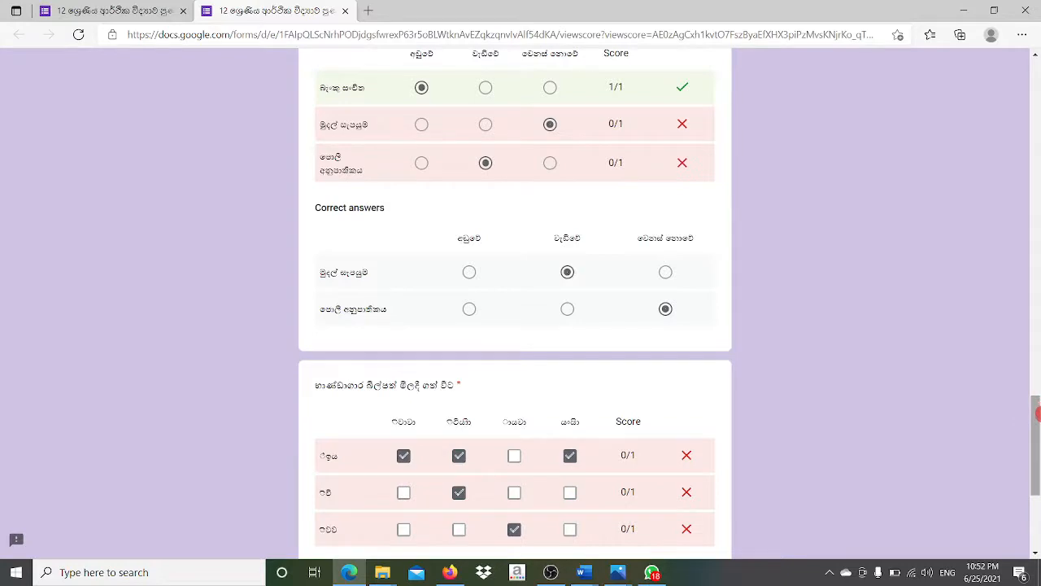
{"action": "left_click_drag", "start_coordinate": [1039, 414], "coordinate": [1038, 69]}
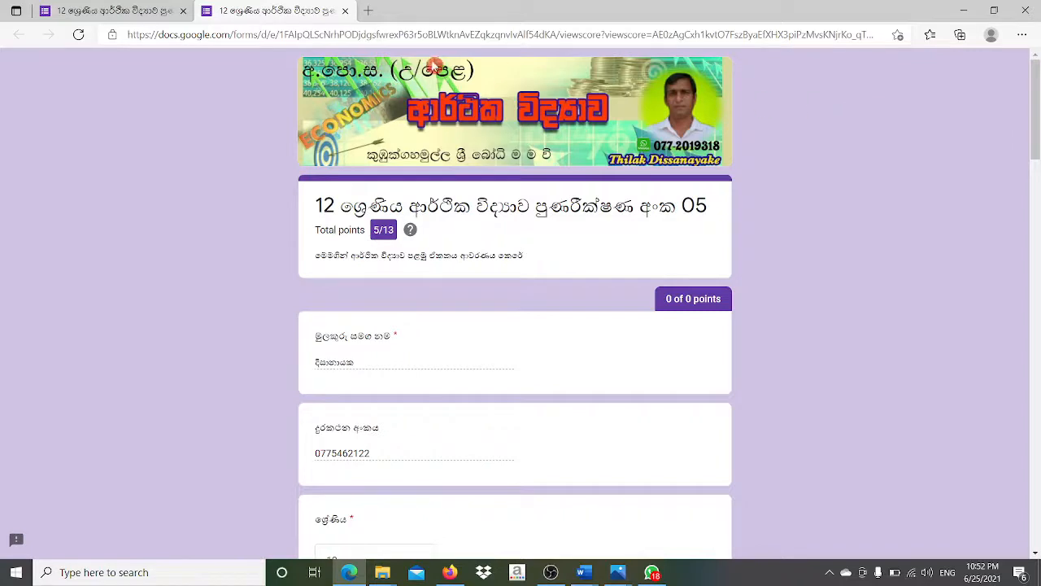
- Close the score tab, return to the Firefox form editor, and open the Responses summary
{"action": "left_click", "coordinate": [345, 12]}
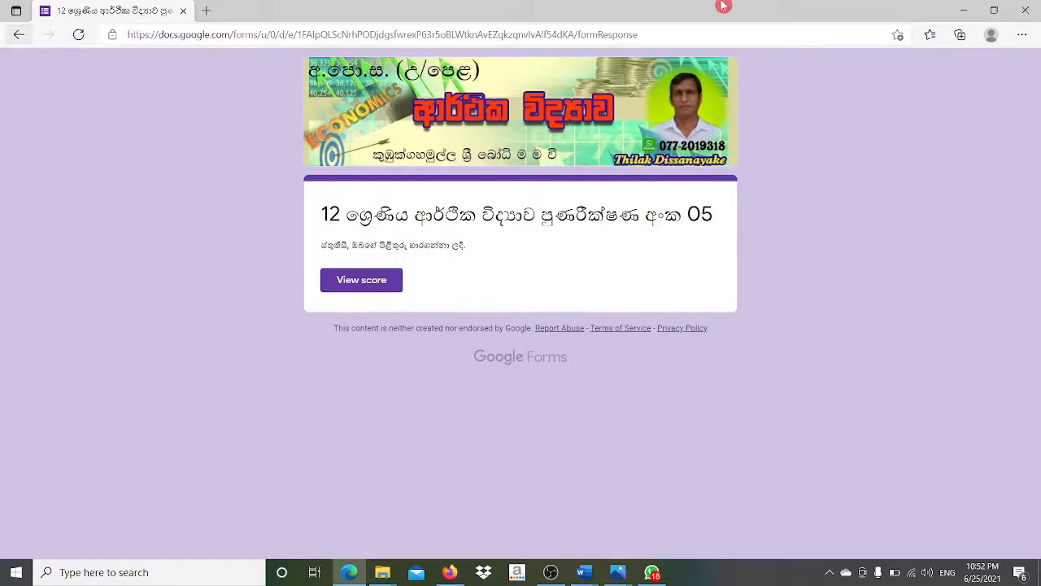
{"action": "left_click", "coordinate": [964, 16]}
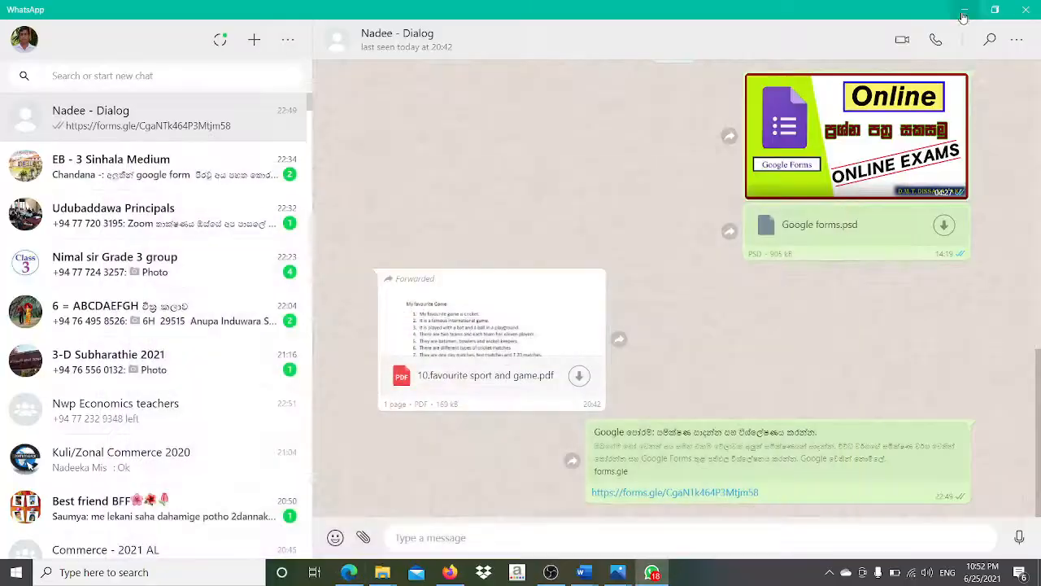
{"action": "left_click", "coordinate": [450, 573]}
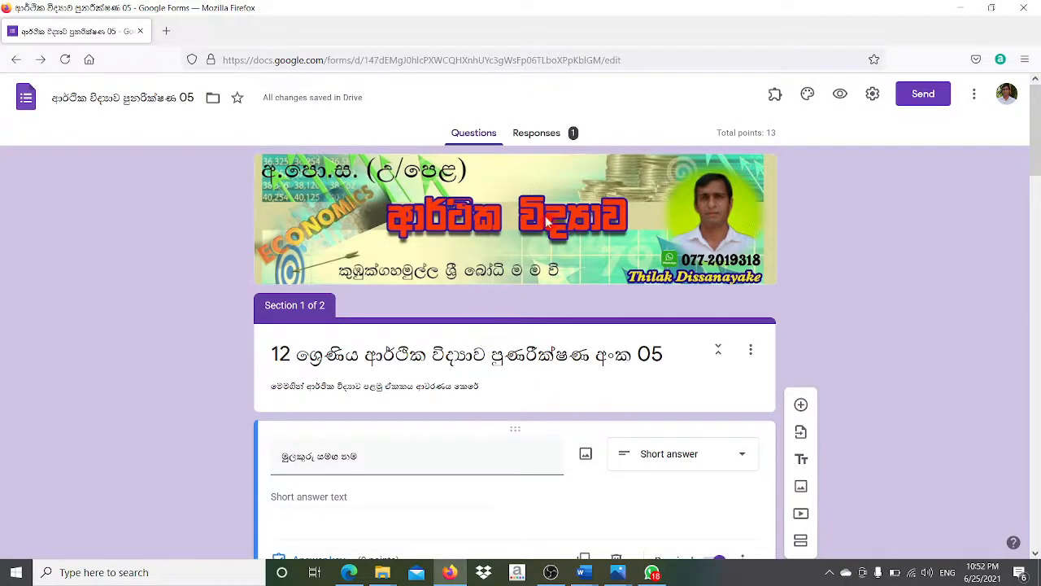
{"action": "left_click", "coordinate": [528, 135]}
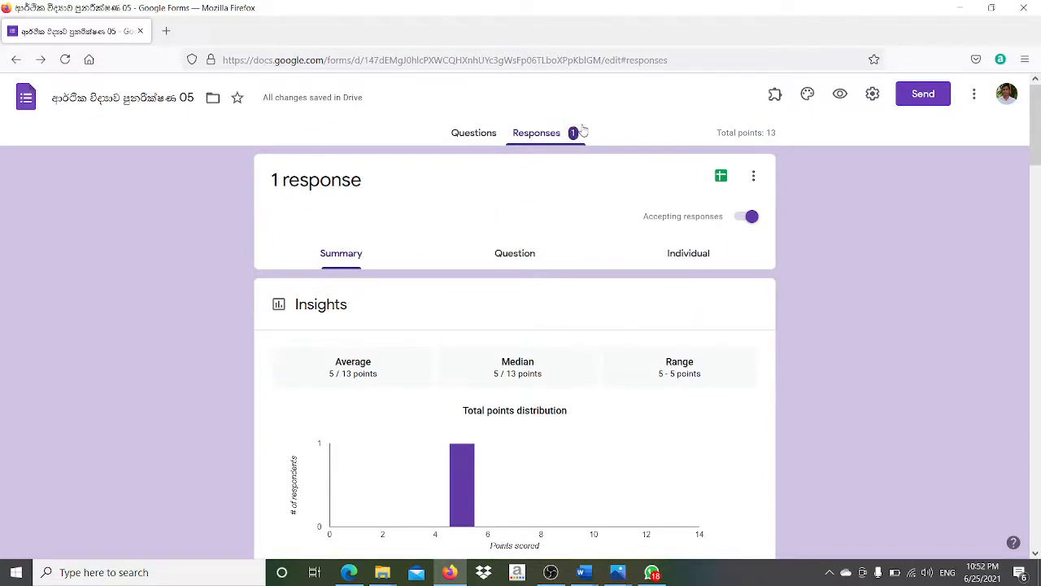
- Switch the Responses tab to Individual view to review the single 5/13 response
{"action": "left_click", "coordinate": [534, 211]}
{"action": "mouse_move", "coordinate": [1038, 153]}
{"action": "left_mouse_down"}
{"action": "mouse_move", "coordinate": [1038, 283]}
{"action": "mouse_move", "coordinate": [1037, 144]}
{"action": "left_mouse_up"}
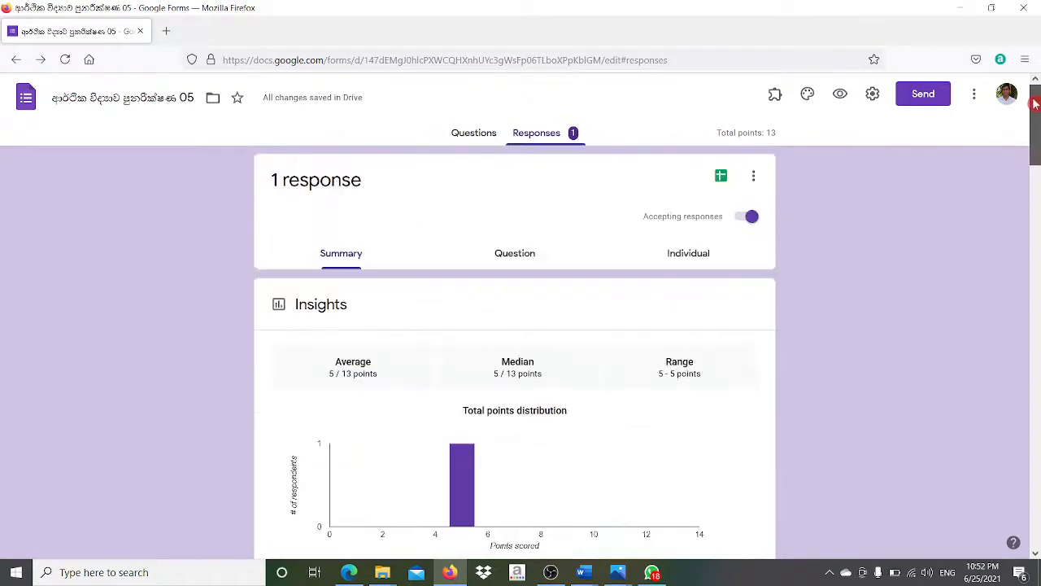
{"action": "left_click", "coordinate": [523, 254]}
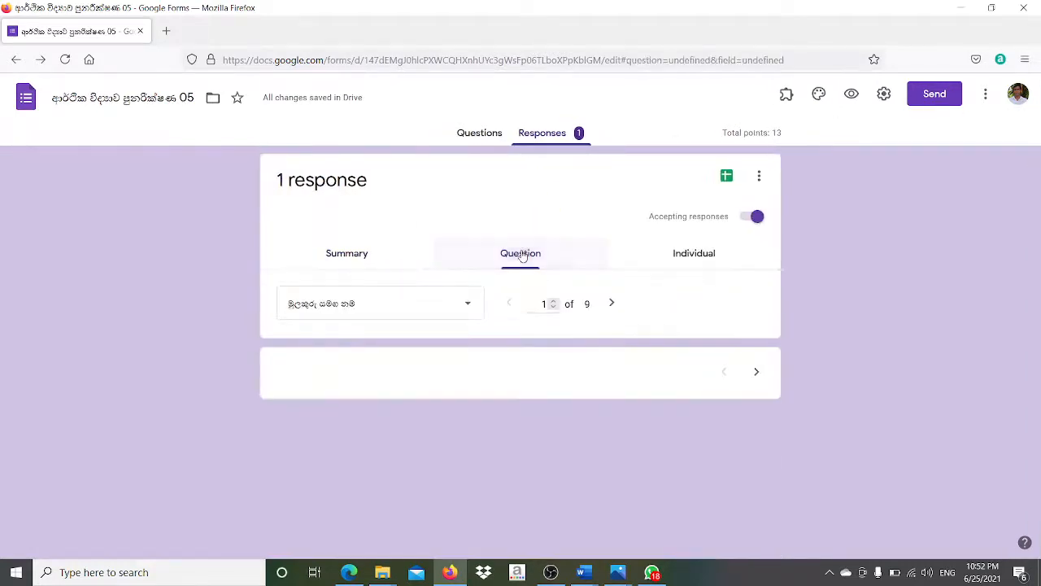
{"action": "left_click", "coordinate": [687, 255]}
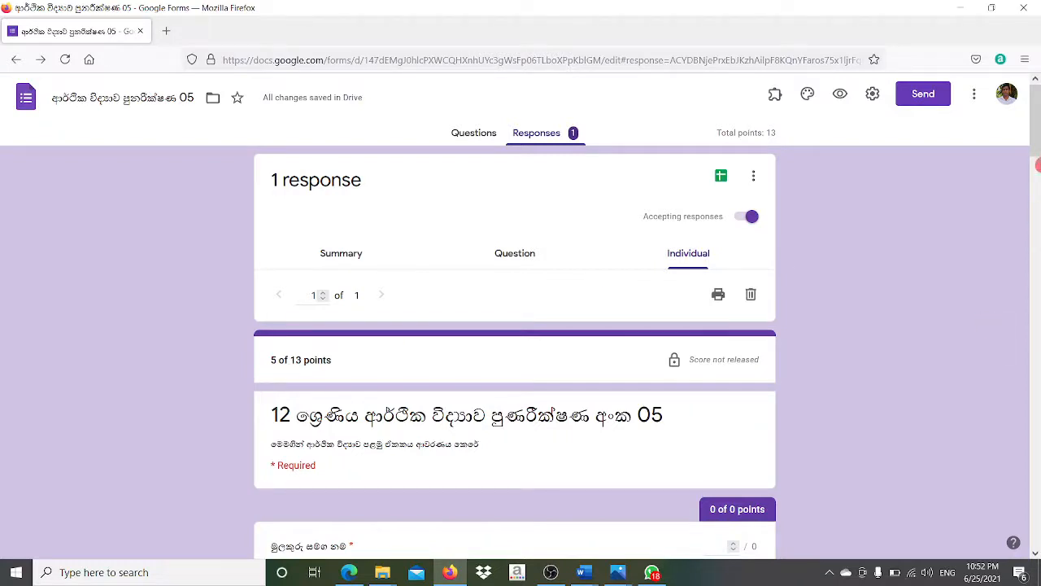
{"action": "mouse_move", "coordinate": [1034, 141]}
{"action": "left_mouse_down"}
{"action": "mouse_move", "coordinate": [1037, 505]}
{"action": "mouse_move", "coordinate": [1039, 128]}
{"action": "left_mouse_up"}
- Turn off Accepting responses, preview the closed form, then switch accepting back on
{"action": "left_click", "coordinate": [746, 217]}
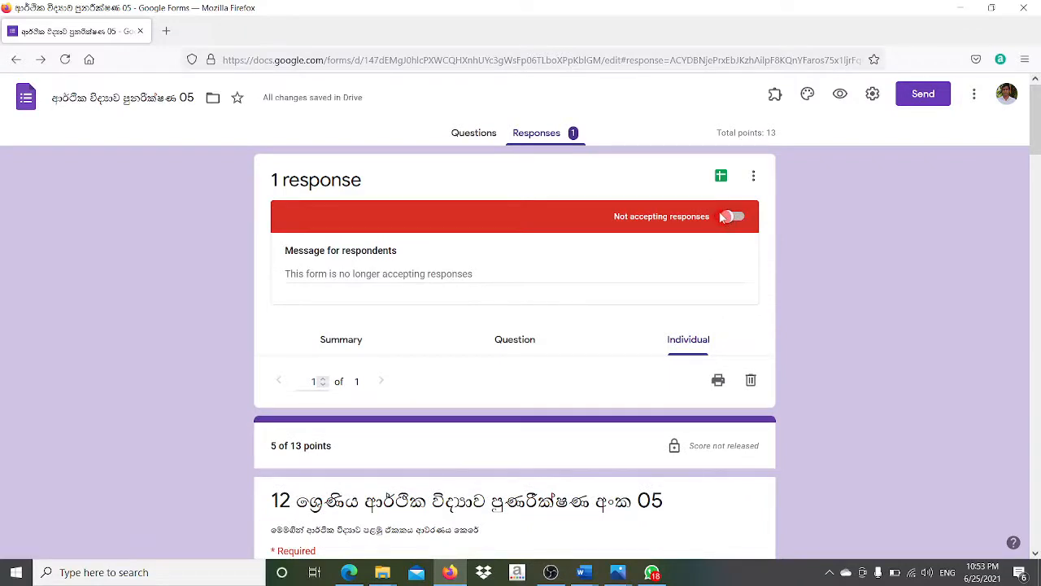
{"action": "left_click", "coordinate": [840, 95]}
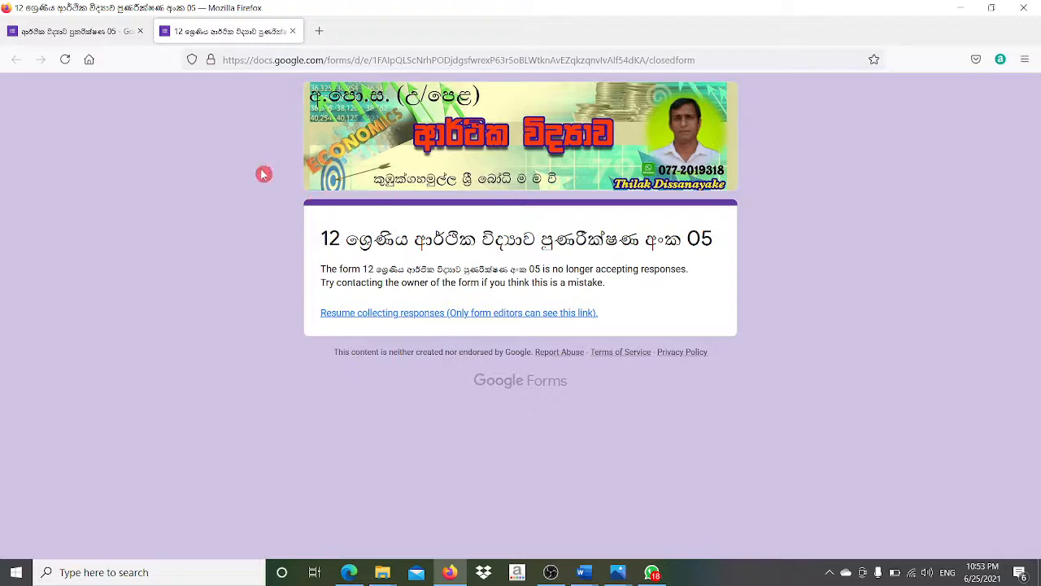
{"action": "left_click", "coordinate": [76, 34]}
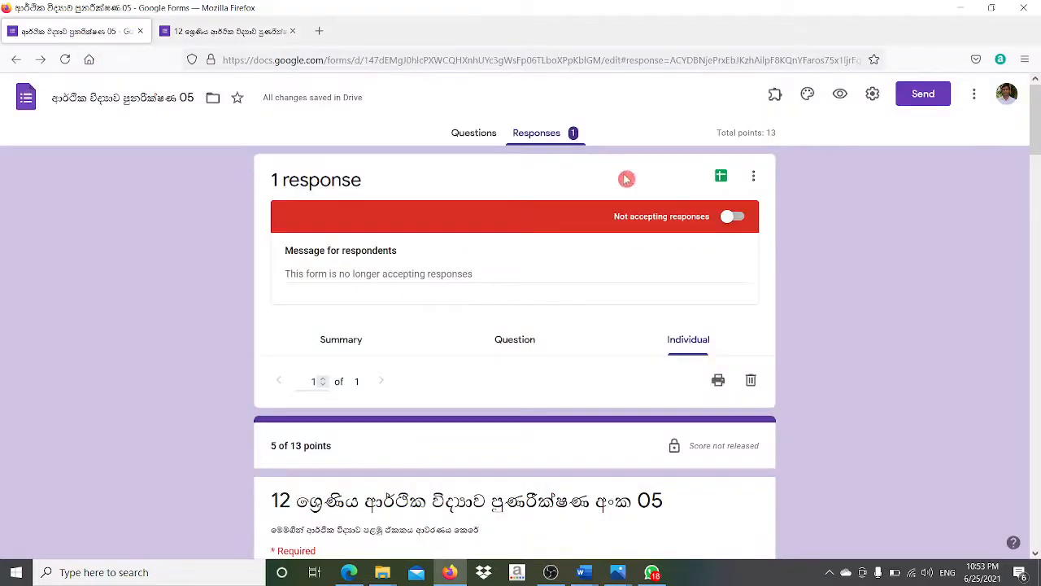
{"action": "left_click", "coordinate": [732, 218]}
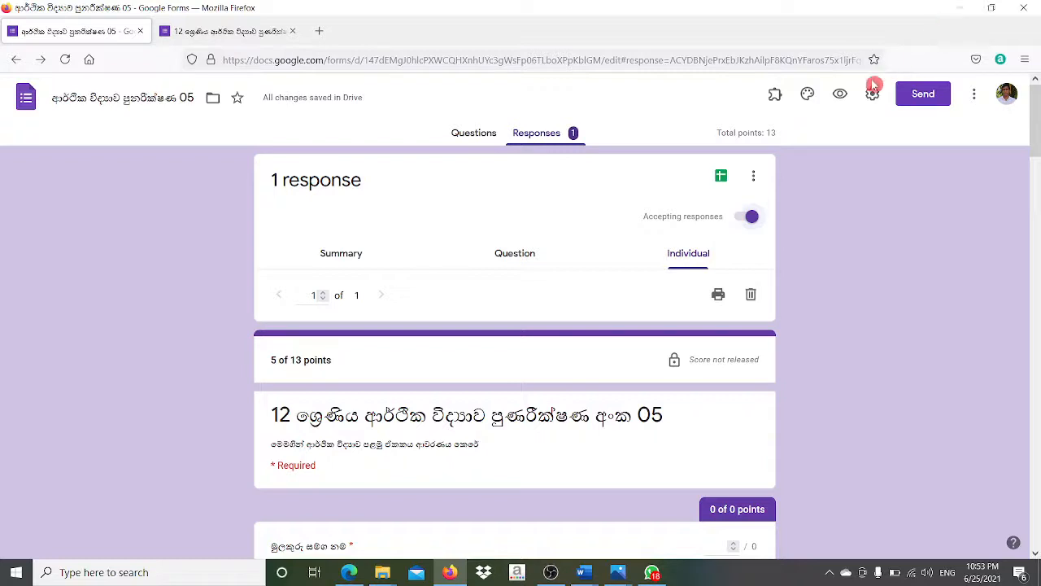
- Preview the form again and toggle Accepting responses off and back on once more
{"action": "left_click", "coordinate": [839, 96]}
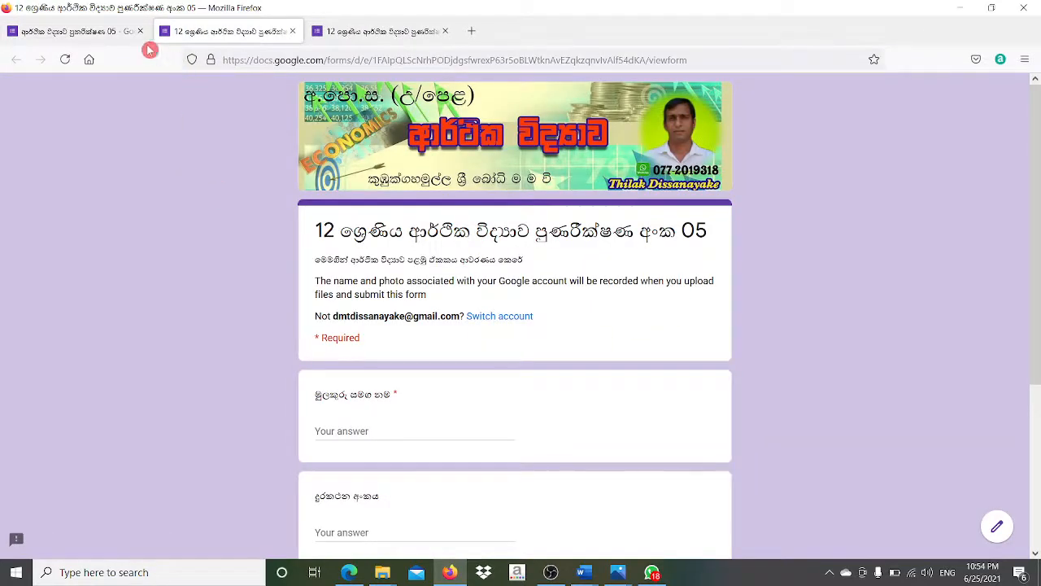
{"action": "left_click", "coordinate": [86, 37]}
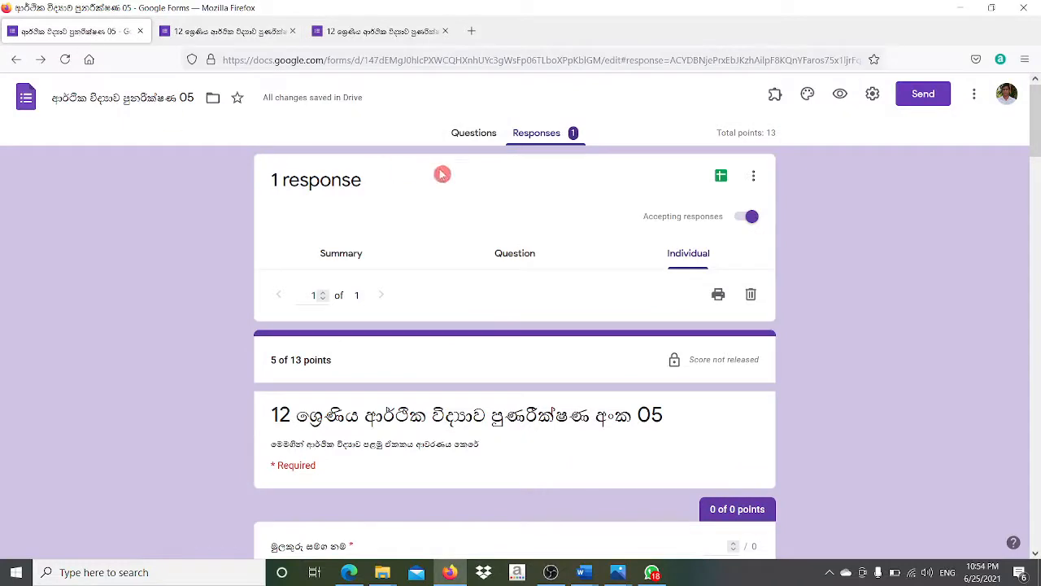
{"action": "left_click", "coordinate": [740, 217]}
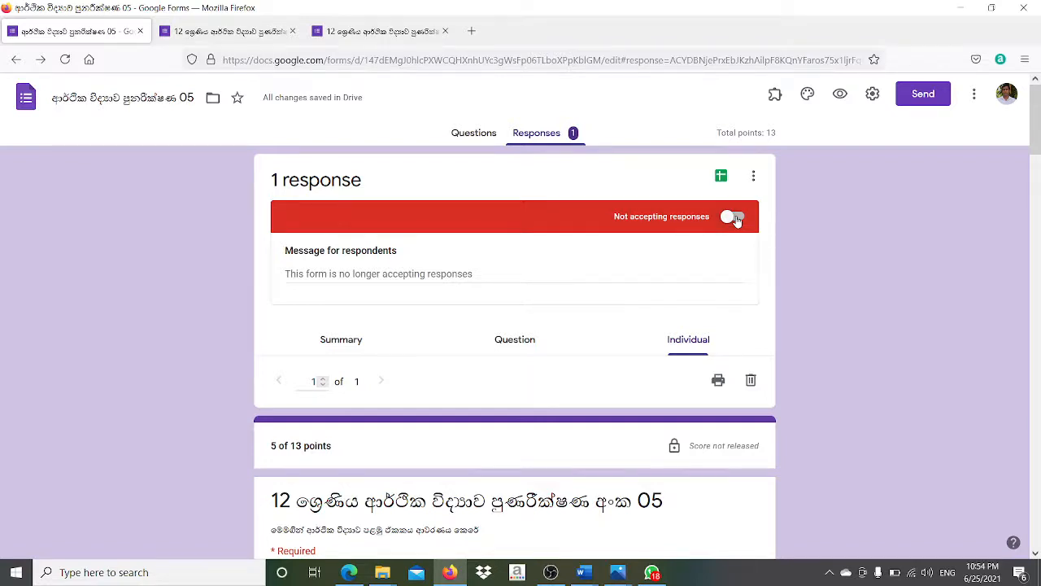
{"action": "left_click", "coordinate": [735, 218]}
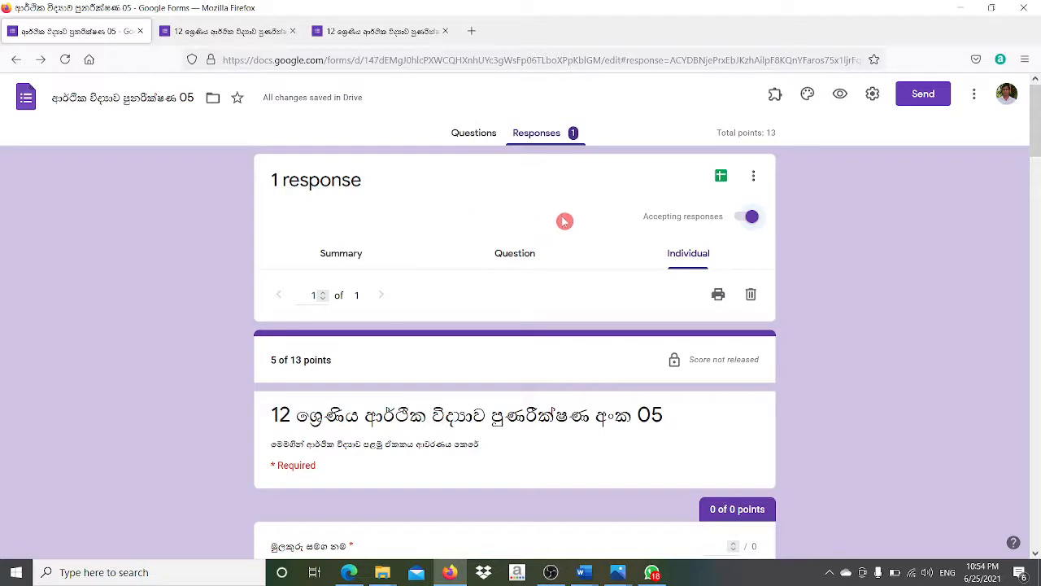
- Link the quiz responses to a new spreadsheet and open it, showing the 5 / 13 row
{"action": "left_click", "coordinate": [713, 291]}
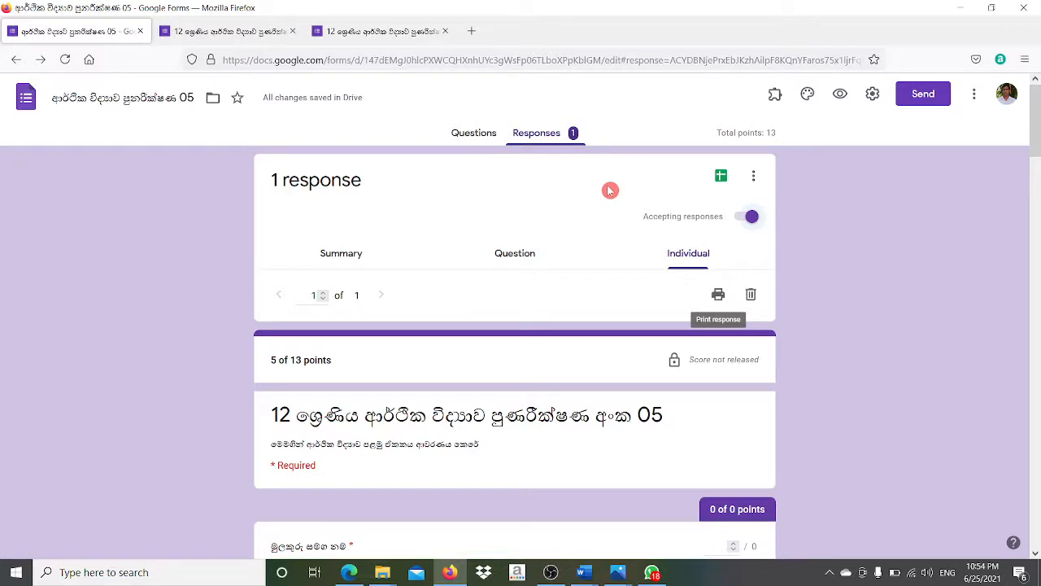
{"action": "left_click", "coordinate": [720, 178]}
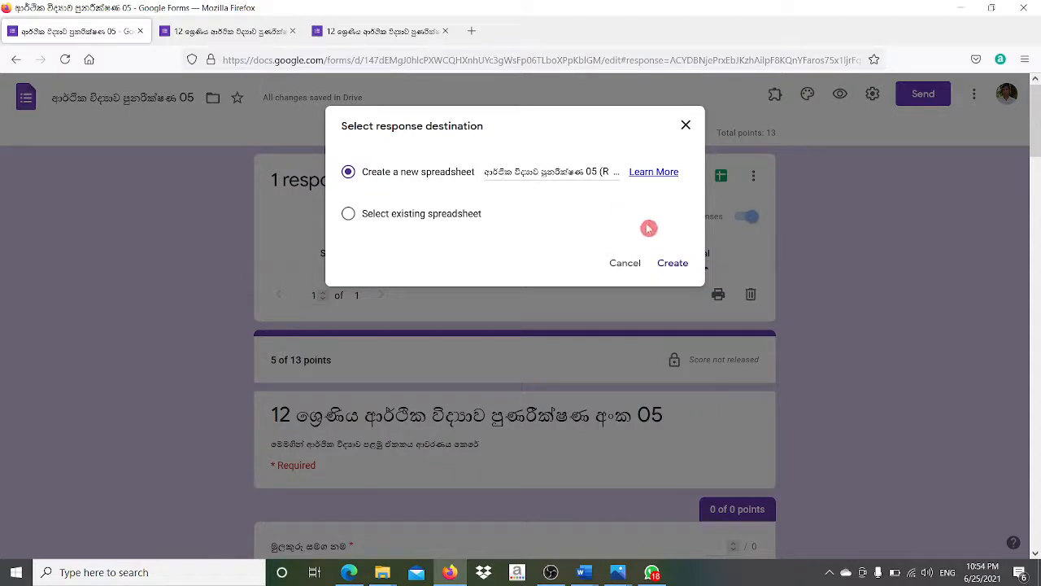
{"action": "left_click", "coordinate": [665, 269]}
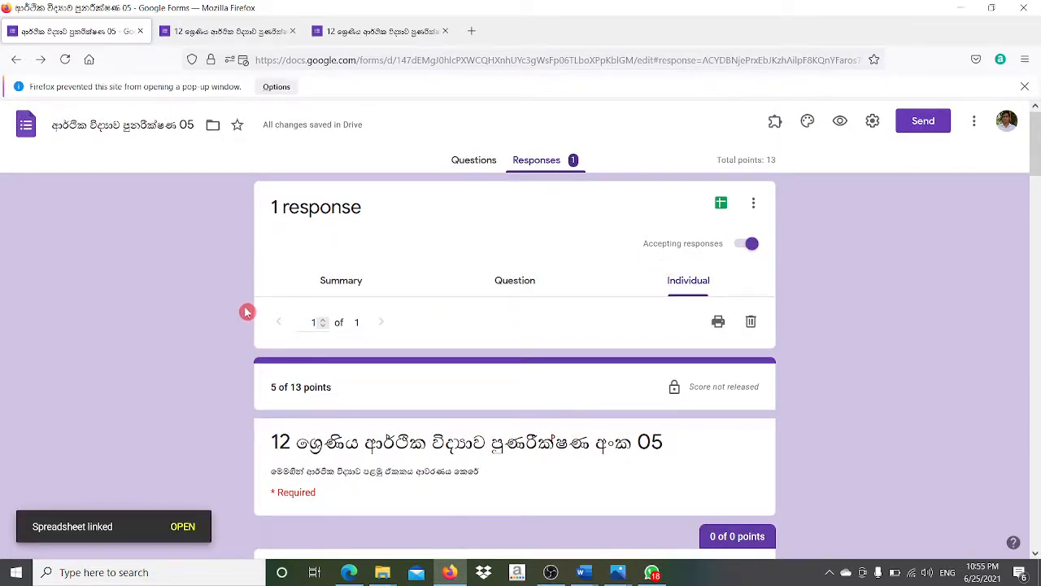
{"action": "left_click", "coordinate": [182, 527]}
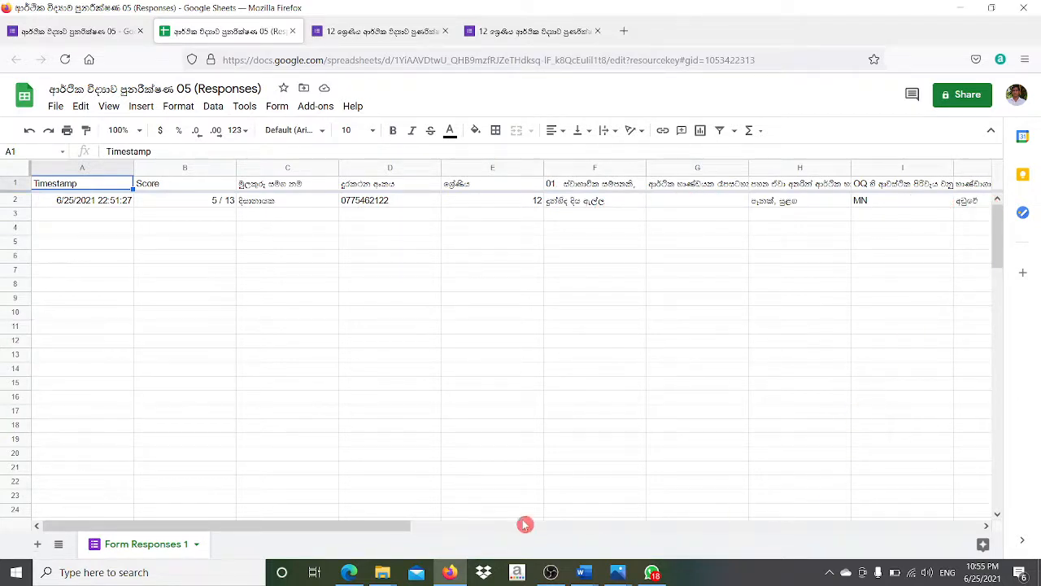
- Review the File > Download export formats for the responses sheet, then close the spreadsheet
{"action": "left_click_drag", "start_coordinate": [395, 527], "coordinate": [354, 523]}
{"action": "left_click", "coordinate": [56, 106]}
{"action": "mouse_move", "coordinate": [98, 288]}
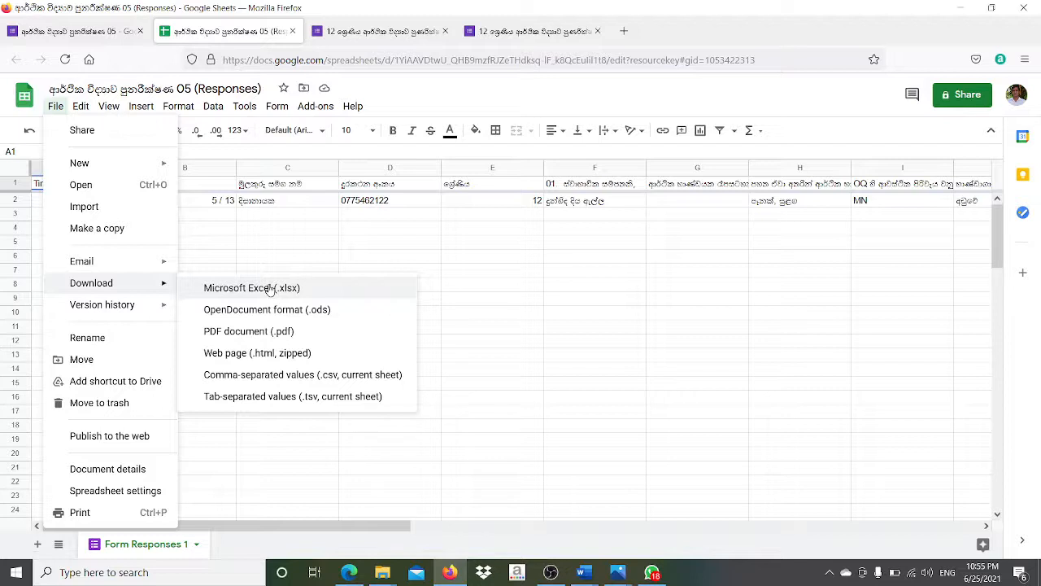
{"action": "left_click", "coordinate": [476, 270]}
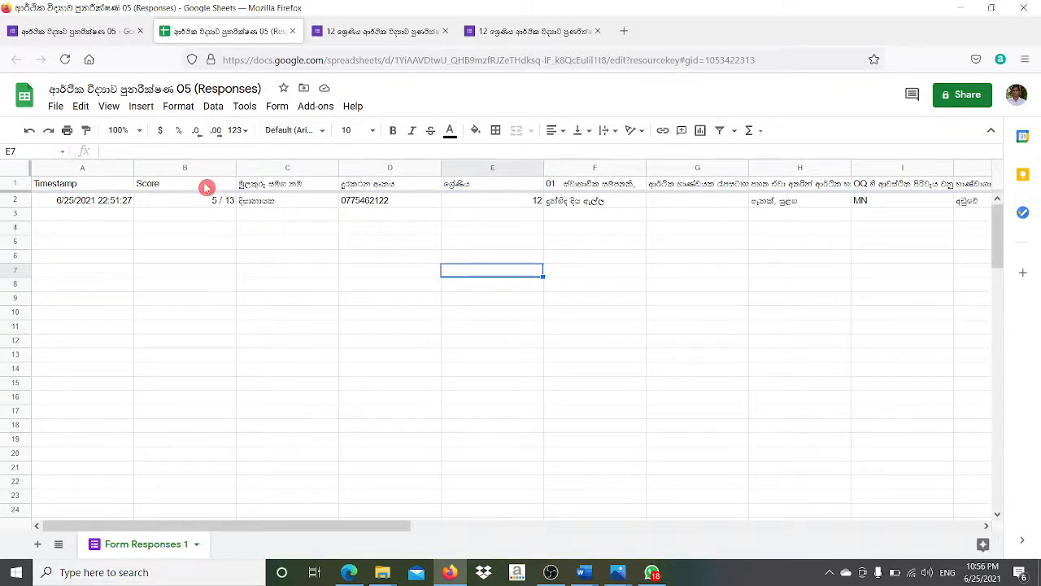
{"action": "left_click", "coordinate": [296, 35]}
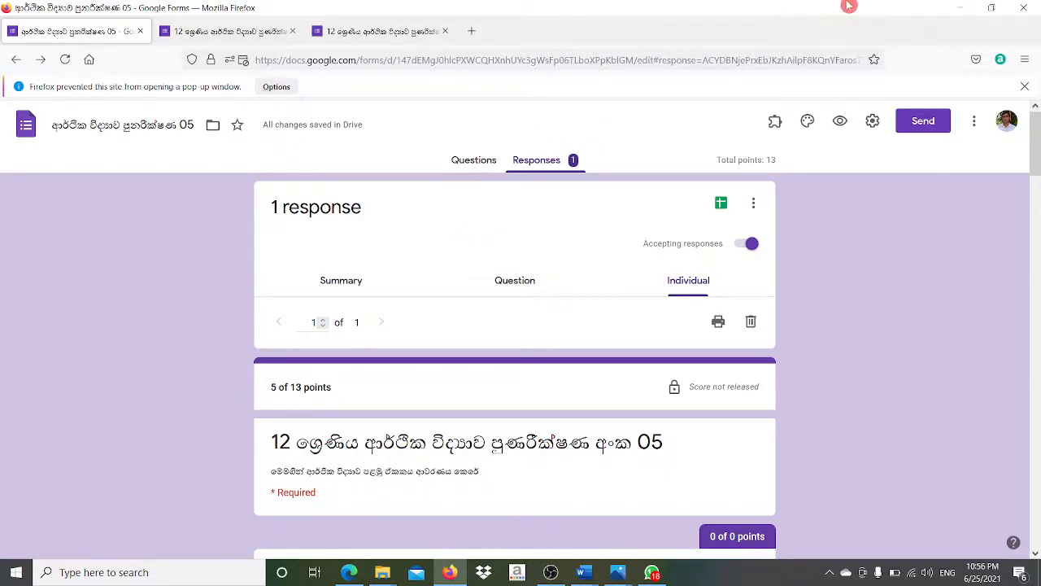
{"action": "left_click", "coordinate": [447, 33]}
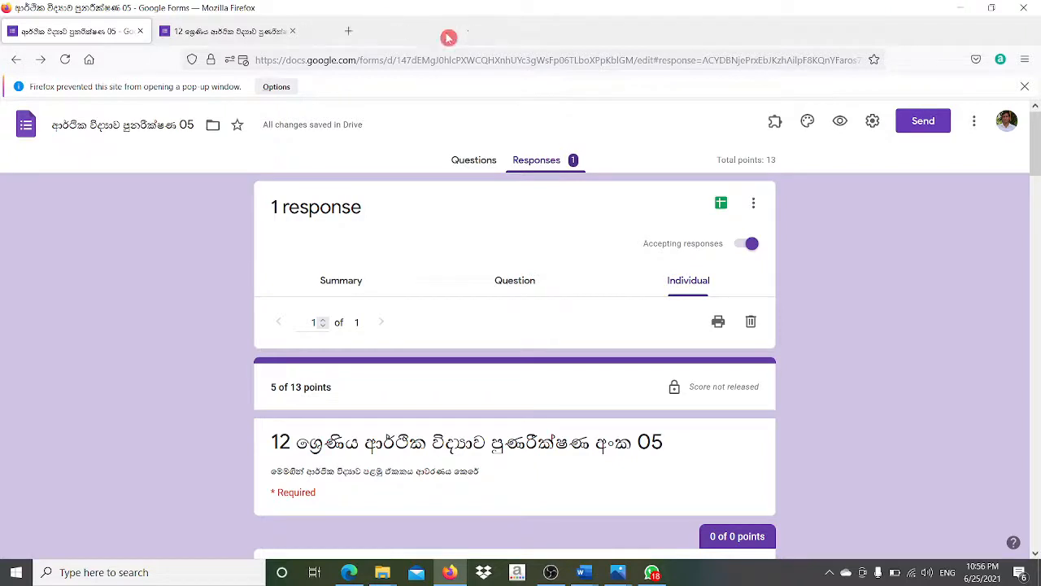
{"action": "left_click", "coordinate": [291, 33]}
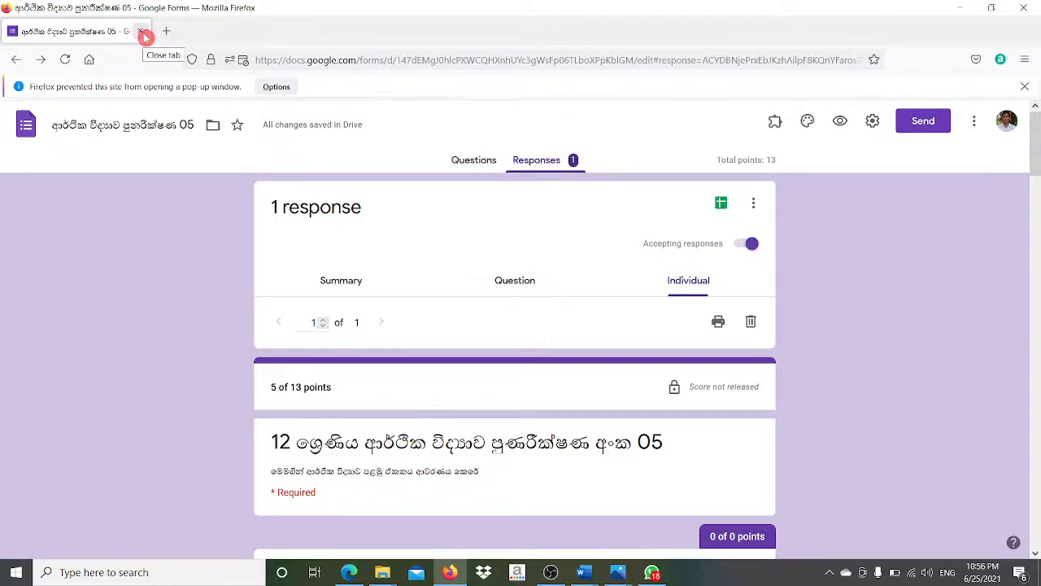
{"action": "left_click", "coordinate": [294, 60]}
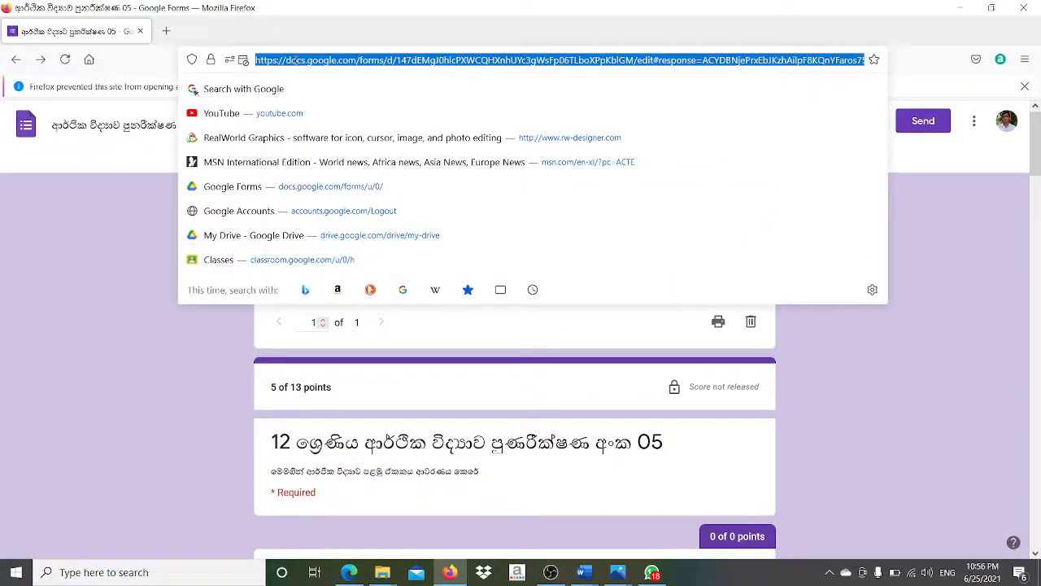
{"action": "type", "text": "www.google.com/"}
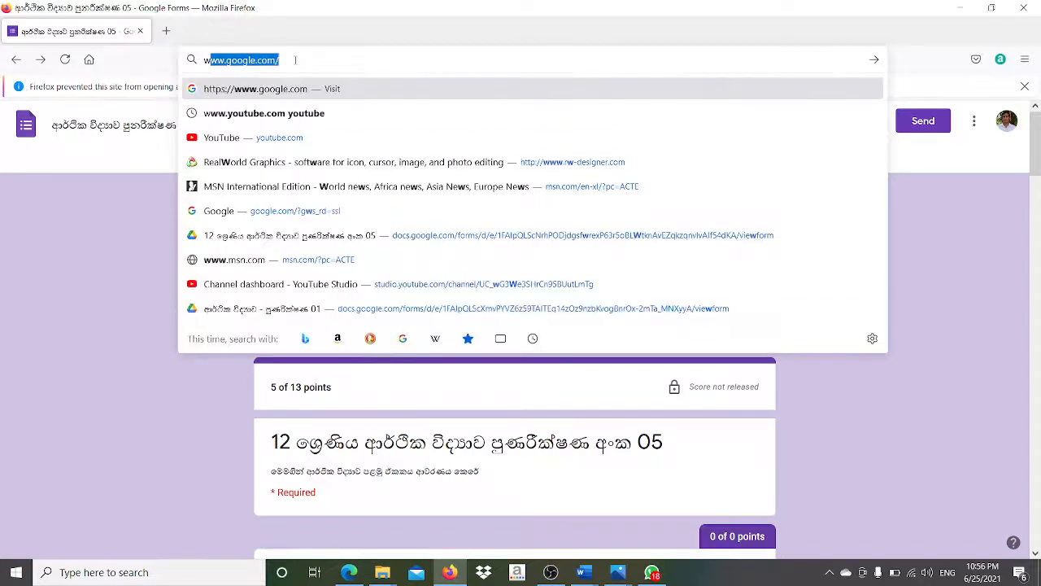
{"action": "left_click", "coordinate": [280, 91]}
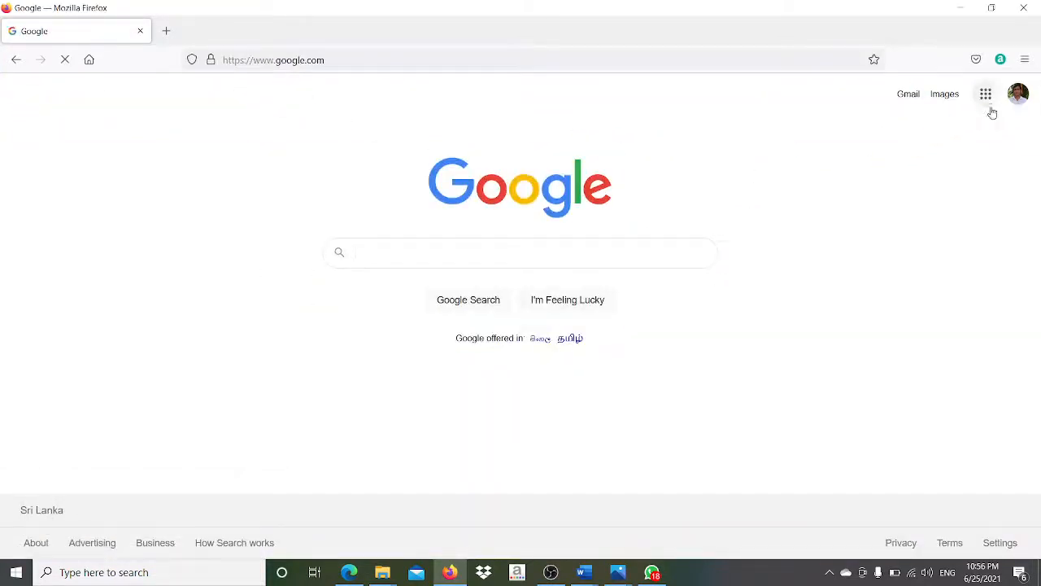
- Open Google Forms from the Google apps grid
{"action": "left_click", "coordinate": [987, 95]}
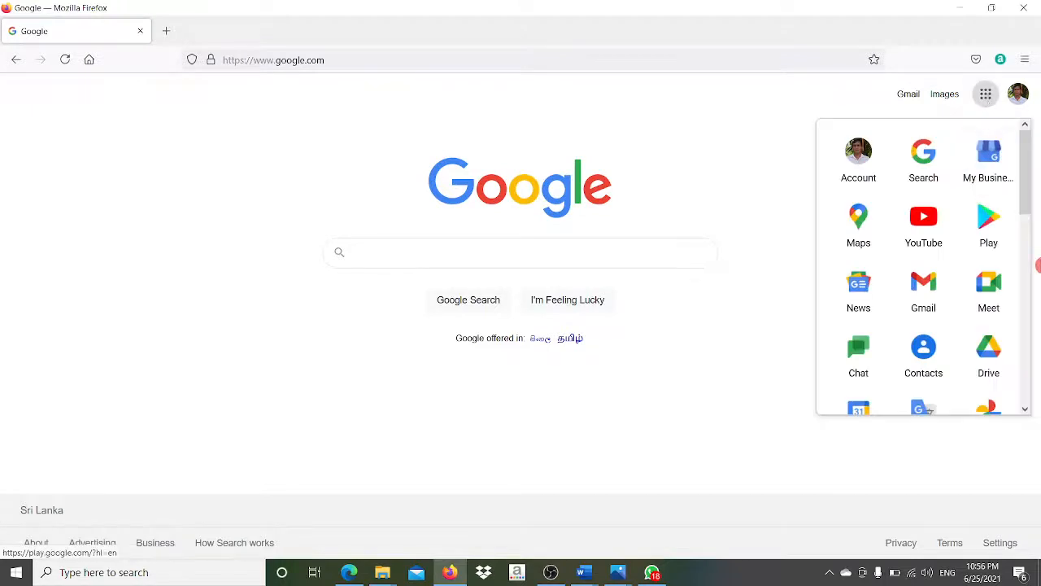
{"action": "left_click_drag", "start_coordinate": [1030, 205], "coordinate": [1030, 399]}
{"action": "left_click", "coordinate": [924, 304]}
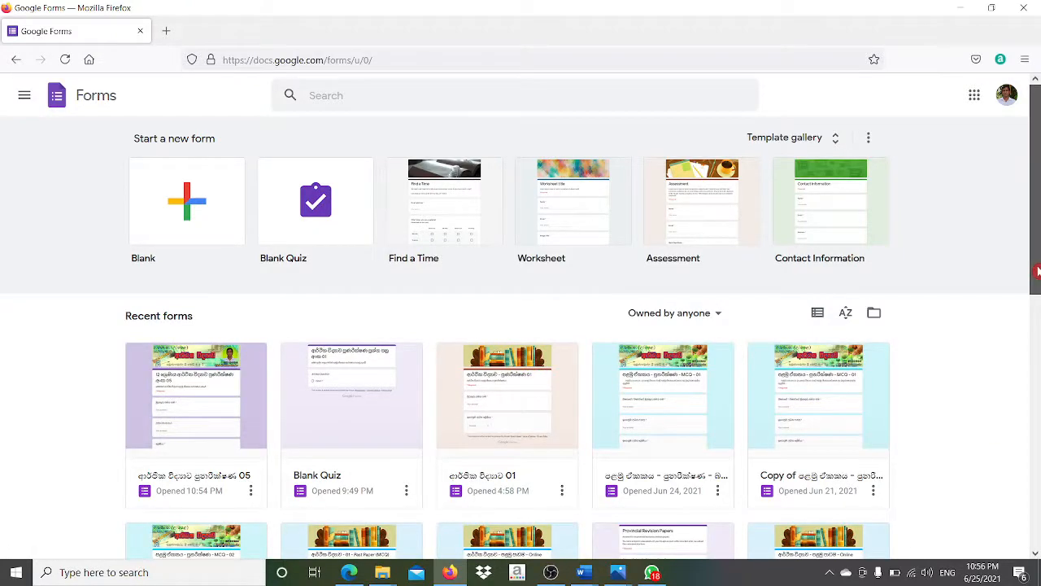
- Open the economics quiz in the editor from the first Recent forms card
{"action": "mouse_move", "coordinate": [1037, 271]}
{"action": "left_mouse_down"}
{"action": "mouse_move", "coordinate": [1038, 529]}
{"action": "mouse_move", "coordinate": [1037, 279]}
{"action": "left_mouse_up"}
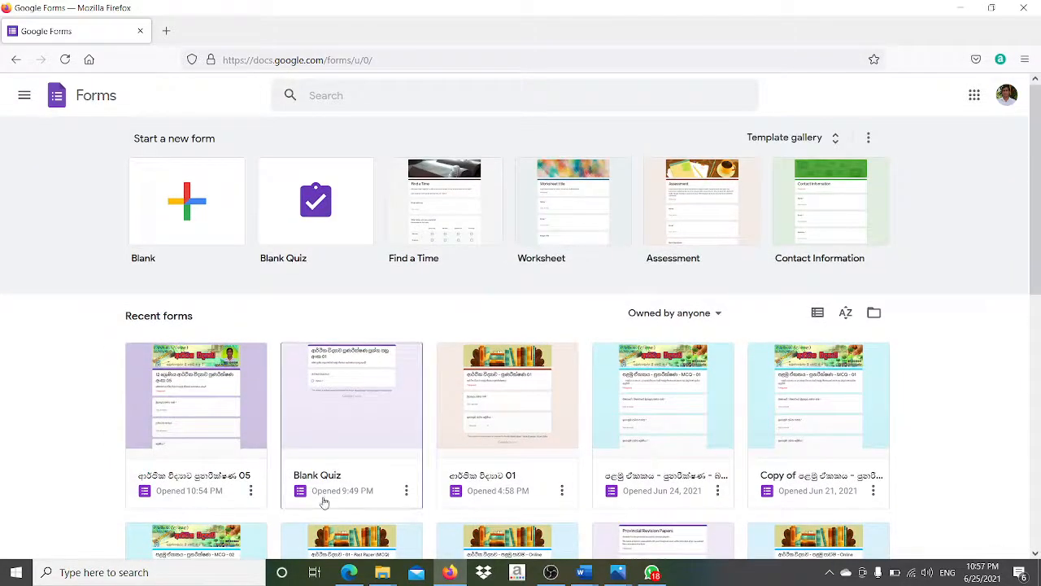
{"action": "left_click", "coordinate": [204, 435]}
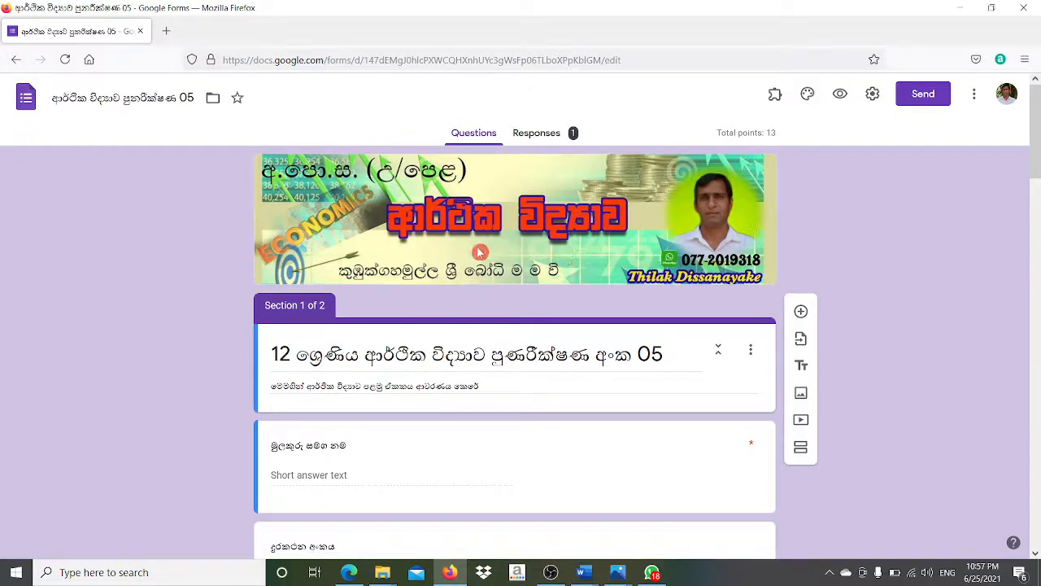
{"action": "left_click", "coordinate": [301, 59]}
{"action": "type", "text": "ww"}
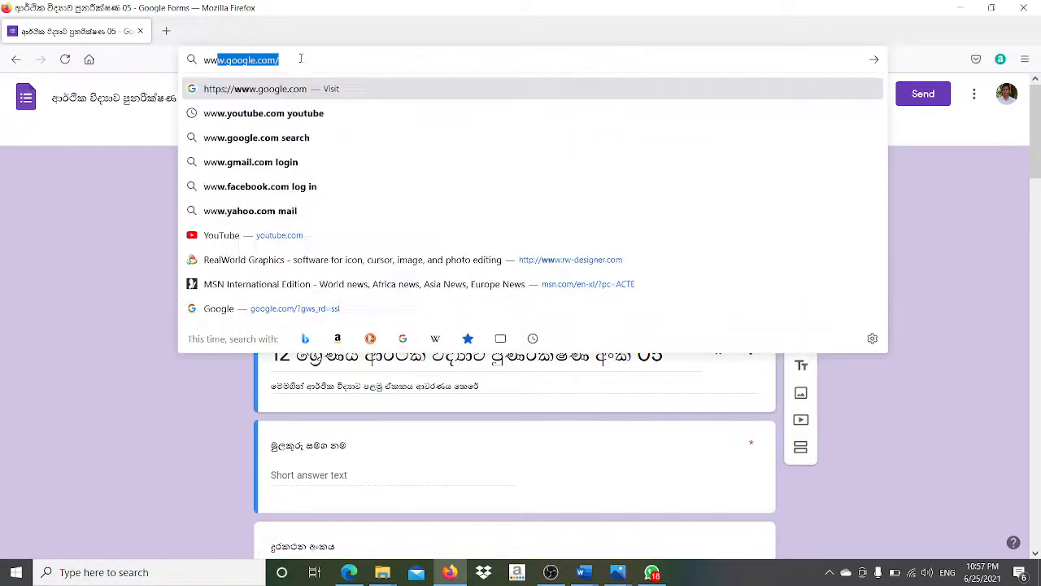
{"action": "left_click", "coordinate": [288, 95]}
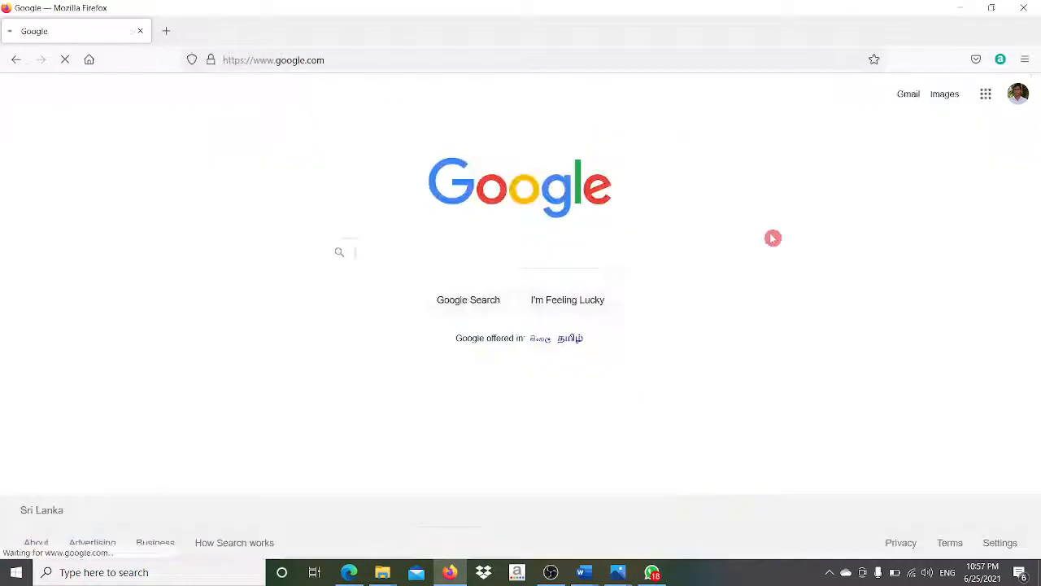
{"action": "left_click", "coordinate": [986, 95]}
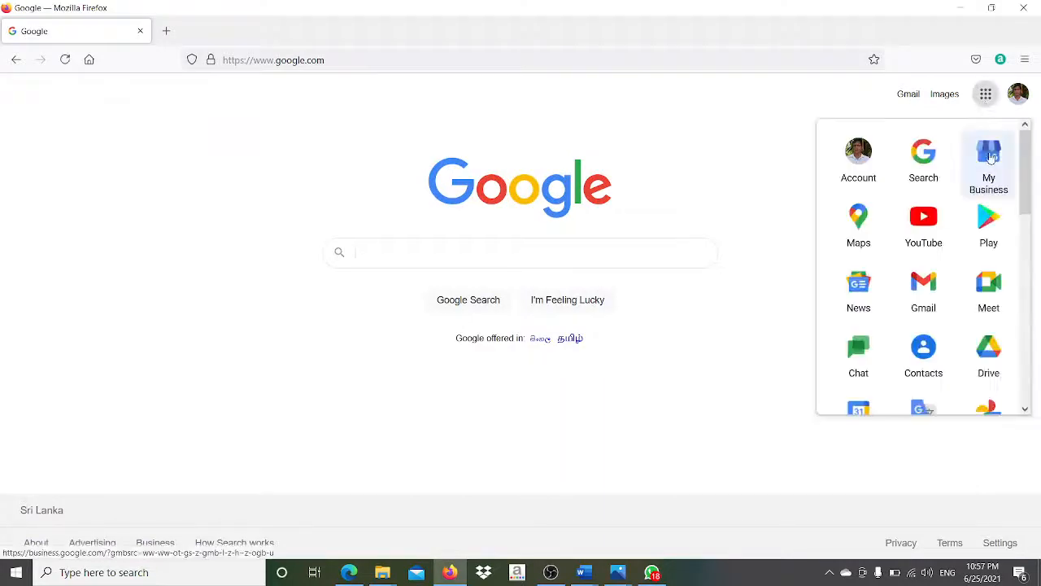
{"action": "left_click", "coordinate": [988, 345]}
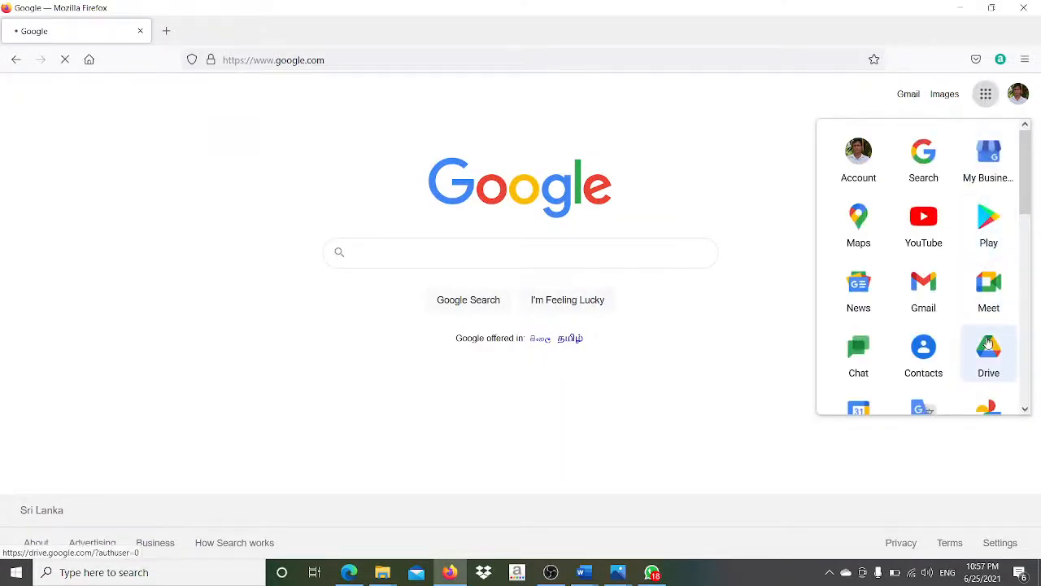